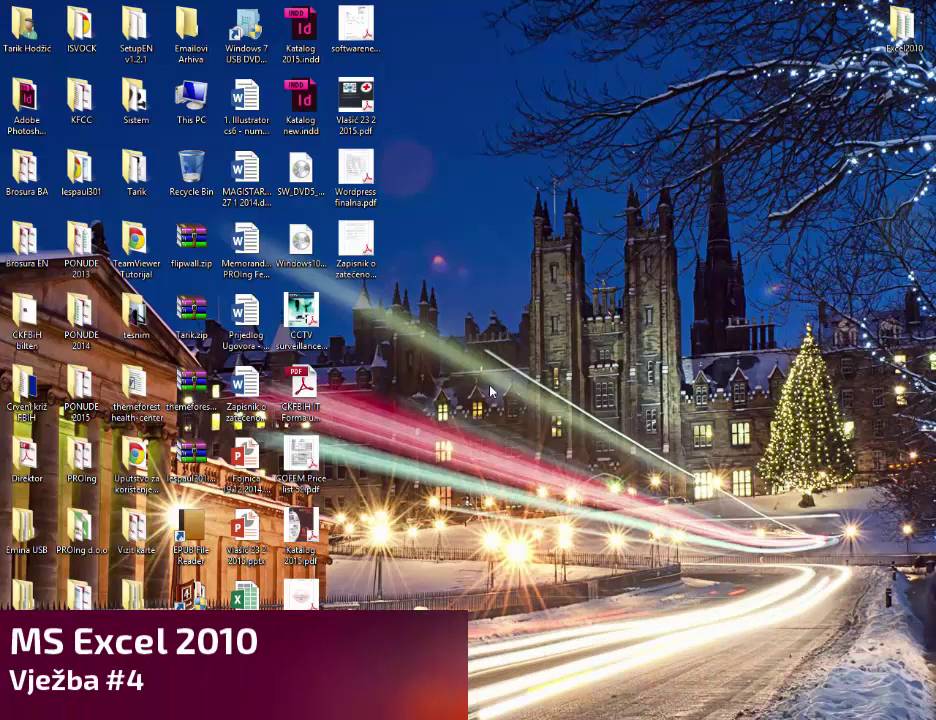
# - Open the workbook Vježba 4.xlsx from the Excel2010 desktop folder in Excel
pyautogui.doubleClick(890, 44)
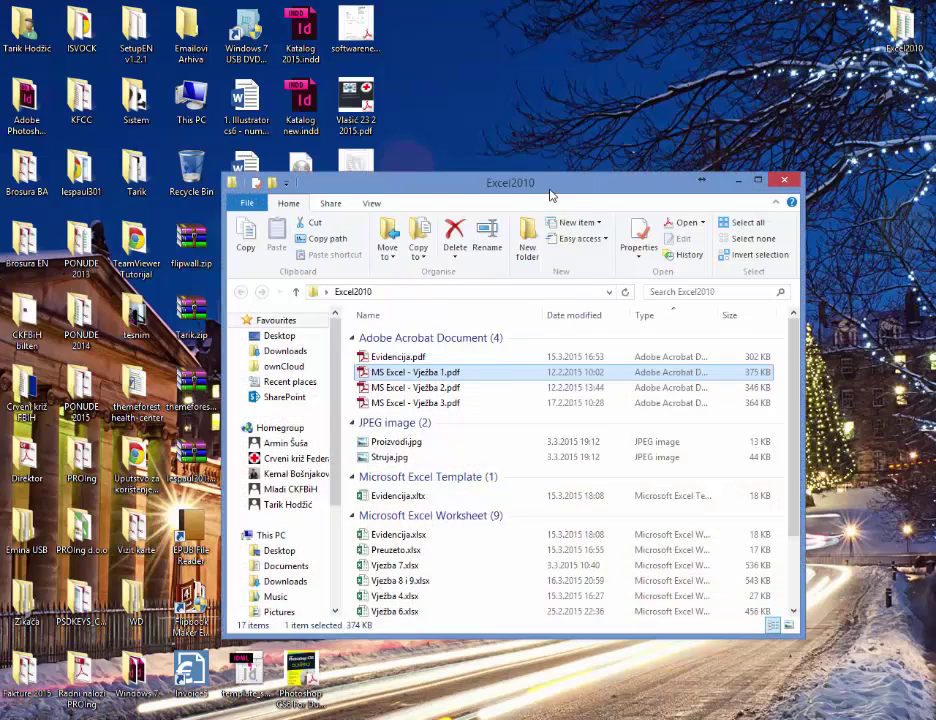
pyautogui.doubleClick(550, 192)
pyautogui.moveTo(410, 602); pyautogui.dragTo(215, 157)
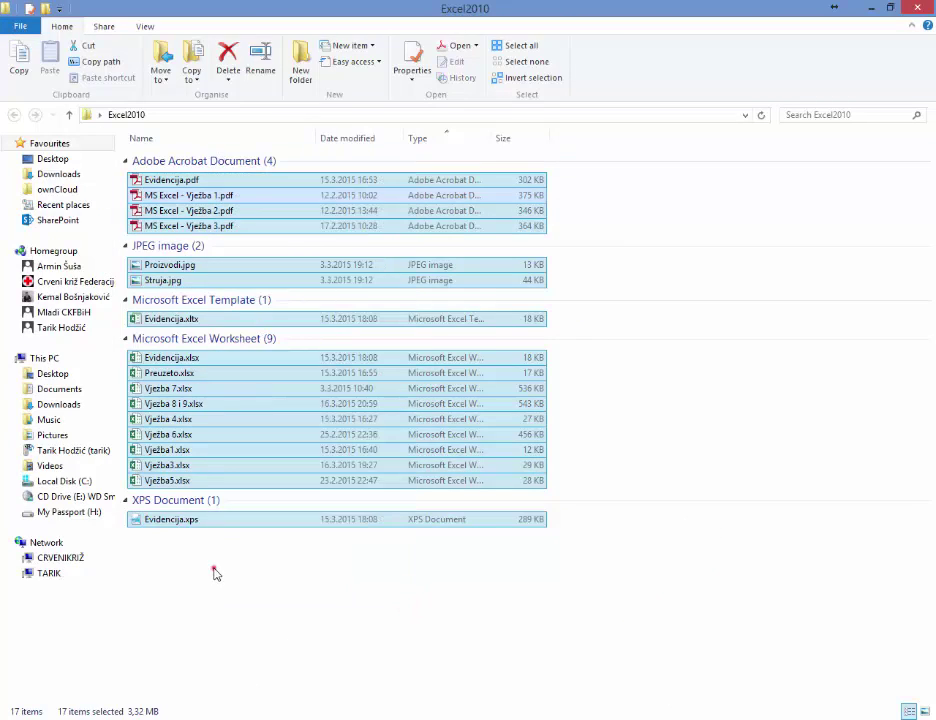
pyautogui.click(214, 568)
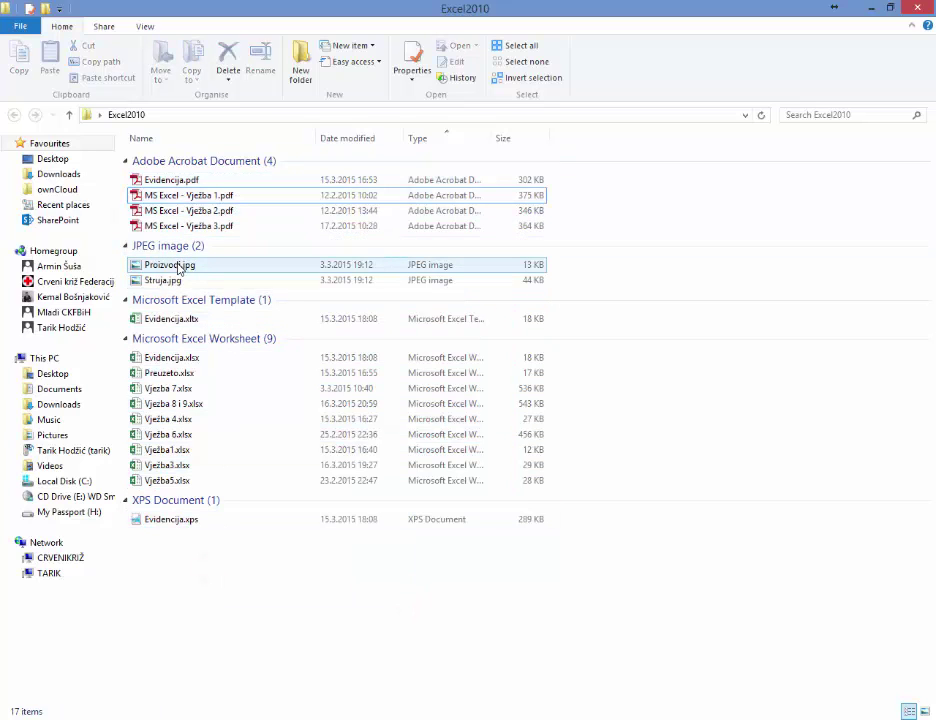
pyautogui.moveTo(170, 265)
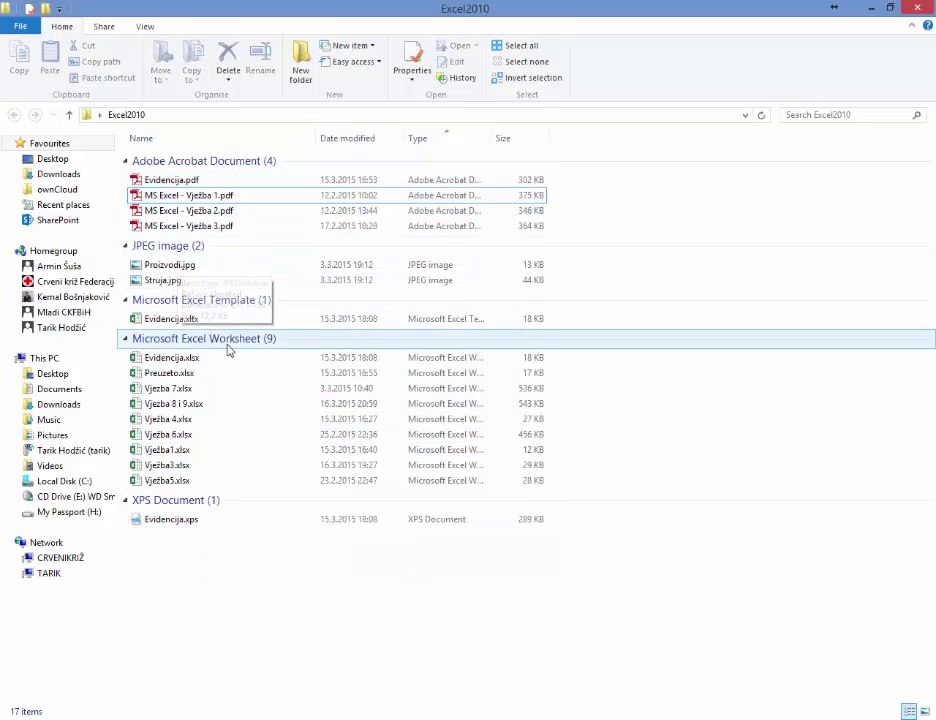
pyautogui.click(209, 421)
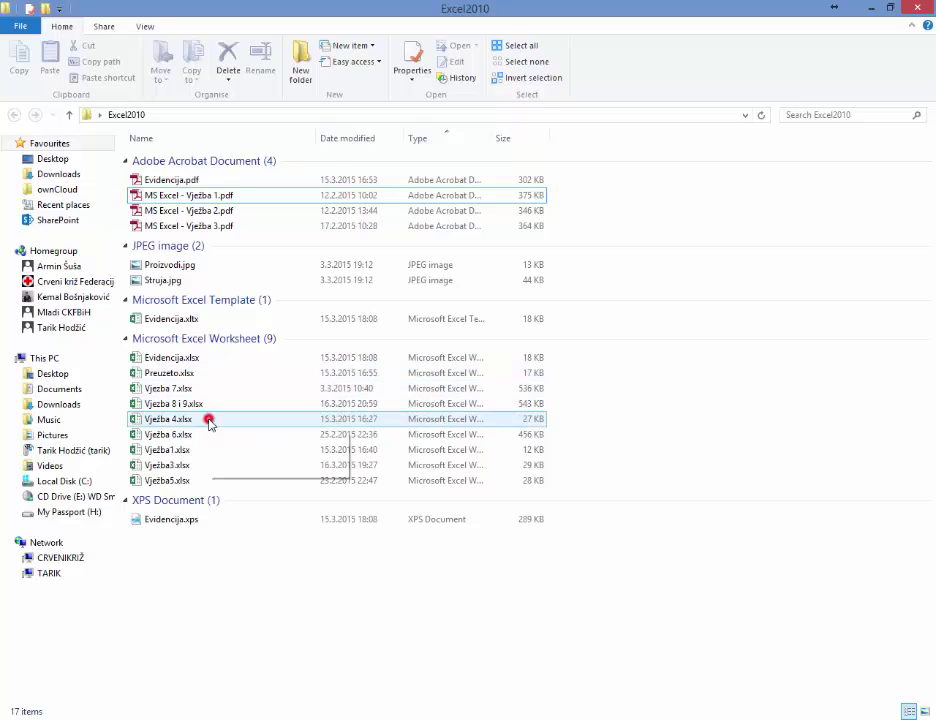
pyautogui.doubleClick(207, 421)
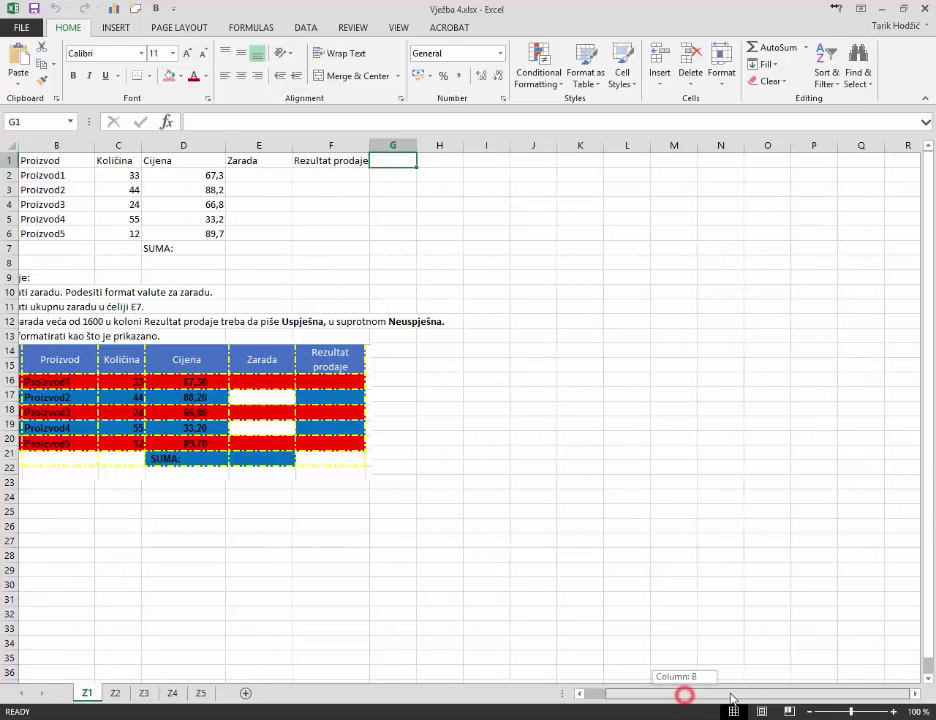
# - Move the formatted-table reference picture on sheet Z1 down below the task list, near row 16
pyautogui.moveTo(684, 702); pyautogui.dragTo(680, 702)
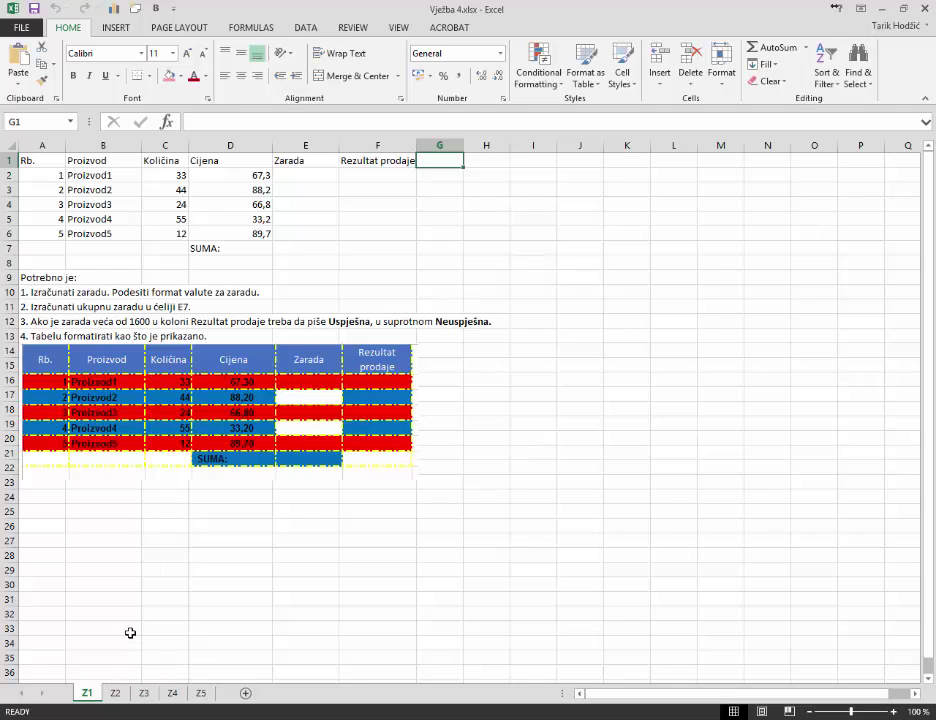
pyautogui.moveTo(70, 681); pyautogui.dragTo(222, 705)
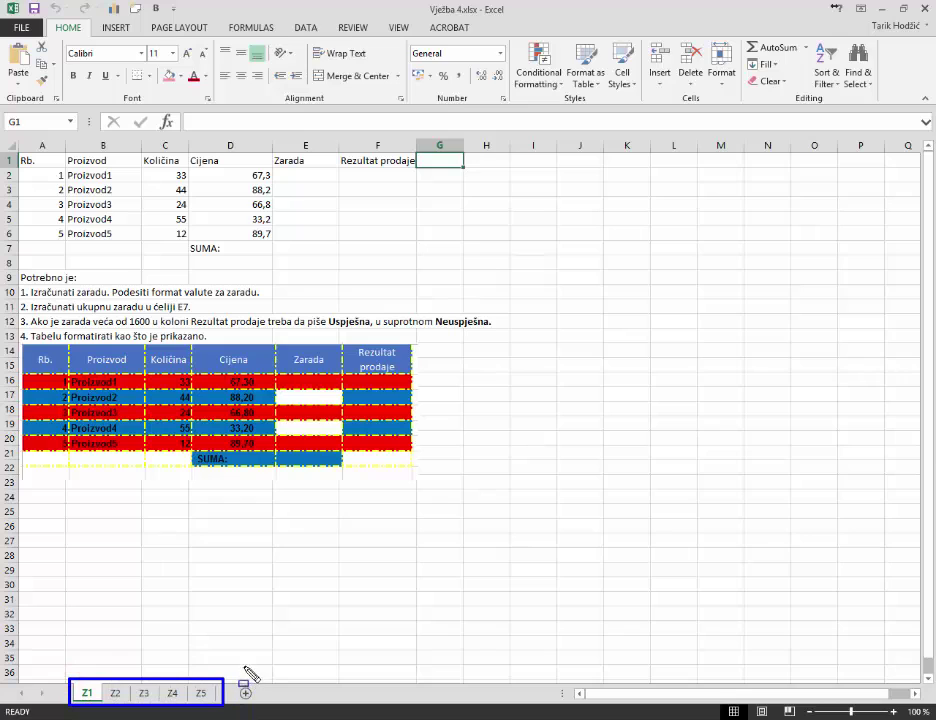
pyautogui.press('Escape')
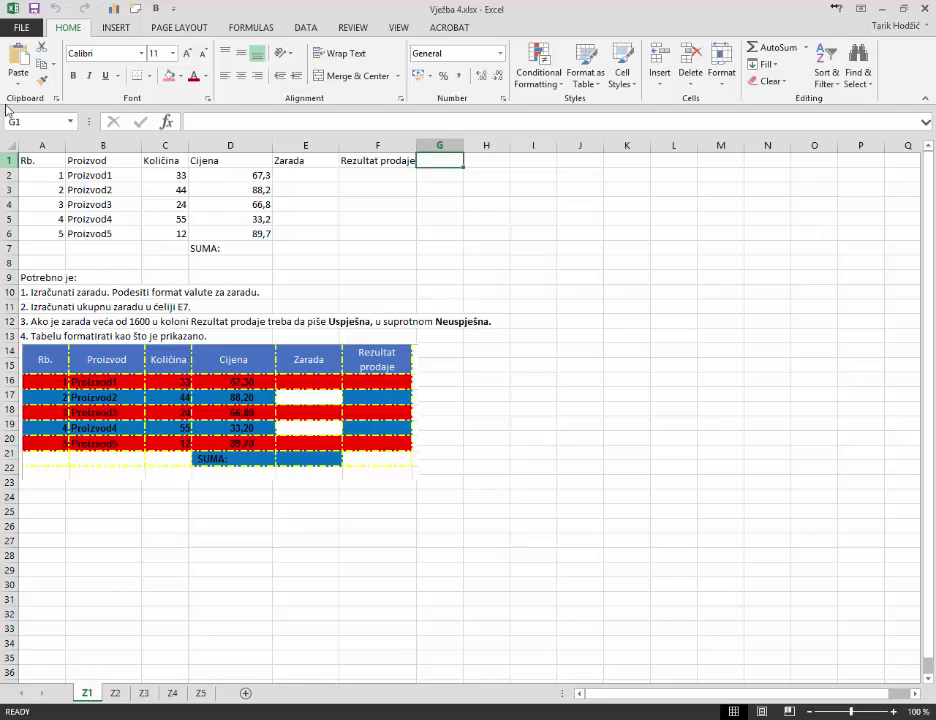
pyautogui.moveTo(38, 163)
pyautogui.mouseDown()
pyautogui.moveTo(402, 243)
pyautogui.moveTo(410, 236)
pyautogui.mouseUp()
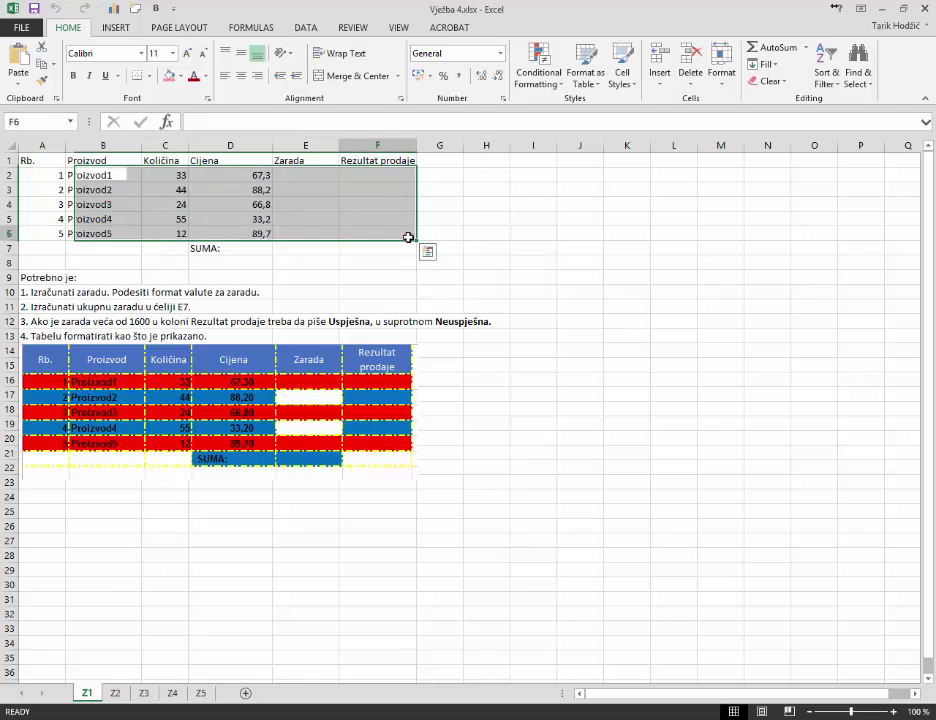
pyautogui.click(408, 236)
pyautogui.moveTo(77, 345)
pyautogui.mouseDown()
pyautogui.moveTo(313, 465)
pyautogui.moveTo(240, 440)
pyautogui.mouseUp()
pyautogui.click(218, 555)
pyautogui.click(158, 435)
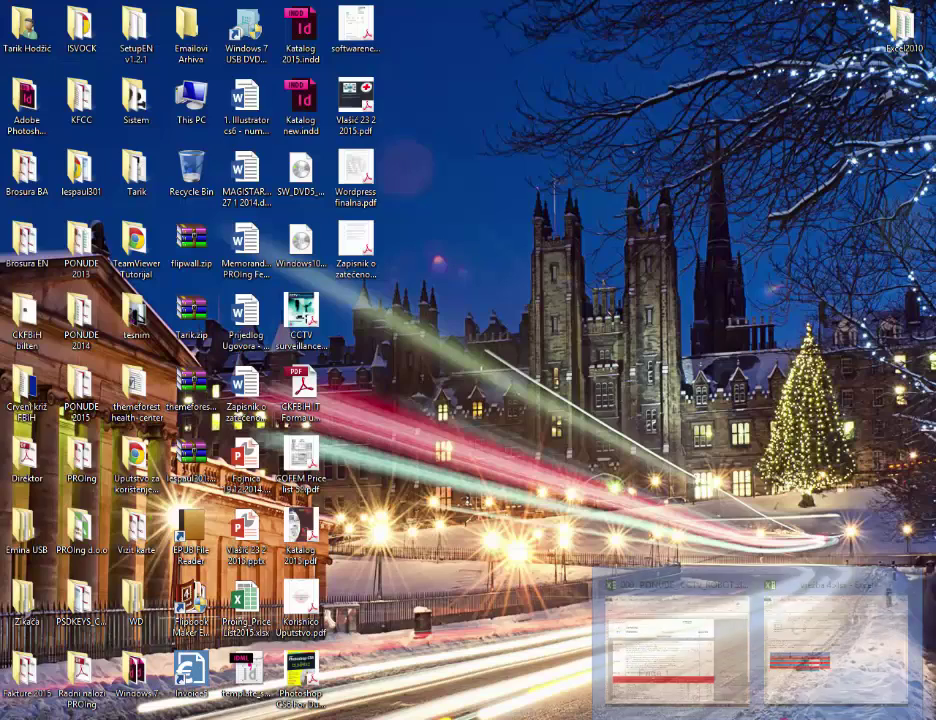
# - Restore the Vježba 4.xlsx window from the taskbar and return to the Z1 product data
pyautogui.click(798, 655)
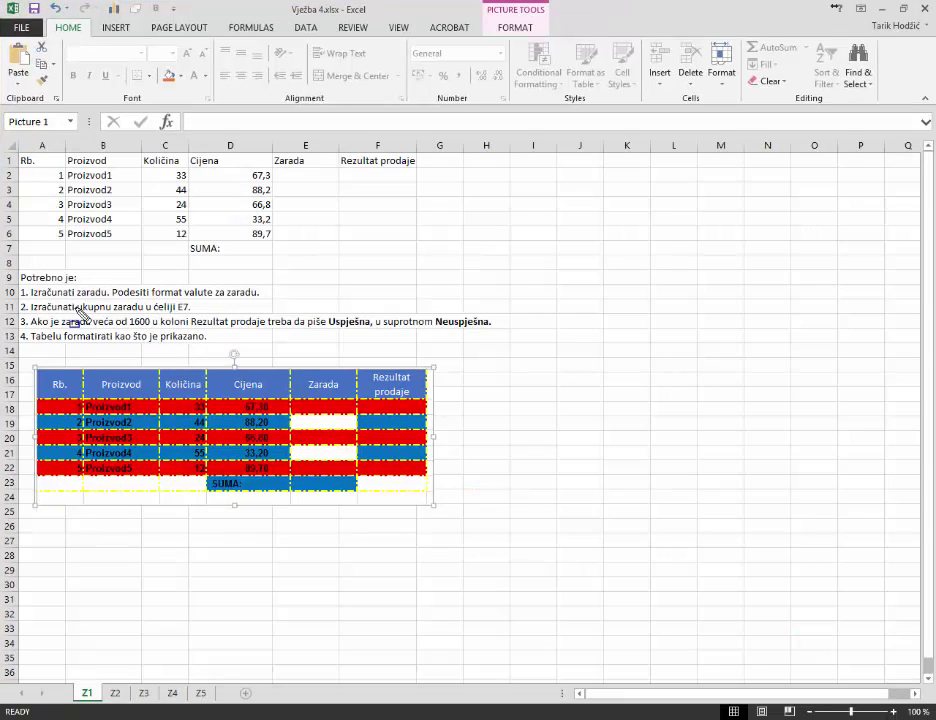
pyautogui.moveTo(22, 296); pyautogui.dragTo(257, 291)
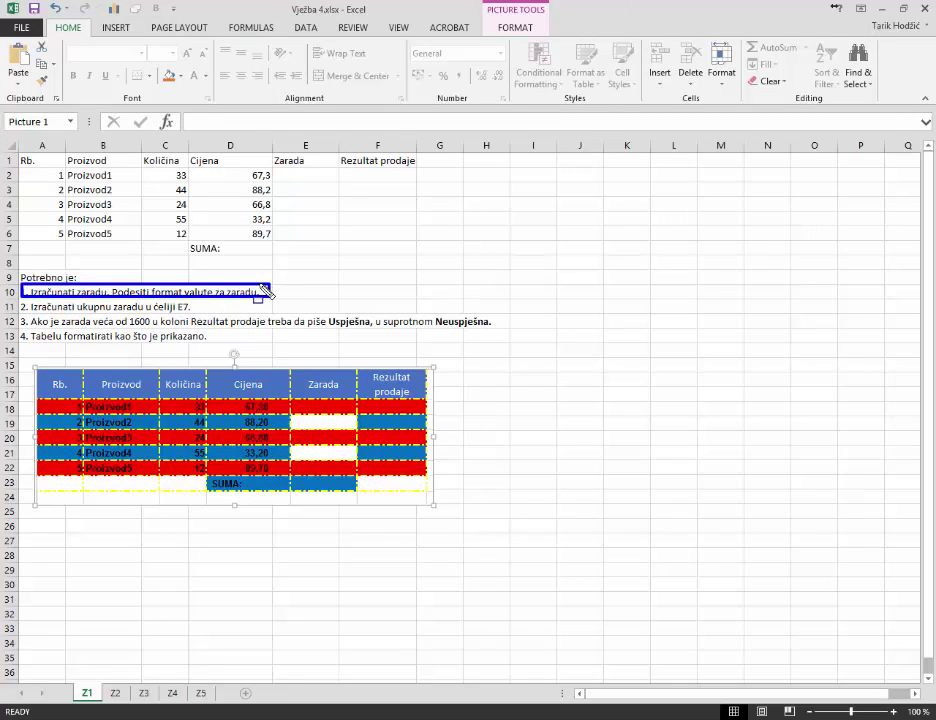
pyautogui.press('Escape')
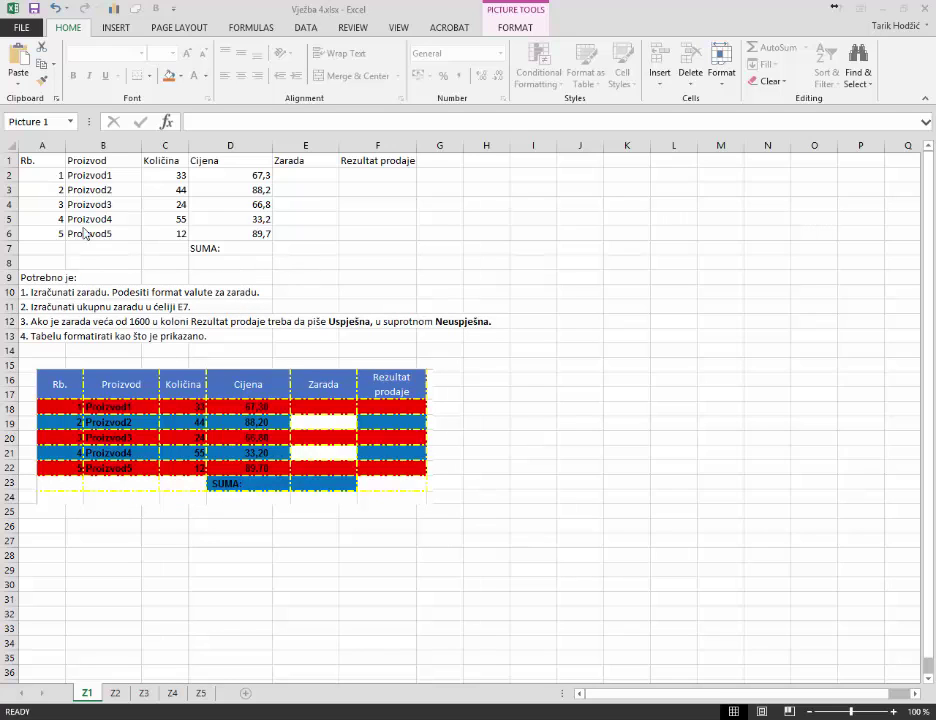
pyautogui.click(165, 175)
# - Enter =C2*D2 in E2 so Proizvod1's Zarada shows 2220,9
pyautogui.click(237, 175)
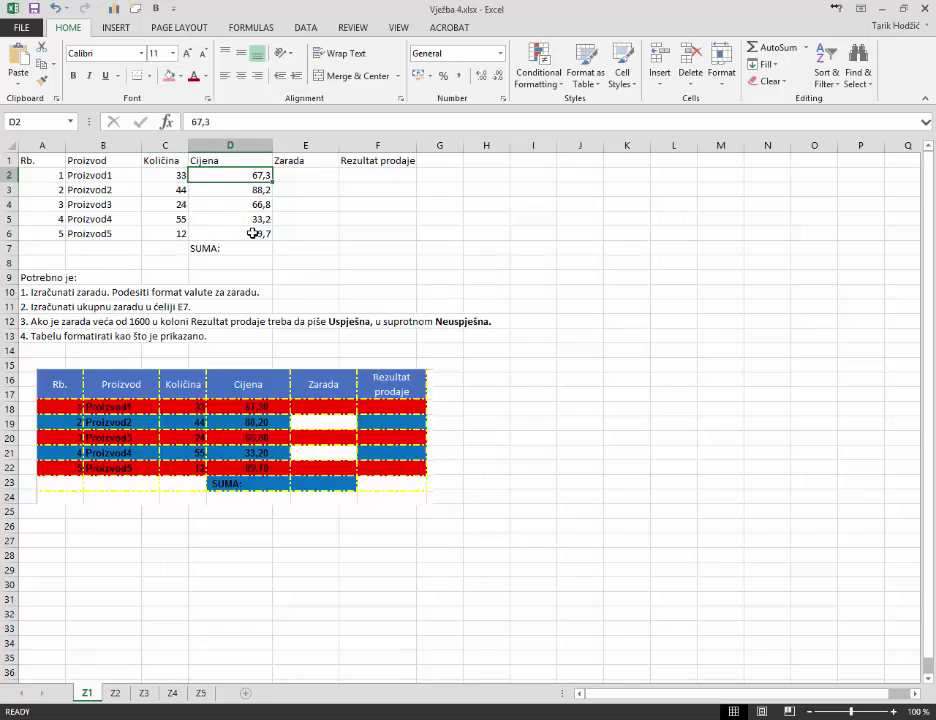
pyautogui.click(309, 175)
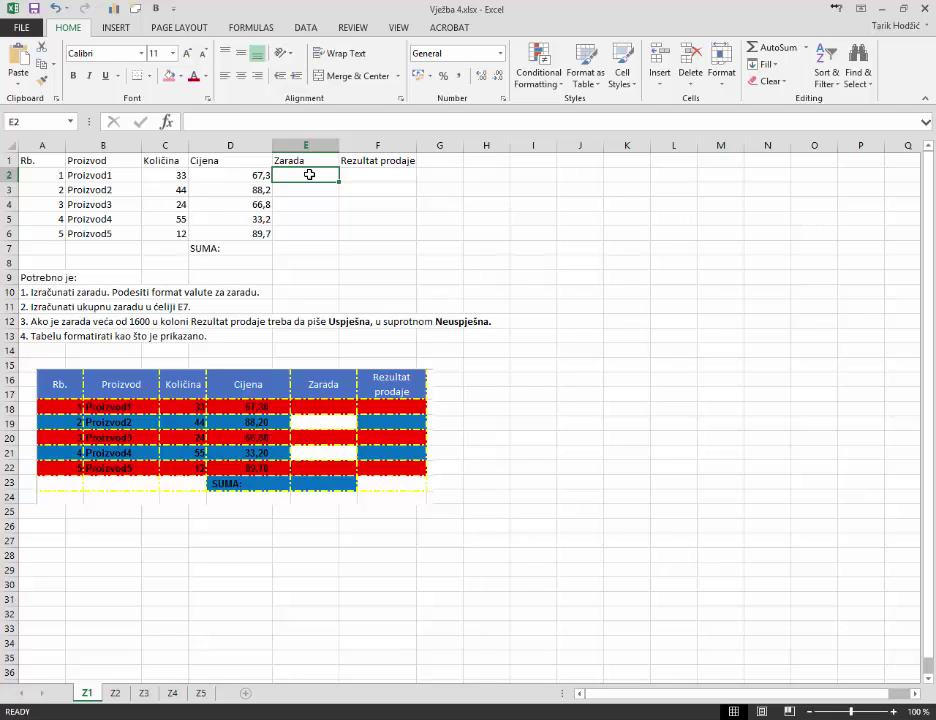
pyautogui.write('=')
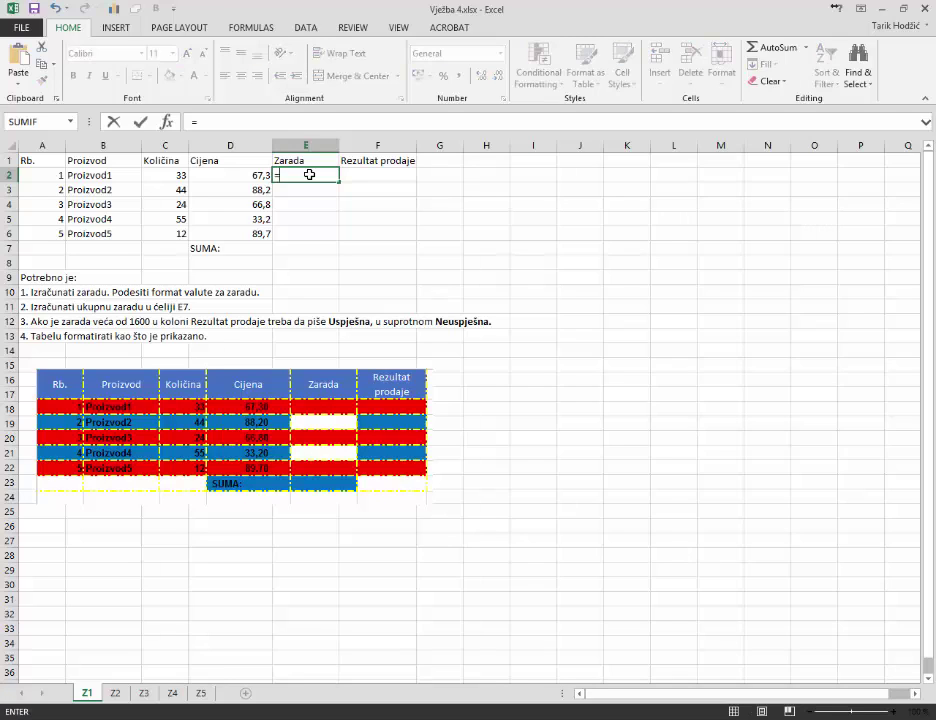
pyautogui.click(174, 176)
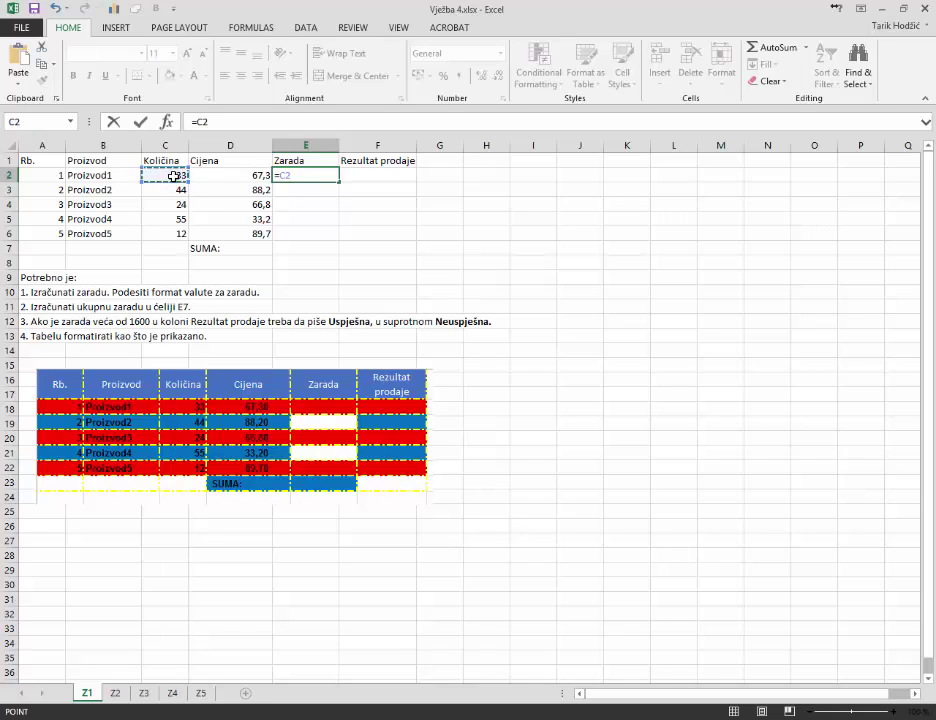
pyautogui.write('*')
pyautogui.click(295, 175)
pyautogui.click(296, 175)
pyautogui.click(256, 173)
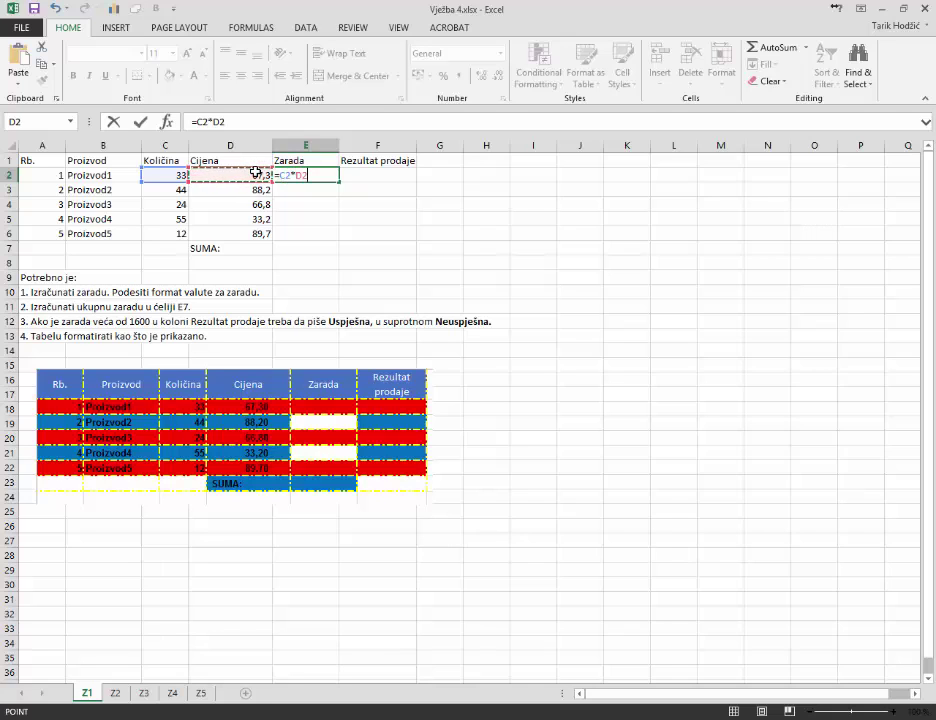
pyautogui.press('Return')
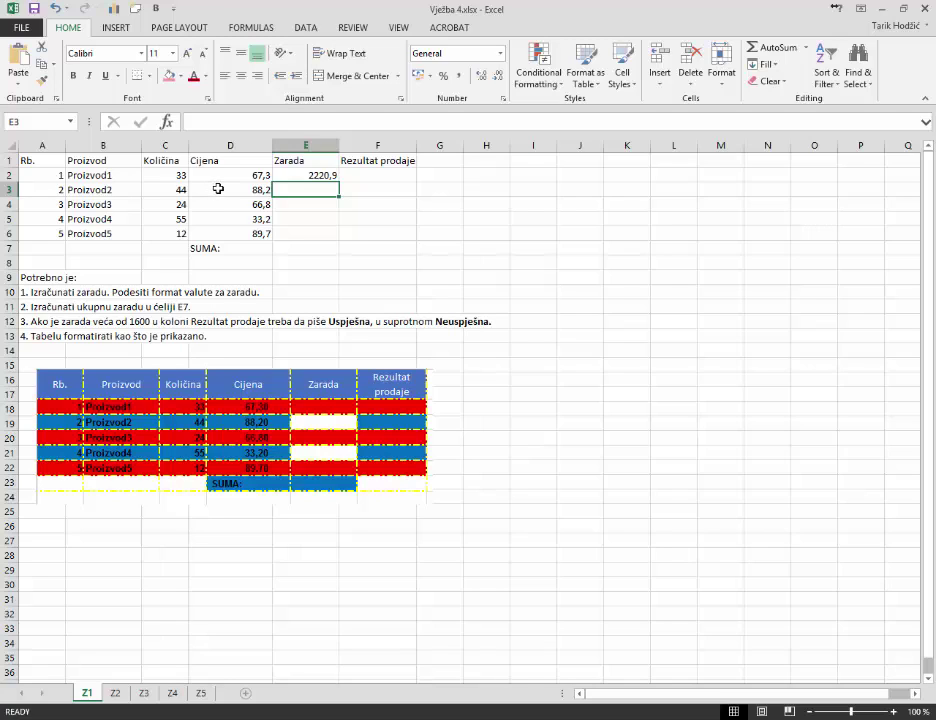
# - Copy the E2 Zarada formula down to E6, giving 3880,8, 1603,2, 1826 and 1076,4
pyautogui.click(316, 174)
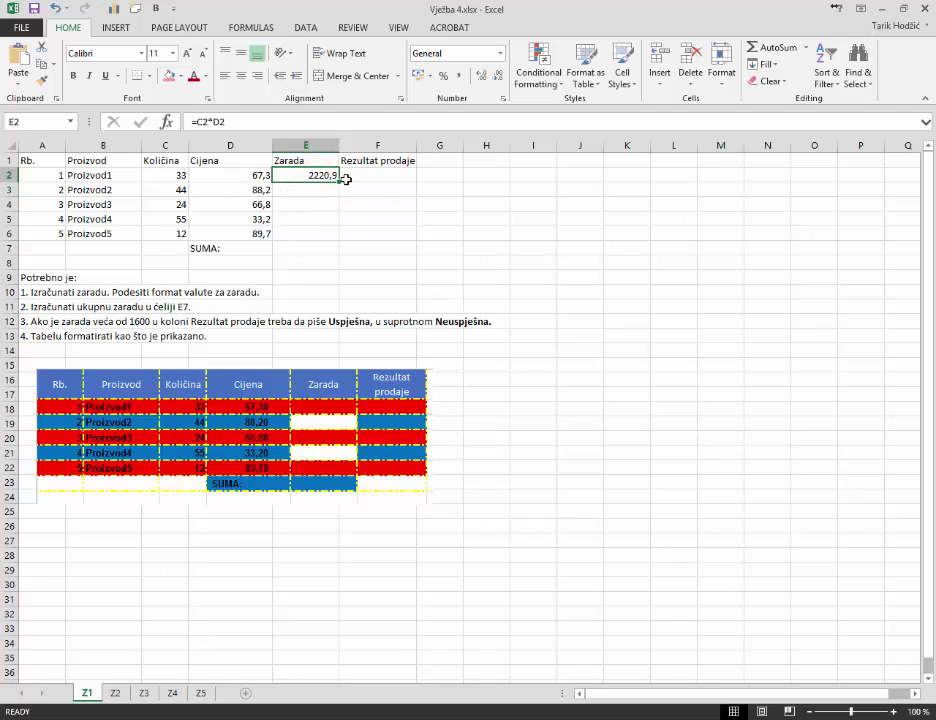
pyautogui.moveTo(339, 182); pyautogui.dragTo(337, 240)
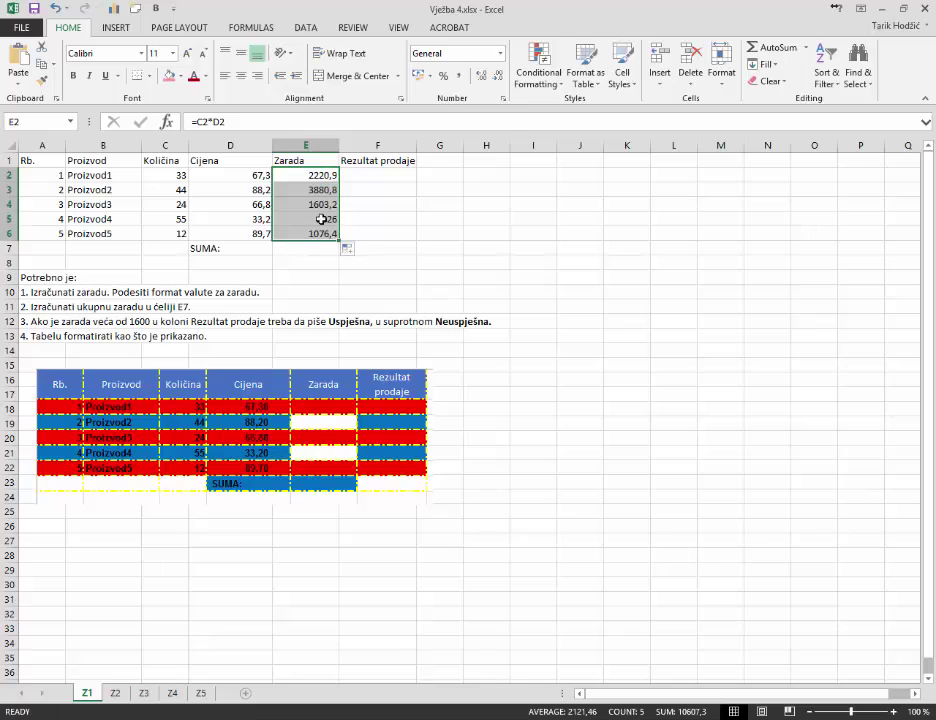
pyautogui.click(313, 205)
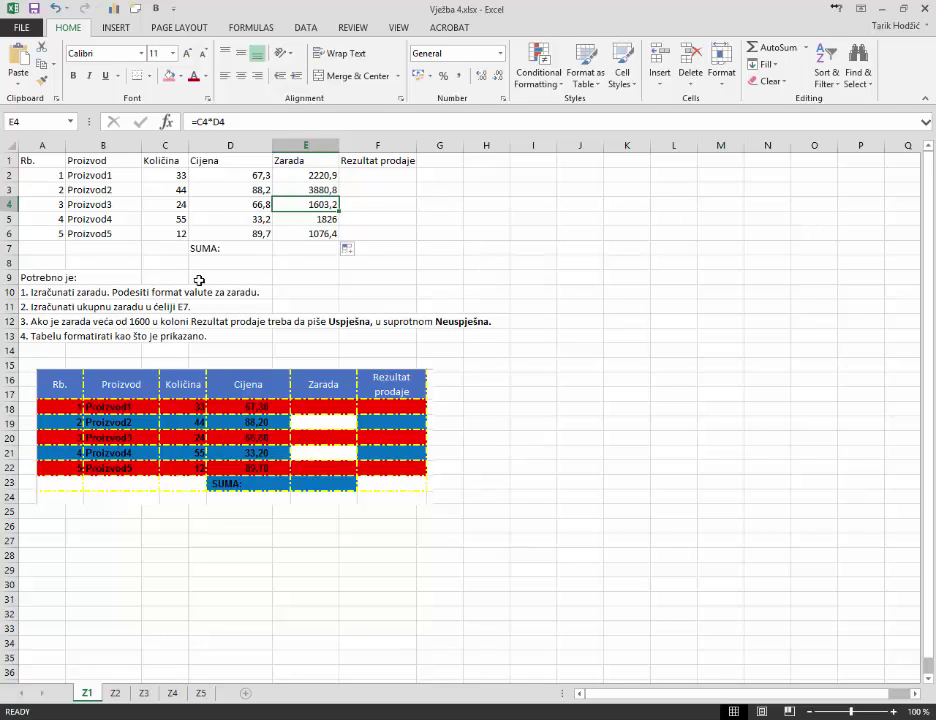
pyautogui.moveTo(19, 301); pyautogui.dragTo(198, 313)
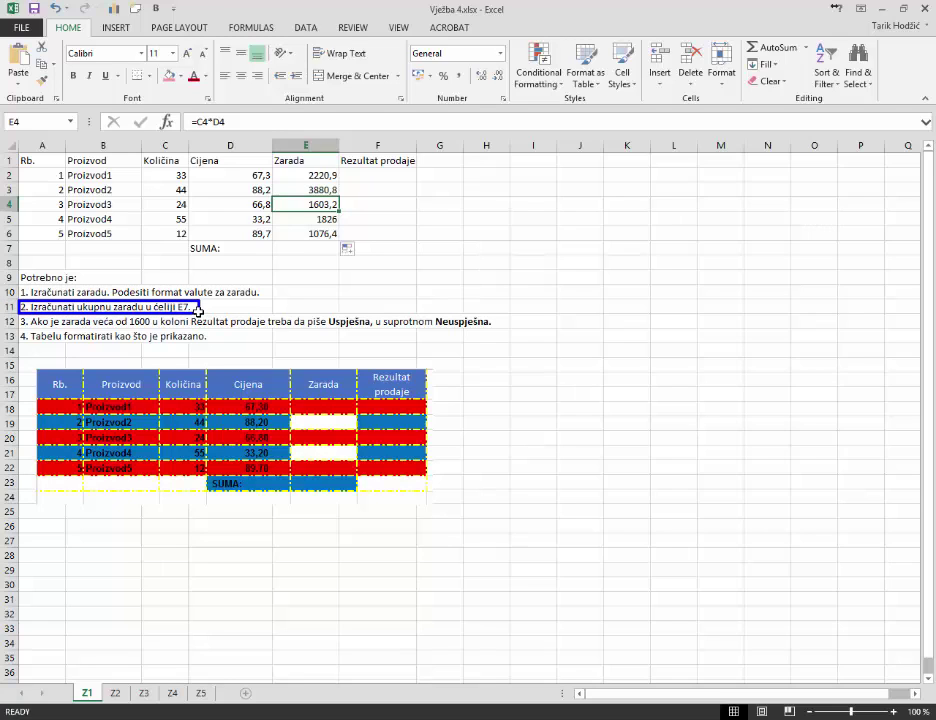
pyautogui.press('Escape')
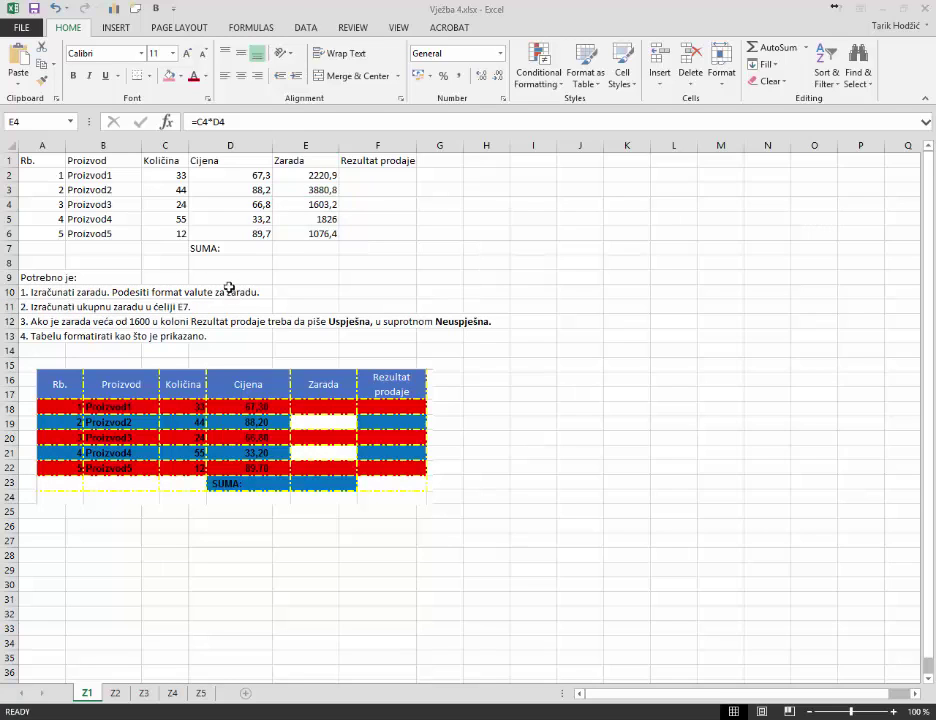
pyautogui.click(305, 248)
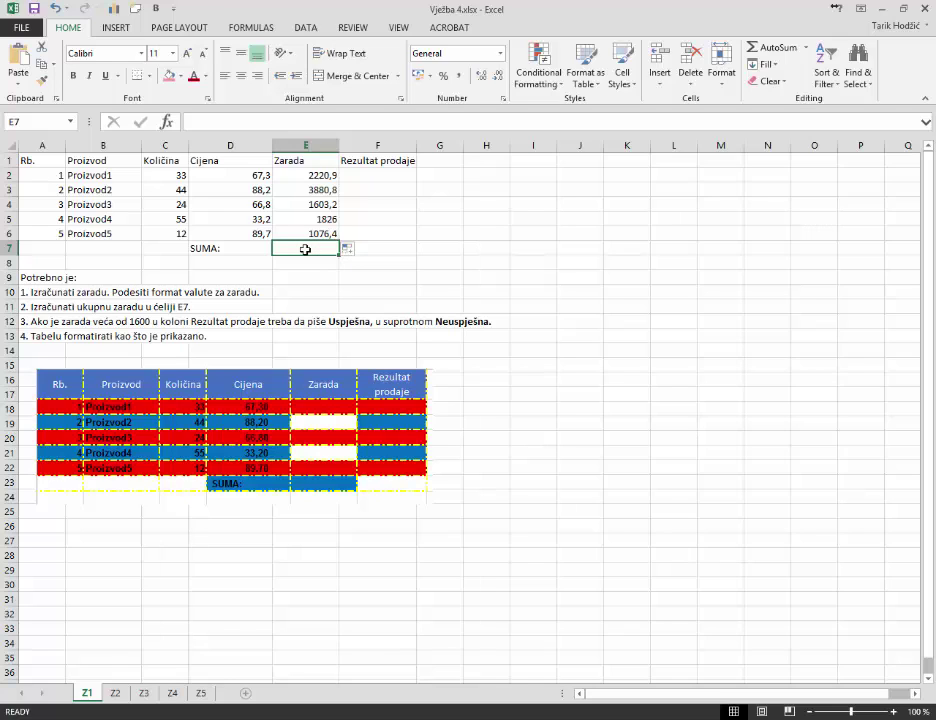
# - Total the Zarada column in E7 with =SUM(E2:E6), giving 10607,3
pyautogui.write('=S')
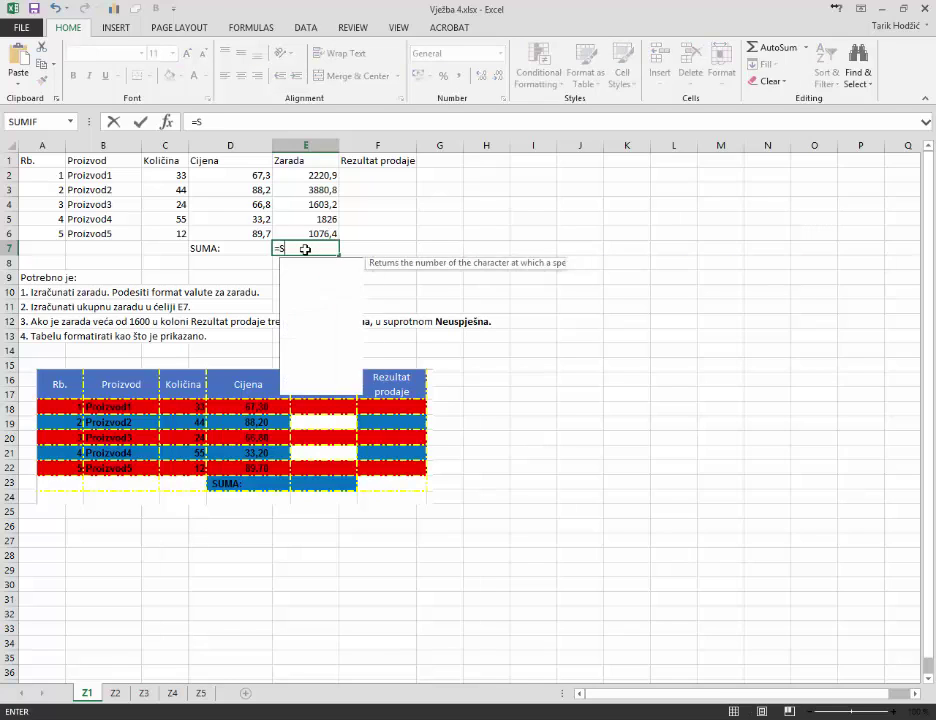
pyautogui.write('UM(')
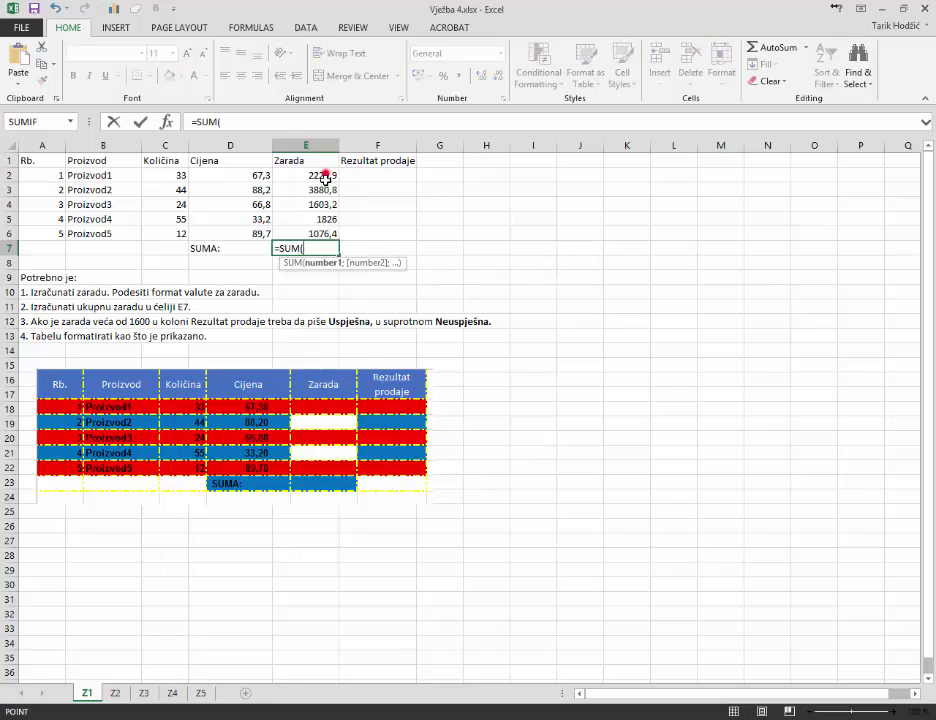
pyautogui.moveTo(328, 175); pyautogui.dragTo(339, 237)
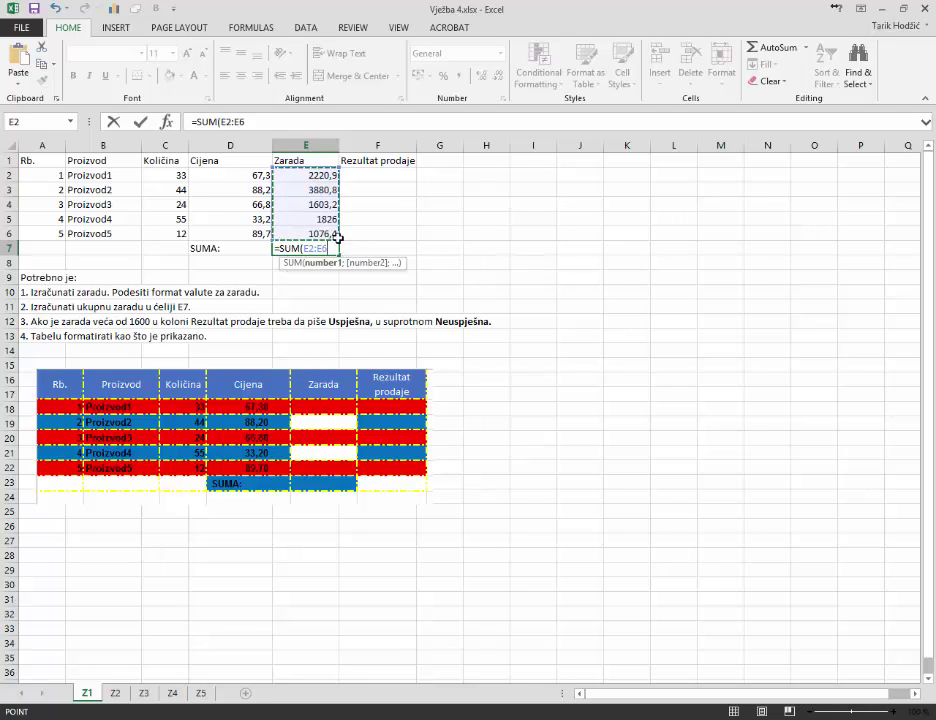
pyautogui.press('Return')
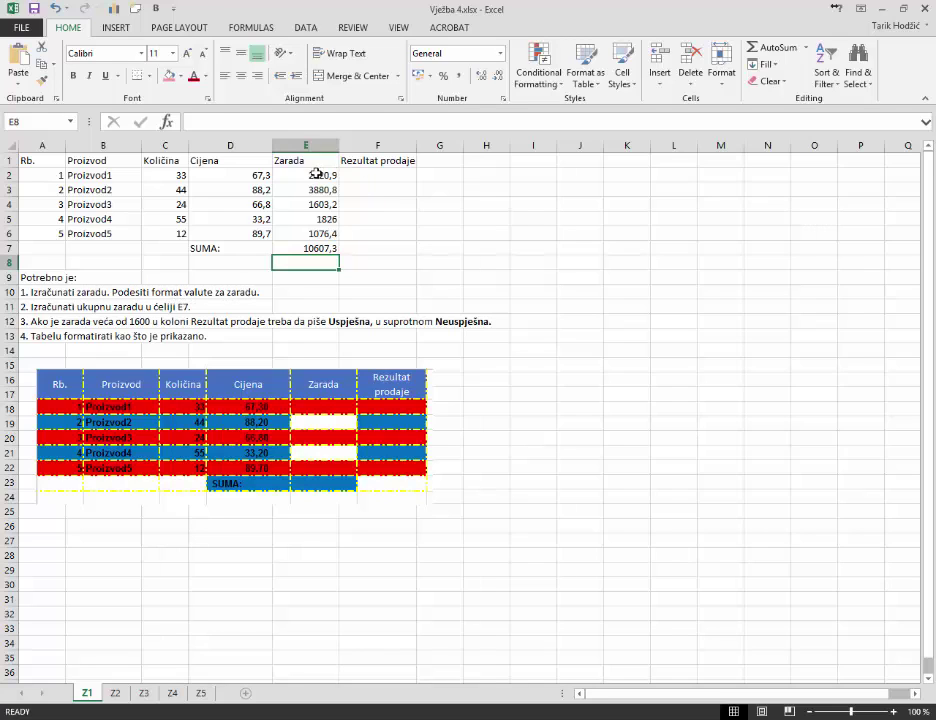
pyautogui.moveTo(309, 176); pyautogui.dragTo(318, 247)
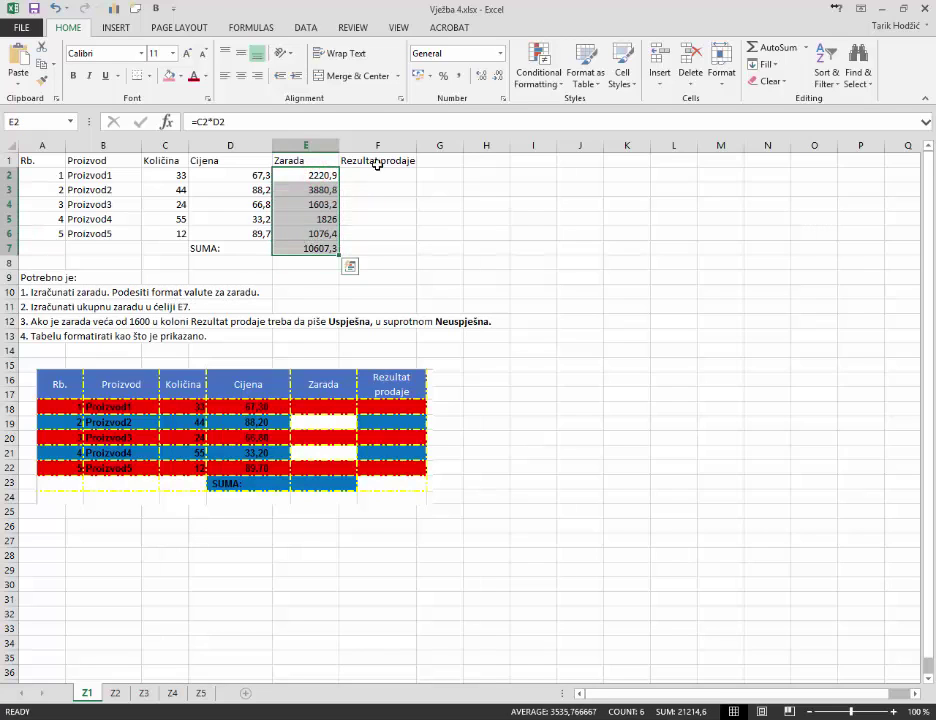
# - Format E2:E7 as Currency so values show in KM, e.g. 10.607,30 KM total
pyautogui.click(499, 53)
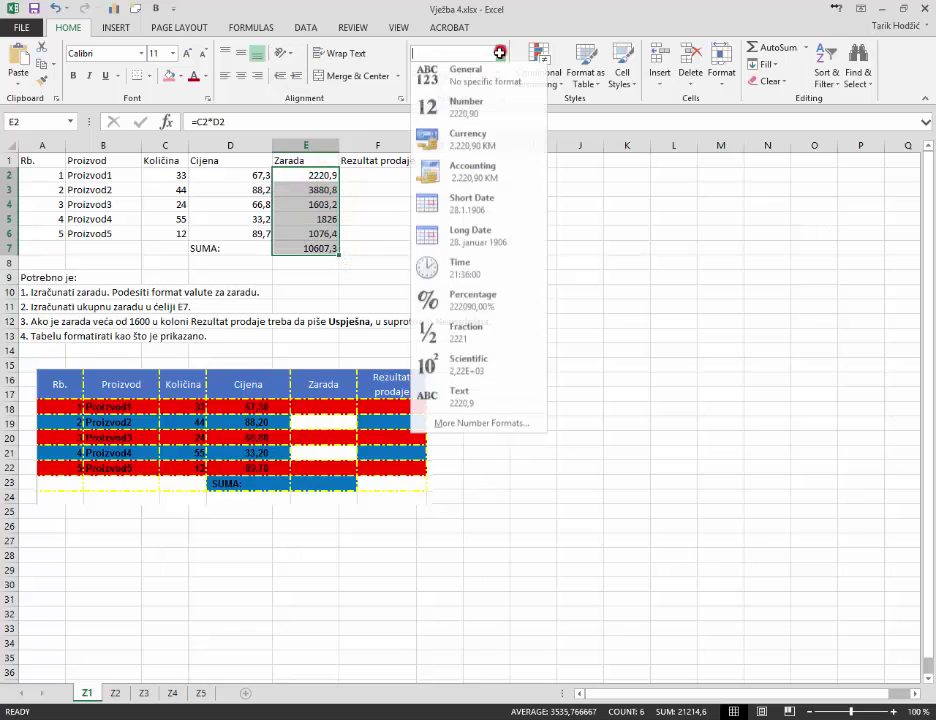
pyautogui.click(476, 142)
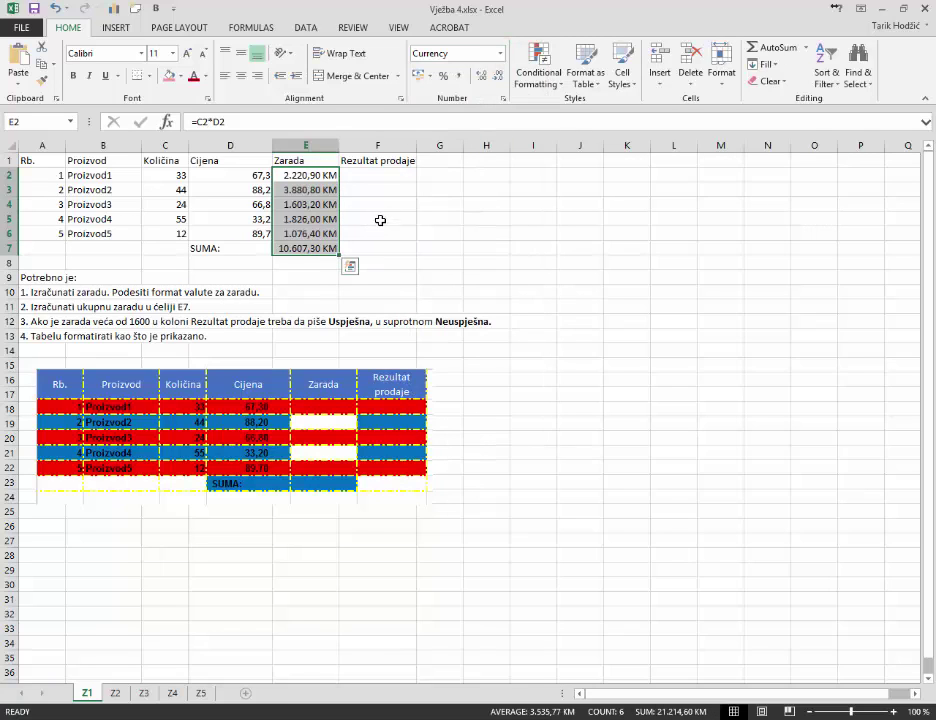
pyautogui.click(368, 177)
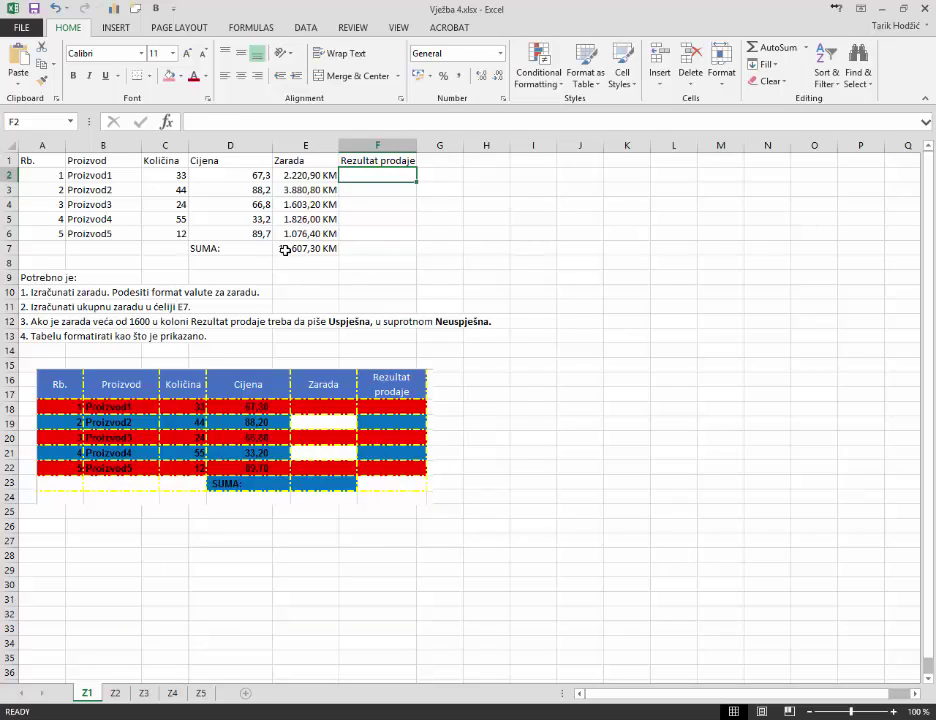
pyautogui.click(285, 250)
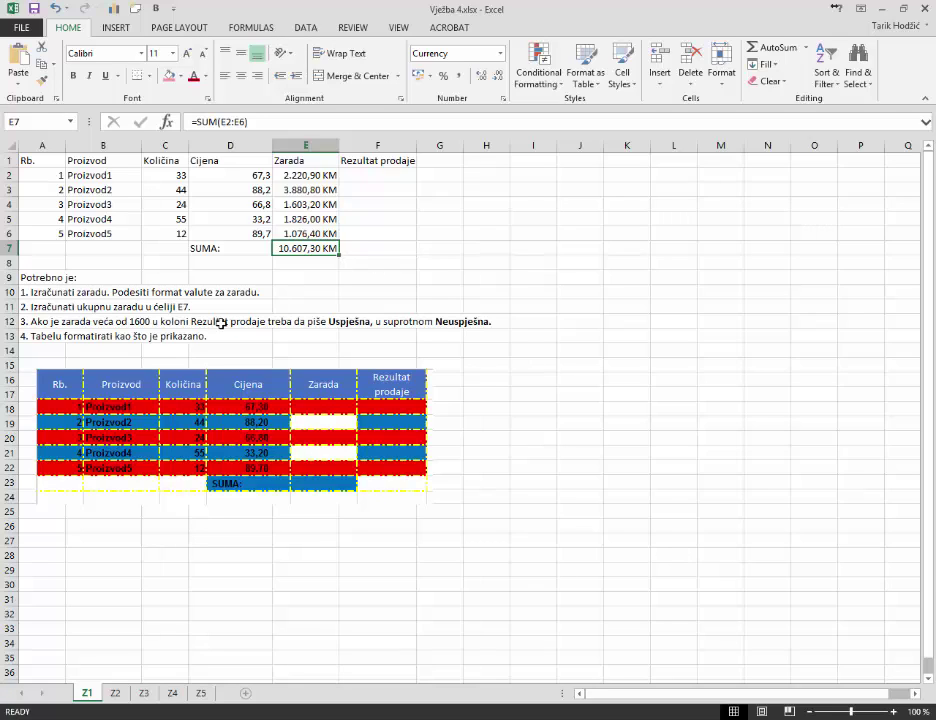
# - Insert the IF function into cell F2 using the Insert Function search
pyautogui.moveTo(385, 172); pyautogui.dragTo(382, 247)
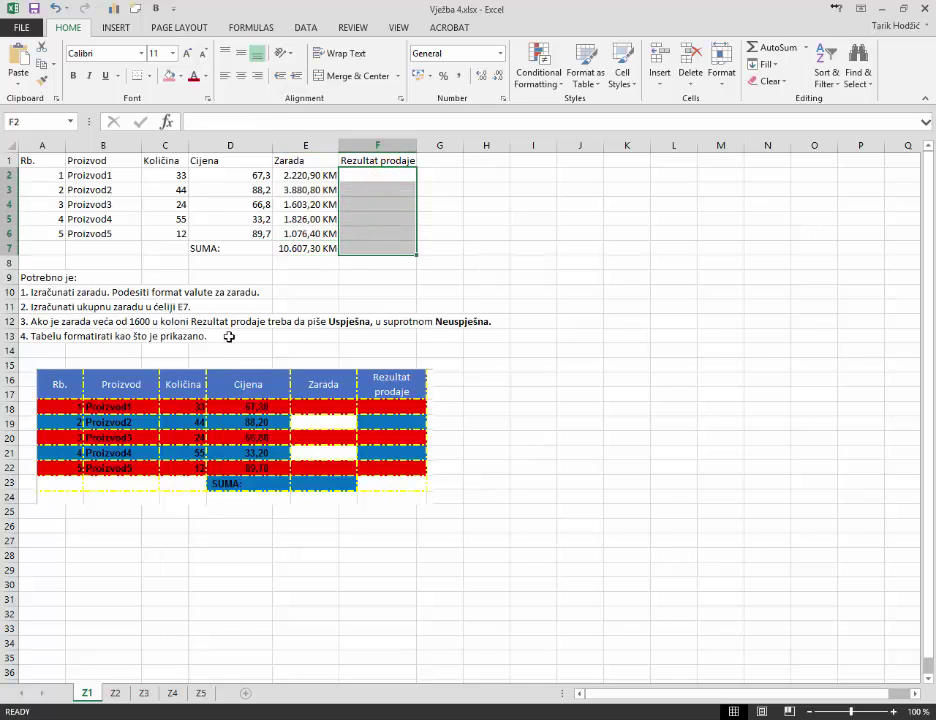
pyautogui.click(396, 300)
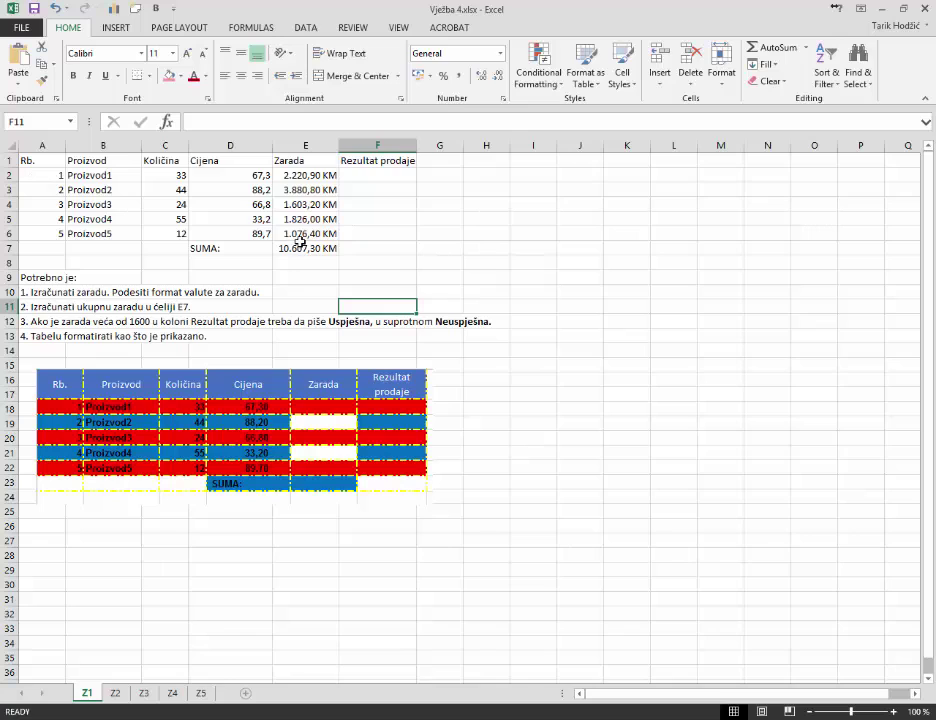
pyautogui.click(405, 172)
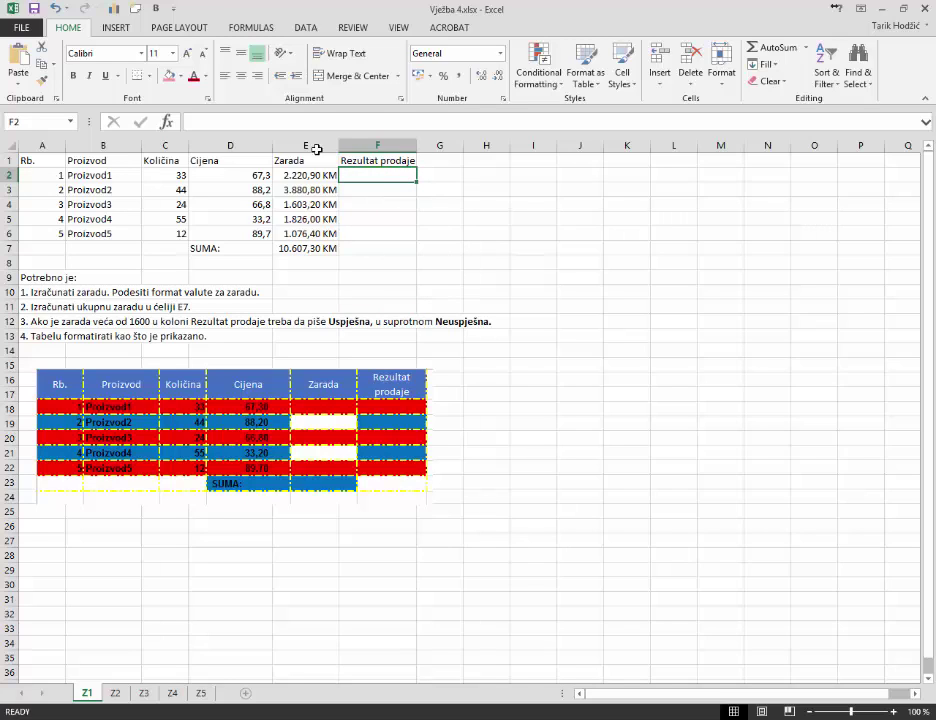
pyautogui.click(166, 121)
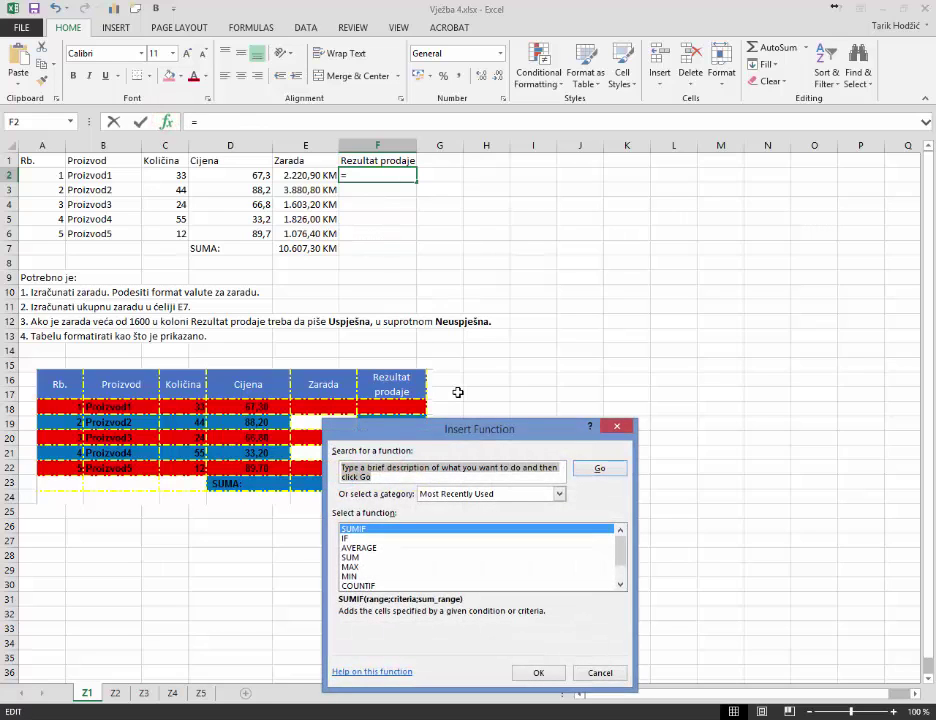
pyautogui.write('if')
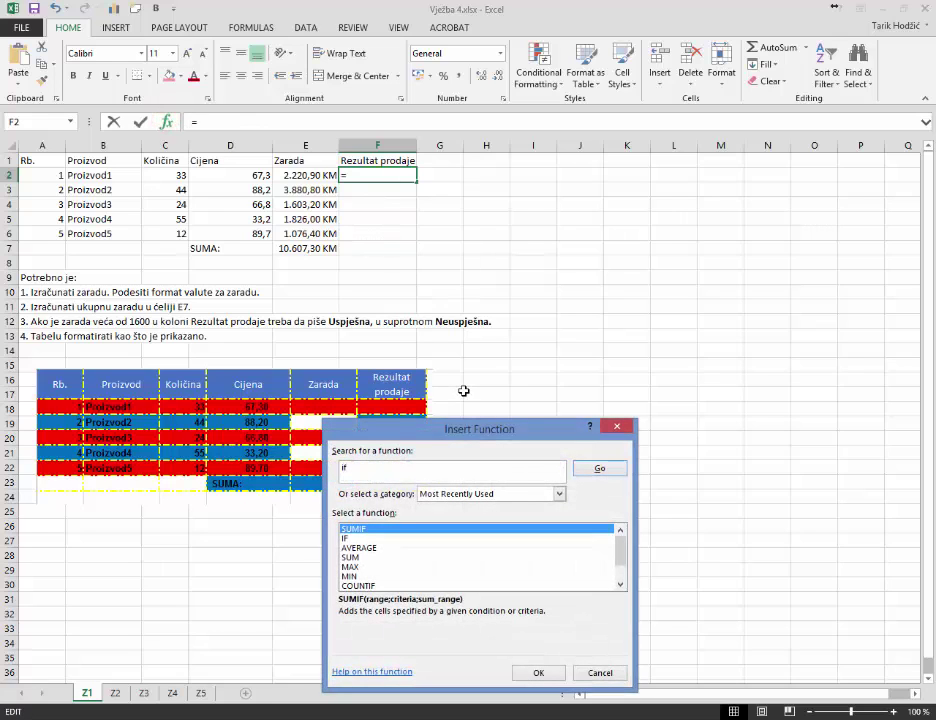
pyautogui.press('Return')
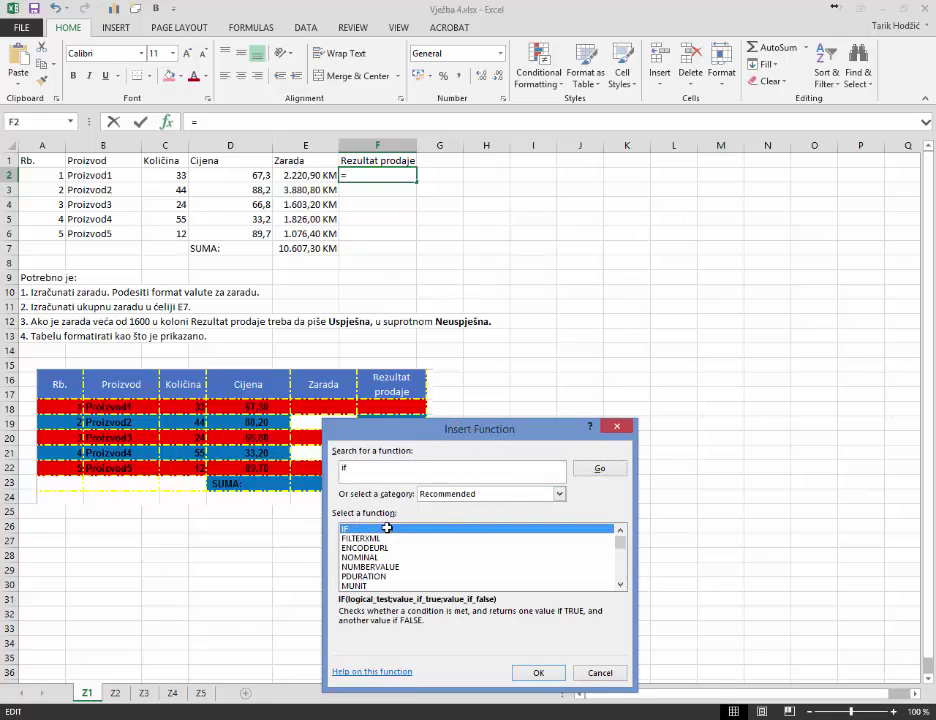
pyautogui.doubleClick(387, 528)
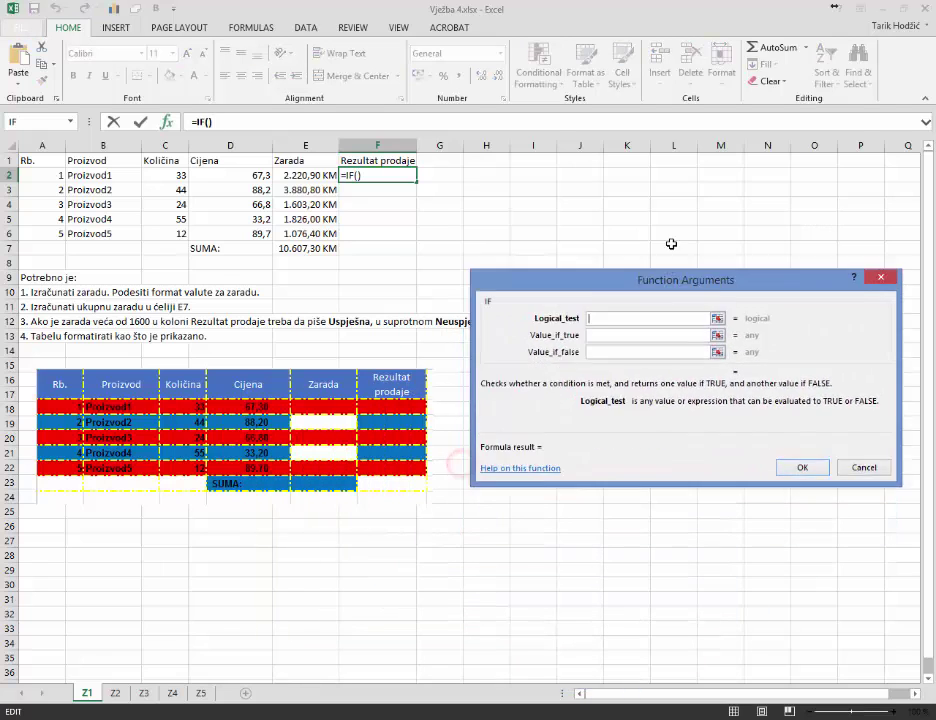
# - Fill F2's IF arguments: test E2>1600, true value Uspješna, false value Neuspješna
pyautogui.moveTo(670, 286); pyautogui.dragTo(628, 299)
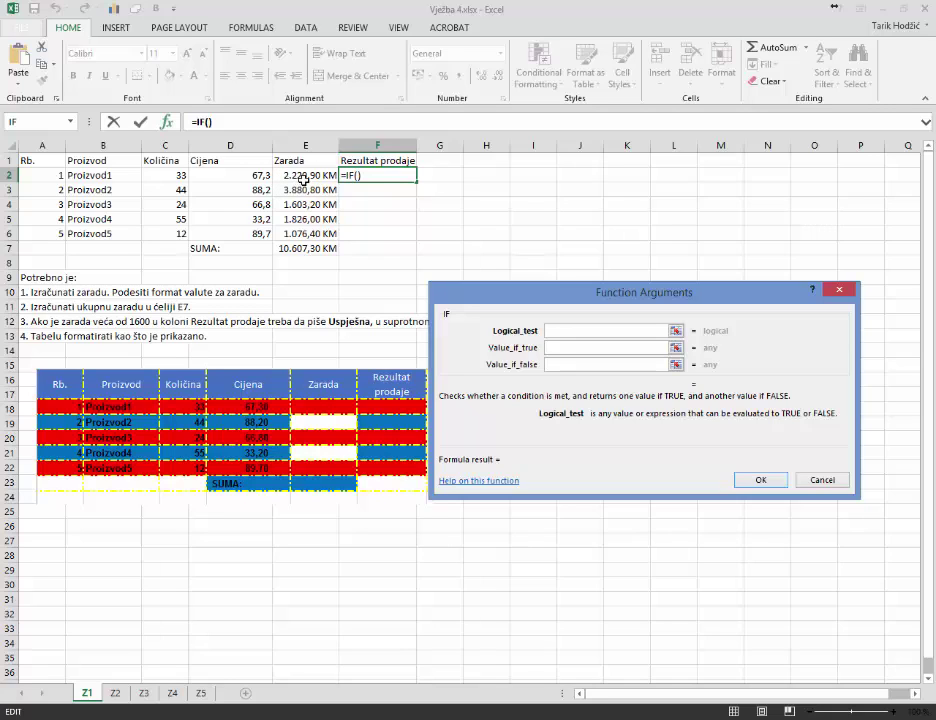
pyautogui.click(311, 176)
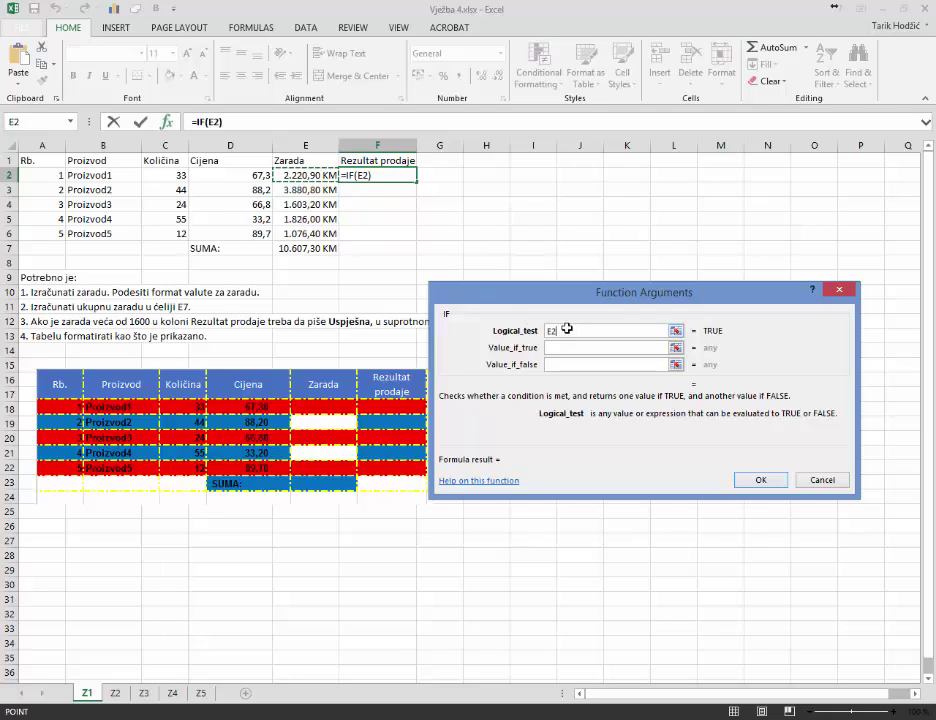
pyautogui.write('>')
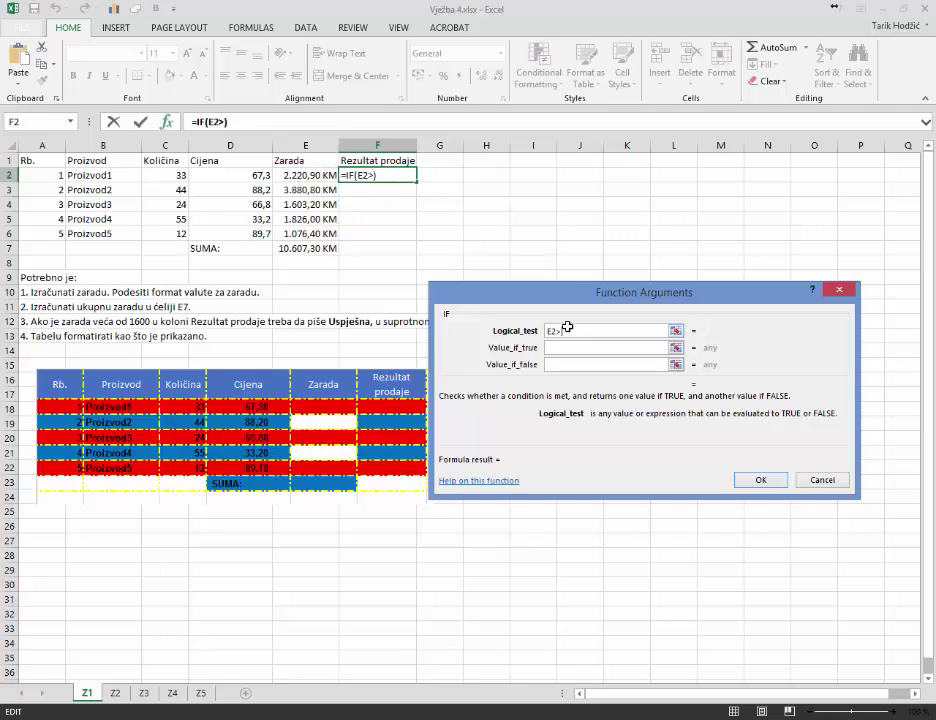
pyautogui.write('16')
pyautogui.write('00')
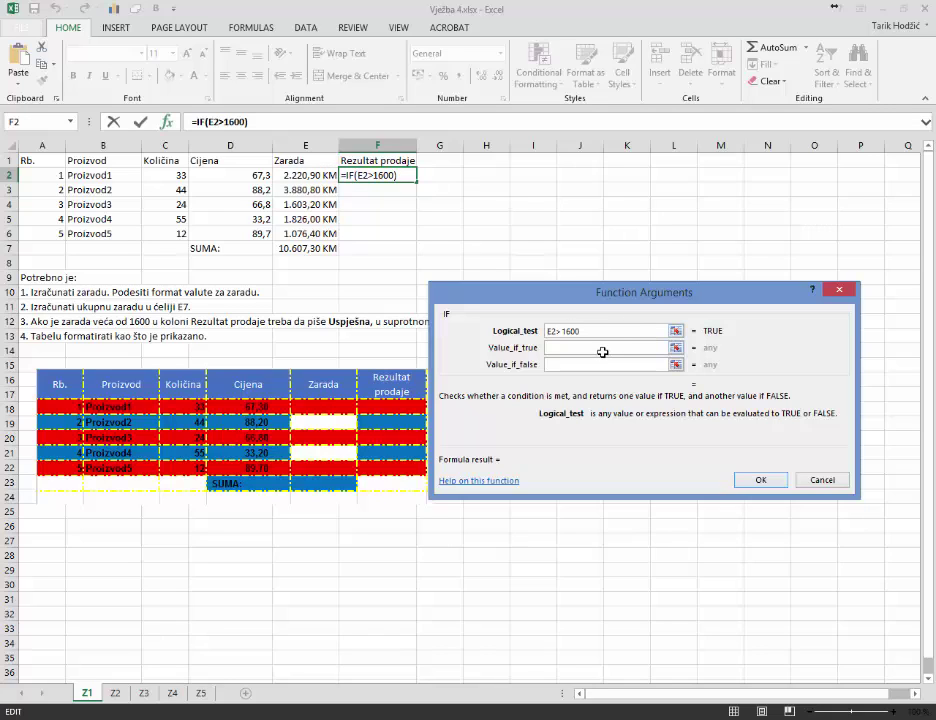
pyautogui.click(603, 348)
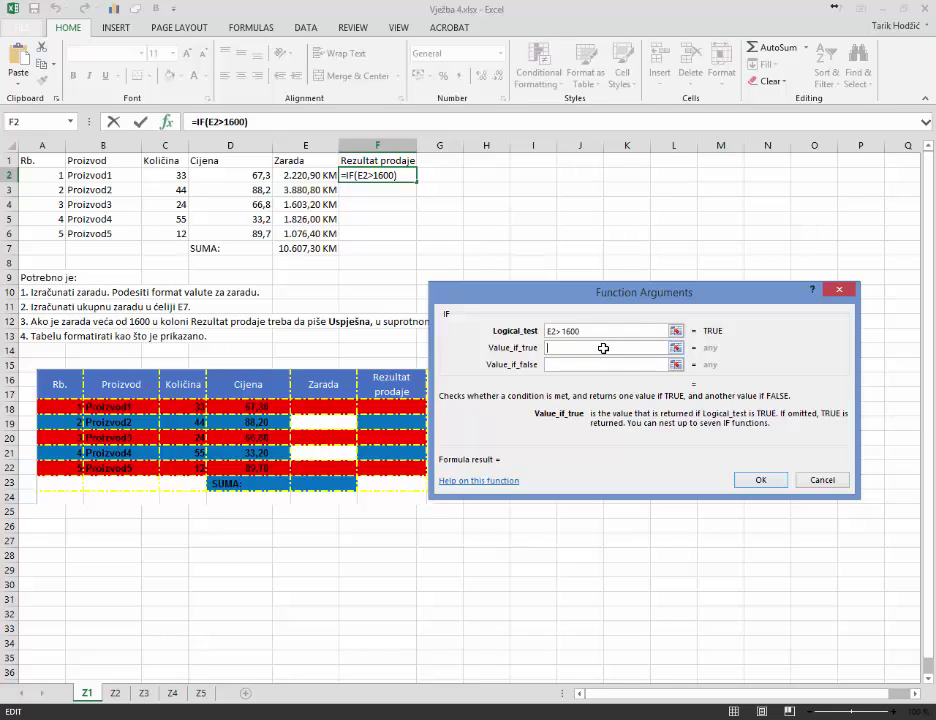
pyautogui.write('Uspje')
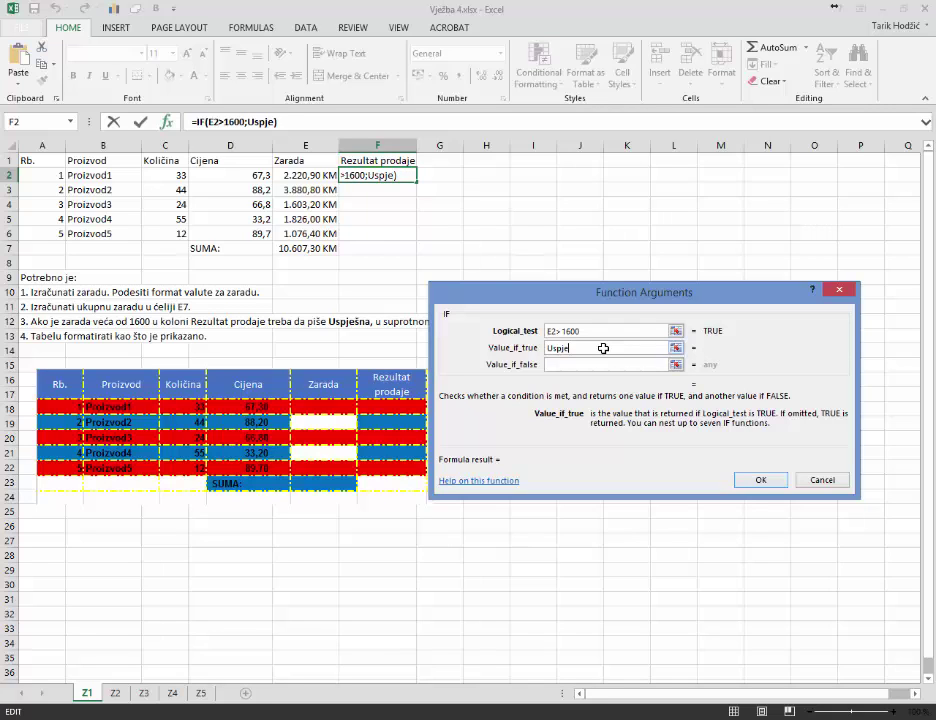
pyautogui.write('šna')
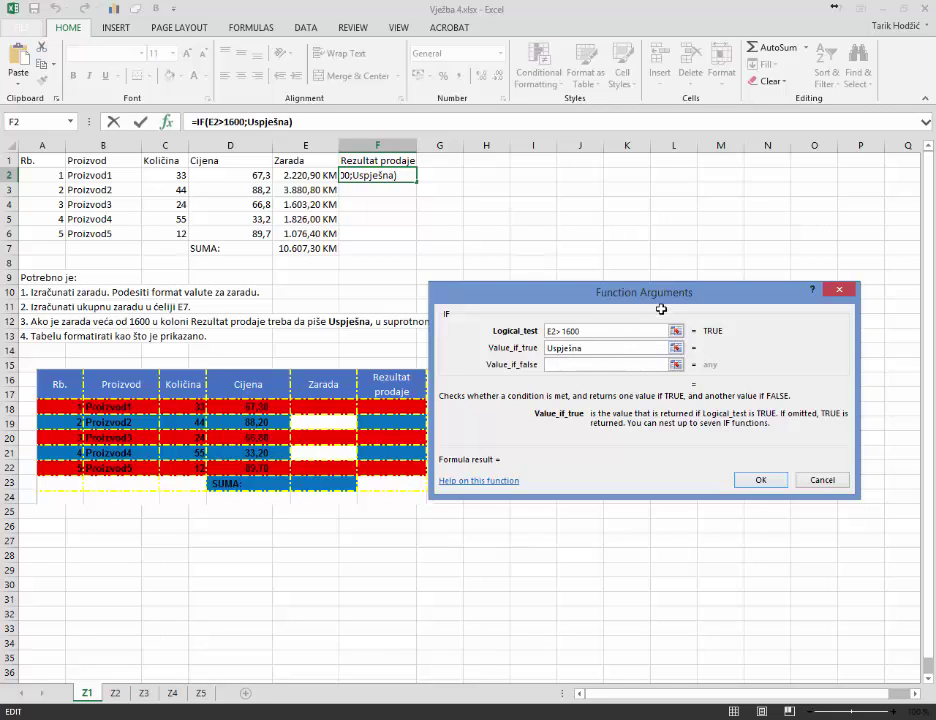
pyautogui.moveTo(661, 309); pyautogui.dragTo(694, 382)
pyautogui.click(614, 437)
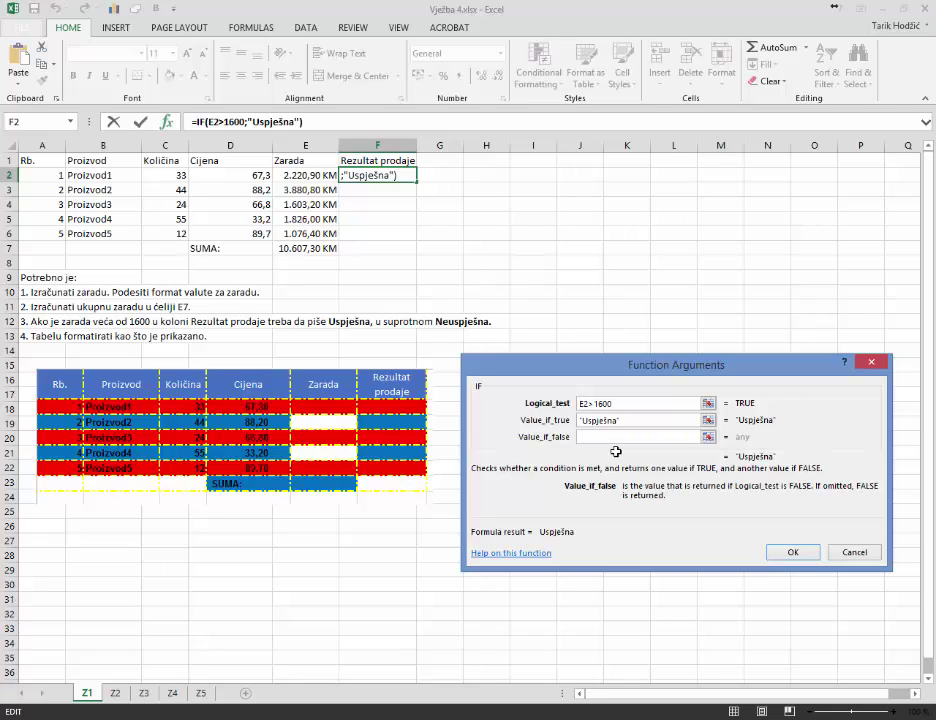
pyautogui.write('Neus')
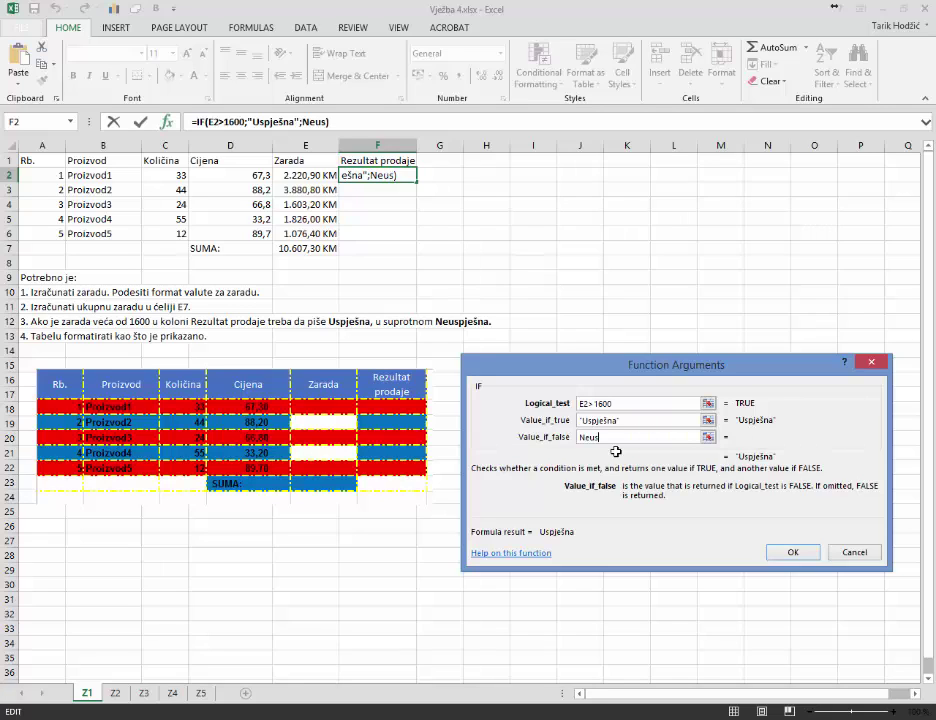
pyautogui.write('pješna')
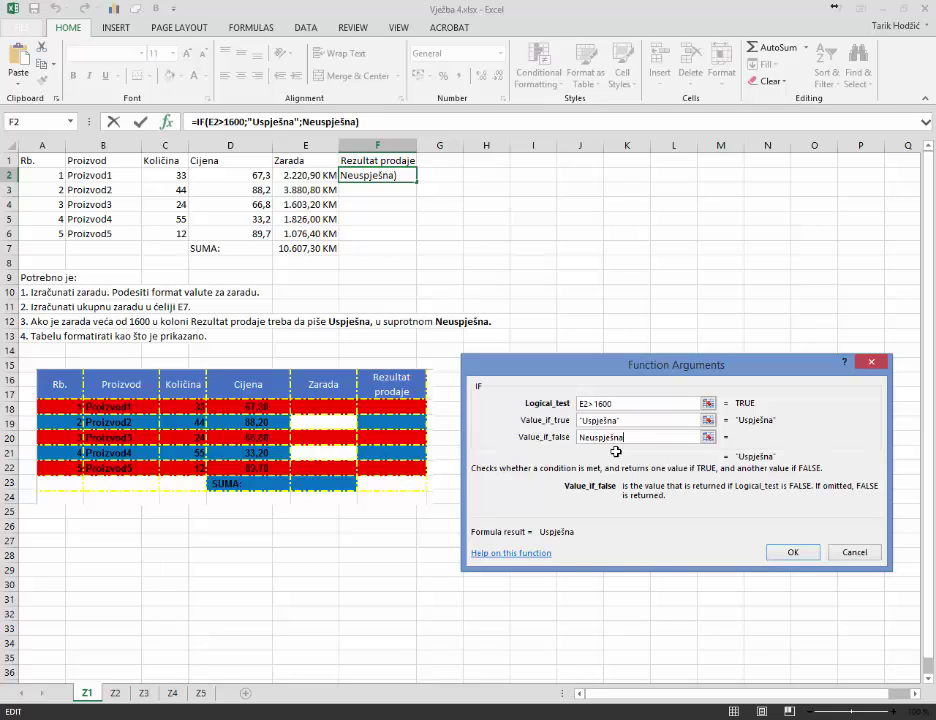
pyautogui.press('Tab')
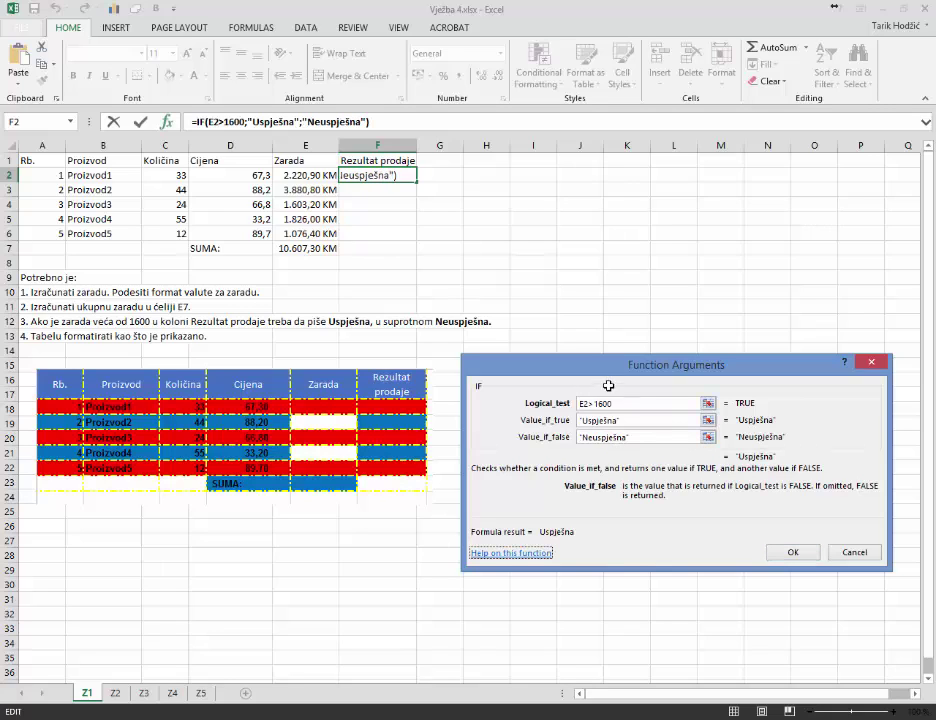
# - Confirm the IF formula in F2 and copy it down to F6, checking the copied formulas
pyautogui.click(788, 551)
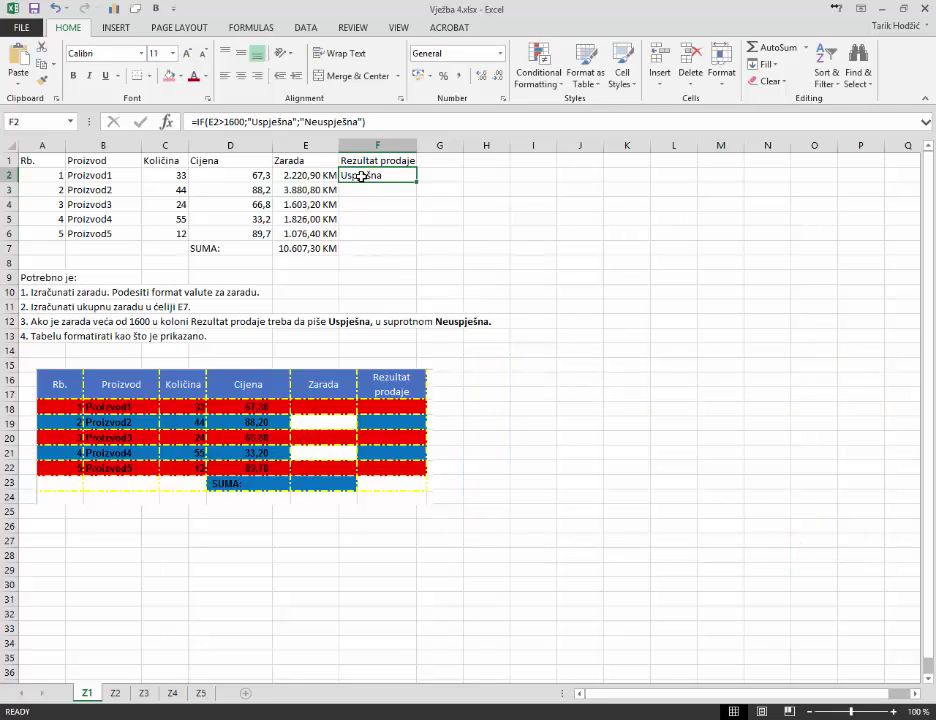
pyautogui.click(286, 177)
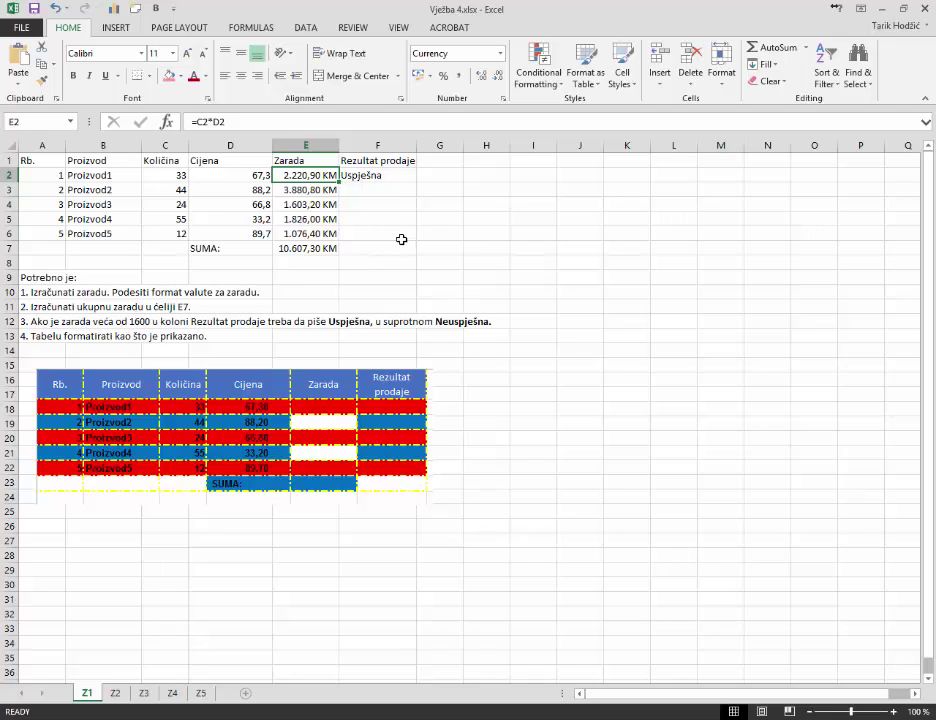
pyautogui.click(380, 175)
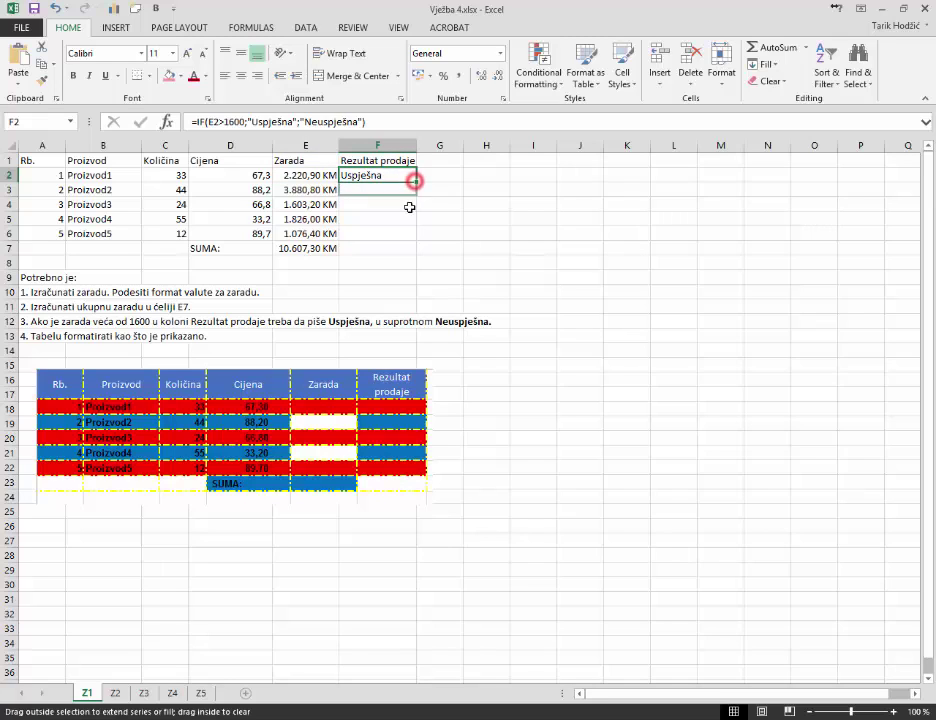
pyautogui.moveTo(414, 181); pyautogui.dragTo(412, 234)
pyautogui.click(402, 217)
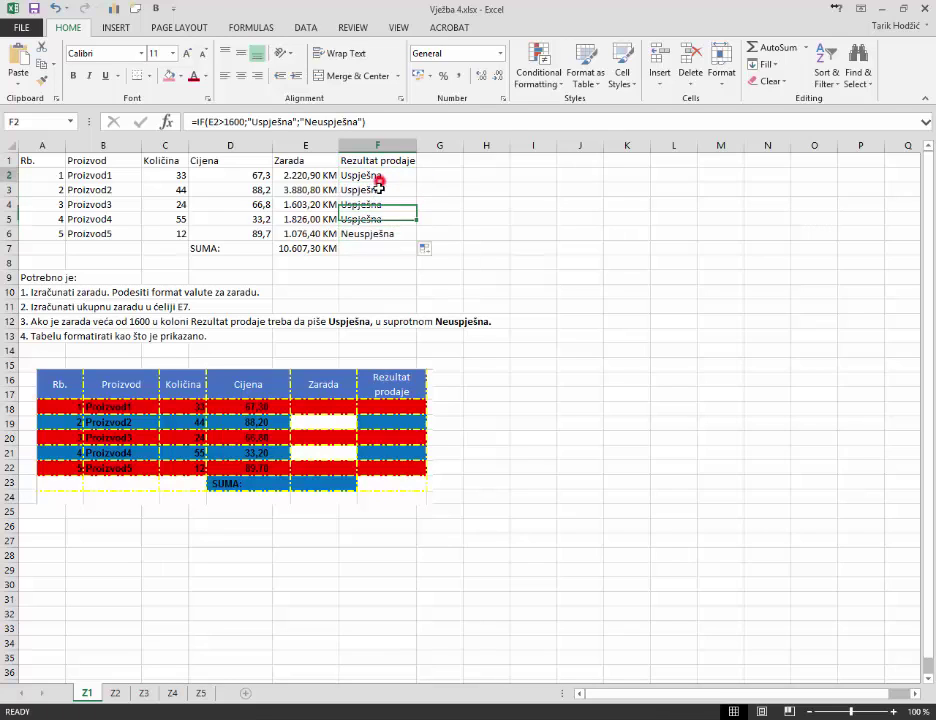
pyautogui.moveTo(378, 176); pyautogui.dragTo(381, 219)
pyautogui.click(380, 220)
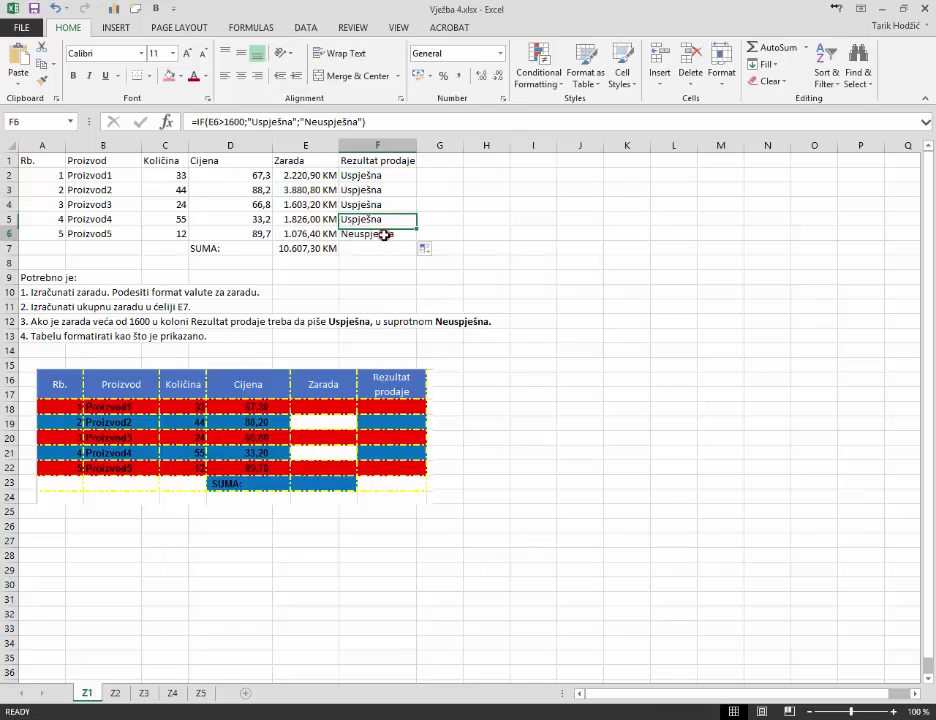
pyautogui.click(395, 233)
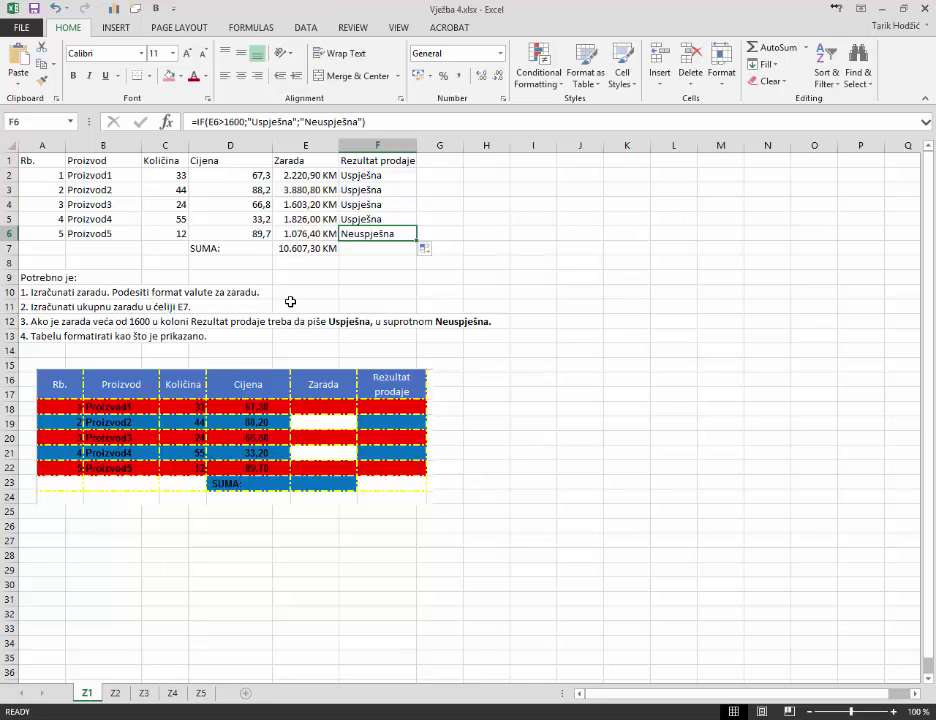
# - Narrow column F and wrap the Rezultat prodaje header onto two lines
pyautogui.moveTo(258, 425); pyautogui.dragTo(328, 418)
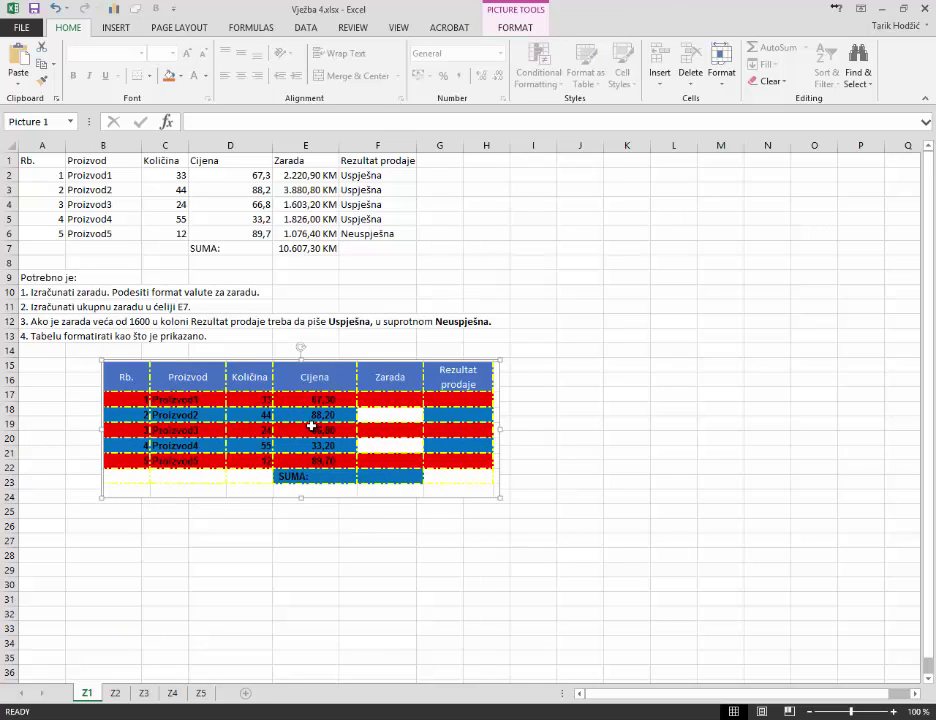
pyautogui.moveTo(48, 160); pyautogui.dragTo(397, 156)
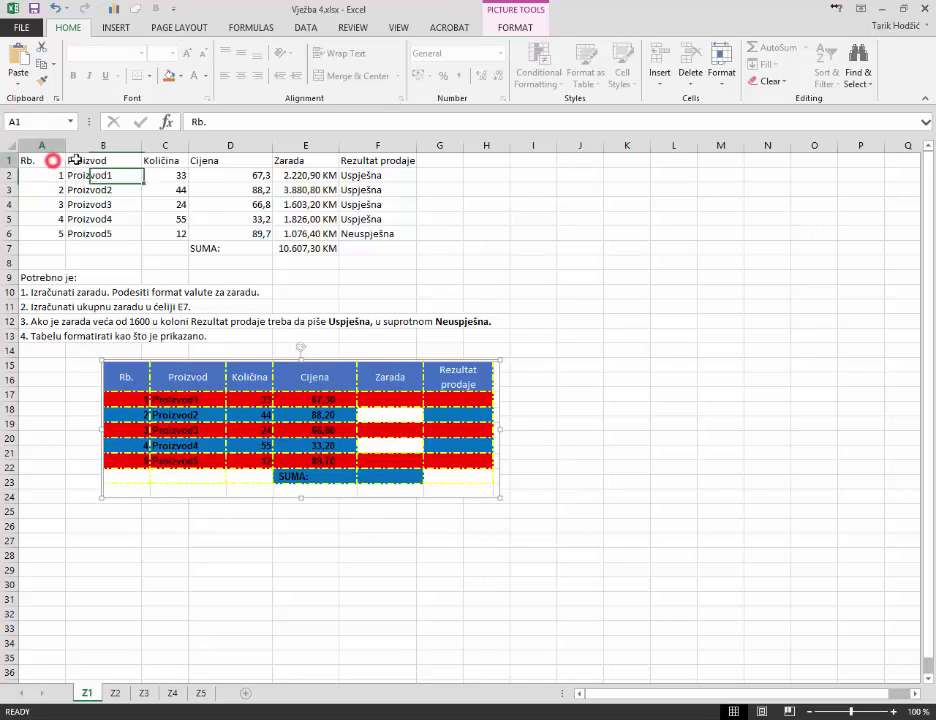
pyautogui.click(397, 157)
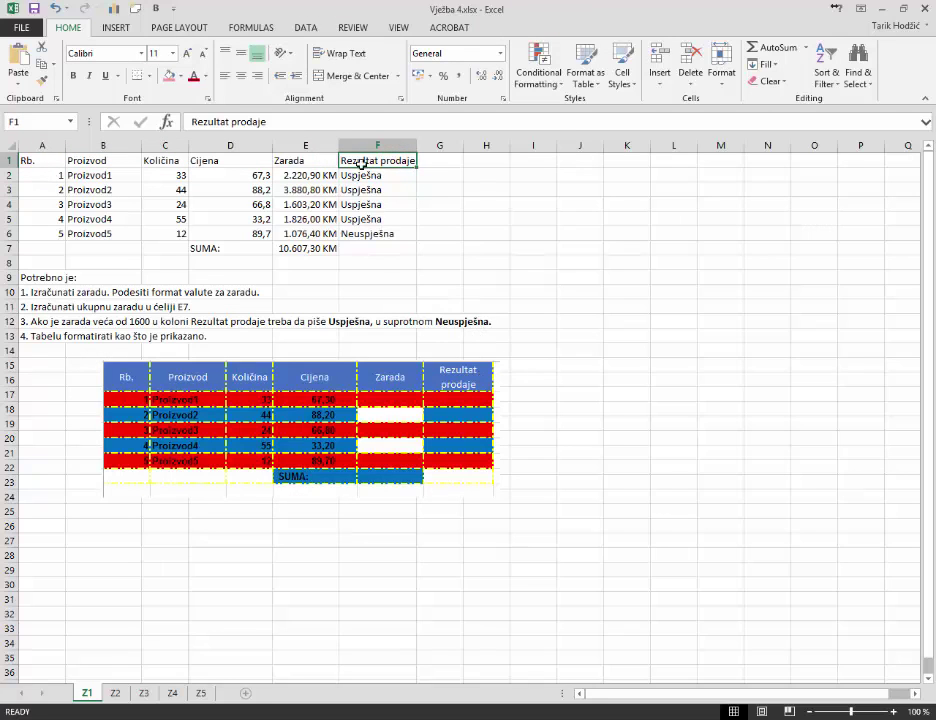
pyautogui.moveTo(417, 145); pyautogui.dragTo(402, 144)
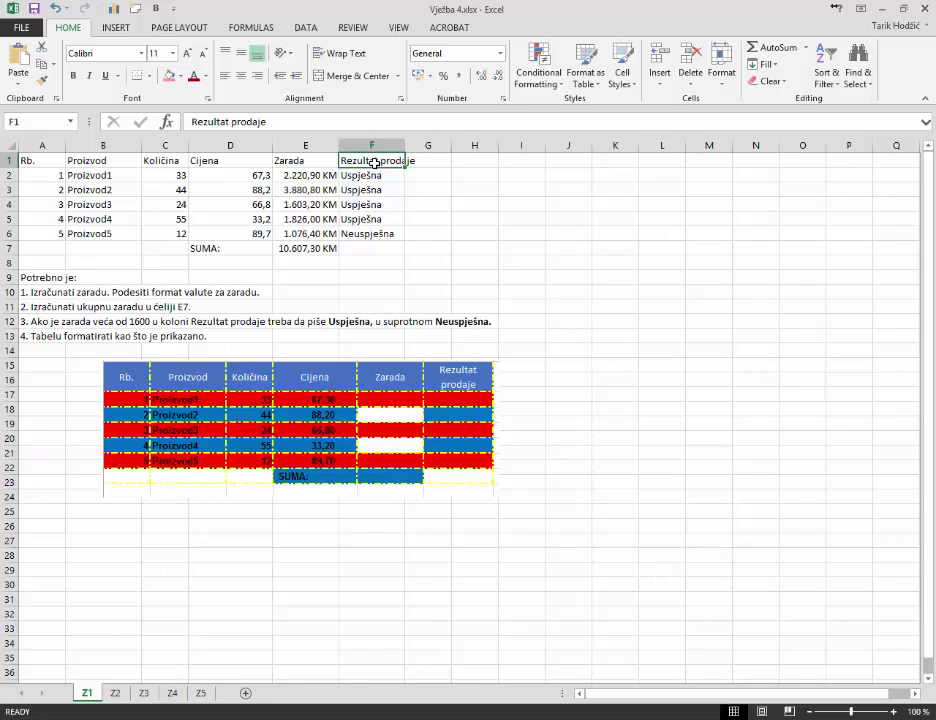
pyautogui.click(338, 53)
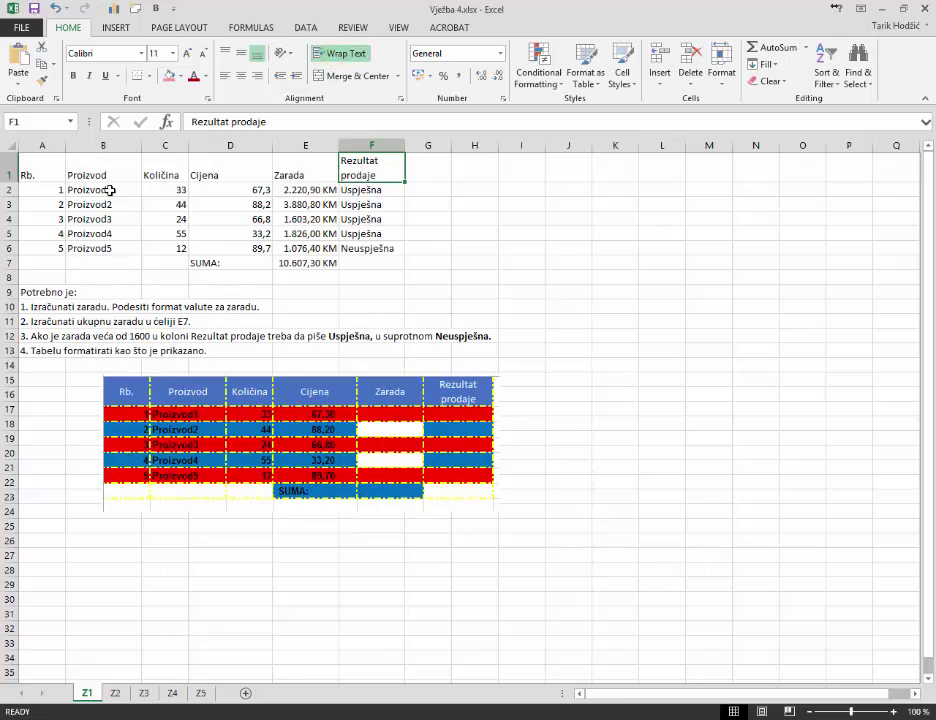
# - Centre the A1:F1 header labels both horizontally and vertically
pyautogui.moveTo(30, 176); pyautogui.dragTo(345, 175)
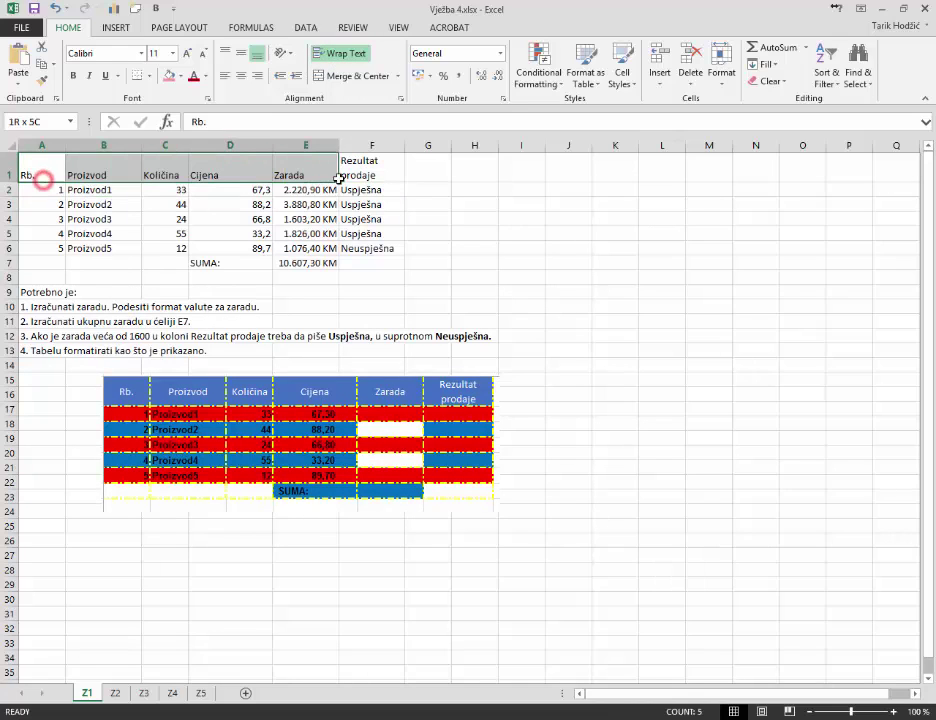
pyautogui.click(238, 75)
pyautogui.click(238, 53)
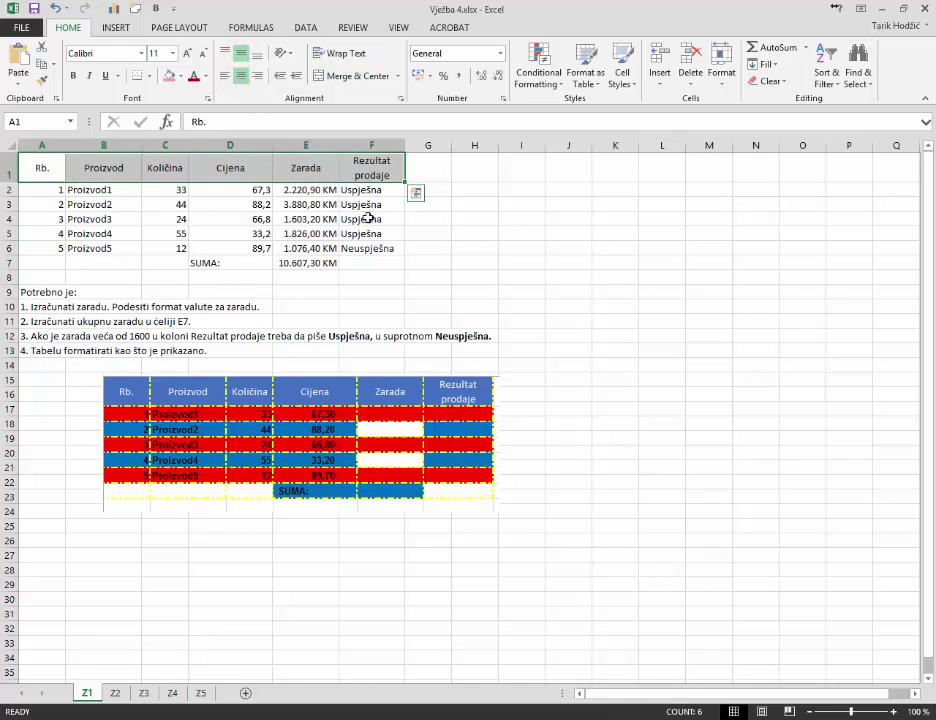
pyautogui.click(244, 236)
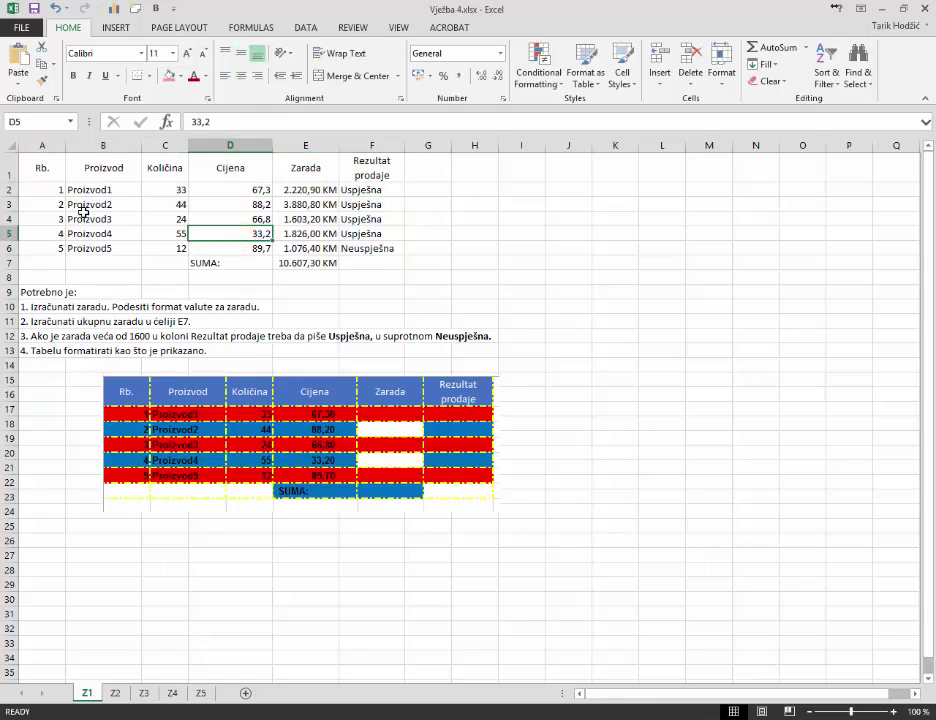
pyautogui.moveTo(49, 178); pyautogui.dragTo(376, 171)
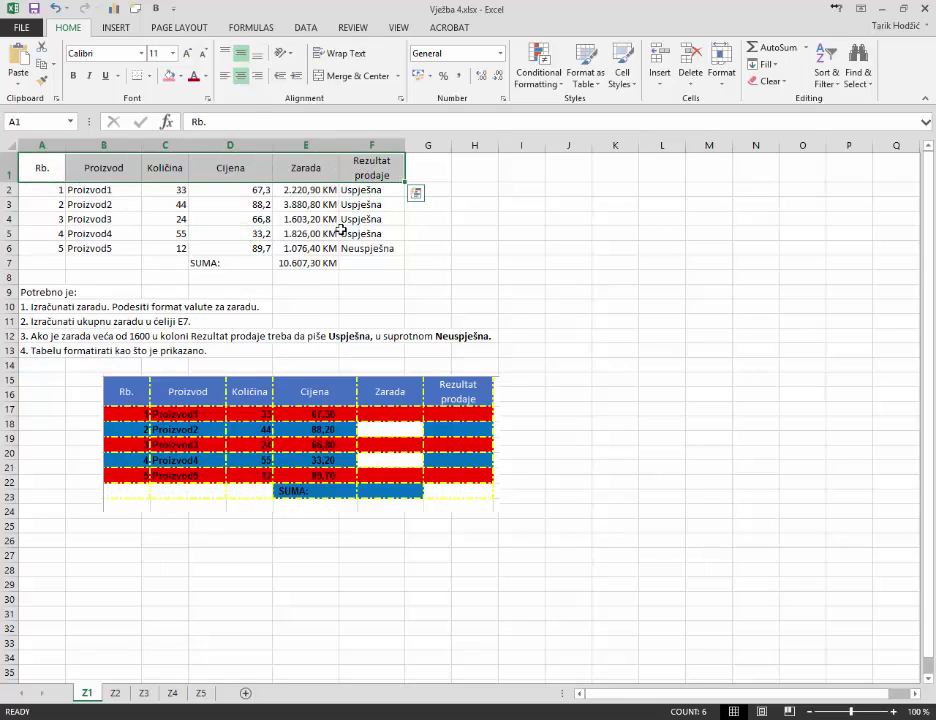
pyautogui.click(181, 76)
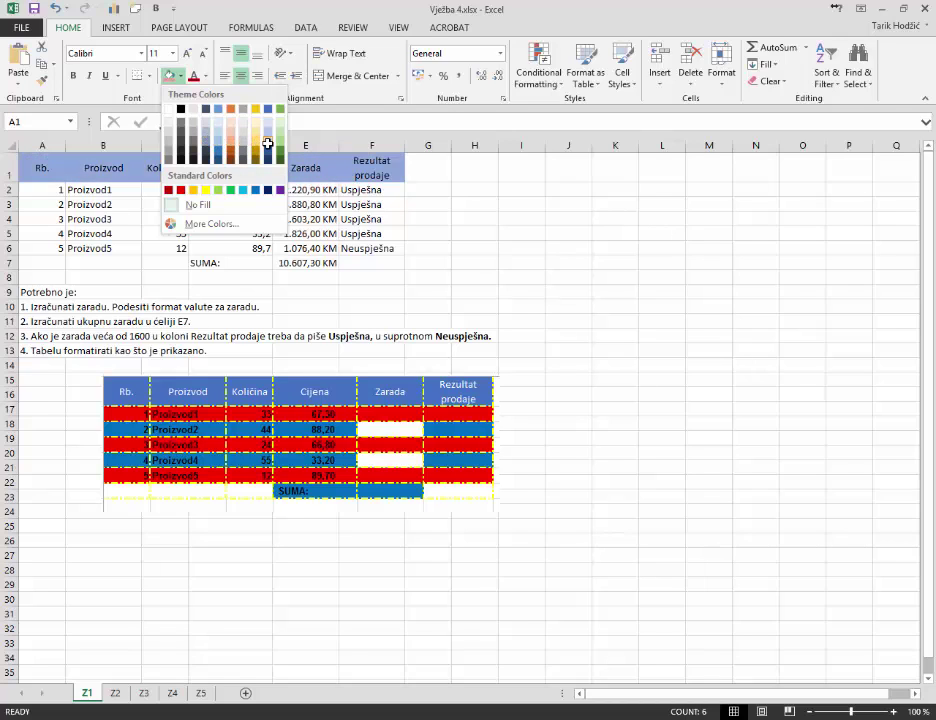
# - Apply a blue theme fill to the header row A1:F1
pyautogui.click(267, 143)
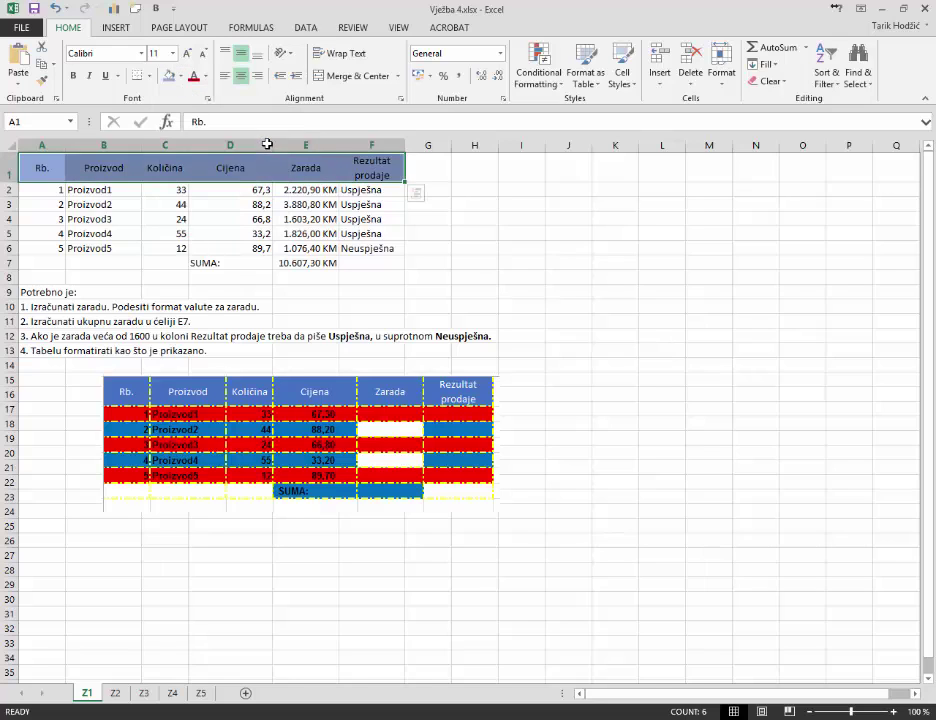
pyautogui.click(286, 179)
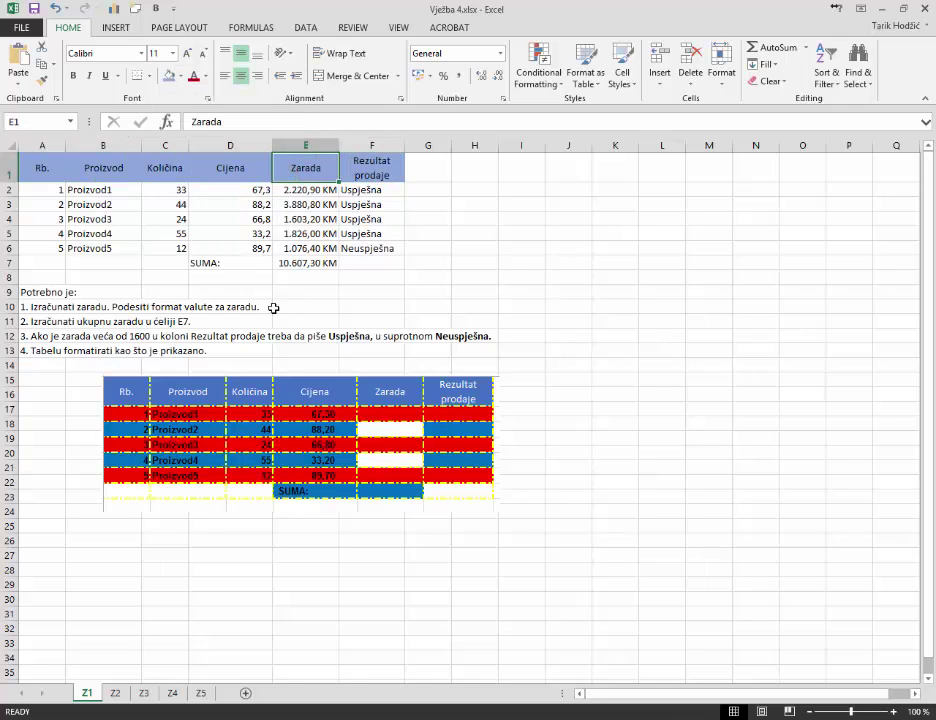
pyautogui.moveTo(51, 190); pyautogui.dragTo(376, 189)
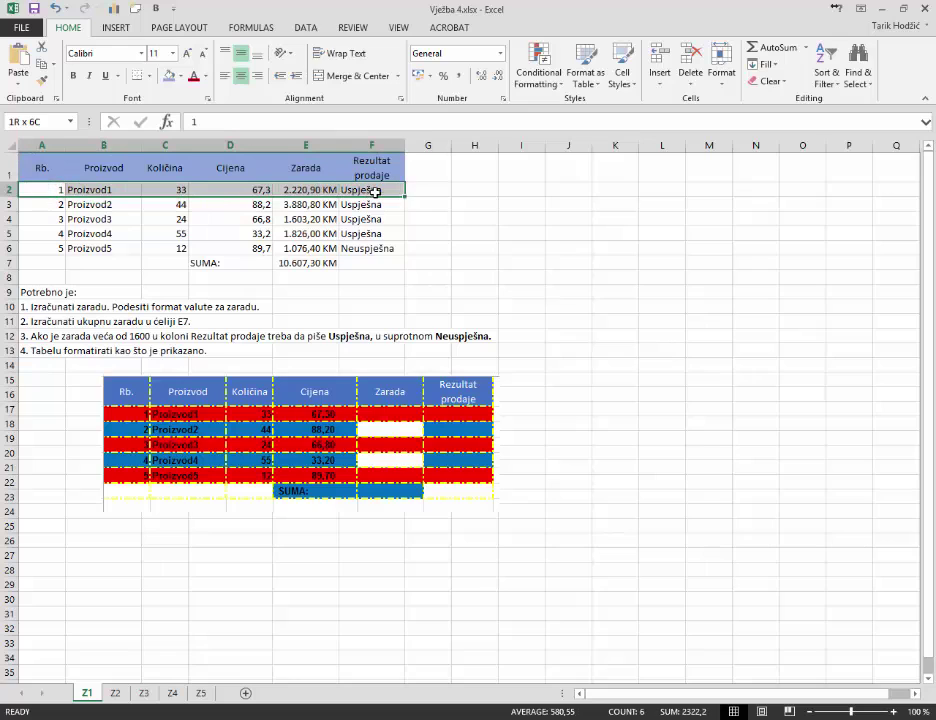
# - Fill the Proizvod1 and Proizvod3 rows red and the Proizvod2 row light blue
pyautogui.click(181, 77)
pyautogui.click(178, 186)
pyautogui.click(57, 204)
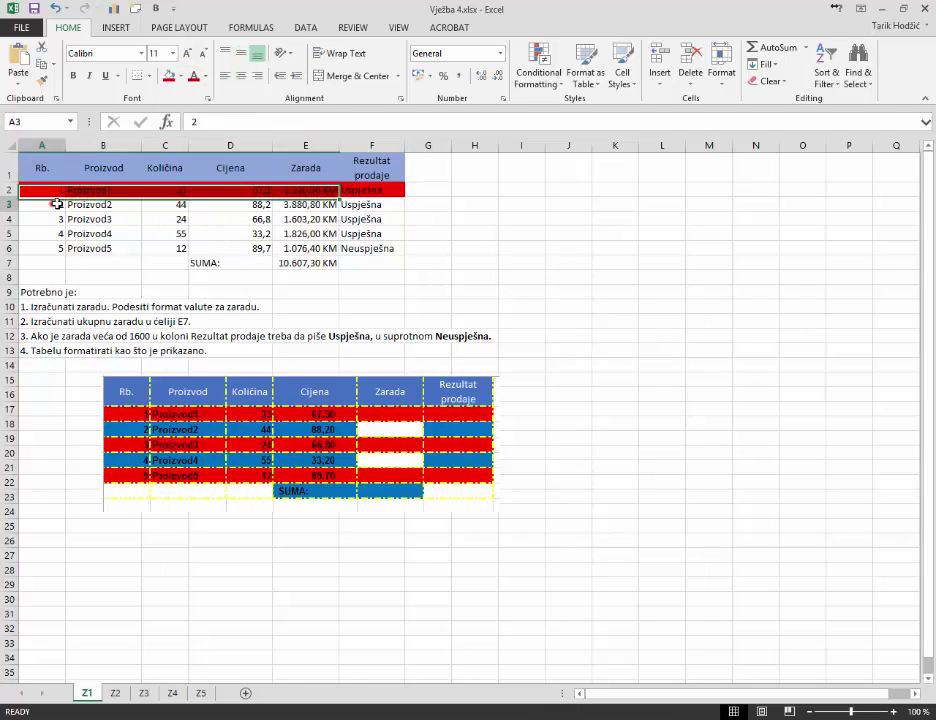
pyautogui.moveTo(57, 204); pyautogui.dragTo(385, 204)
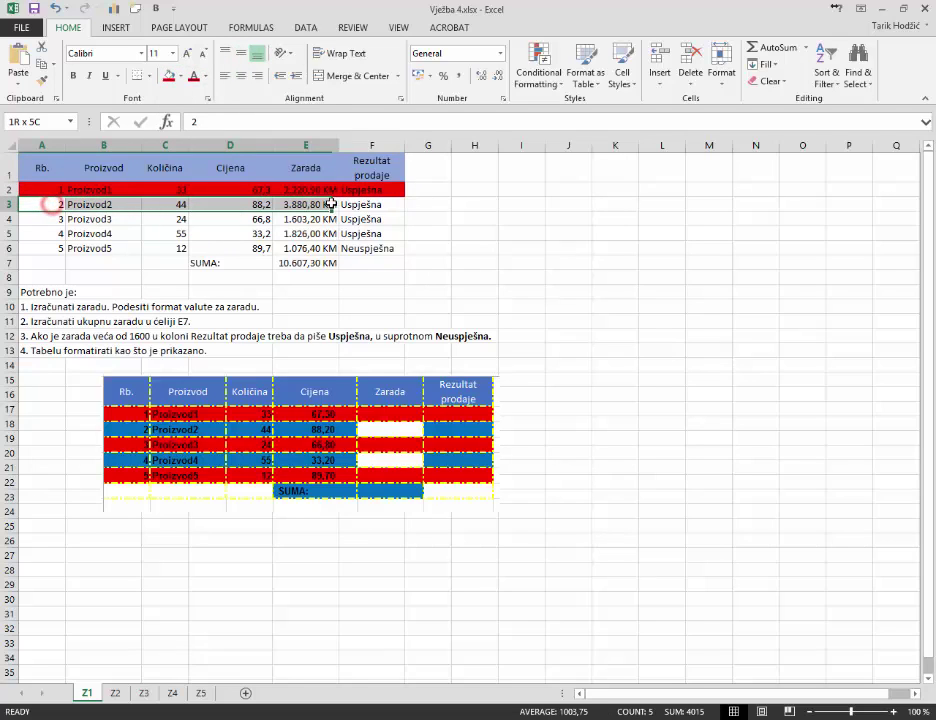
pyautogui.click(179, 76)
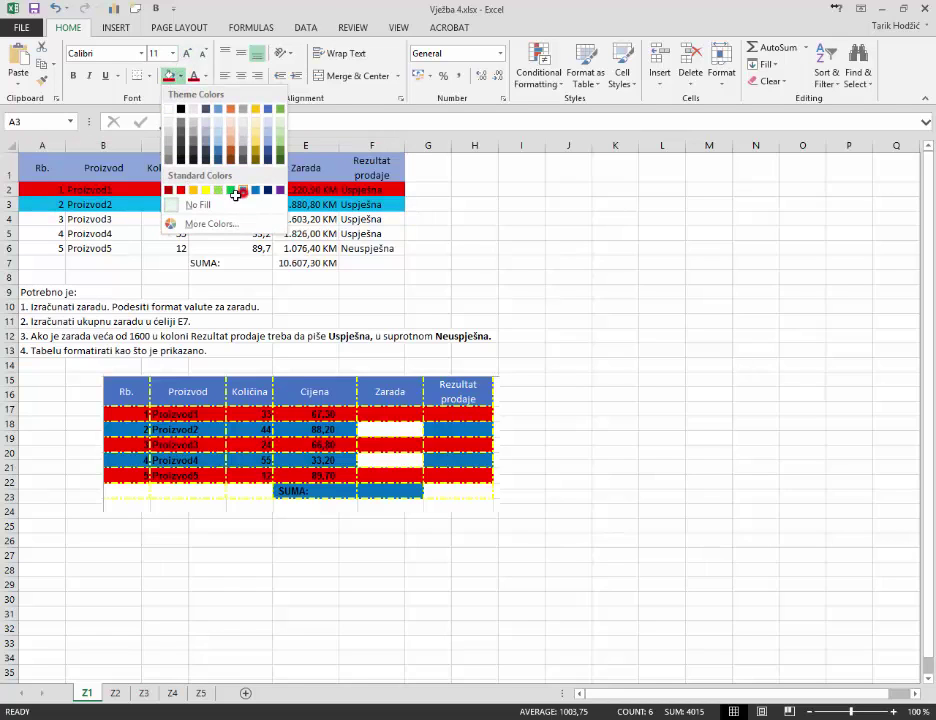
pyautogui.click(235, 192)
pyautogui.moveTo(42, 218); pyautogui.dragTo(378, 218)
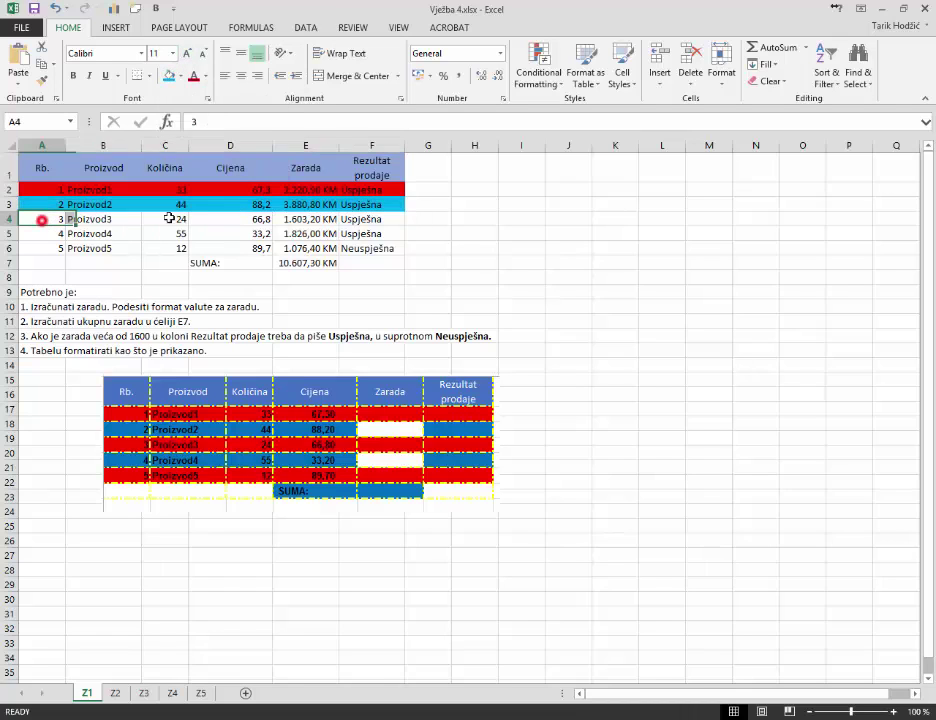
pyautogui.click(179, 76)
pyautogui.click(175, 191)
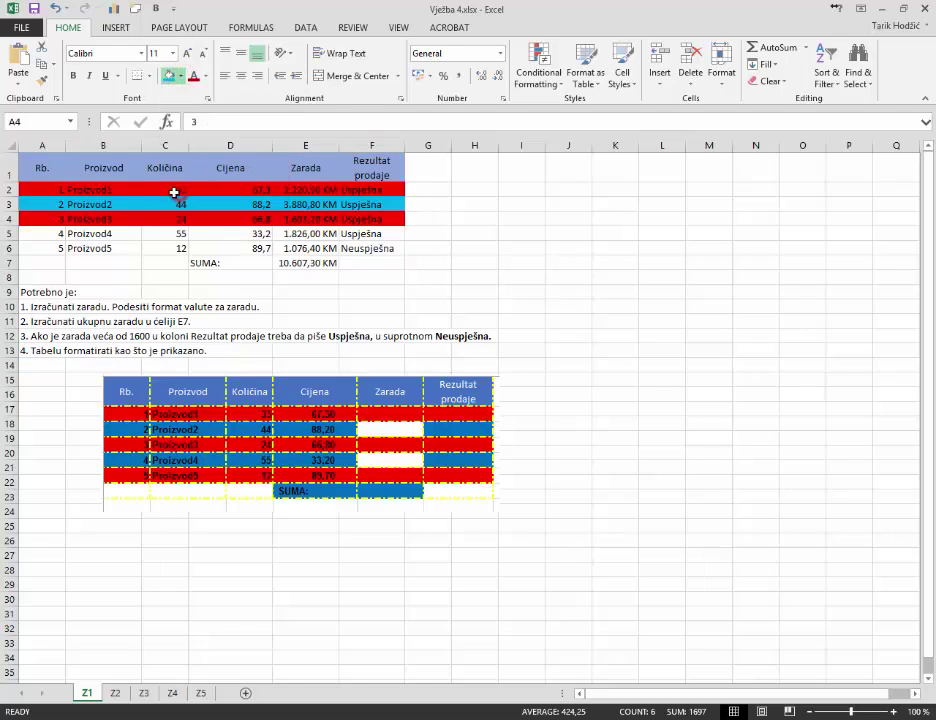
# - Fill Proizvod4 light blue, Proizvod5 red, and the SUMA cells D7:E7 light blue
pyautogui.moveTo(29, 233); pyautogui.dragTo(378, 233)
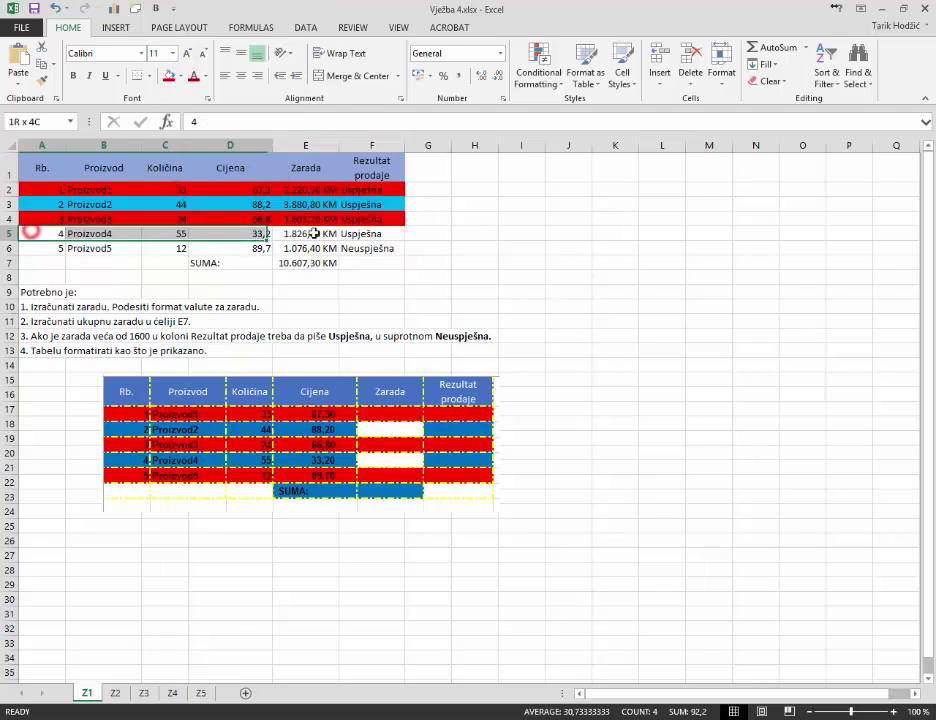
pyautogui.click(181, 70)
pyautogui.click(235, 192)
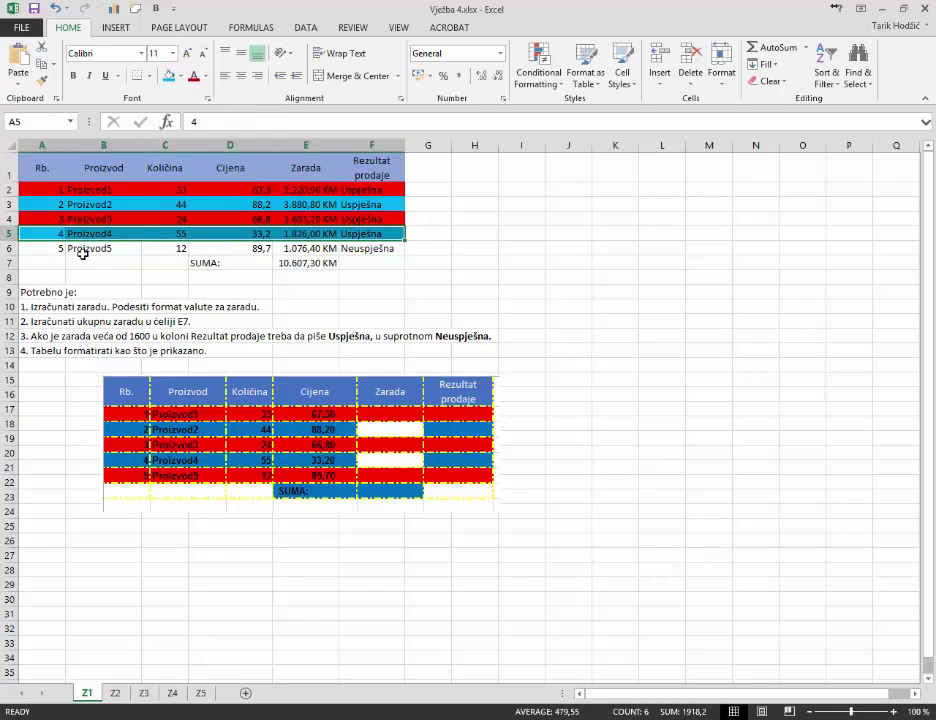
pyautogui.moveTo(30, 248); pyautogui.dragTo(367, 253)
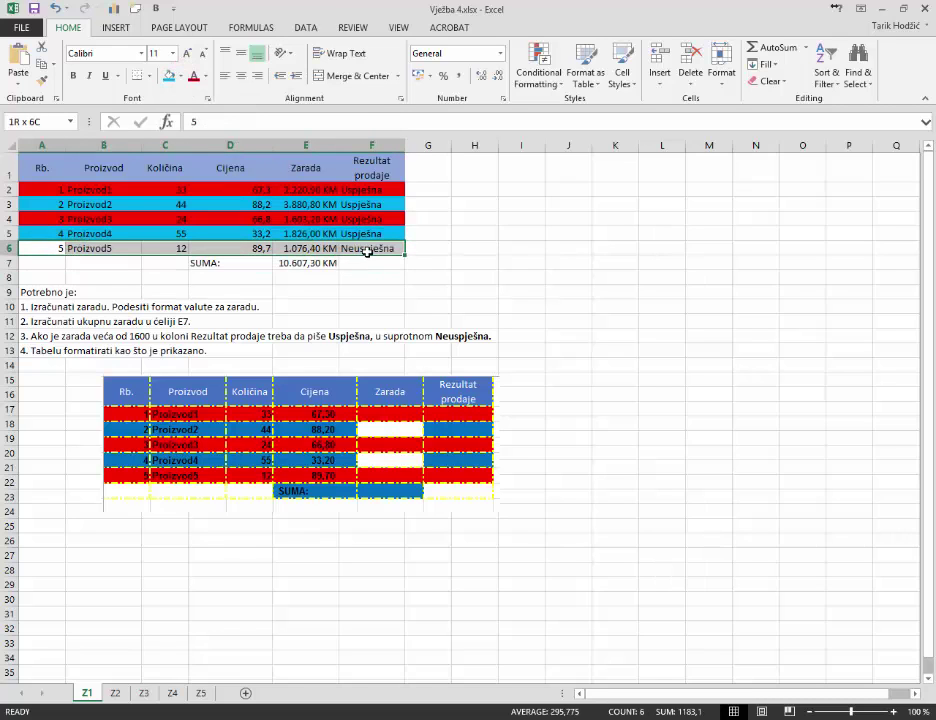
pyautogui.click(181, 76)
pyautogui.click(180, 192)
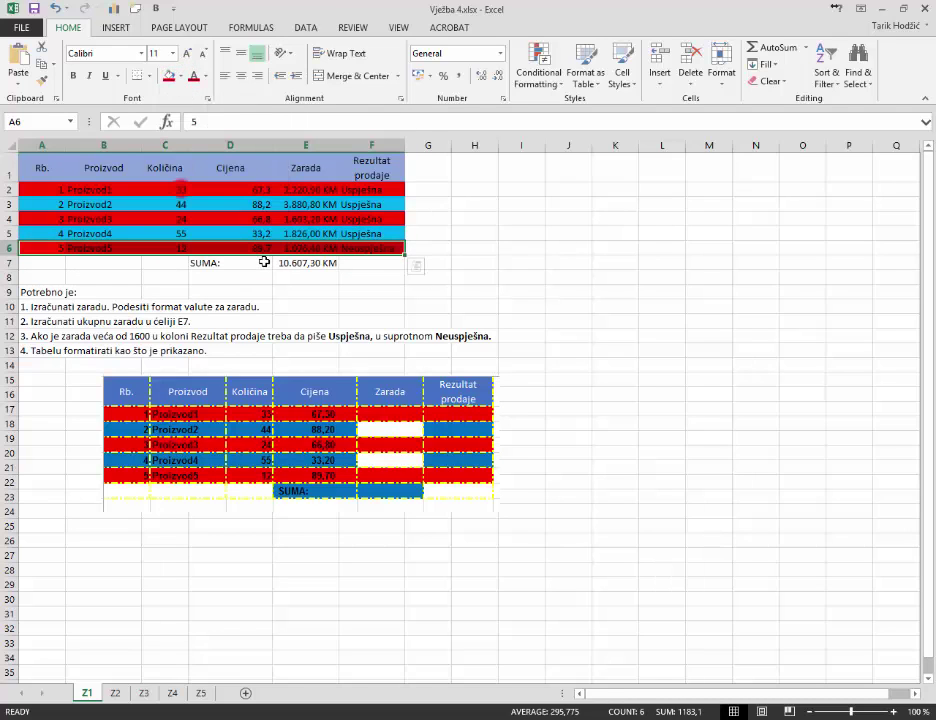
pyautogui.moveTo(246, 262); pyautogui.dragTo(290, 262)
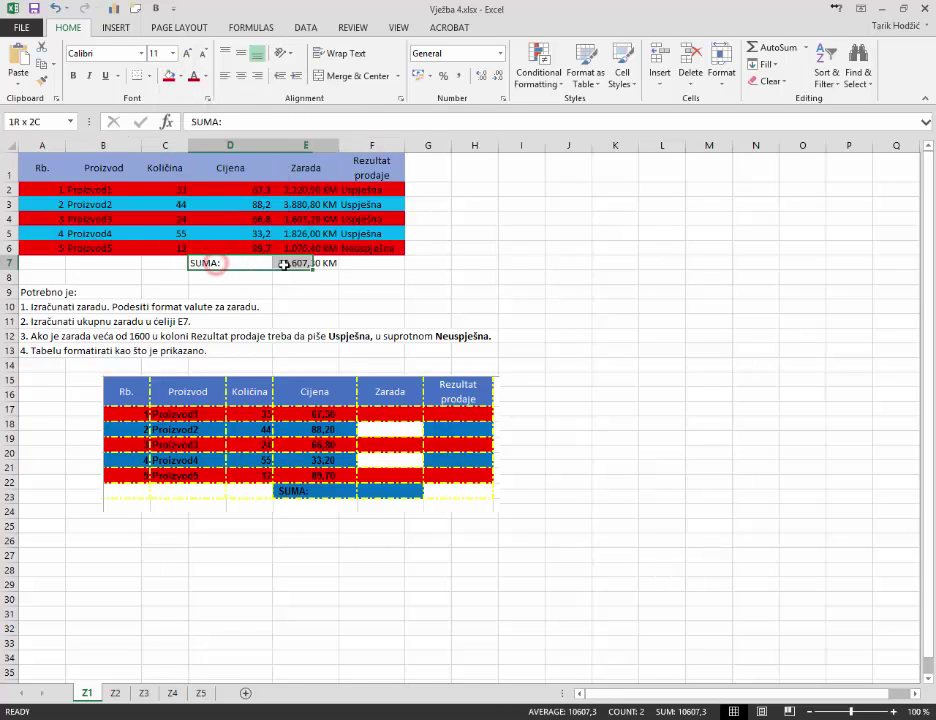
pyautogui.click(183, 78)
pyautogui.click(242, 191)
# - Make the product rows A2:F6 and the SUMA cells bold
pyautogui.click(328, 228)
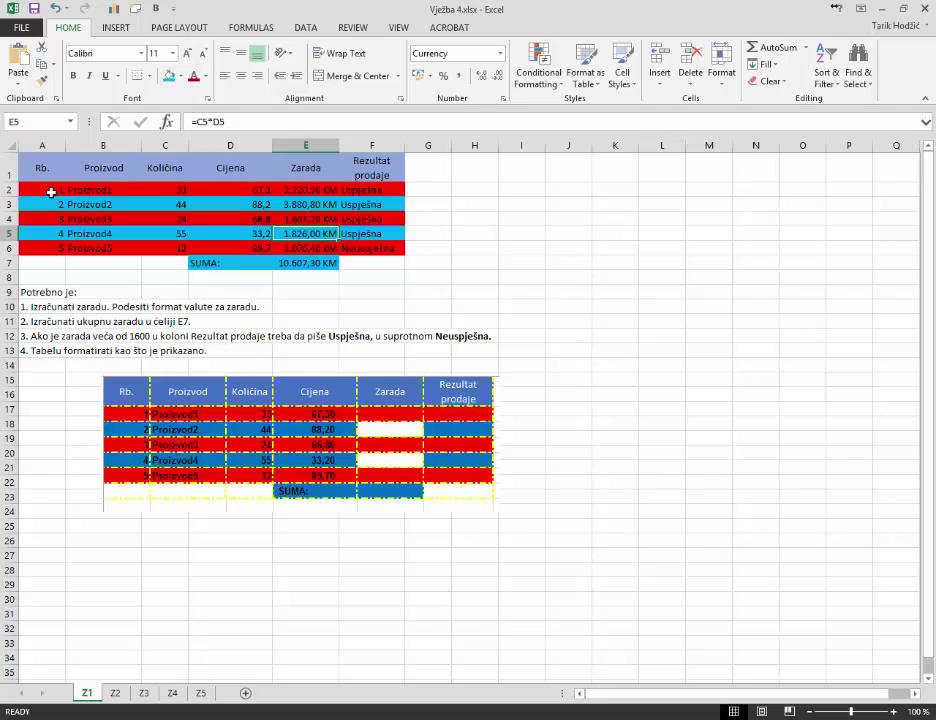
pyautogui.moveTo(51, 194); pyautogui.dragTo(398, 247)
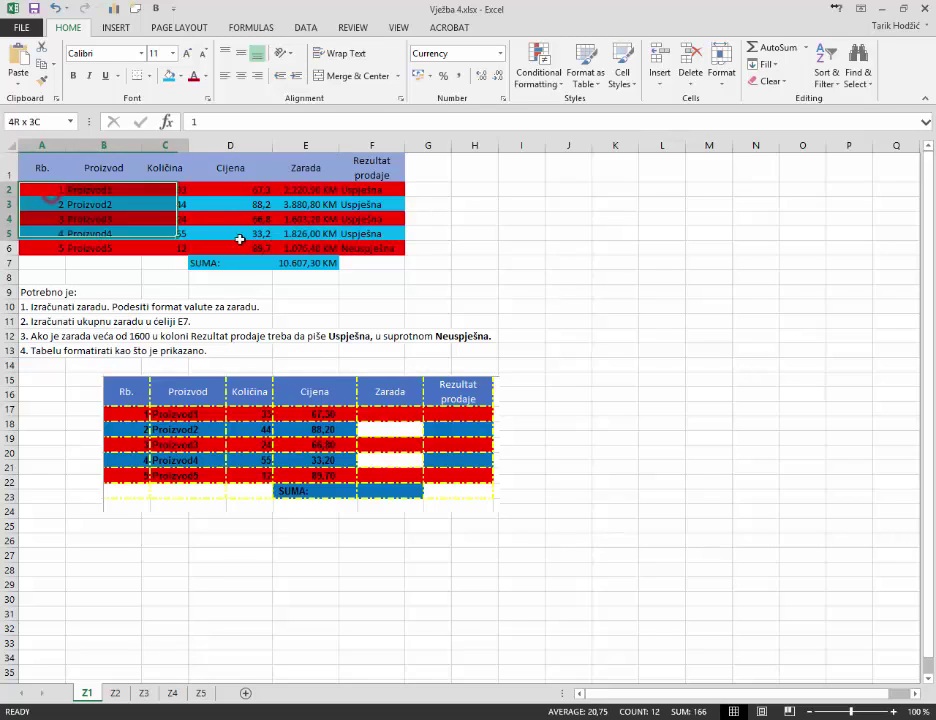
pyautogui.click(72, 76)
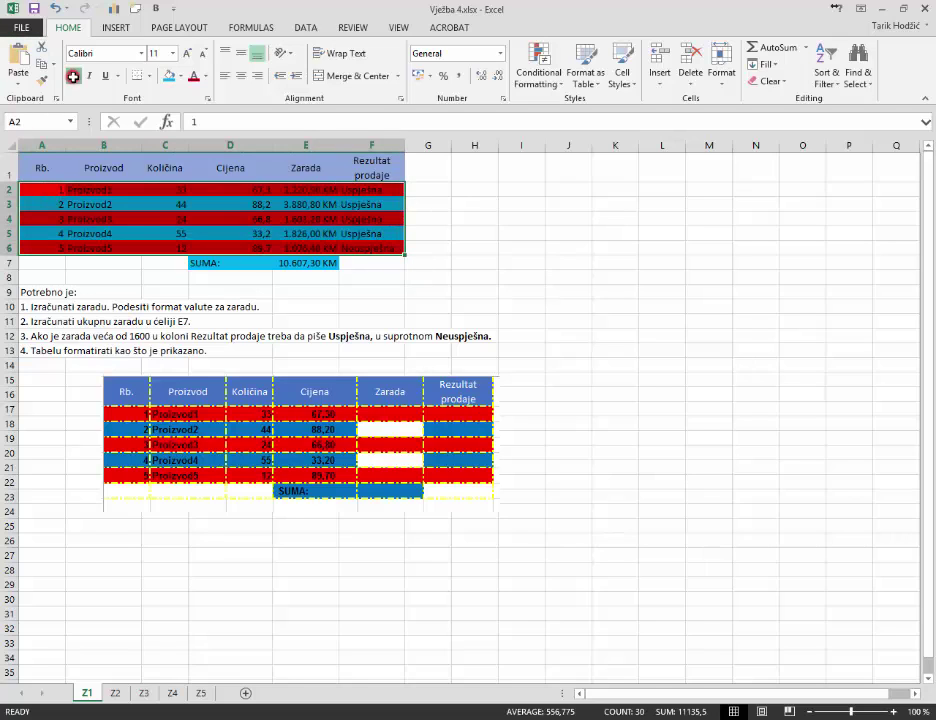
pyautogui.moveTo(200, 263); pyautogui.dragTo(297, 269)
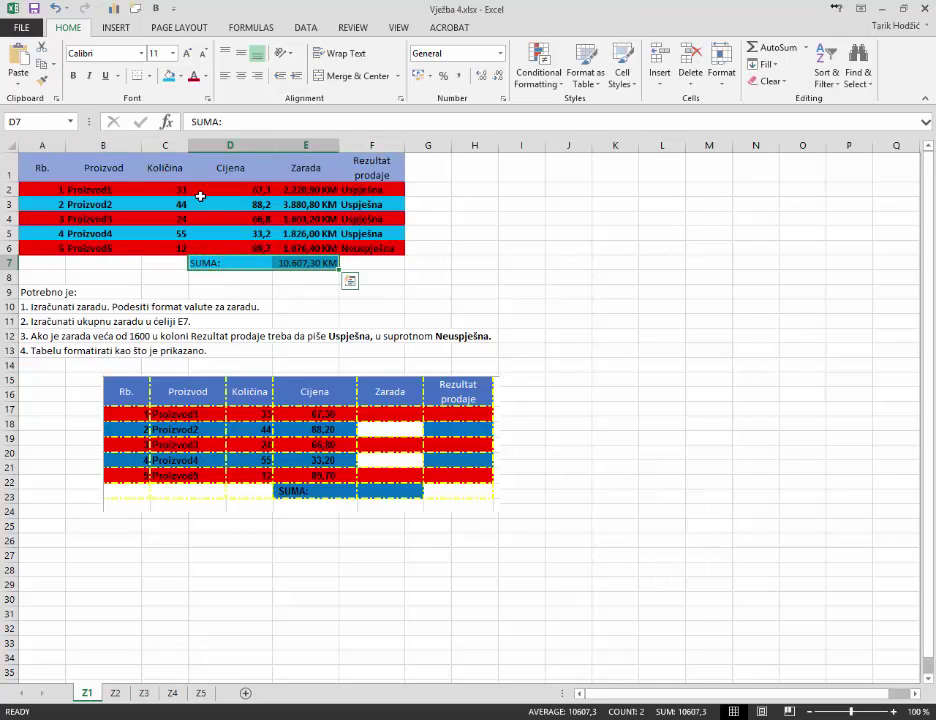
pyautogui.click(263, 233)
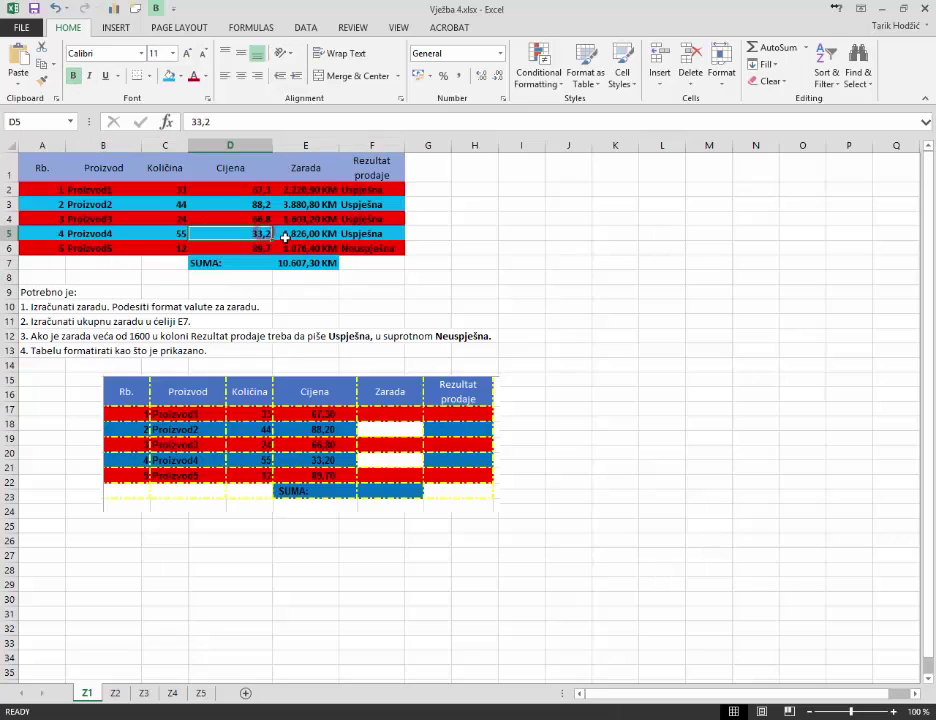
# - Centre the Cijena prices in D2:D6
pyautogui.click(260, 190)
pyautogui.moveTo(257, 190); pyautogui.dragTo(253, 247)
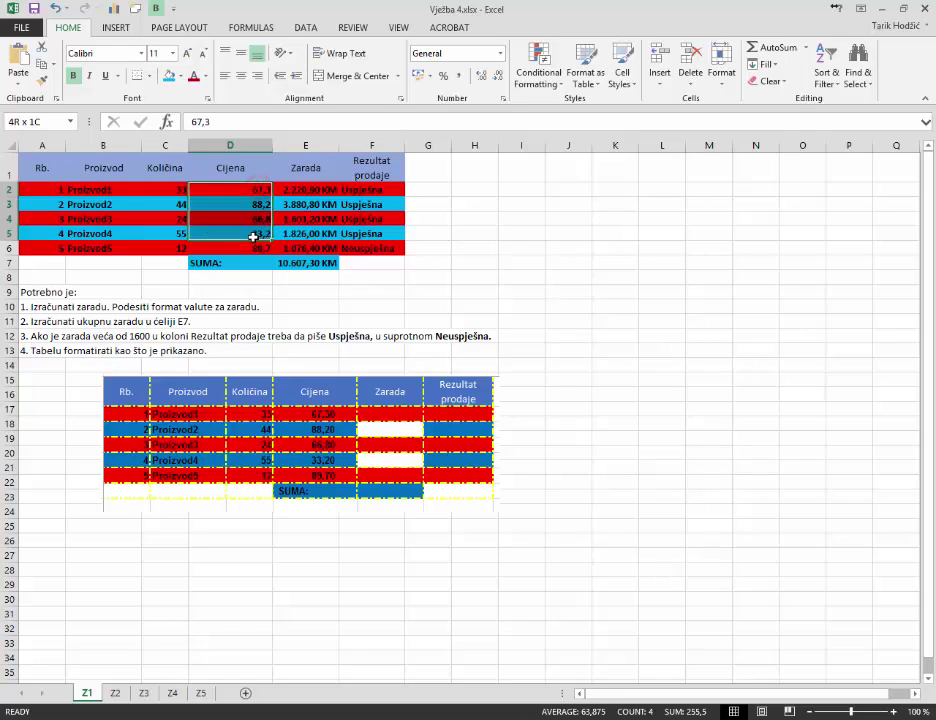
pyautogui.click(240, 78)
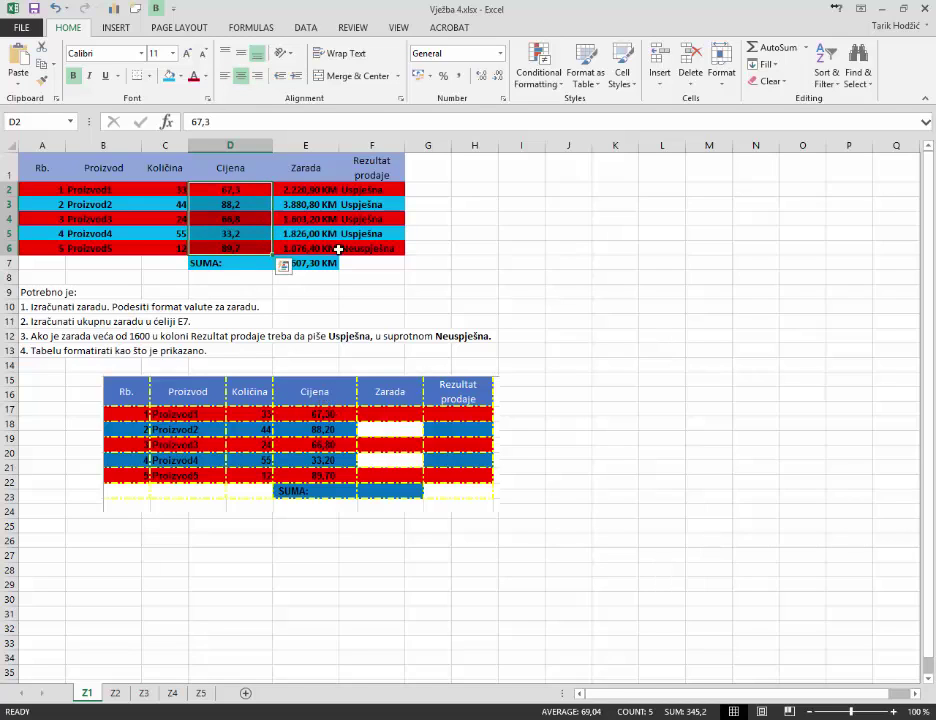
# - Format the Cijena prices D2:D6 as Number with 2 decimal places
pyautogui.click(500, 99)
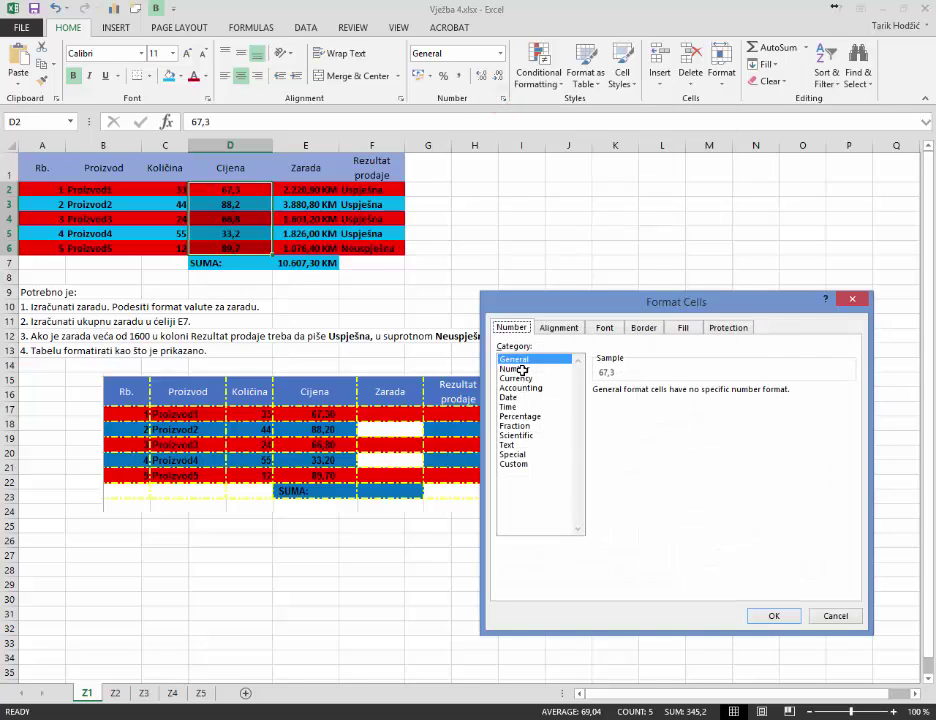
pyautogui.click(560, 368)
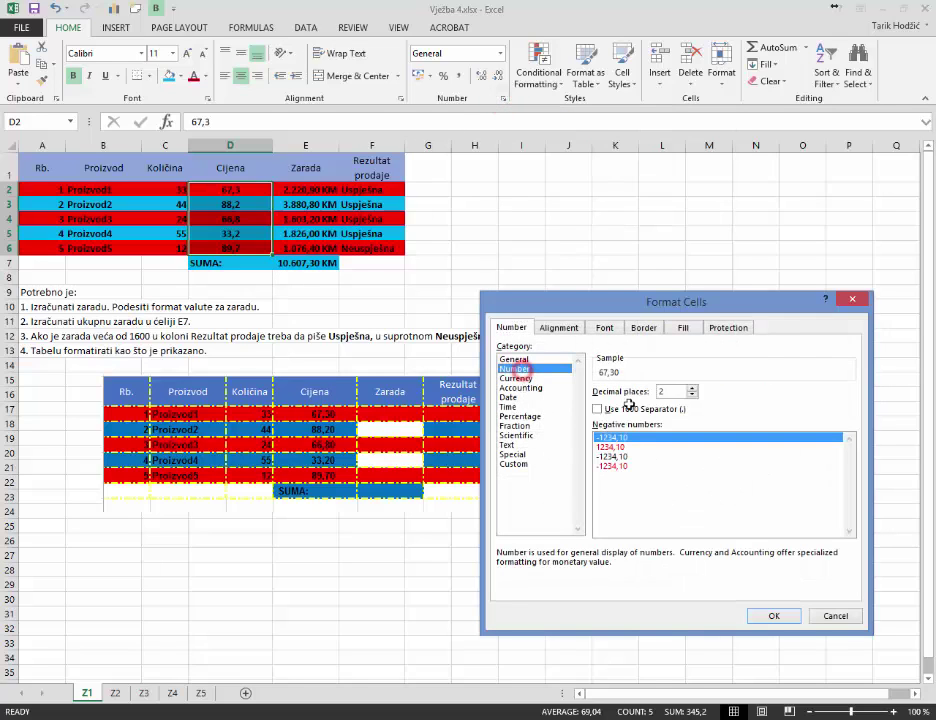
pyautogui.click(774, 615)
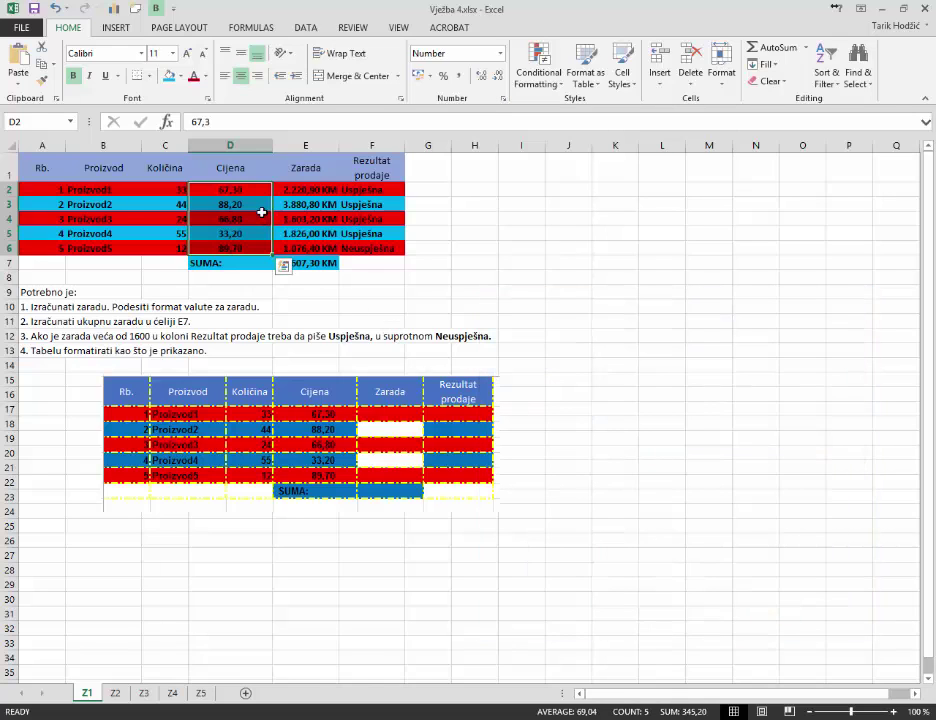
pyautogui.click(252, 206)
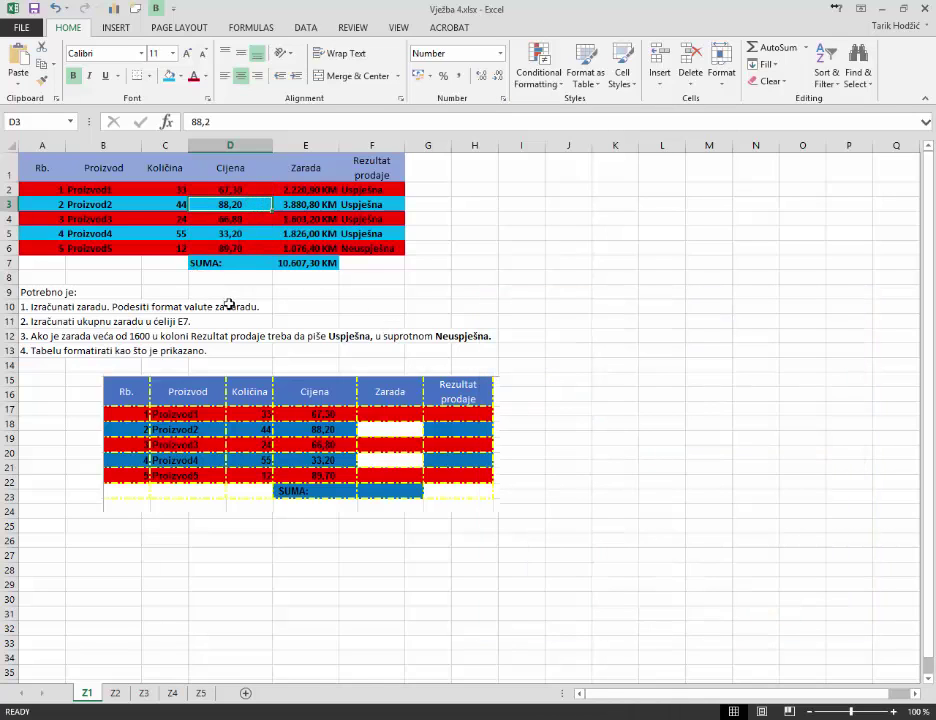
# - Centre the Rezultat prodaje results in F2:F6
pyautogui.moveTo(378, 189); pyautogui.dragTo(366, 253)
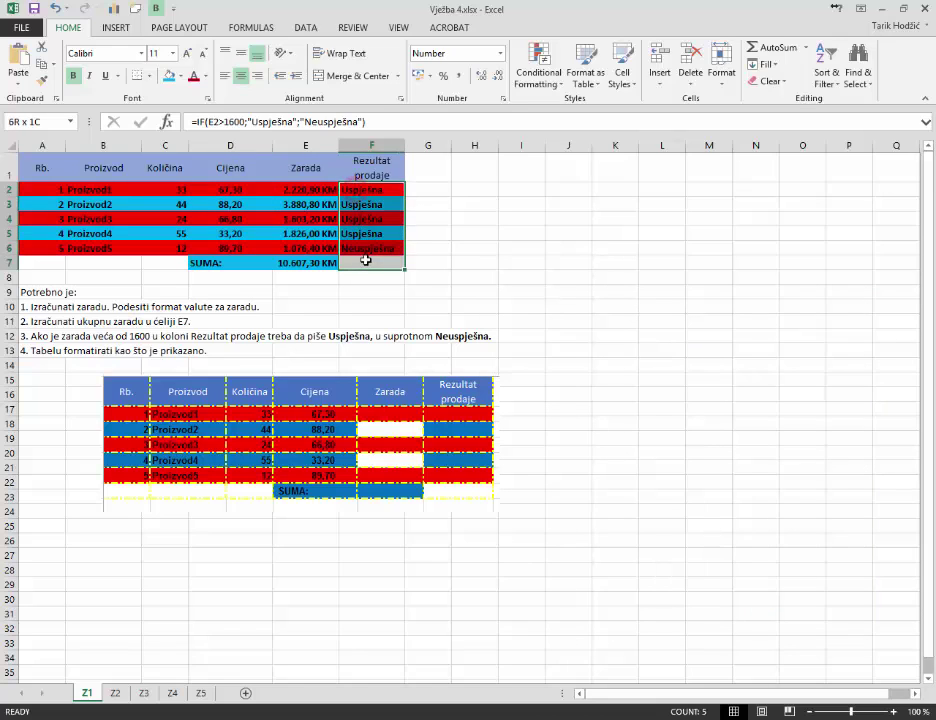
pyautogui.click(241, 75)
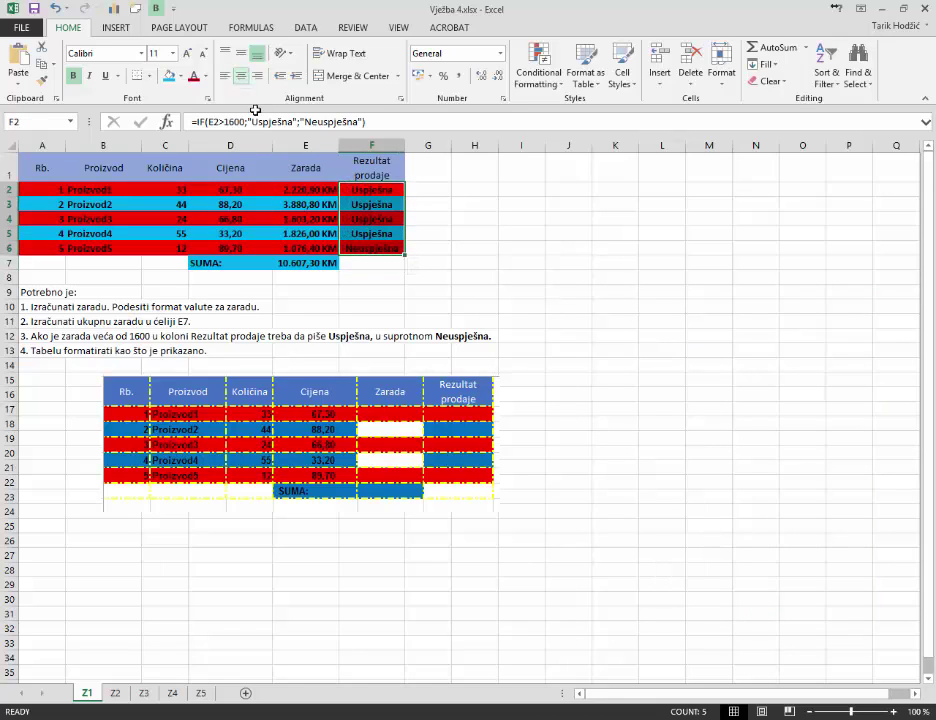
pyautogui.click(353, 233)
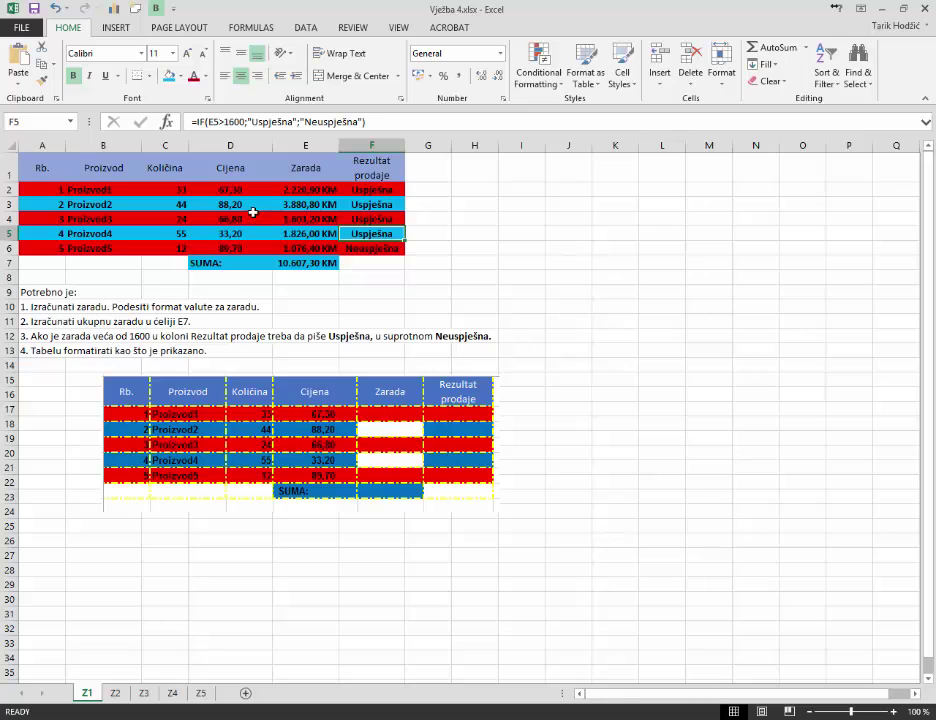
# - Change the fill of Zarada cells E3 and E5 to white
pyautogui.click(315, 204)
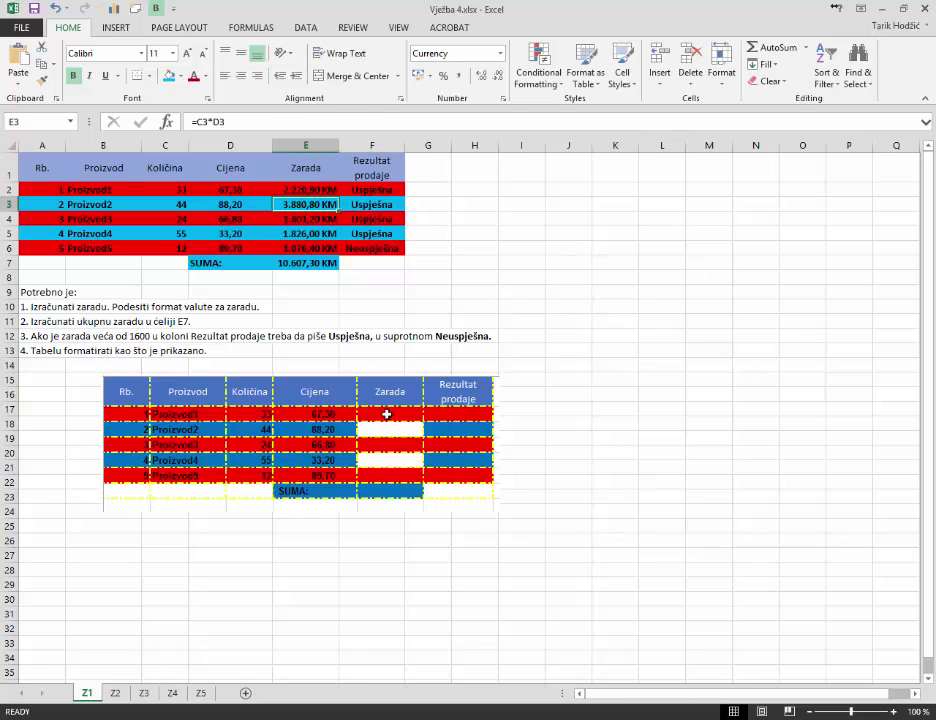
pyautogui.click(183, 76)
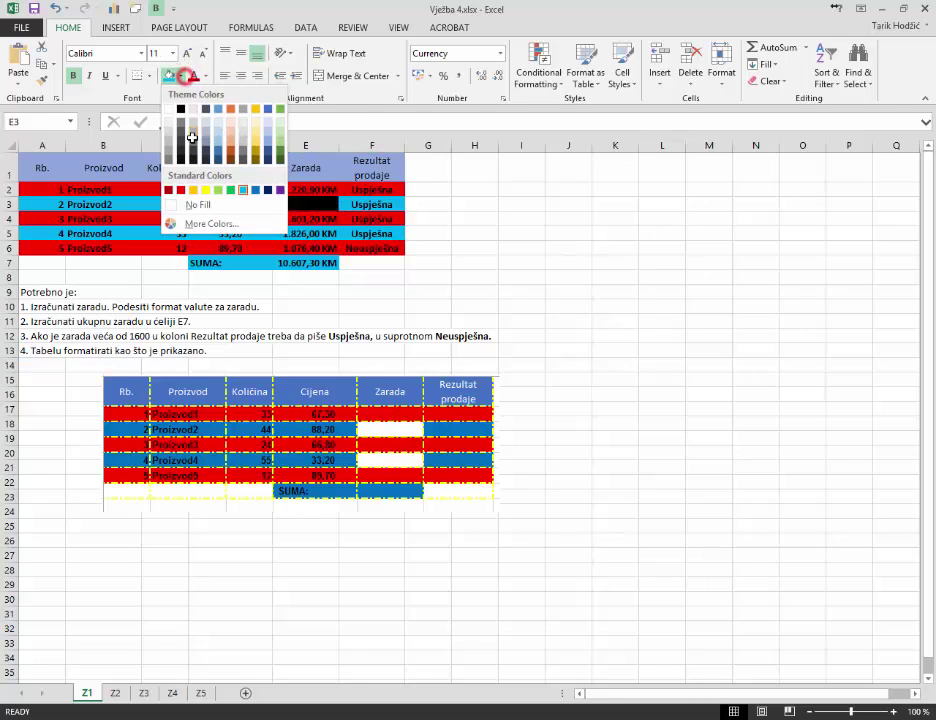
pyautogui.click(180, 108)
pyautogui.click(310, 238)
pyautogui.press('F4')
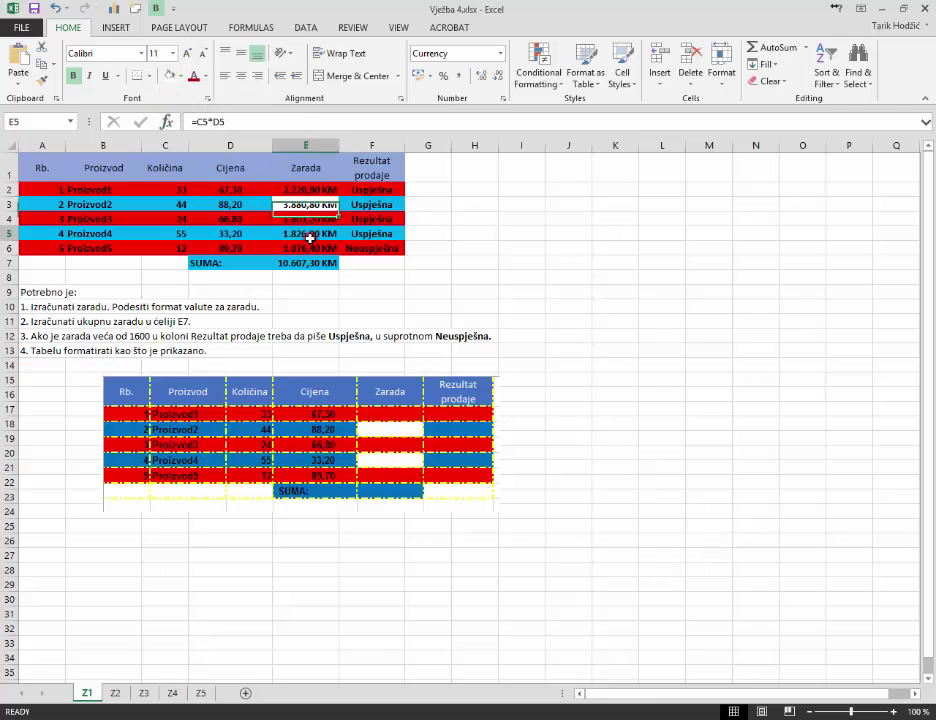
pyautogui.click(384, 234)
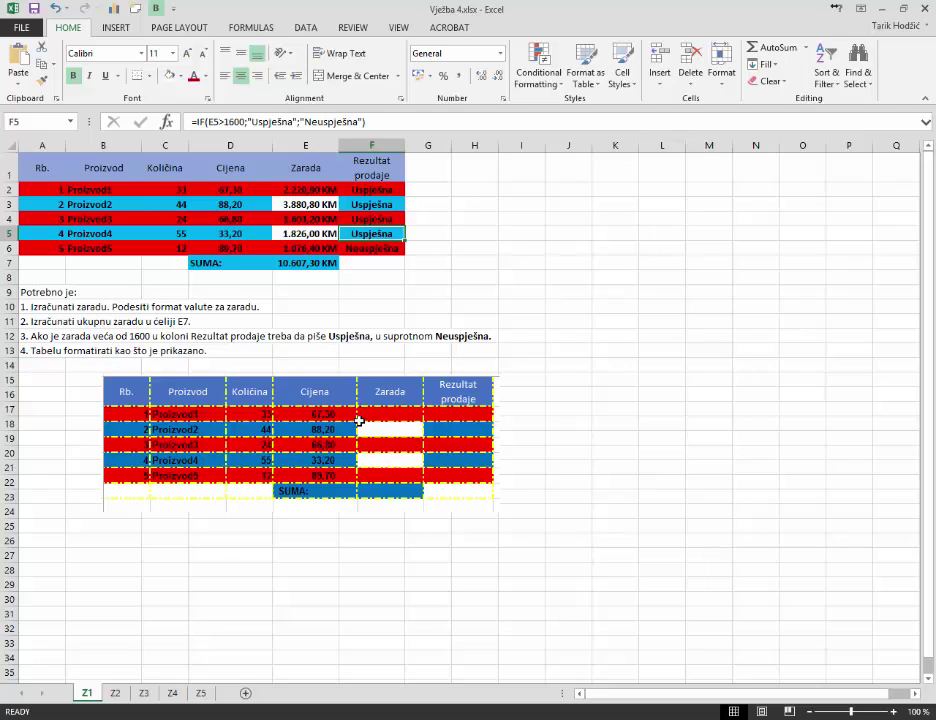
# - Set the border pen to yellow dash-dot and outline the table A1:F7
pyautogui.click(148, 76)
pyautogui.moveTo(173, 411)
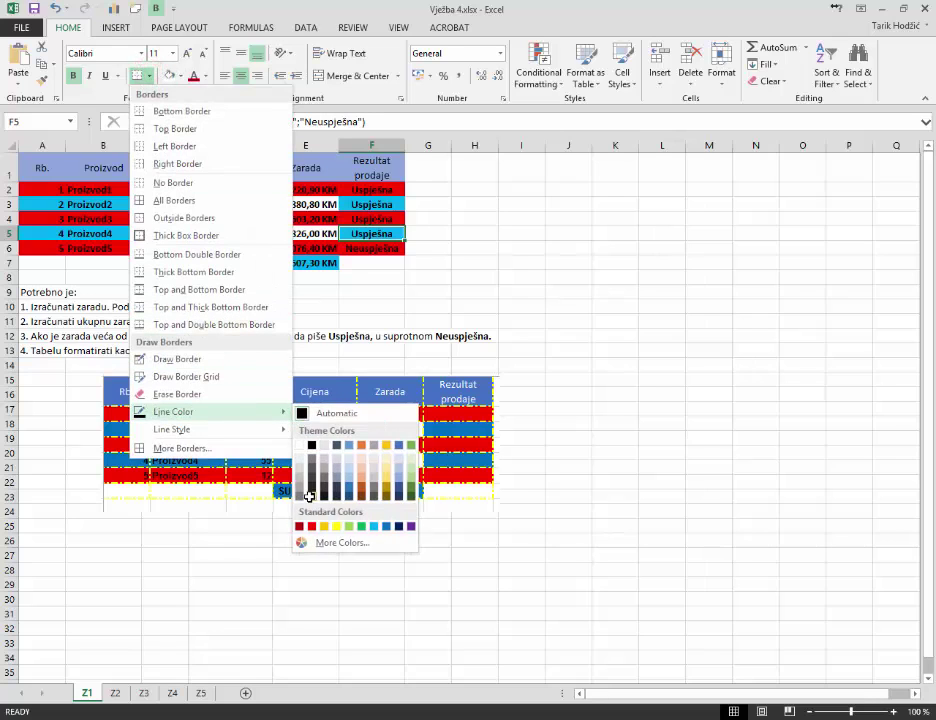
pyautogui.click(335, 525)
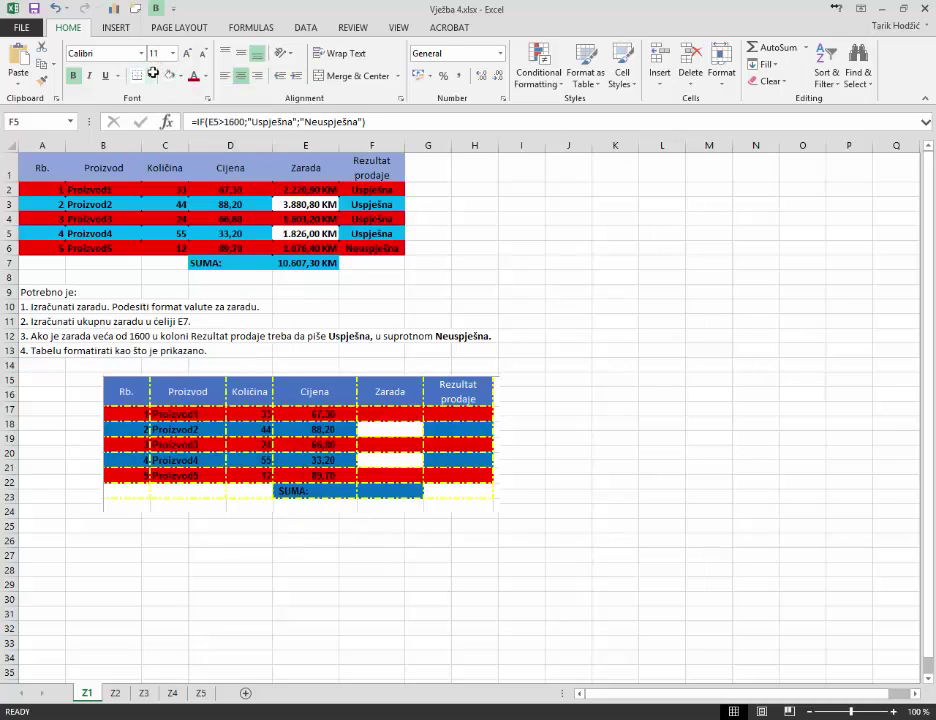
pyautogui.click(150, 75)
pyautogui.moveTo(172, 429)
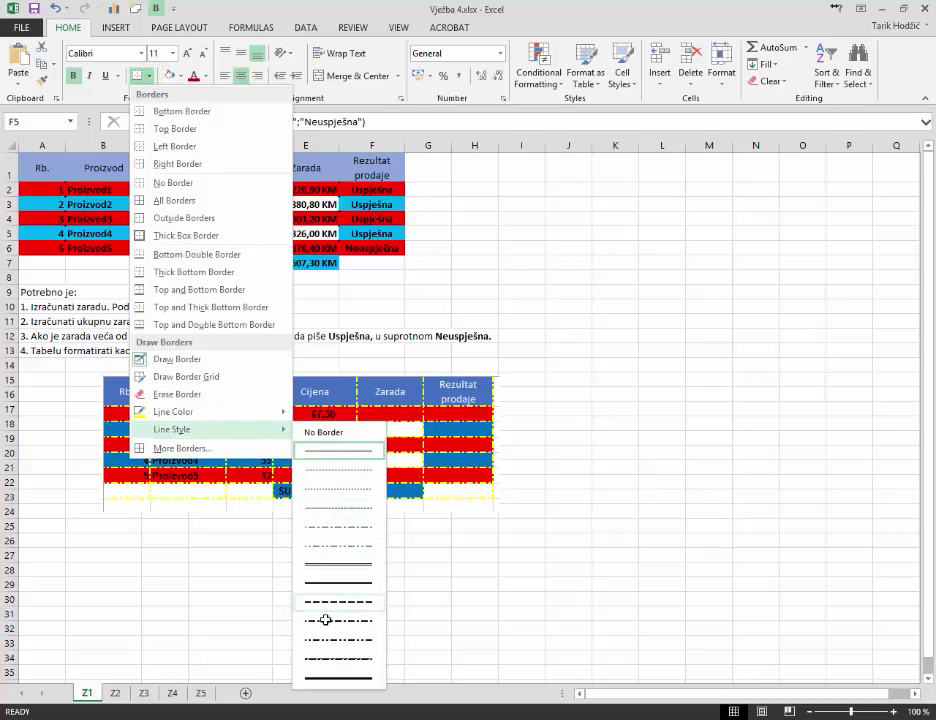
pyautogui.click(325, 620)
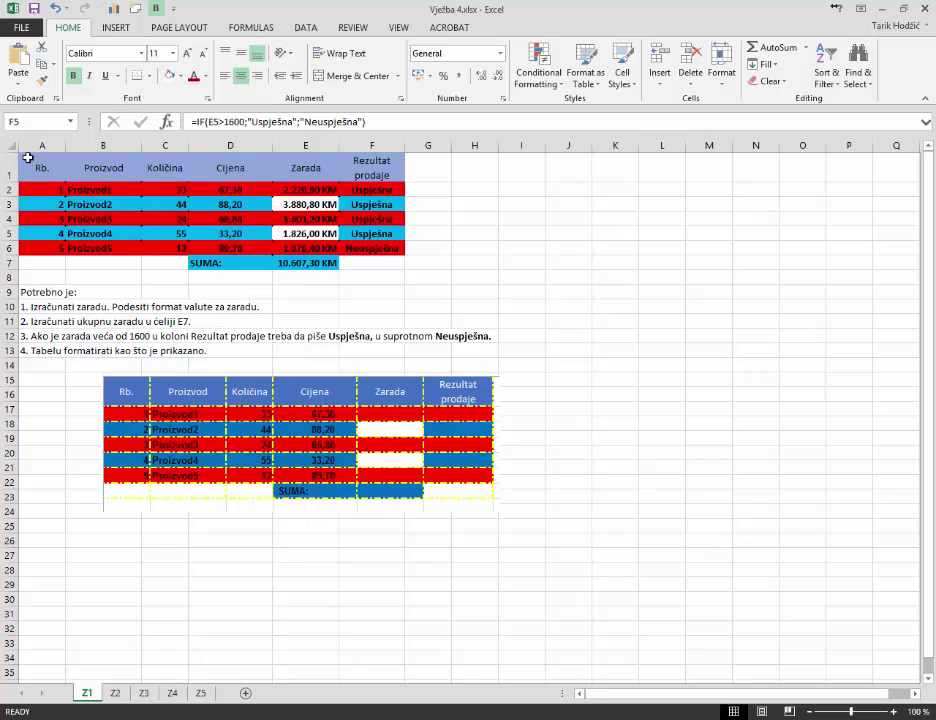
pyautogui.moveTo(28, 157); pyautogui.dragTo(364, 270)
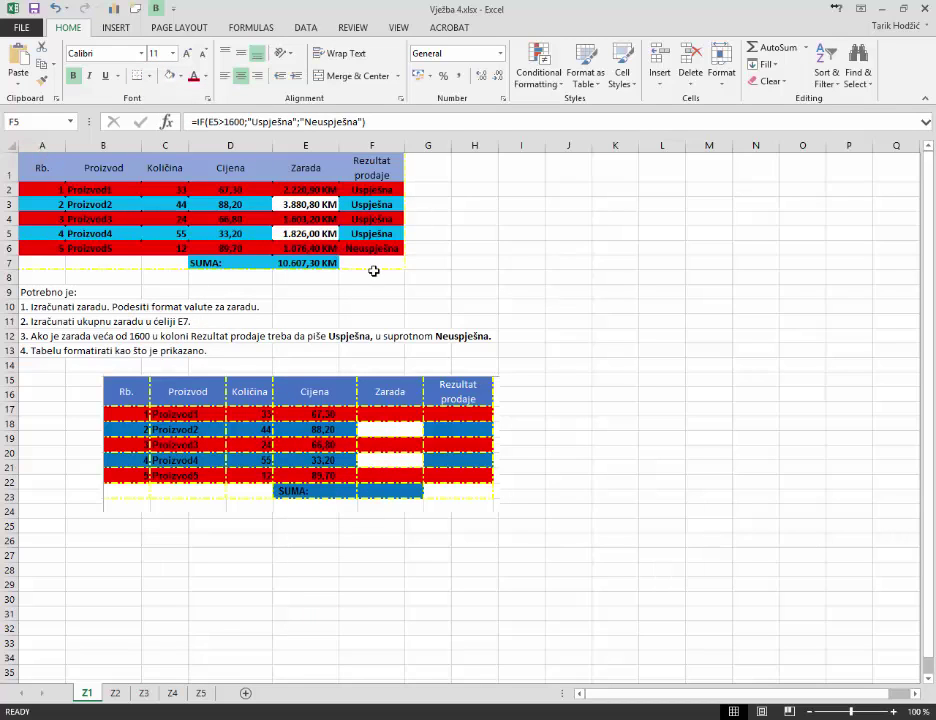
# - Draw yellow dash-dot border lines between columns A through E inside the table
pyautogui.moveTo(44, 152); pyautogui.dragTo(300, 262)
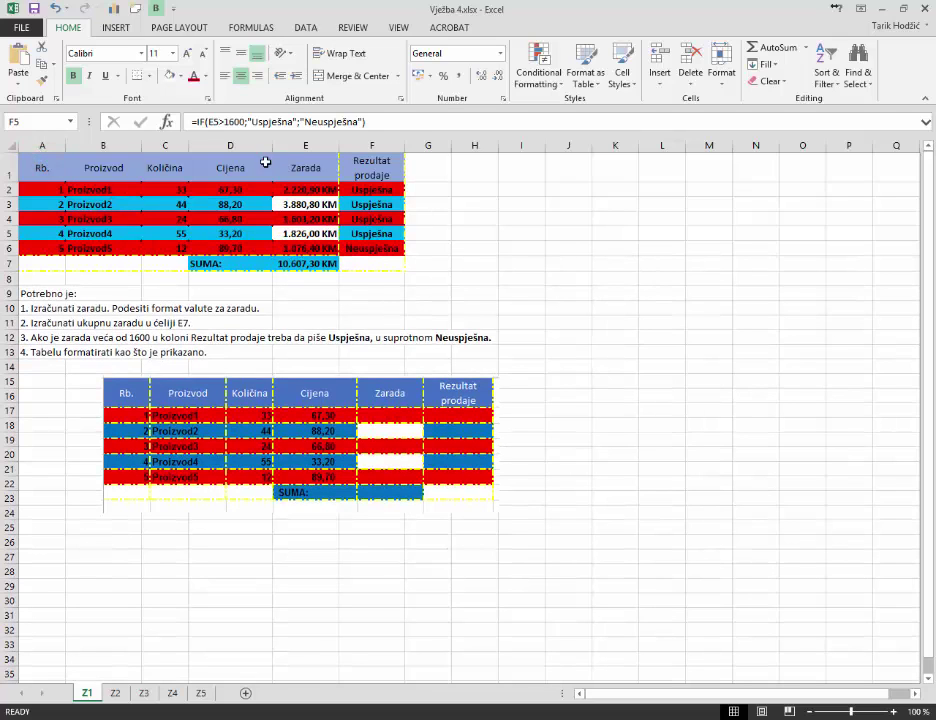
pyautogui.moveTo(264, 161); pyautogui.dragTo(267, 240)
pyautogui.moveTo(205, 160); pyautogui.dragTo(204, 256)
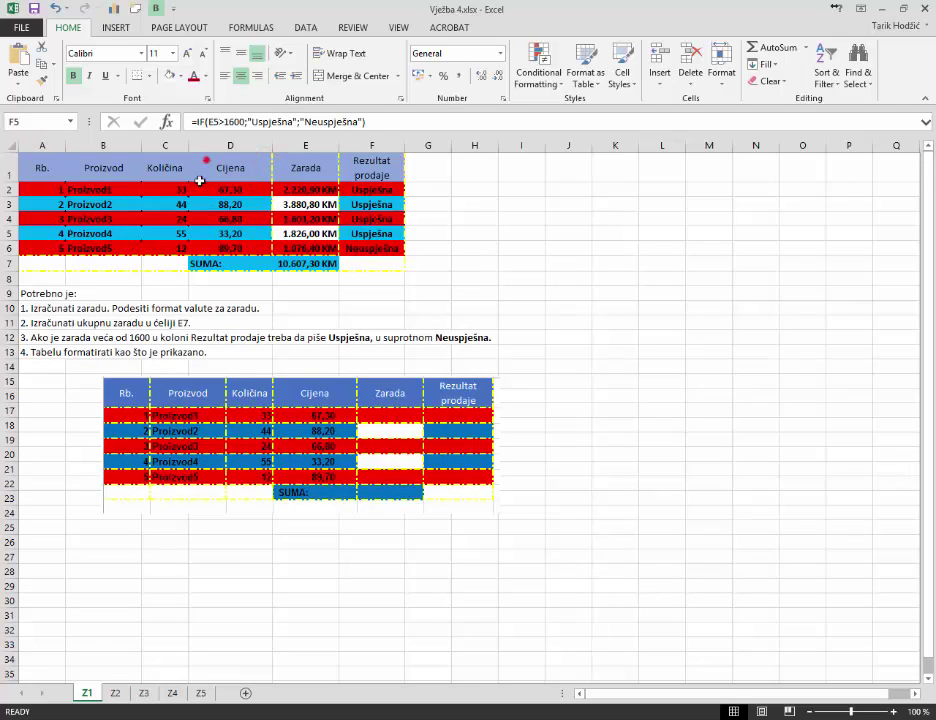
pyautogui.moveTo(136, 163); pyautogui.dragTo(146, 247)
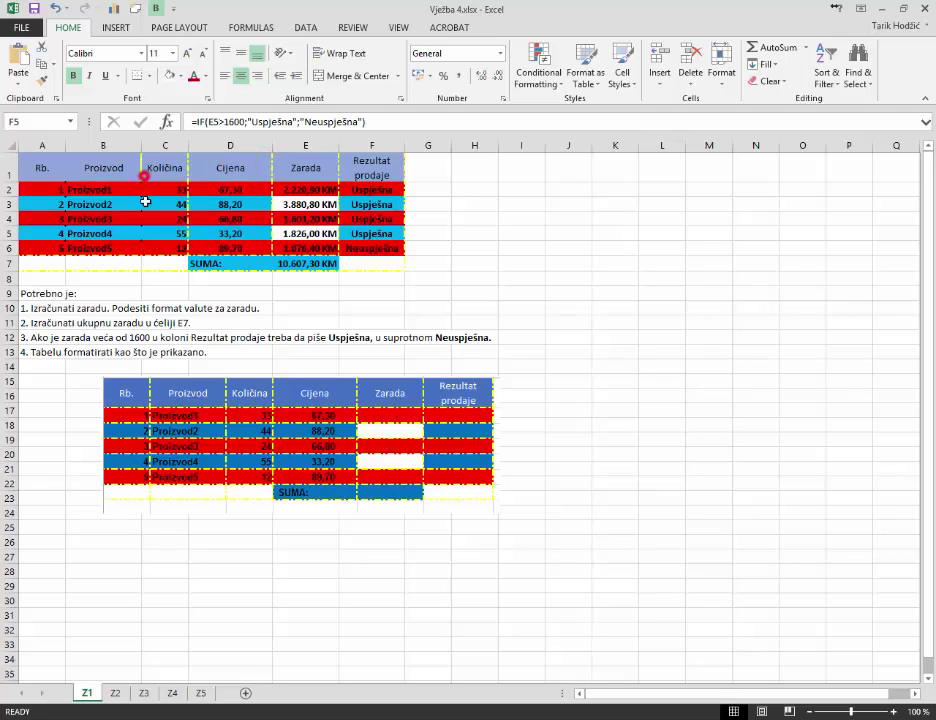
pyautogui.moveTo(66, 160); pyautogui.dragTo(67, 246)
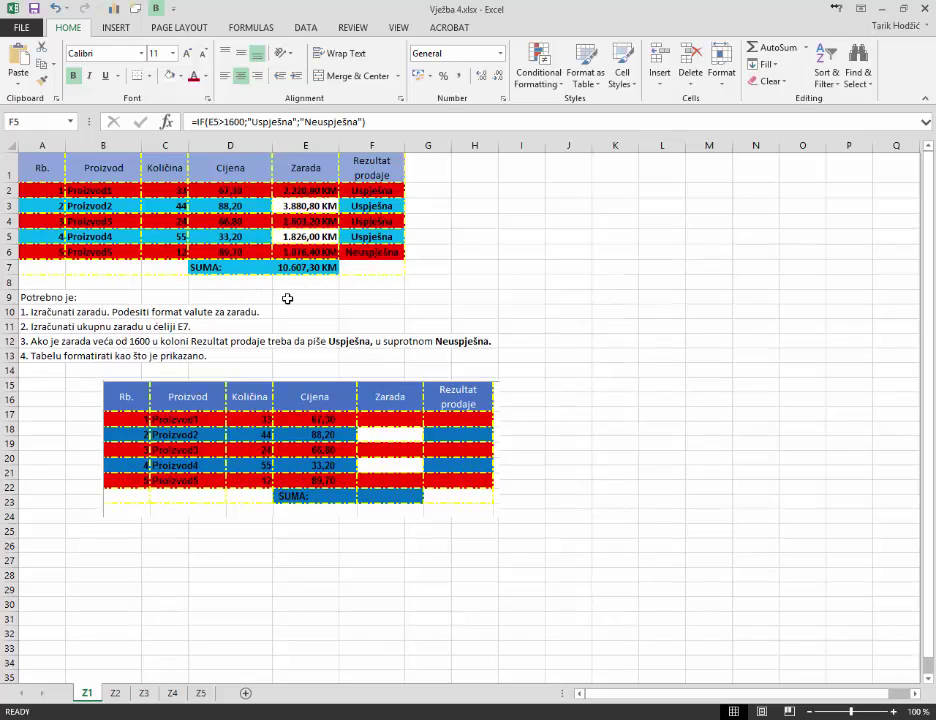
# - Delete the reference table picture from Z1 and switch to sheet Z2
pyautogui.click(403, 400)
pyautogui.press('Delete')
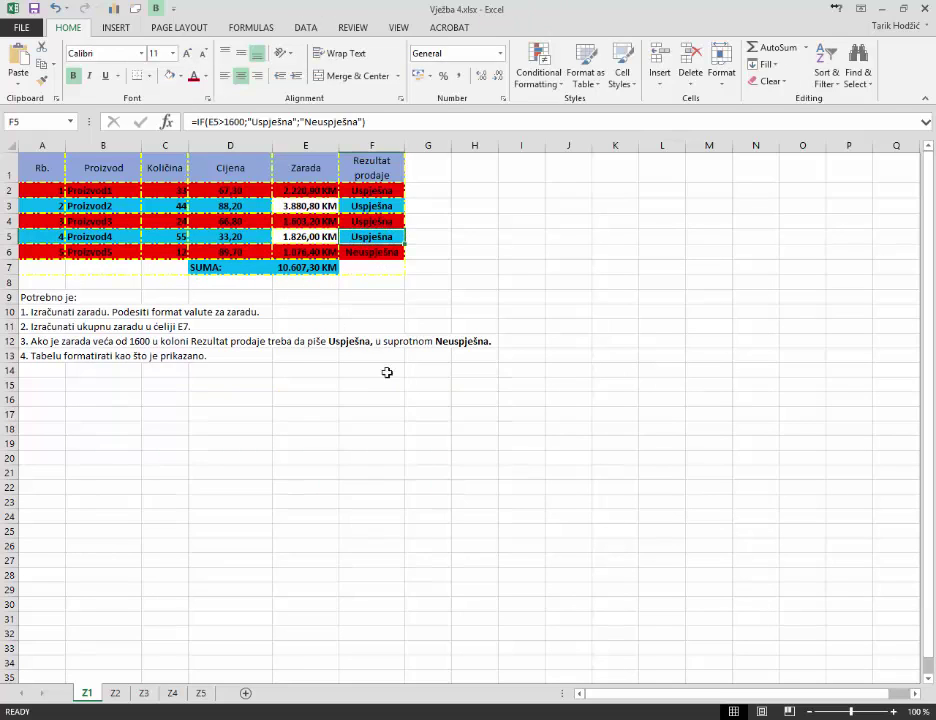
pyautogui.click(376, 368)
pyautogui.click(214, 236)
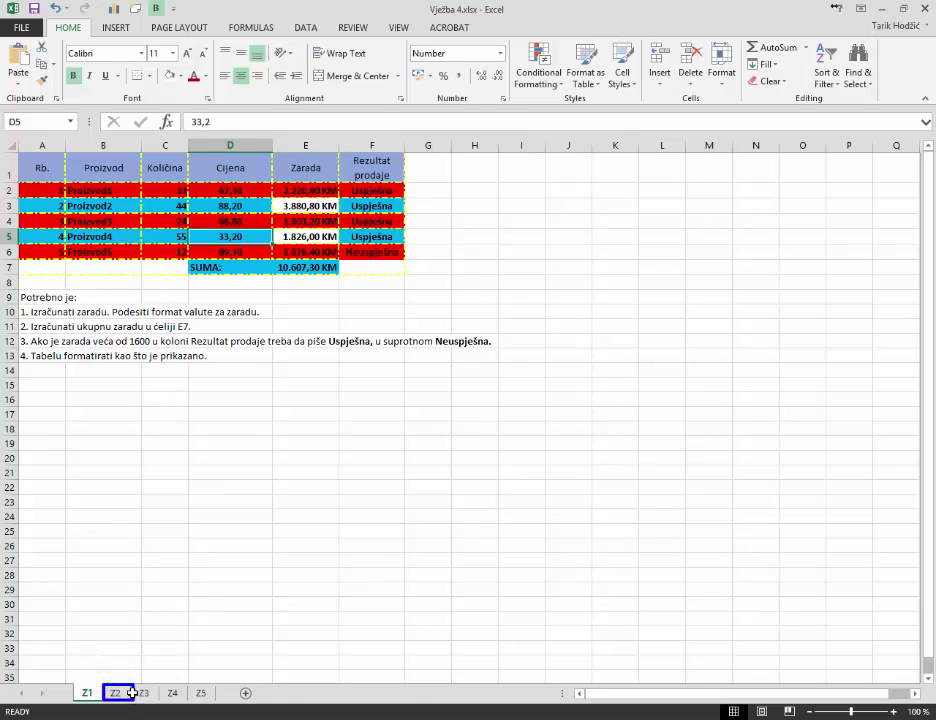
pyautogui.click(117, 692)
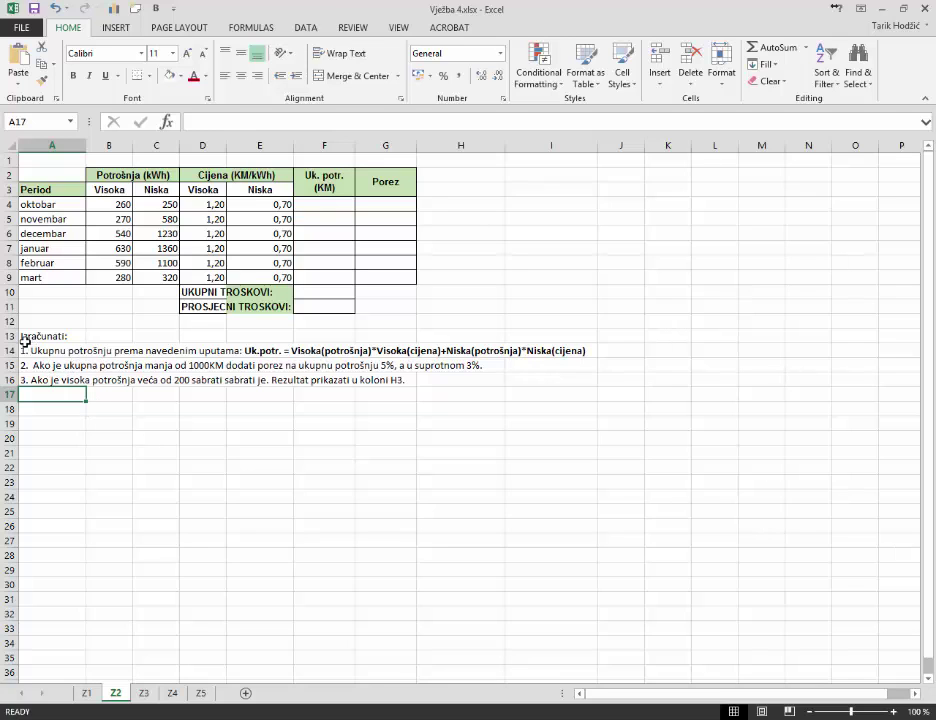
pyautogui.moveTo(22, 343); pyautogui.dragTo(588, 359)
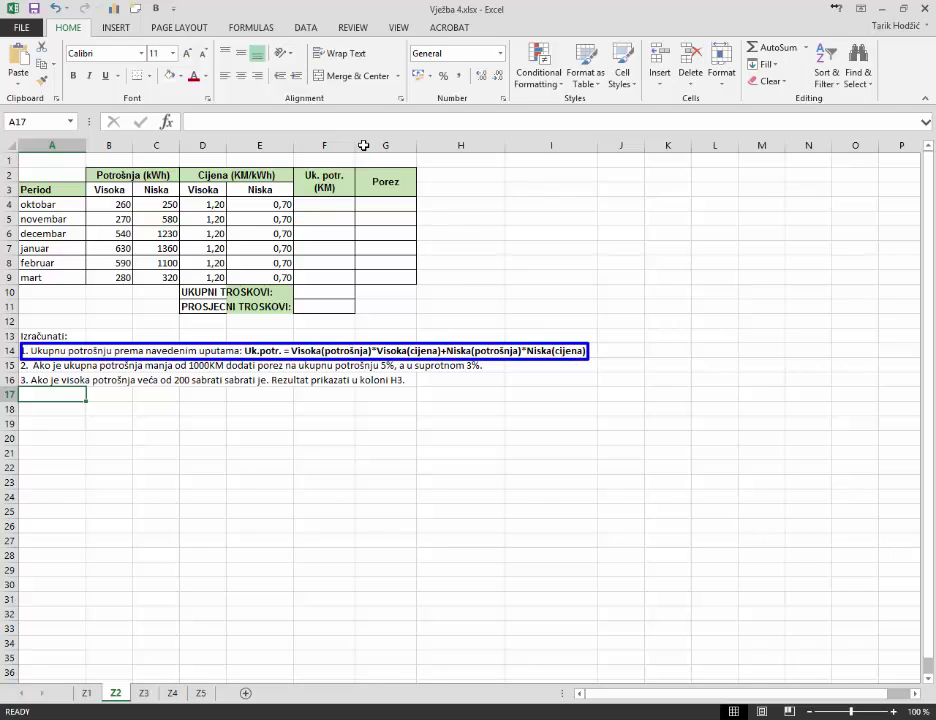
pyautogui.moveTo(294, 139); pyautogui.dragTo(356, 316)
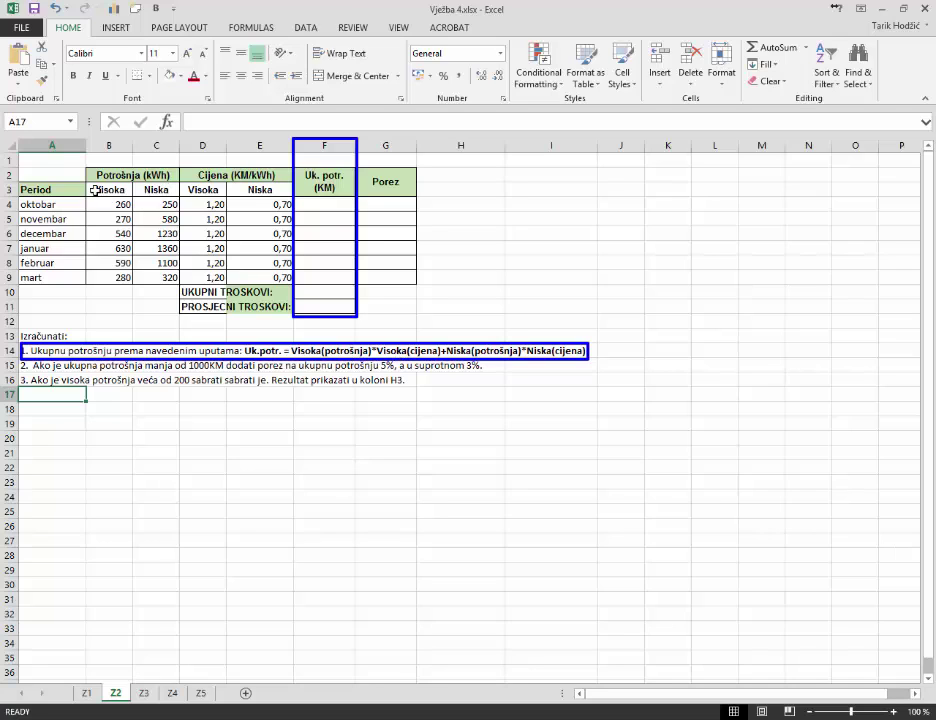
pyautogui.moveTo(87, 182); pyautogui.dragTo(132, 283)
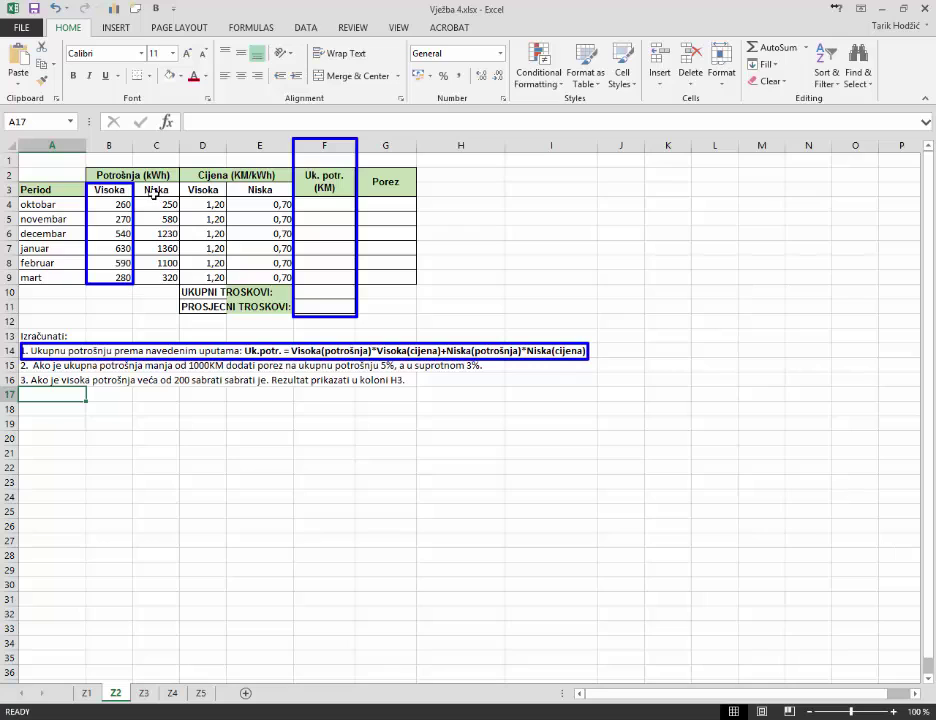
pyautogui.moveTo(181, 182); pyautogui.dragTo(228, 283)
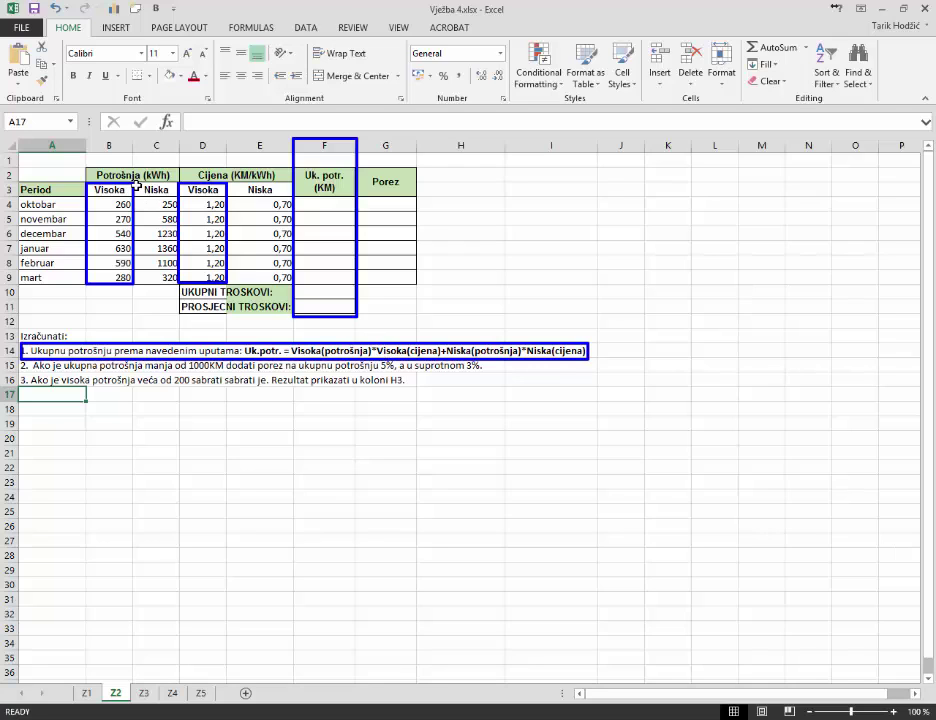
pyautogui.moveTo(133, 183); pyautogui.dragTo(177, 284)
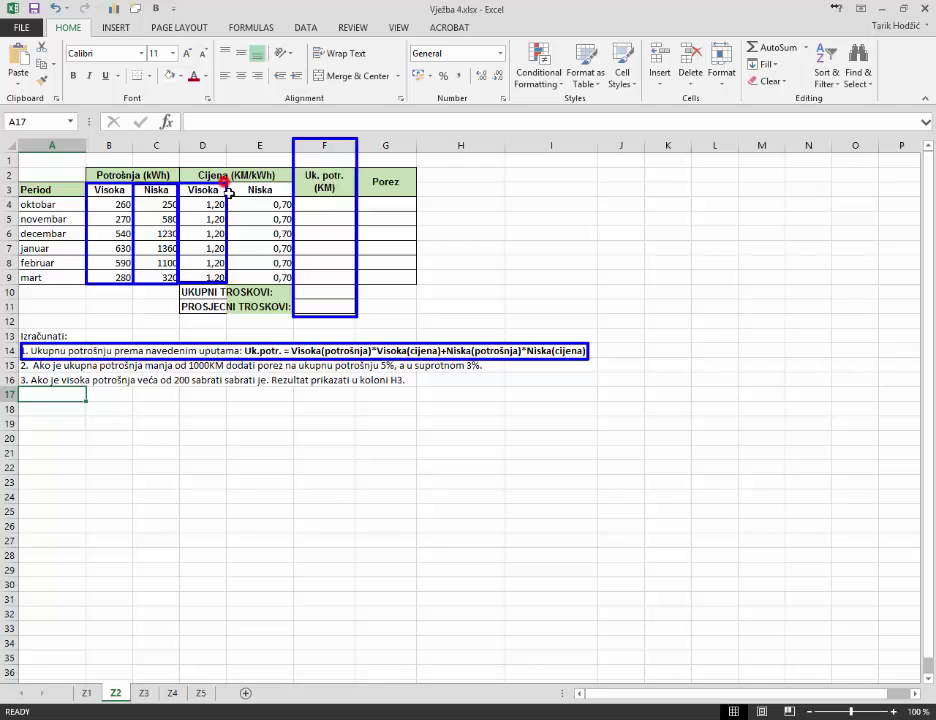
pyautogui.moveTo(227, 183); pyautogui.dragTo(290, 284)
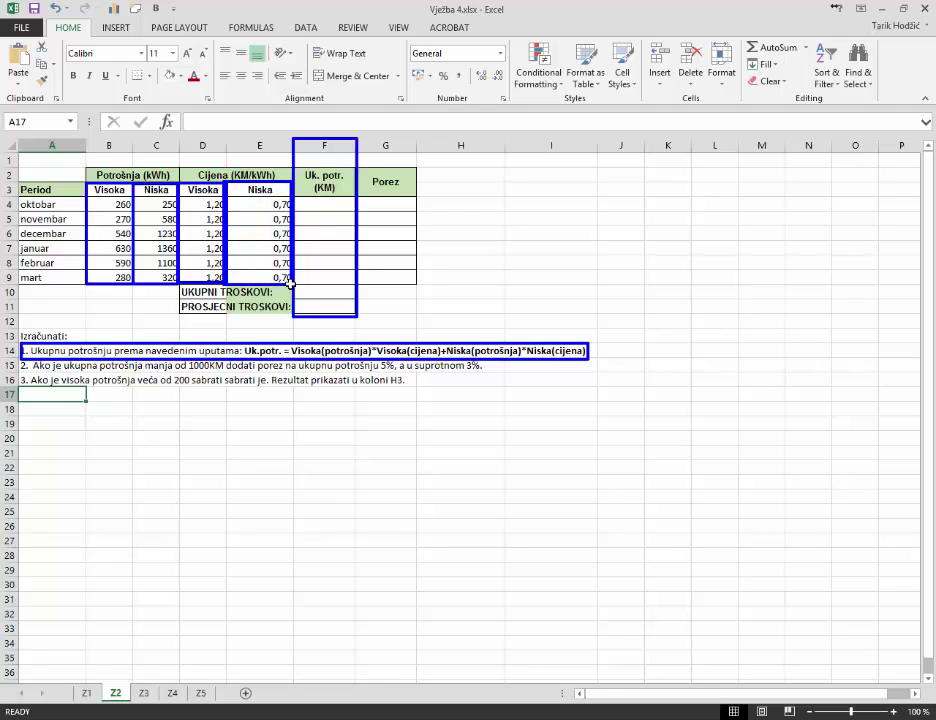
pyautogui.press('Escape')
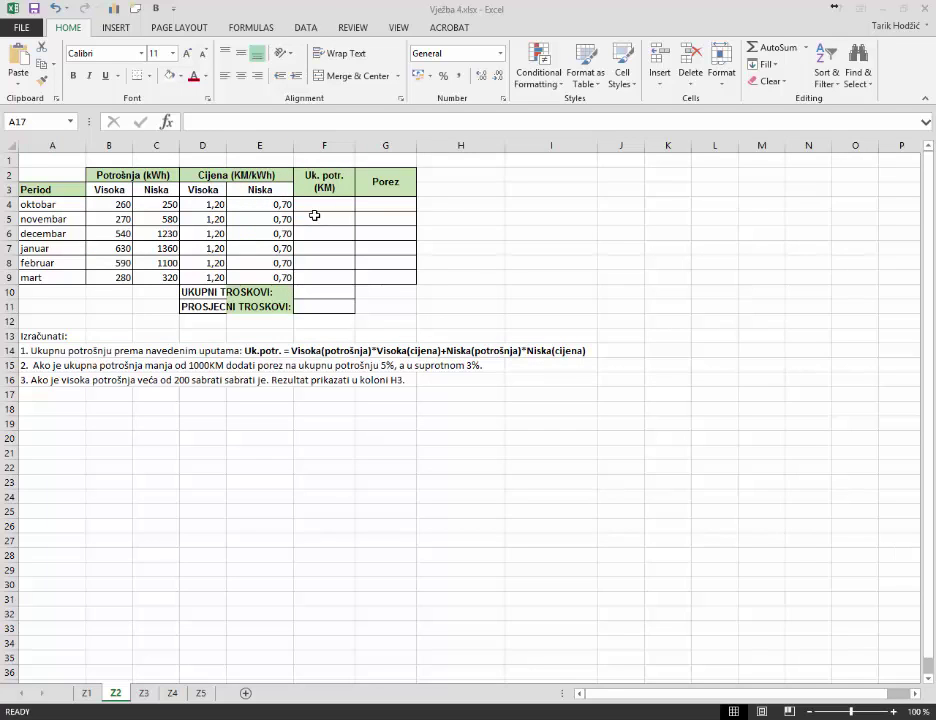
# - Enter =(B4*D4)+(C4*E4) in F4 to get October's total cost of 487,00
pyautogui.click(318, 204)
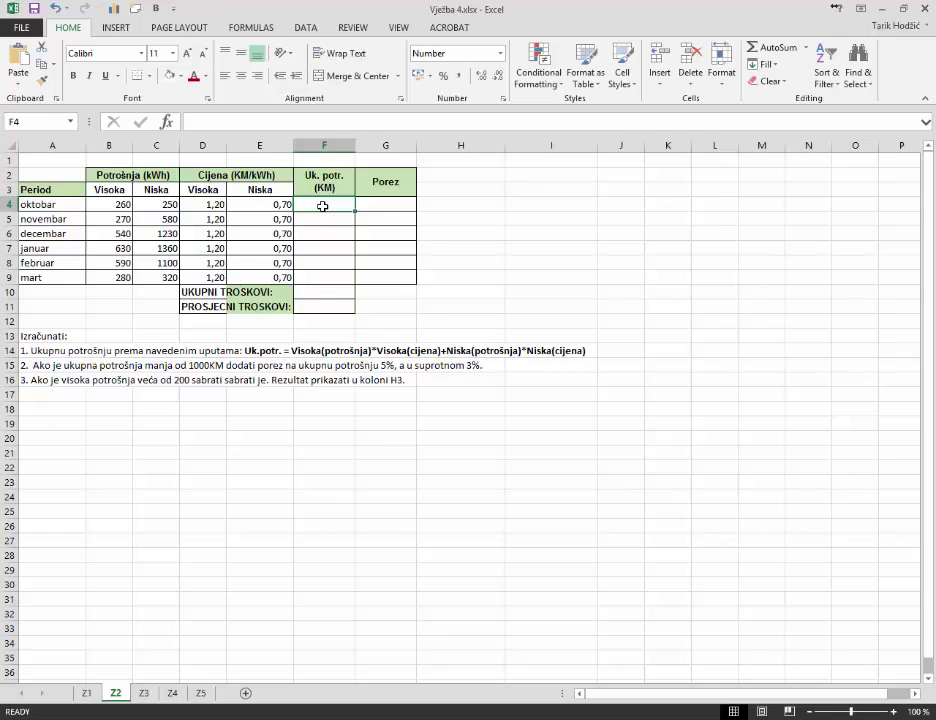
pyautogui.write('=')
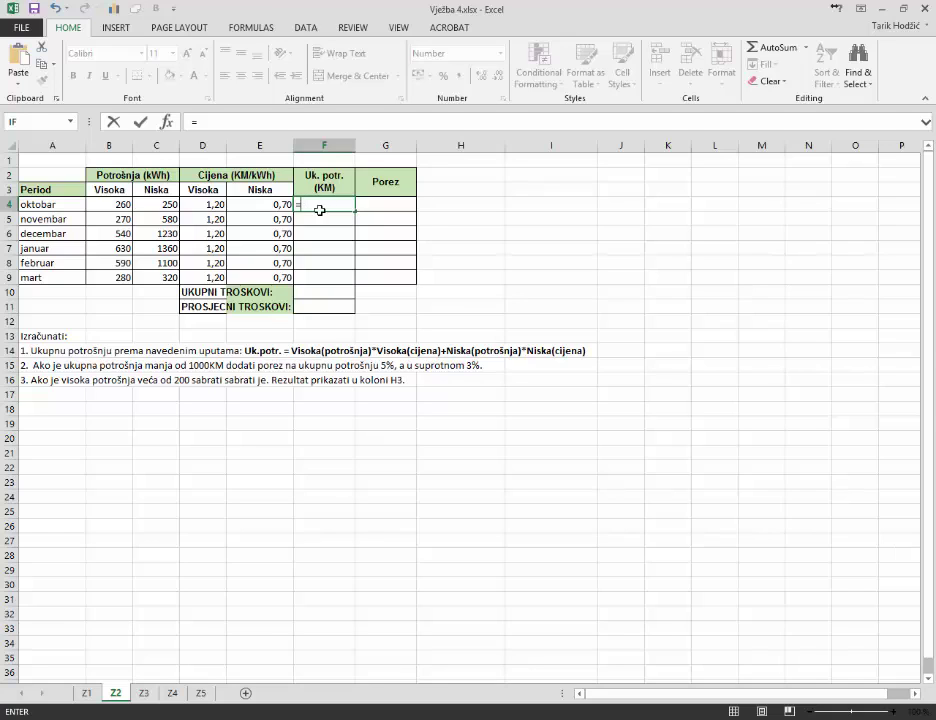
pyautogui.click(116, 206)
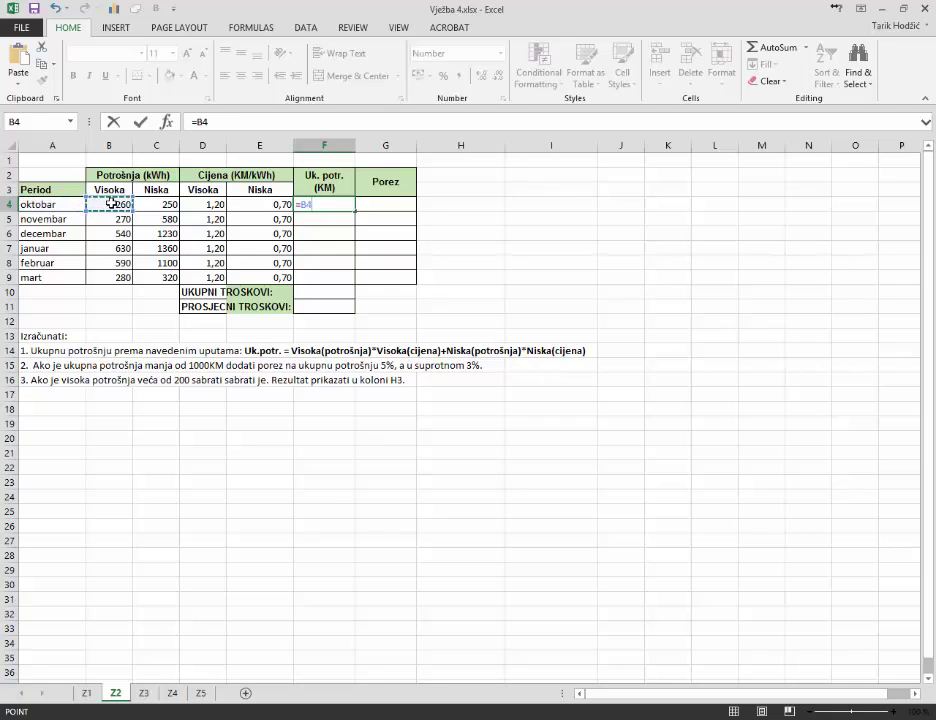
pyautogui.press('BackSpace')
pyautogui.press('BackSpace')
pyautogui.write('=(')
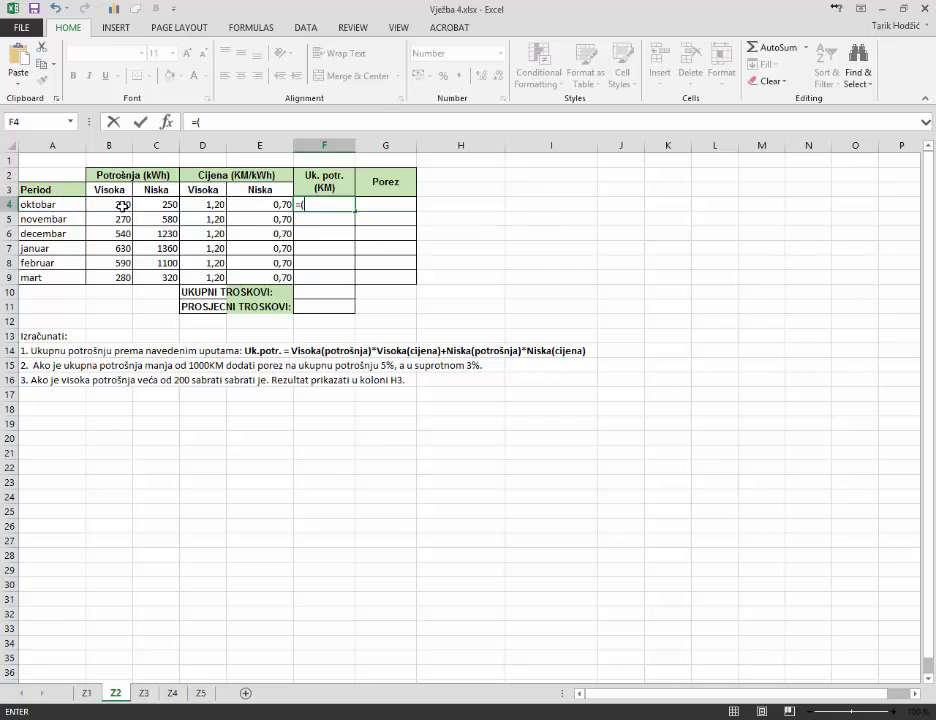
pyautogui.click(123, 206)
pyautogui.write('*')
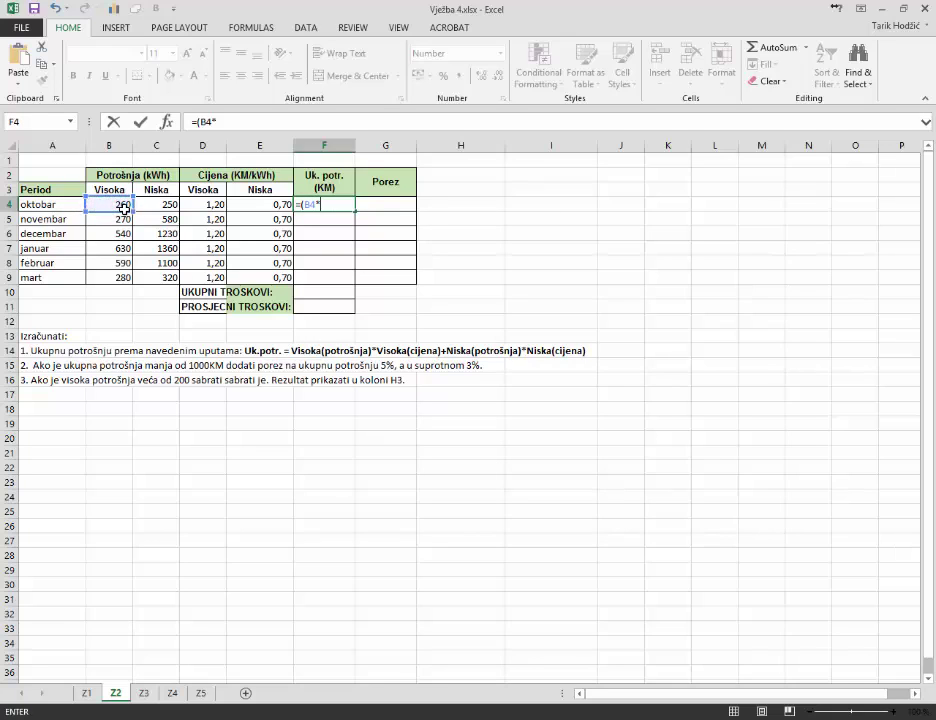
pyautogui.click(199, 205)
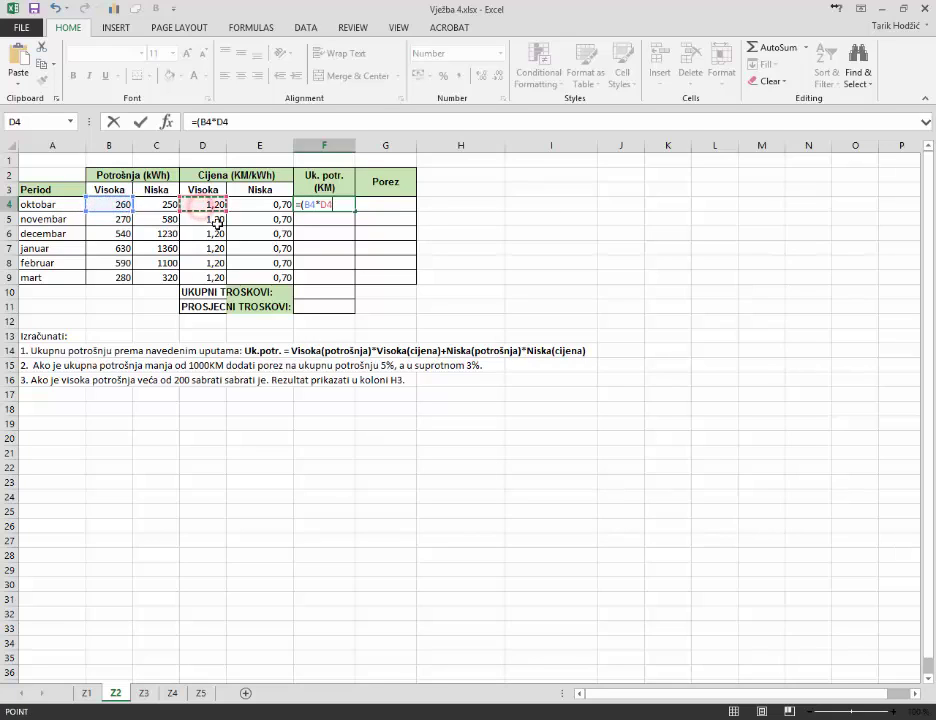
pyautogui.write(')+(')
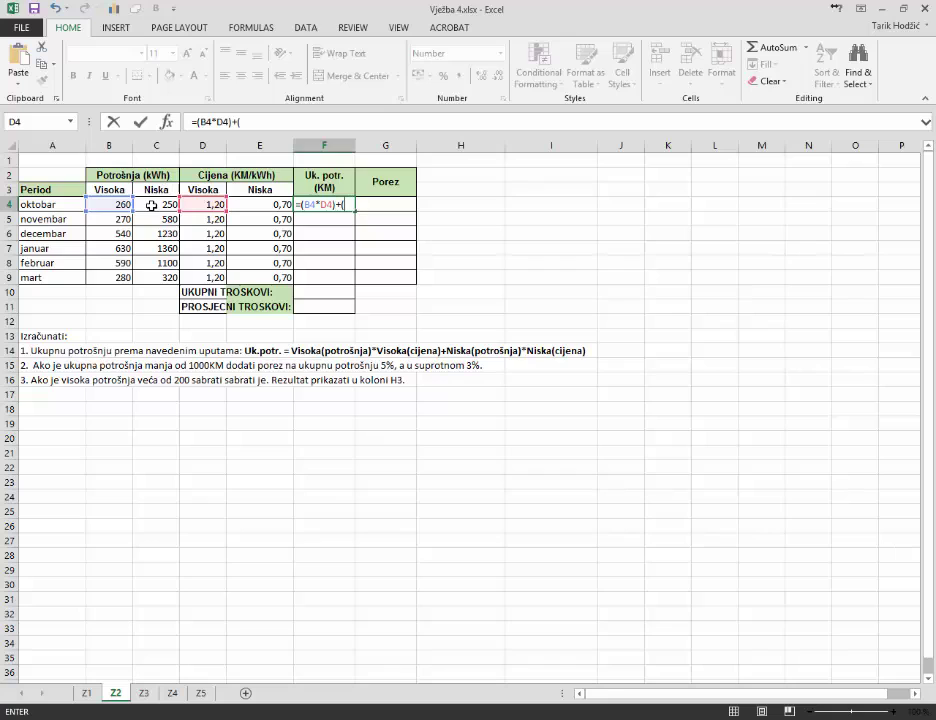
pyautogui.click(140, 206)
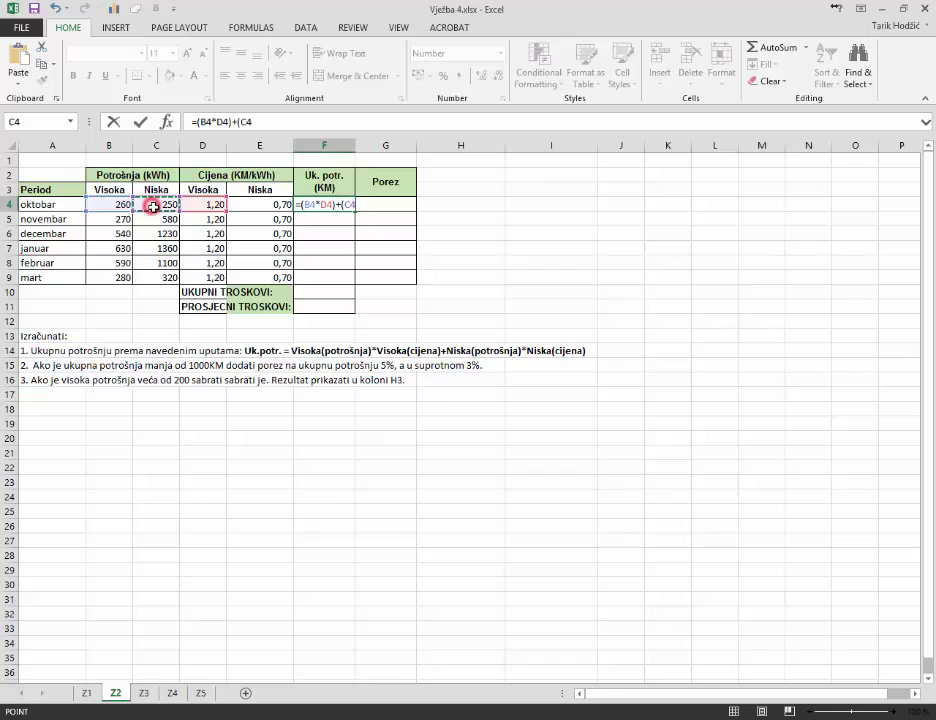
pyautogui.write('*')
pyautogui.click(258, 205)
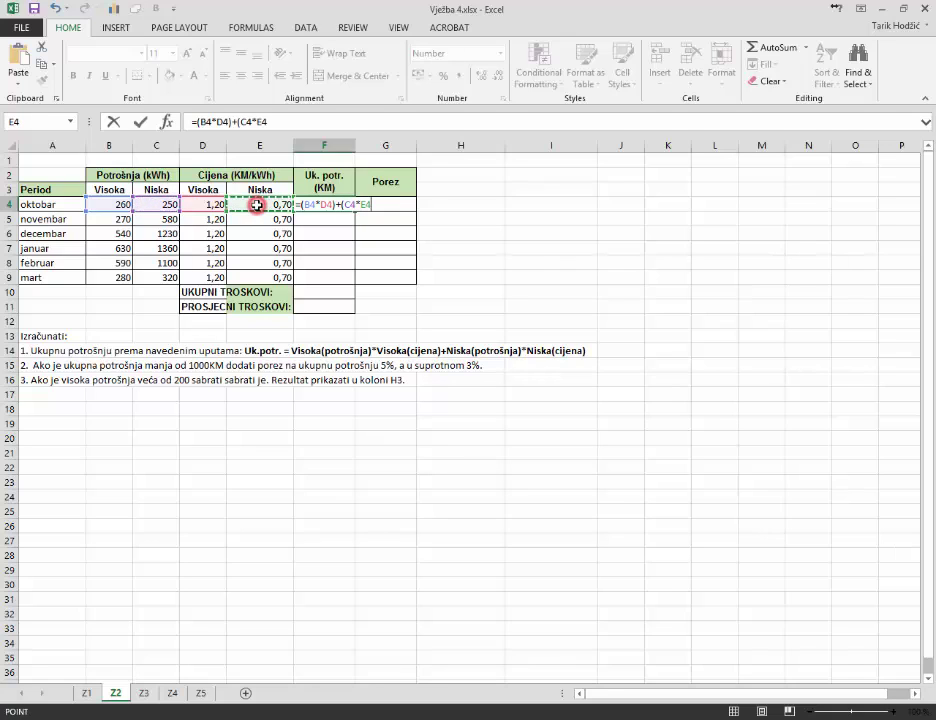
pyautogui.write(')')
pyautogui.press('Return')
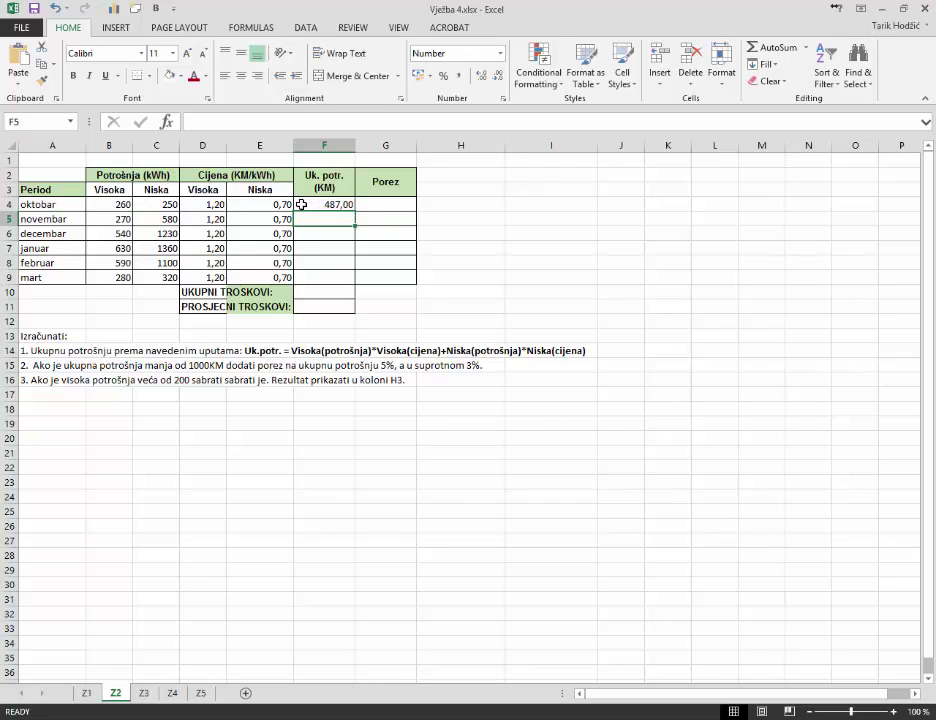
# - Copy the F4 formula down to F9, giving 730,00, 1509,00, 1708,00, 1478,00 and 560,00
pyautogui.click(307, 206)
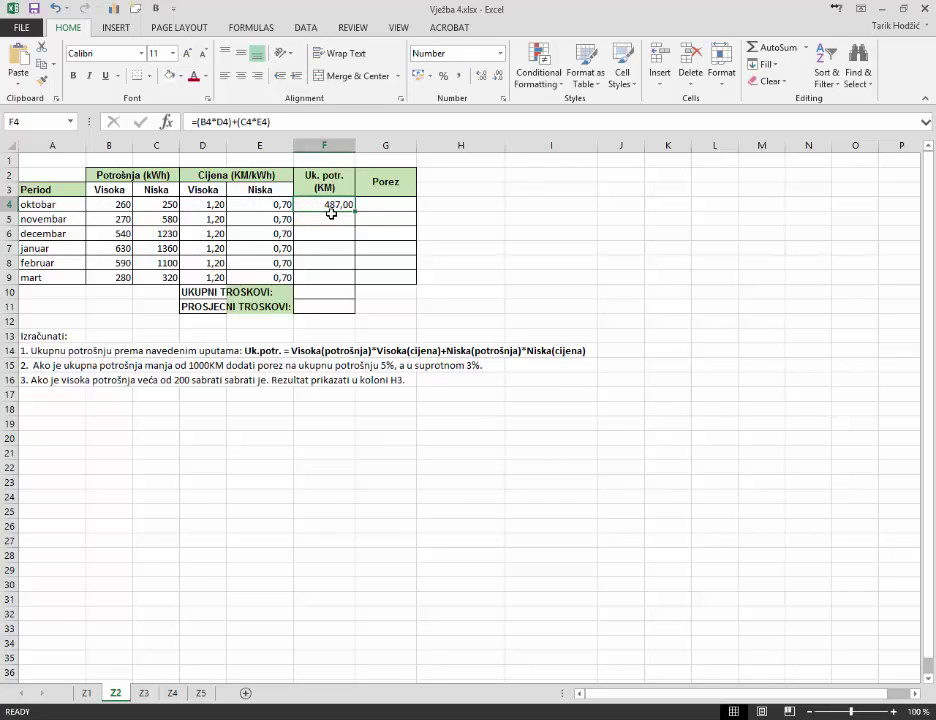
pyautogui.moveTo(354, 212); pyautogui.dragTo(350, 280)
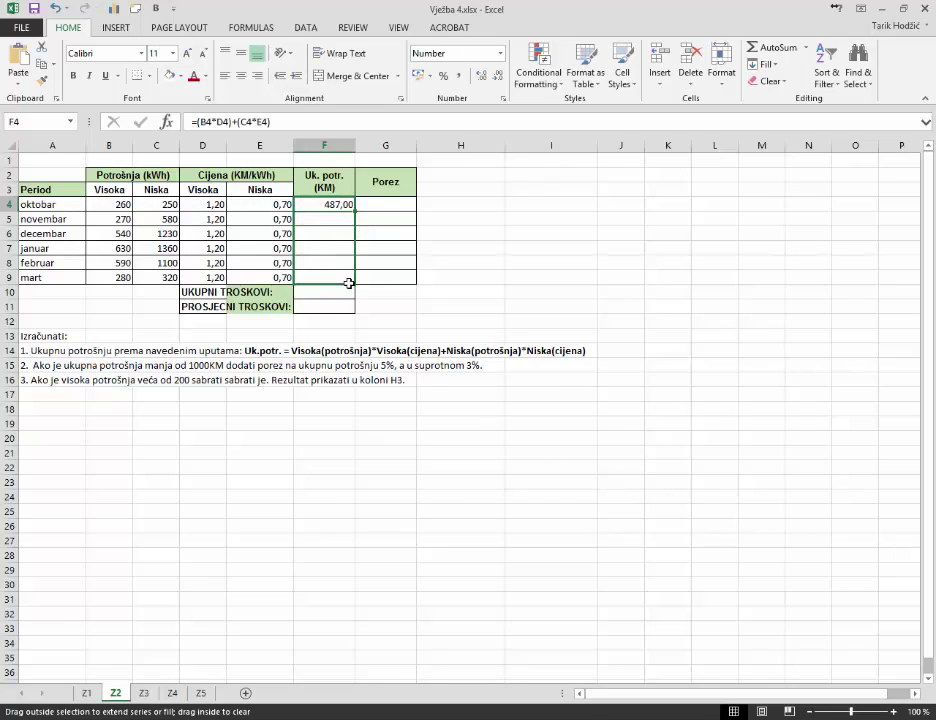
pyautogui.click(345, 248)
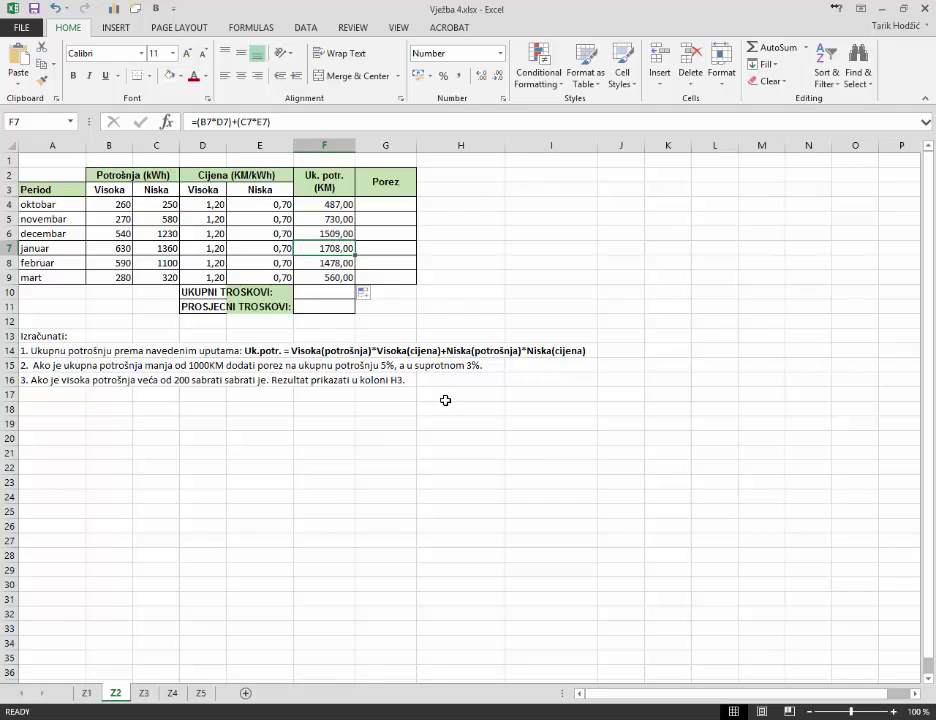
pyautogui.click(393, 203)
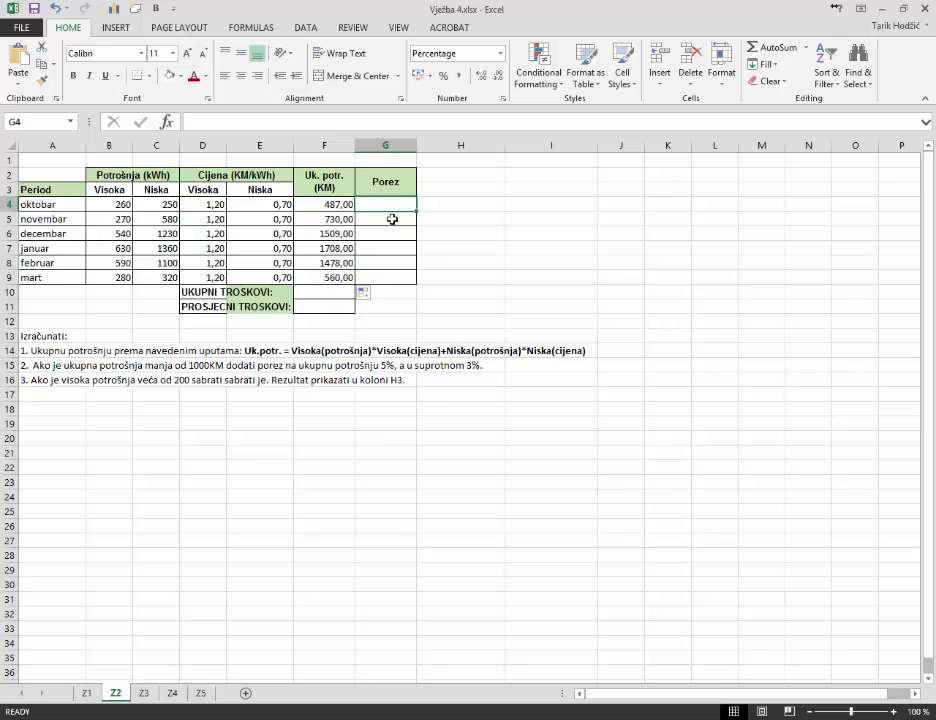
# - Enter =IF(F4<1000;5%;3%) in G4 with the IF function so October's Porez shows 5%
pyautogui.click(166, 121)
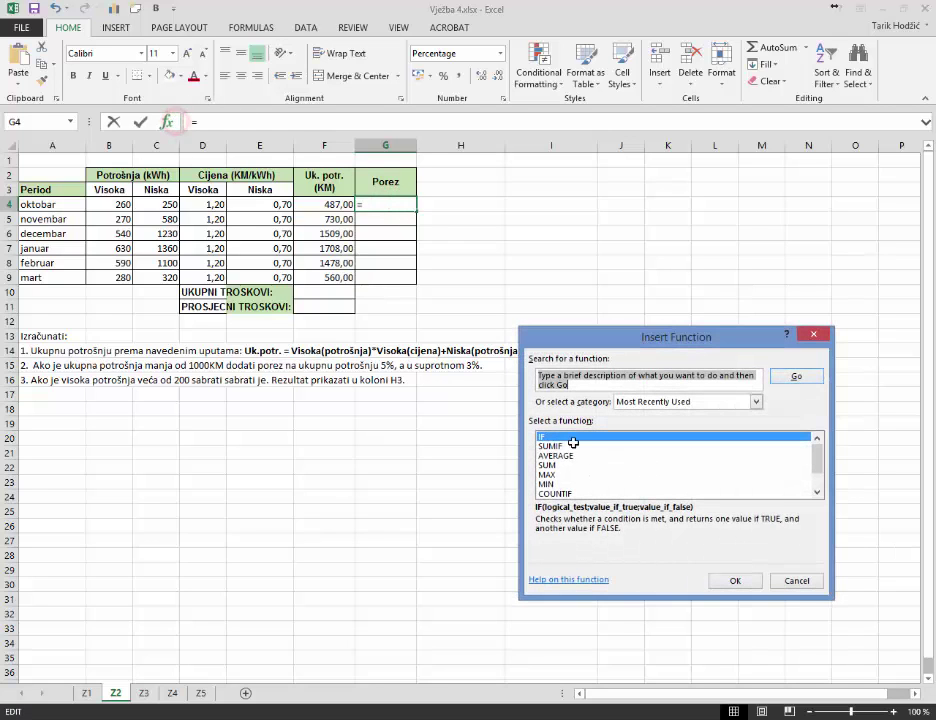
pyautogui.doubleClick(645, 437)
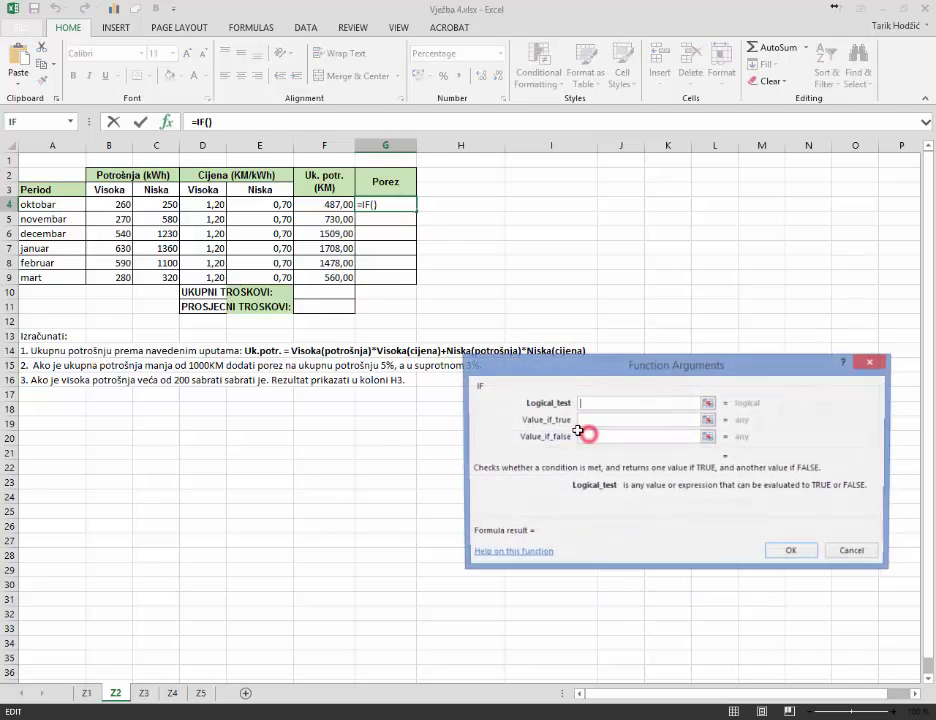
pyautogui.moveTo(554, 364)
pyautogui.mouseDown()
pyautogui.moveTo(458, 437)
pyautogui.moveTo(428, 437)
pyautogui.mouseUp()
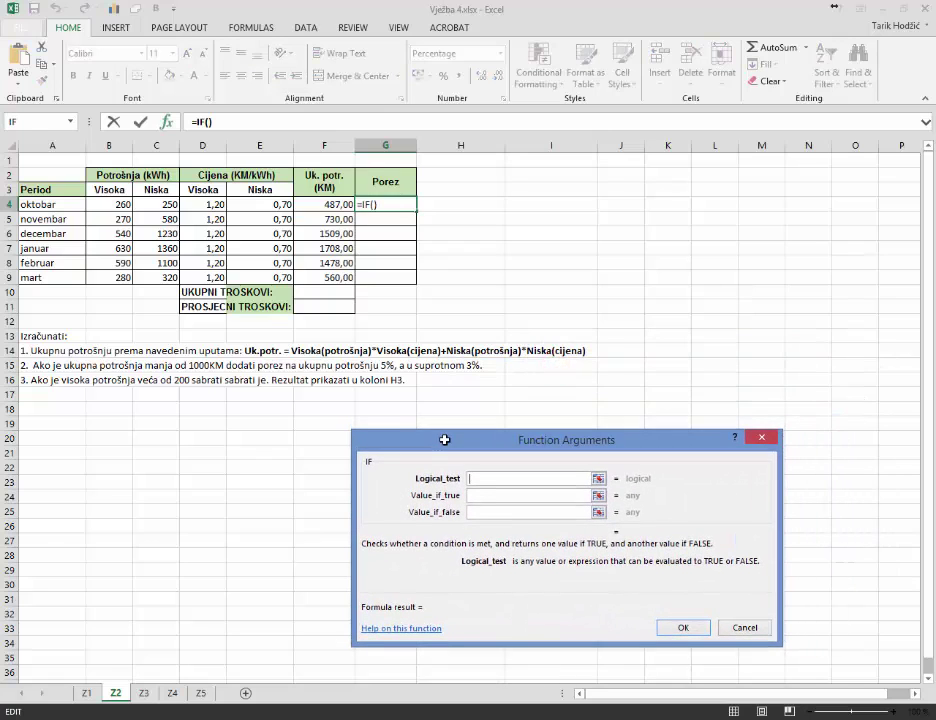
pyautogui.click(342, 204)
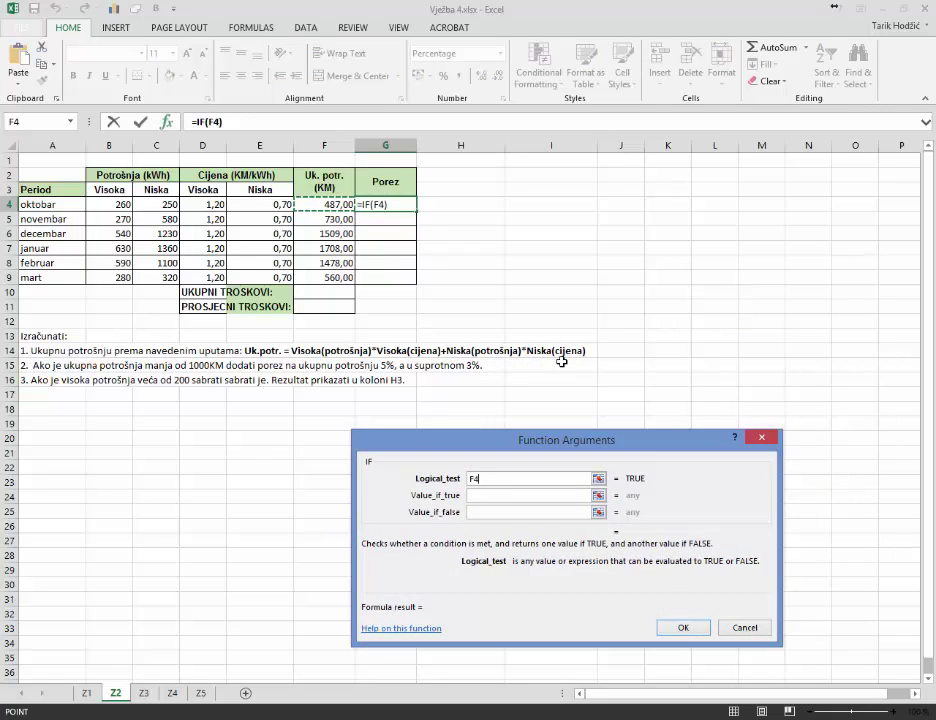
pyautogui.write('<1000')
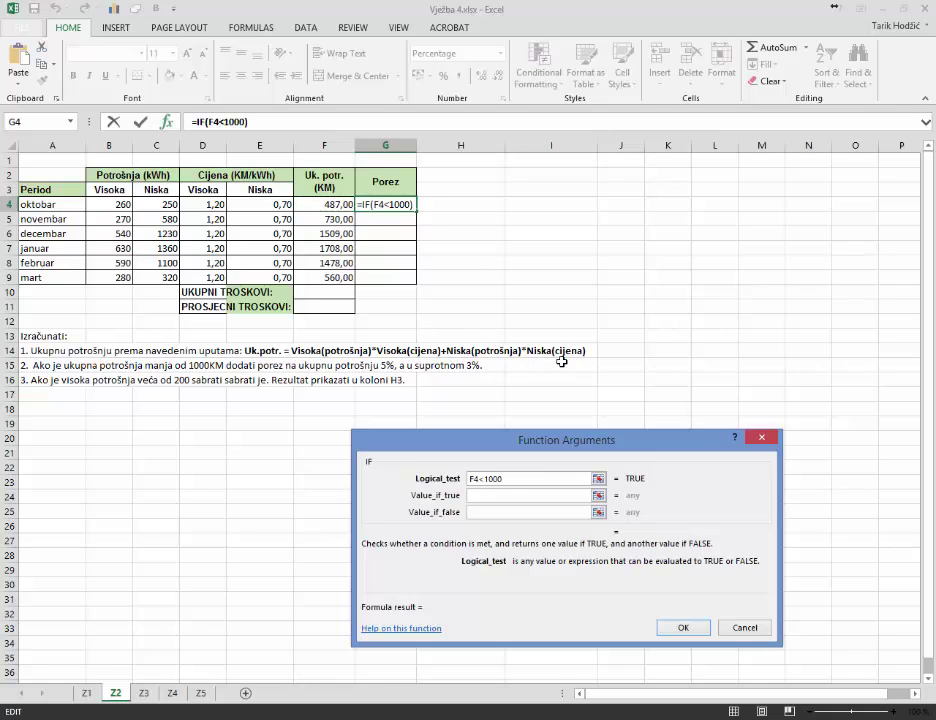
pyautogui.press('Tab')
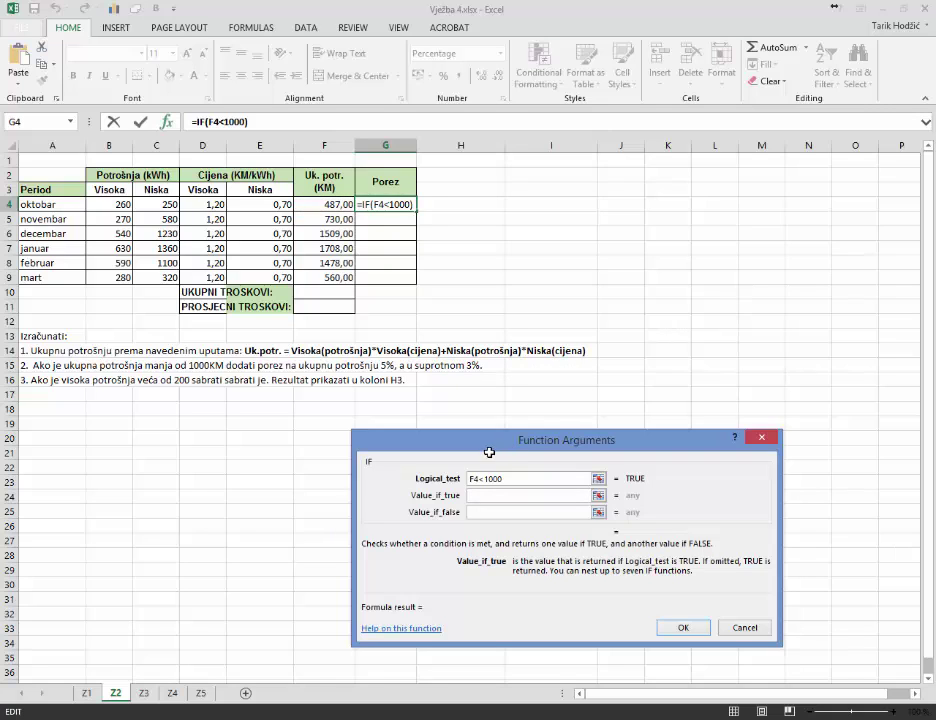
pyautogui.moveTo(487, 439); pyautogui.dragTo(485, 422)
pyautogui.write('5')
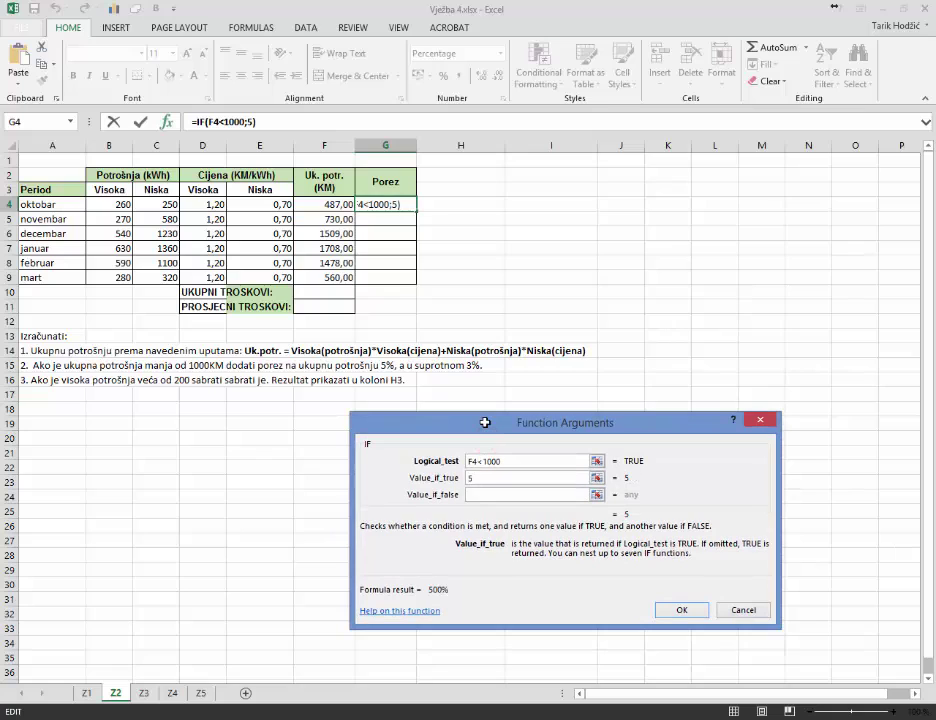
pyautogui.write('%')
pyautogui.press('Tab')
pyautogui.write('3')
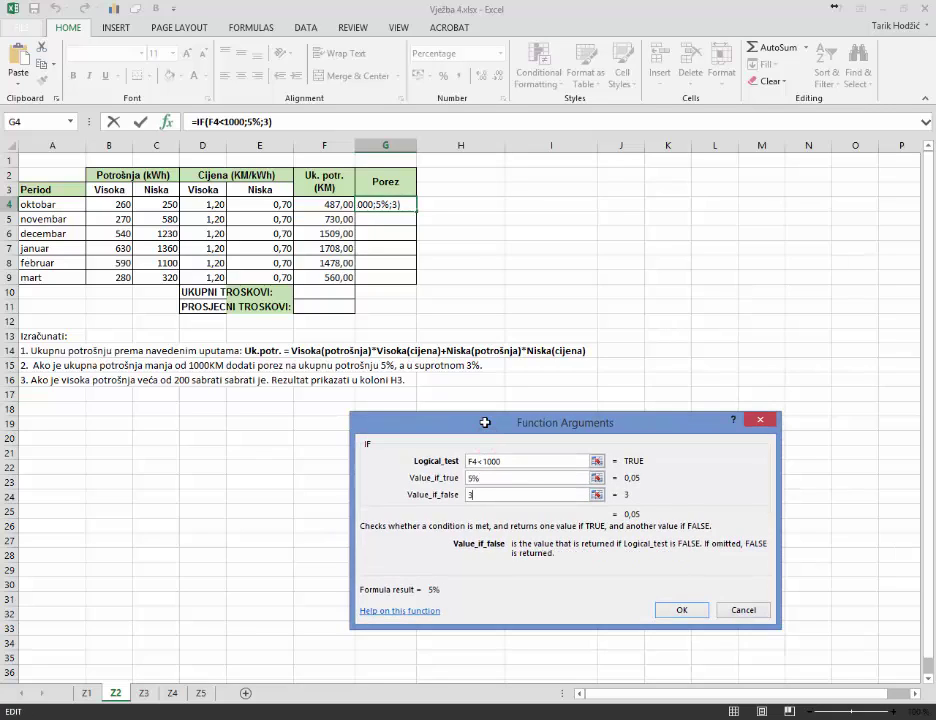
pyautogui.write('%')
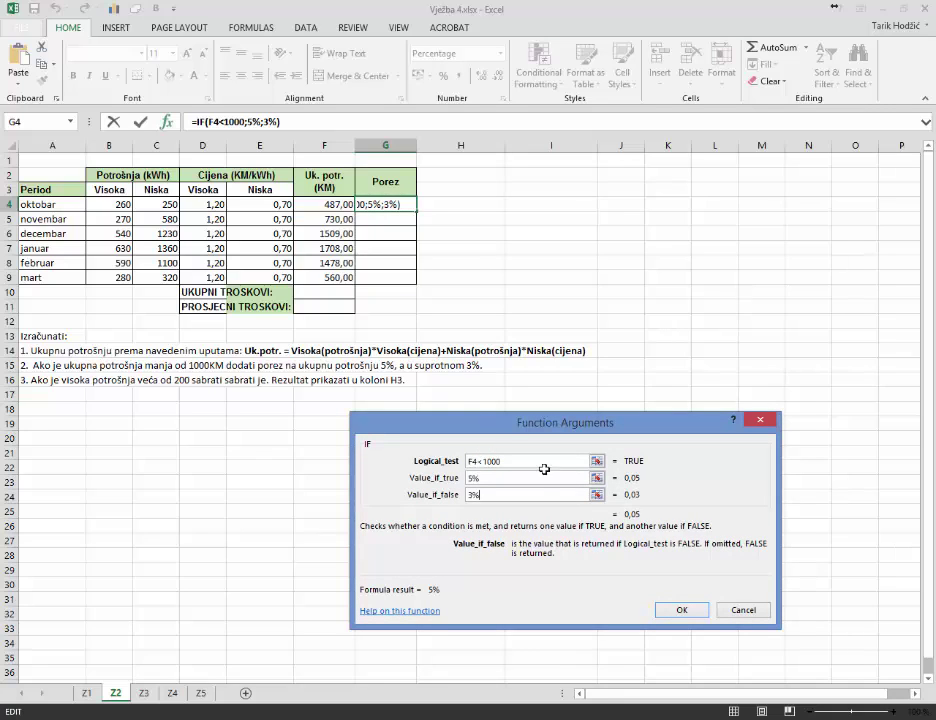
pyautogui.click(681, 612)
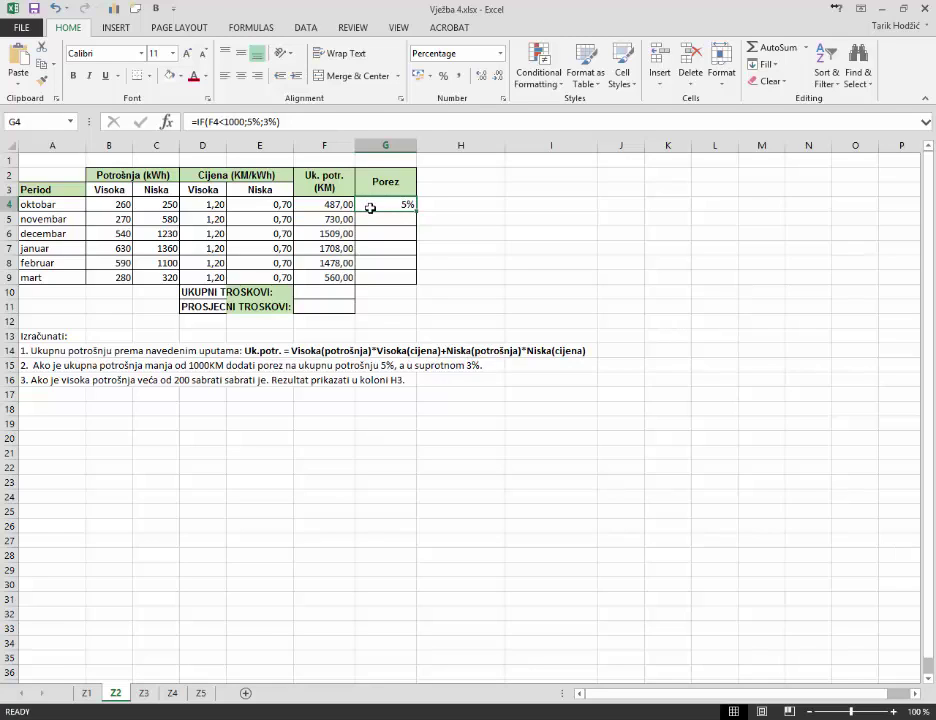
# - Fill G4's IF formula down to G9 and spot-check the copied Porez rates against the totals
pyautogui.click(550, 291)
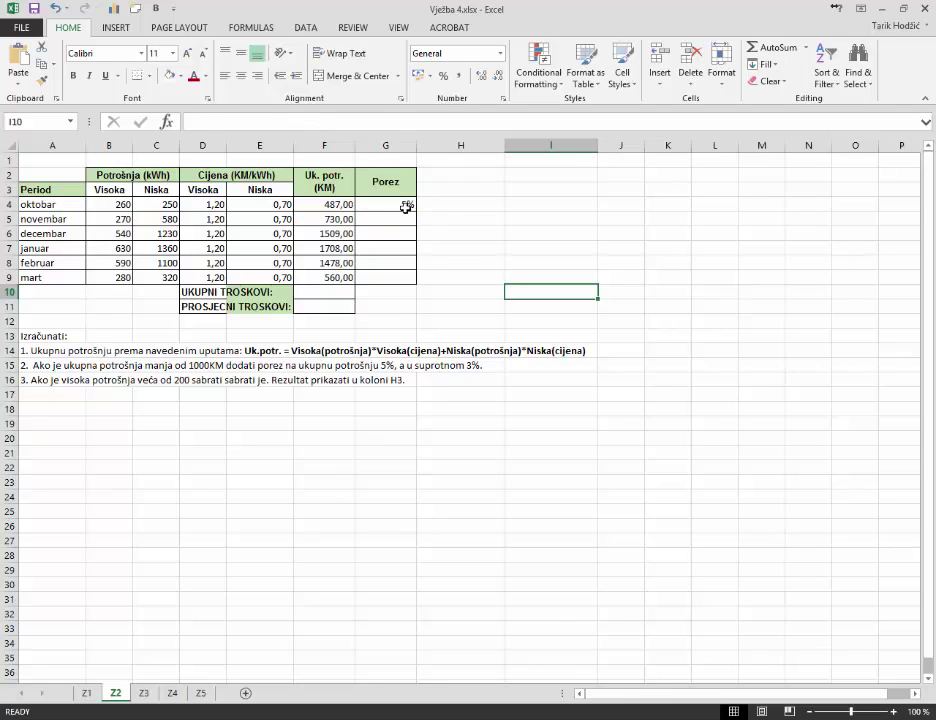
pyautogui.click(406, 204)
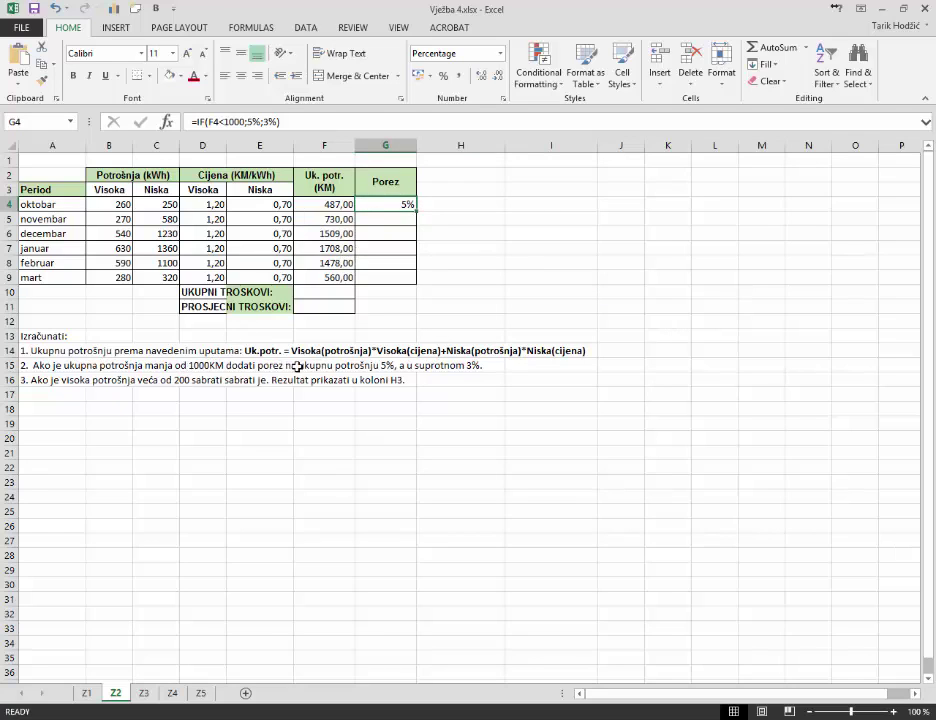
pyautogui.moveTo(415, 206); pyautogui.dragTo(405, 285)
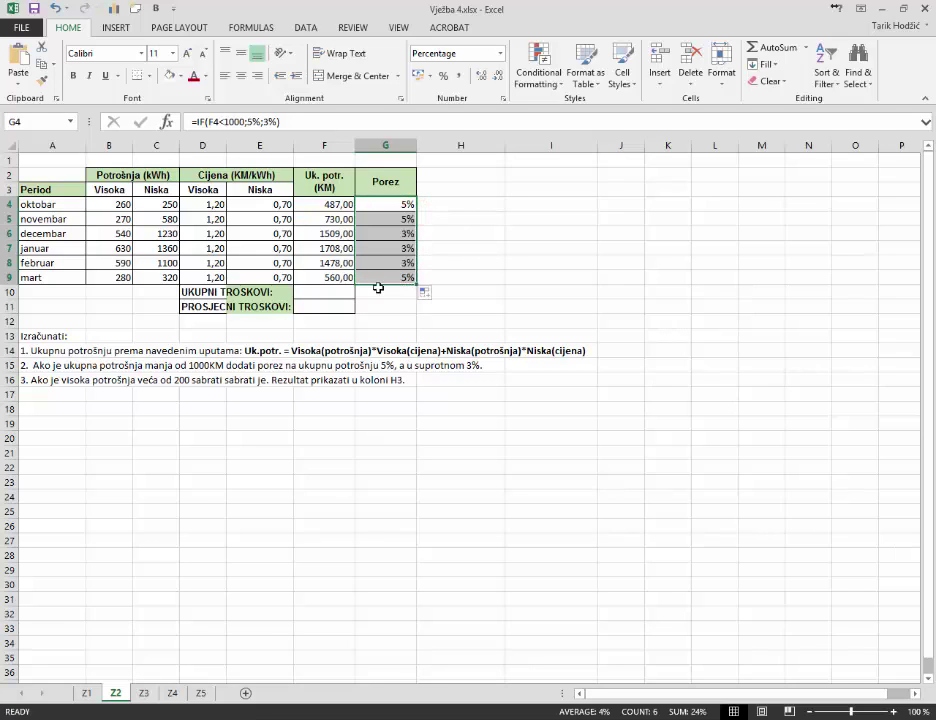
pyautogui.click(393, 248)
pyautogui.click(394, 232)
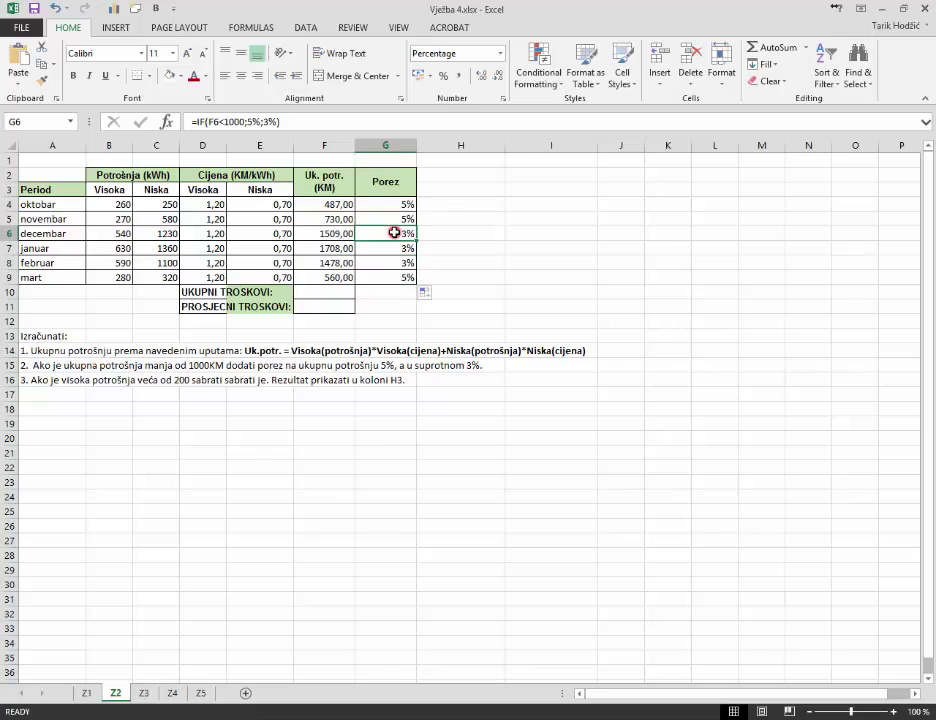
pyautogui.click(326, 233)
pyautogui.click(376, 233)
pyautogui.click(308, 290)
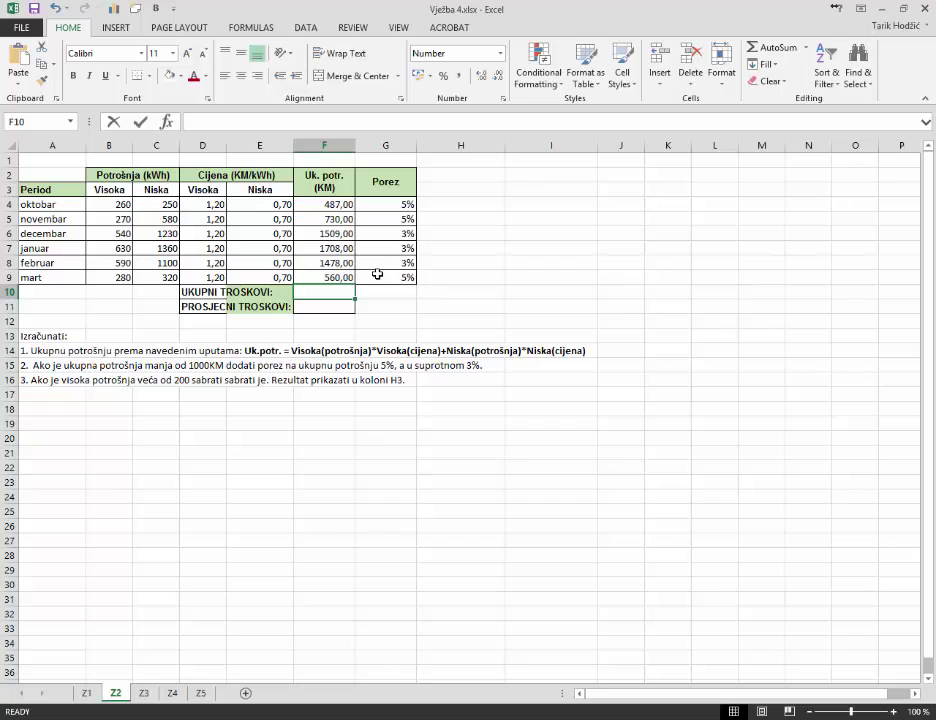
# - Enter =SUM(F4:F9) in F10 so UKUPNI TROSKOVI shows 6472,00
pyautogui.write('=sum')
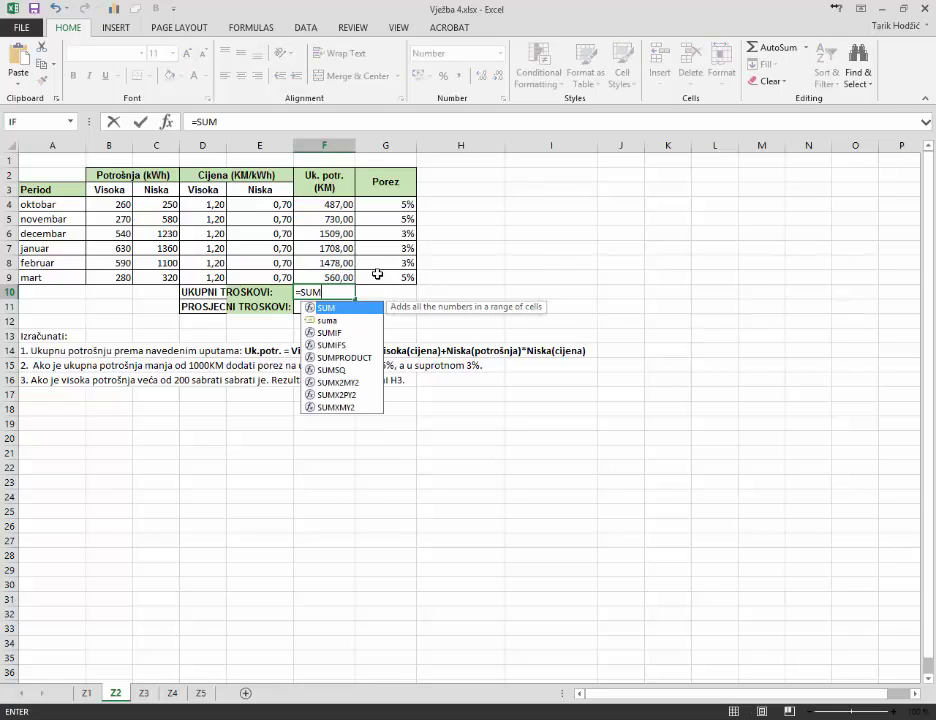
pyautogui.write('(')
pyautogui.moveTo(338, 204); pyautogui.dragTo(340, 277)
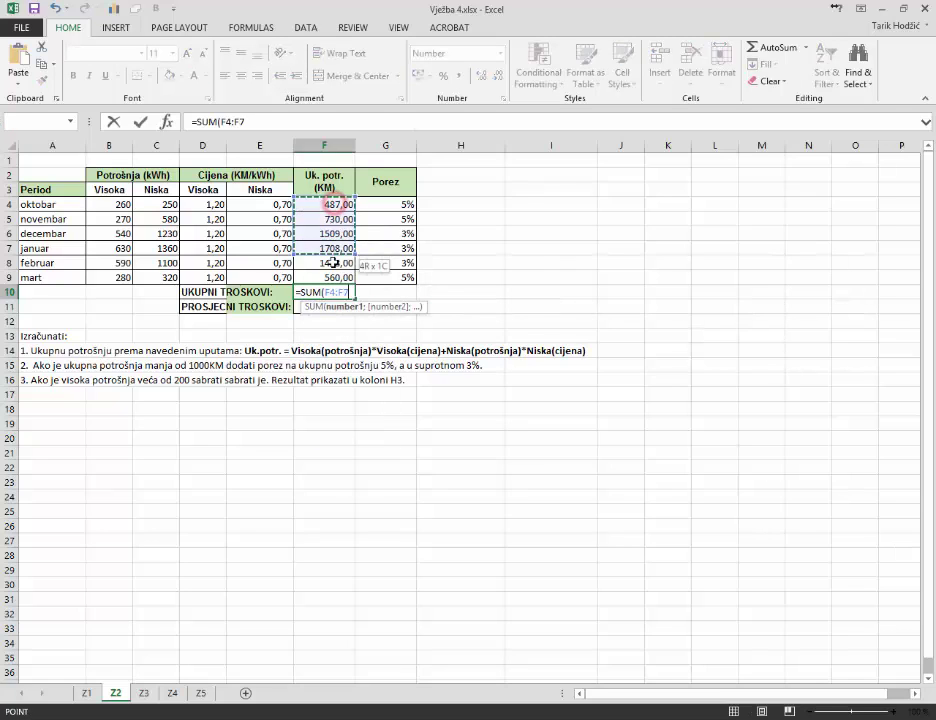
pyautogui.write(')')
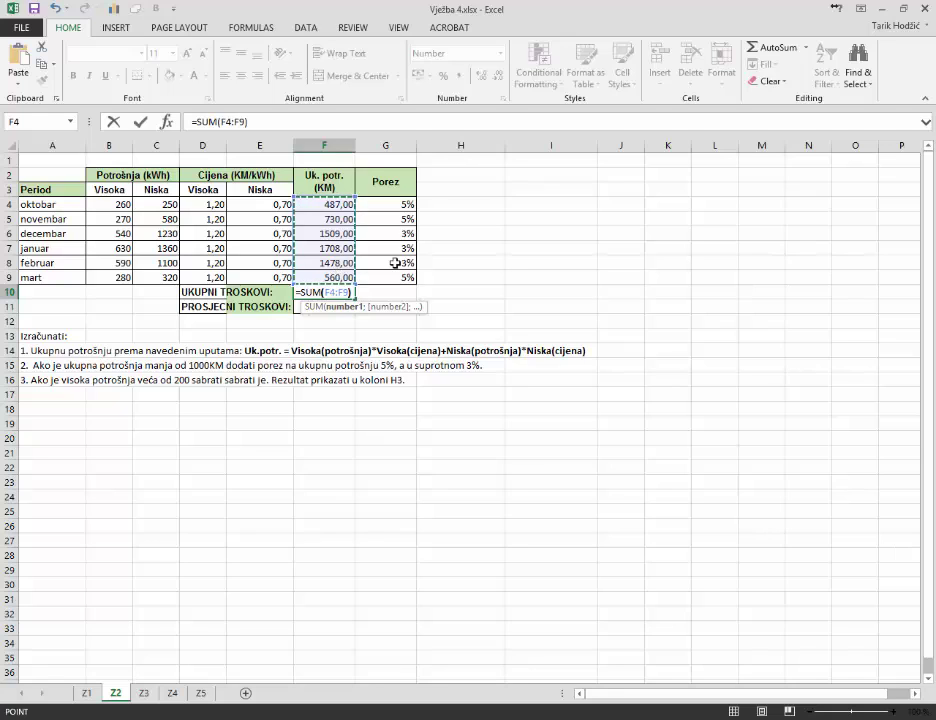
pyautogui.press('Return')
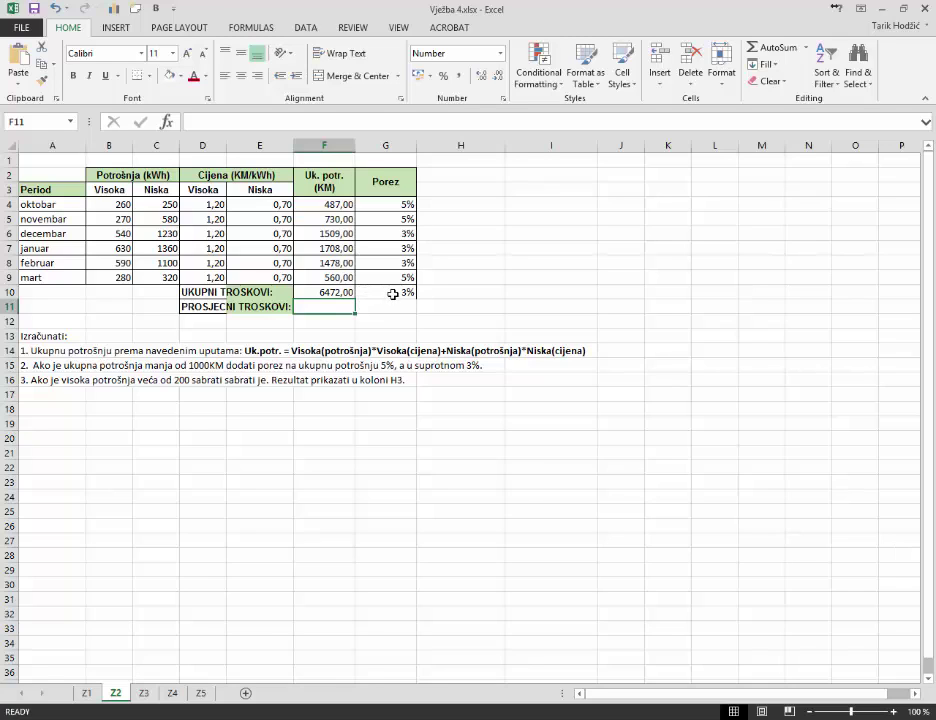
pyautogui.click(384, 293)
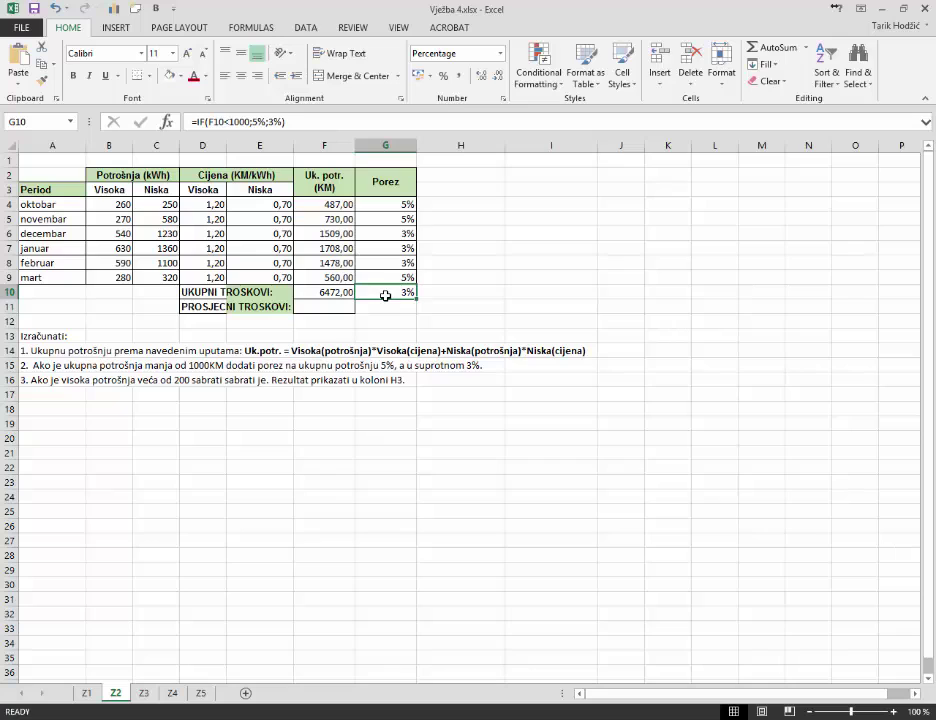
pyautogui.click(310, 309)
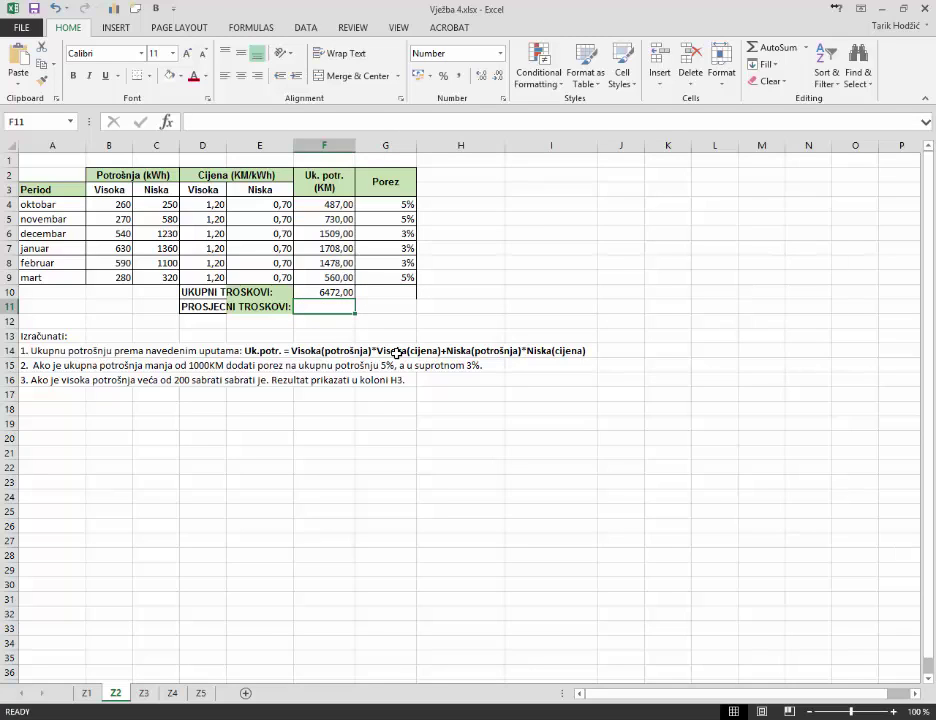
pyautogui.write('=')
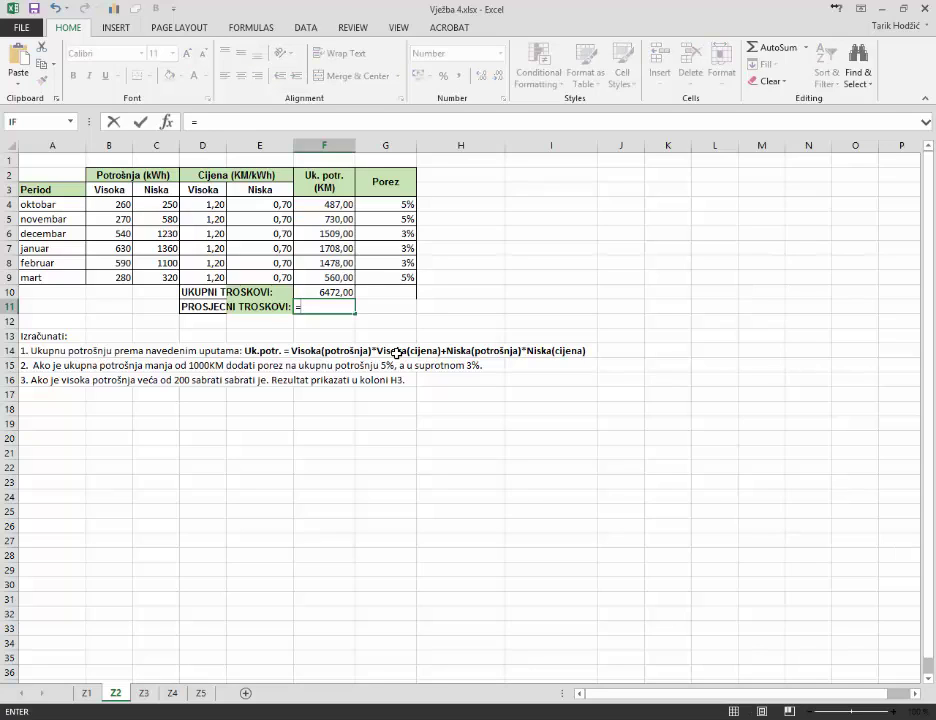
pyautogui.write('A')
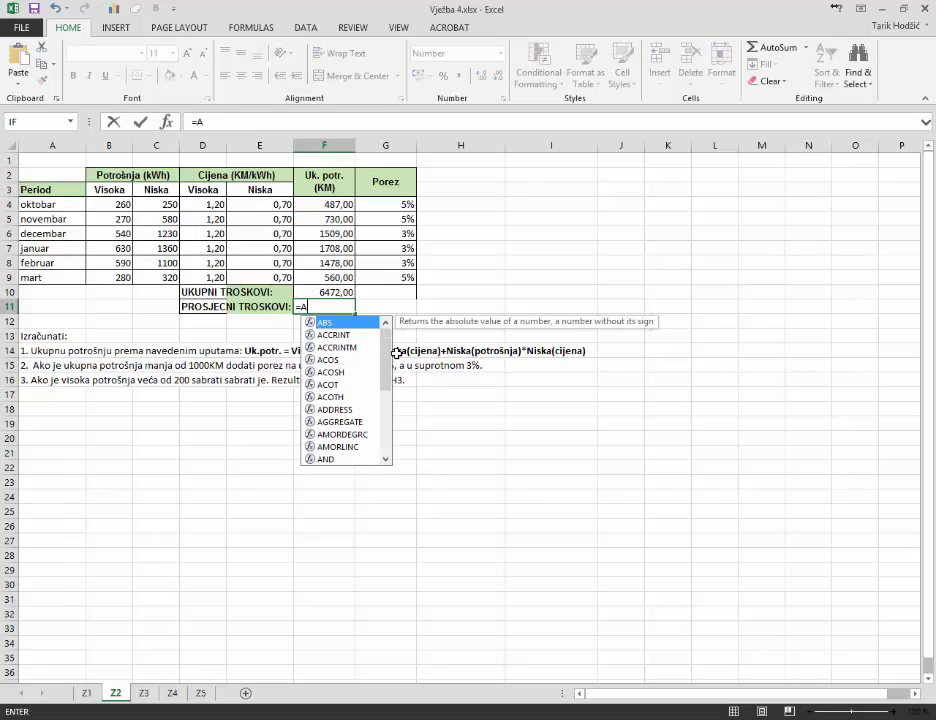
pyautogui.write('VERA')
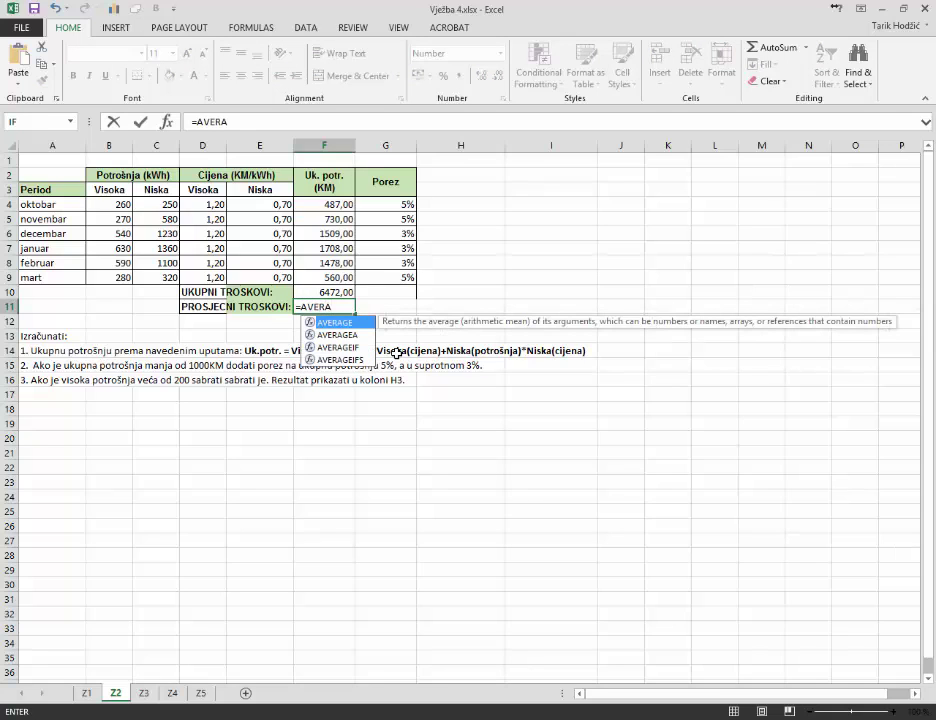
pyautogui.write('GE(')
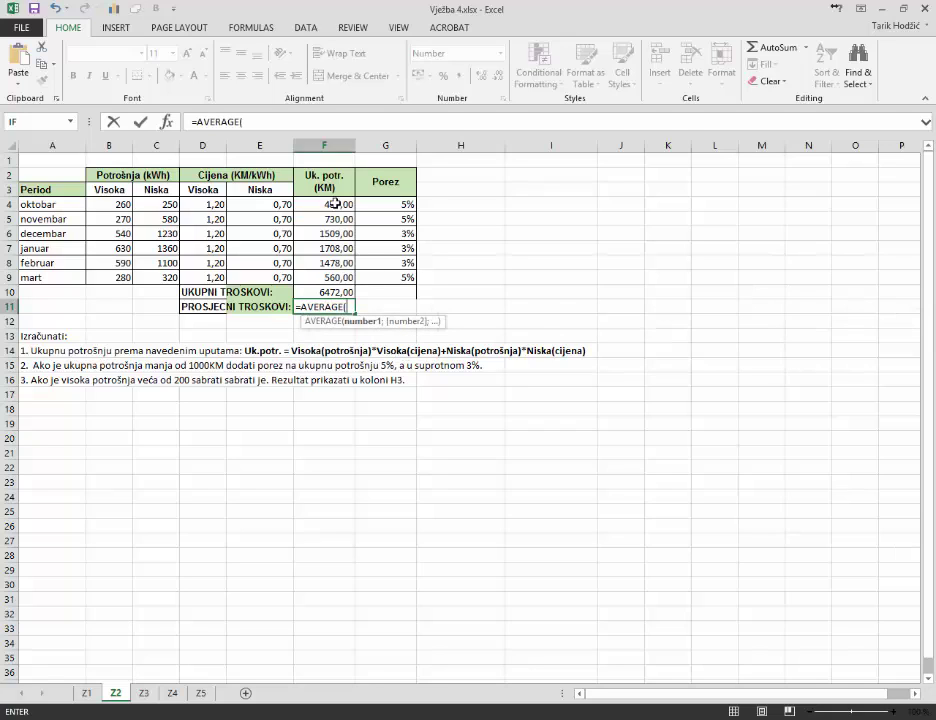
pyautogui.moveTo(339, 204); pyautogui.dragTo(364, 284)
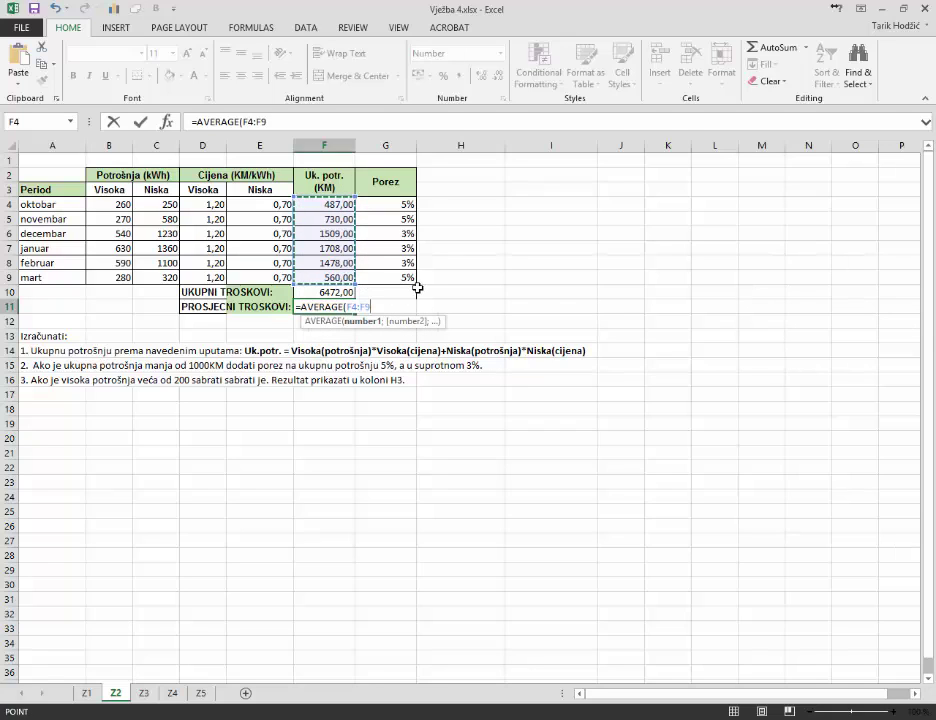
pyautogui.write(')')
pyautogui.press('Return')
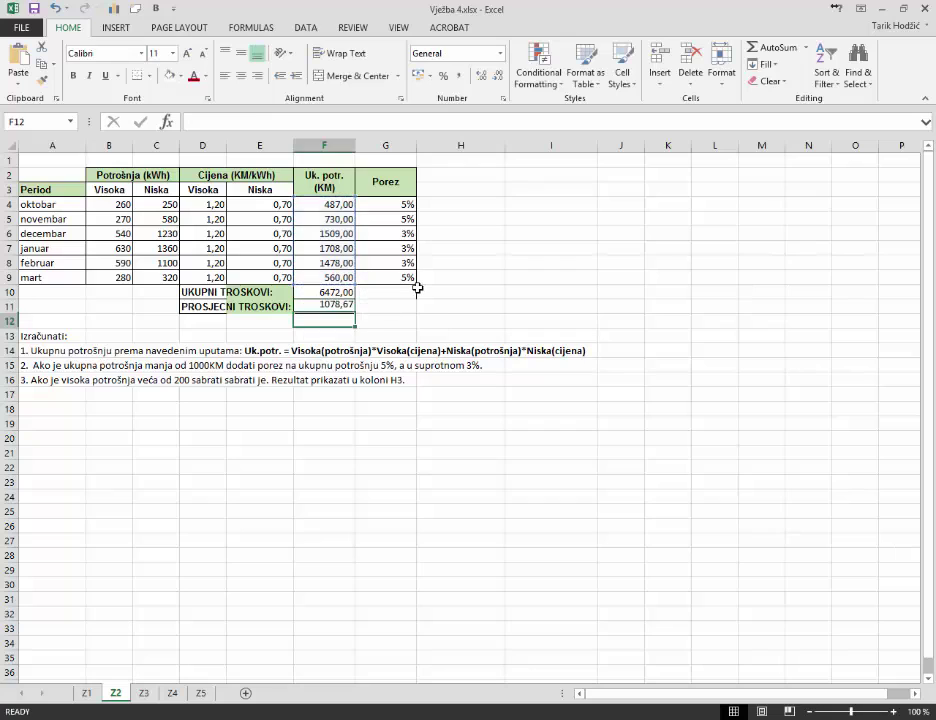
pyautogui.click(345, 306)
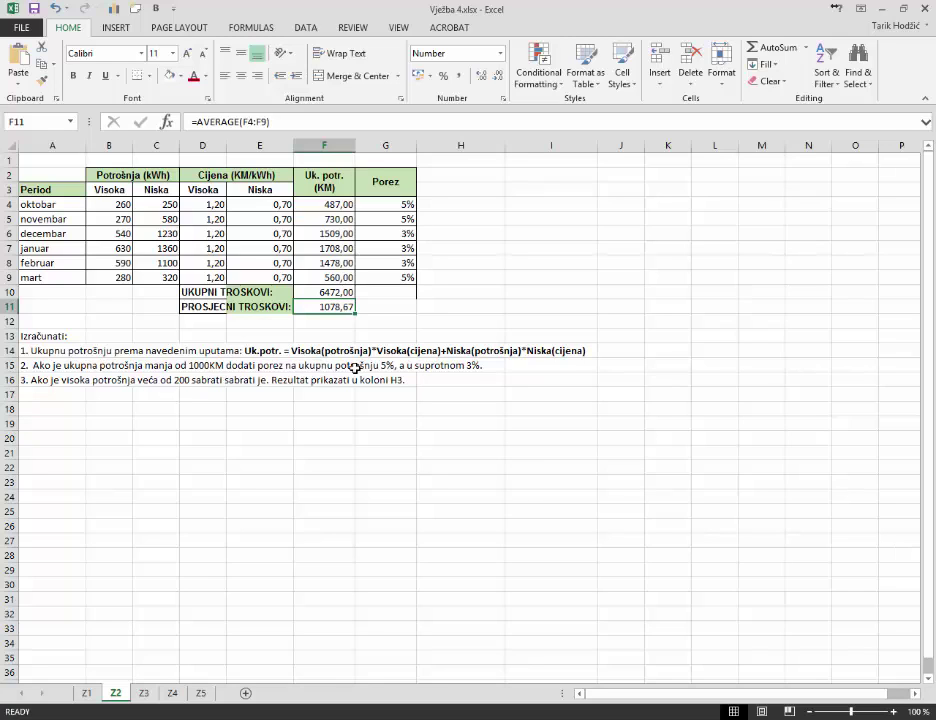
pyautogui.click(464, 188)
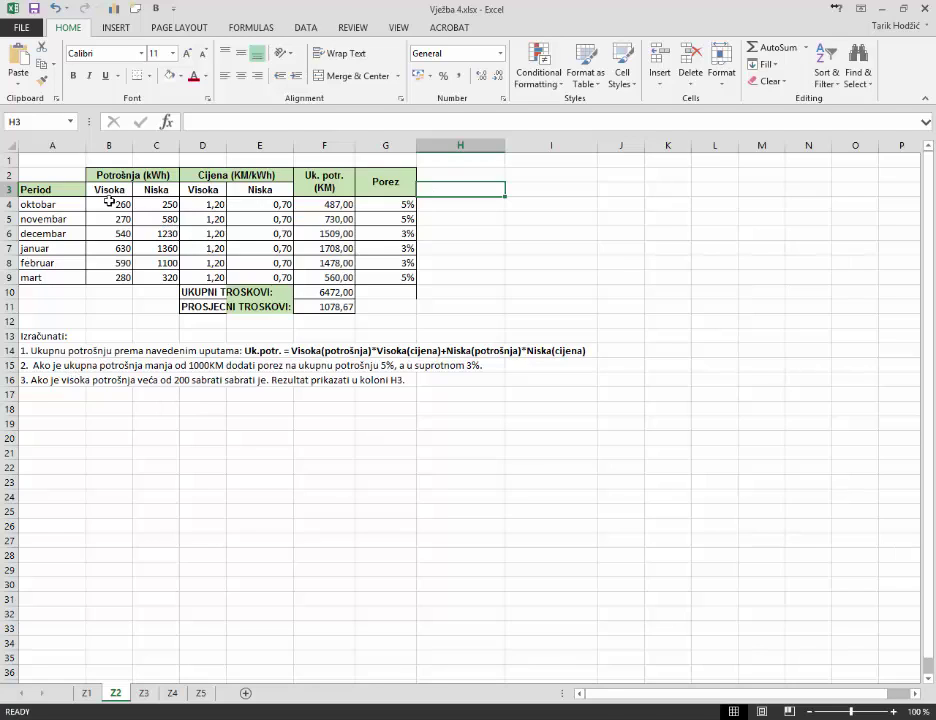
# - Look over the Visoka values B4:B9, then select H3 and bring up Insert Function
pyautogui.moveTo(110, 203); pyautogui.dragTo(114, 260)
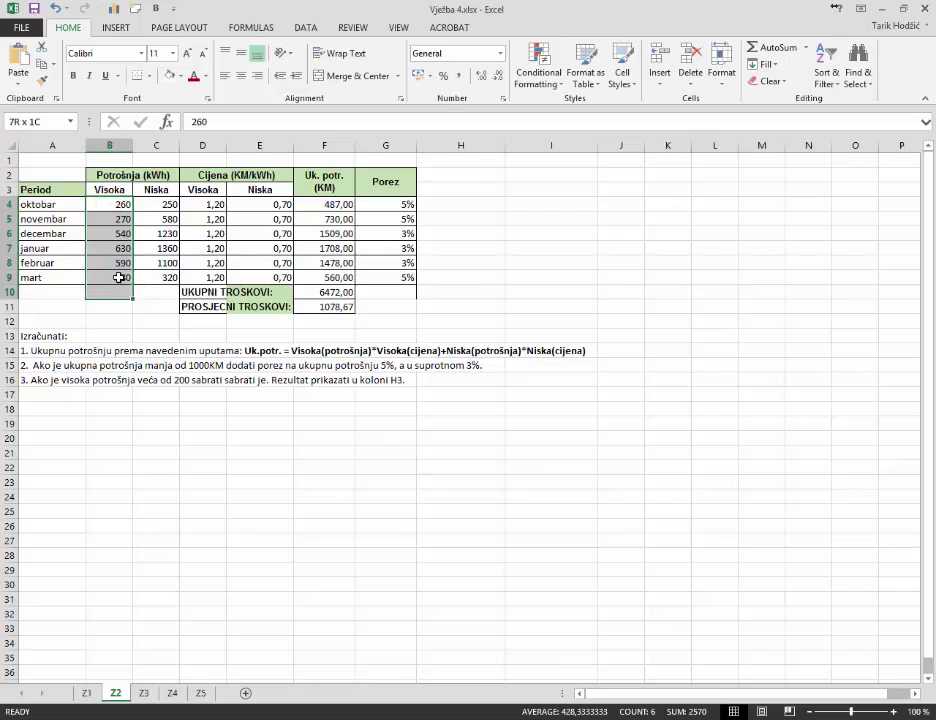
pyautogui.click(118, 276)
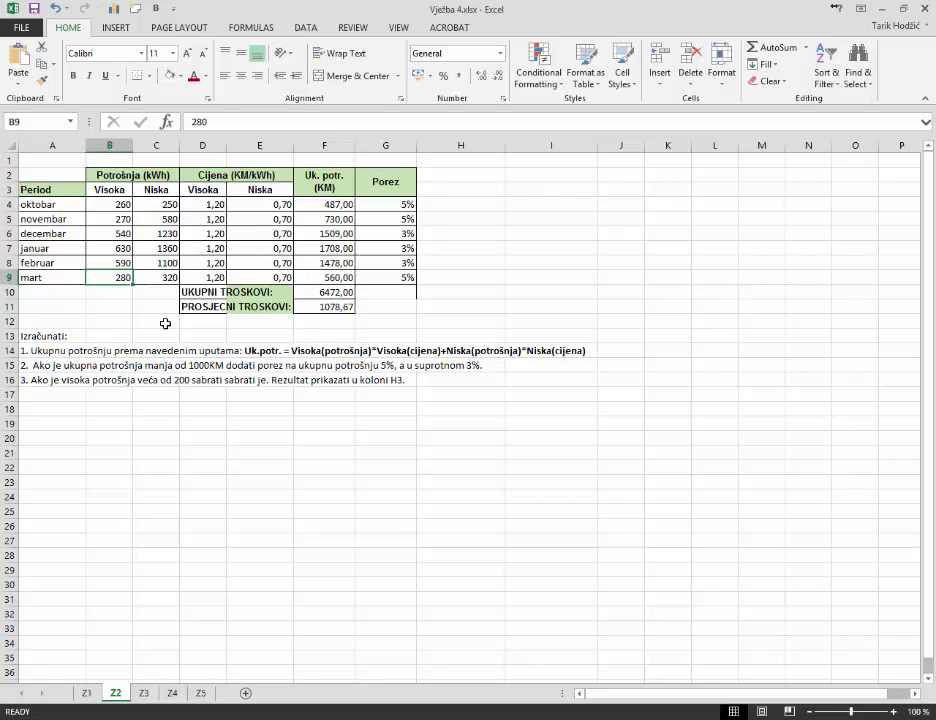
pyautogui.click(481, 200)
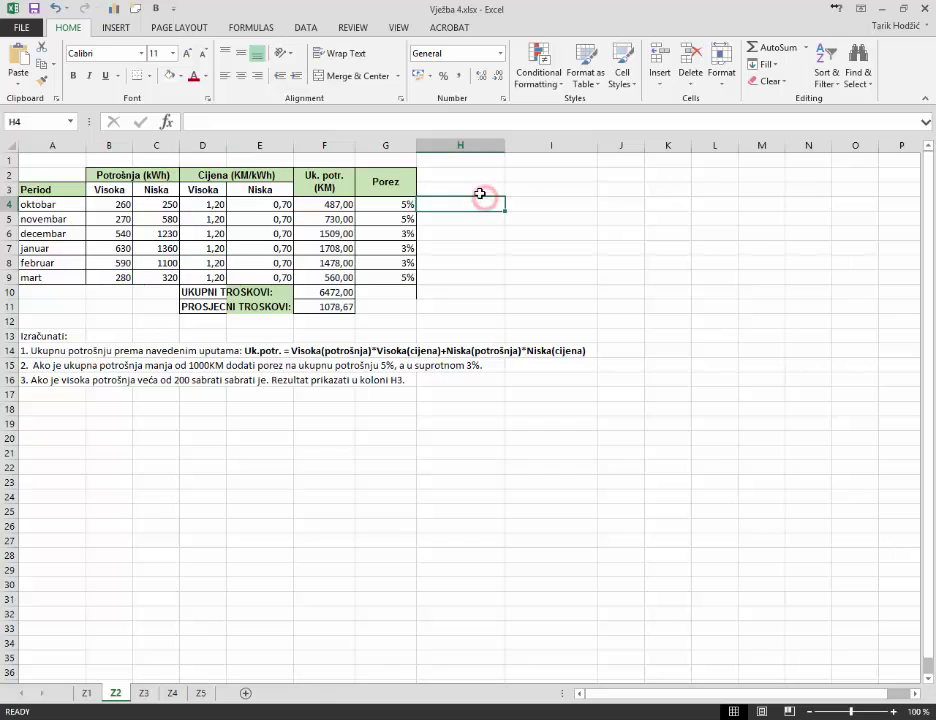
pyautogui.click(480, 193)
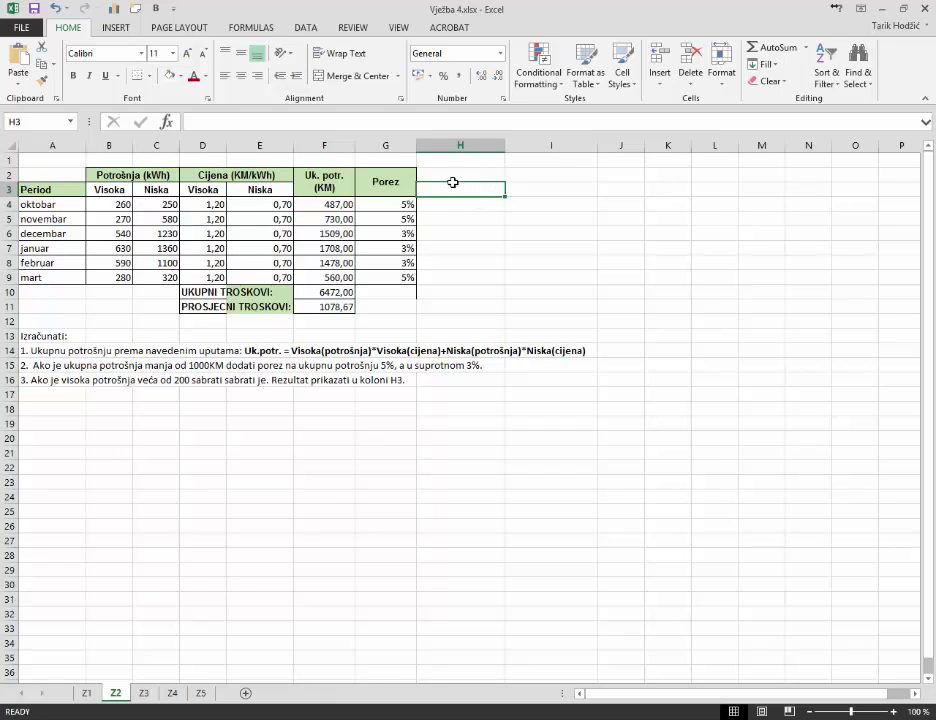
pyautogui.click(164, 119)
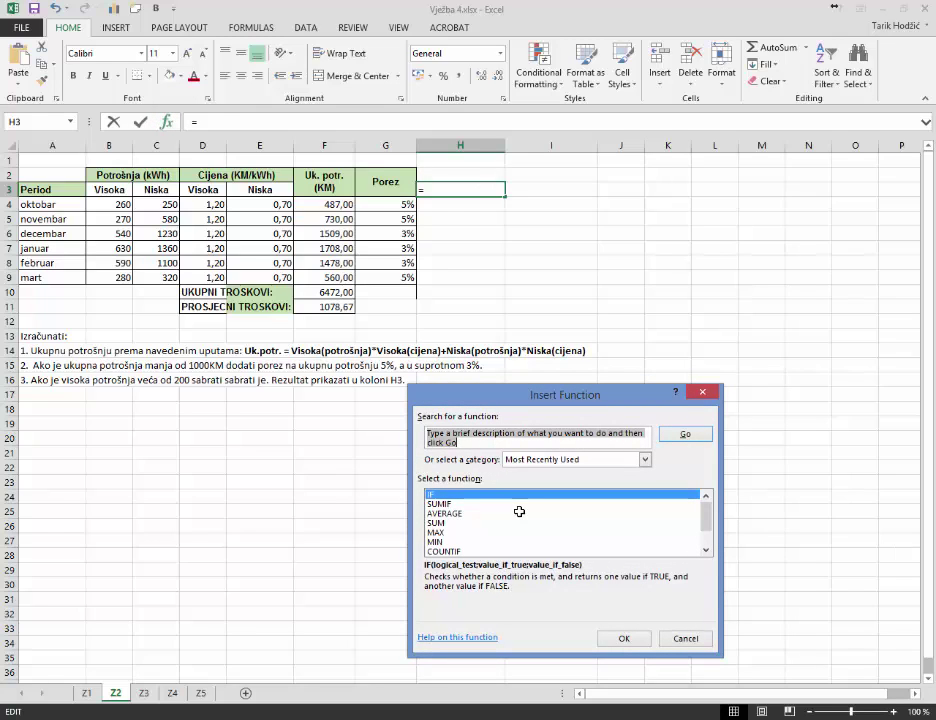
# - Insert =SUMIF(B4:B9;">200") in H3, giving 2570
pyautogui.write('SUM')
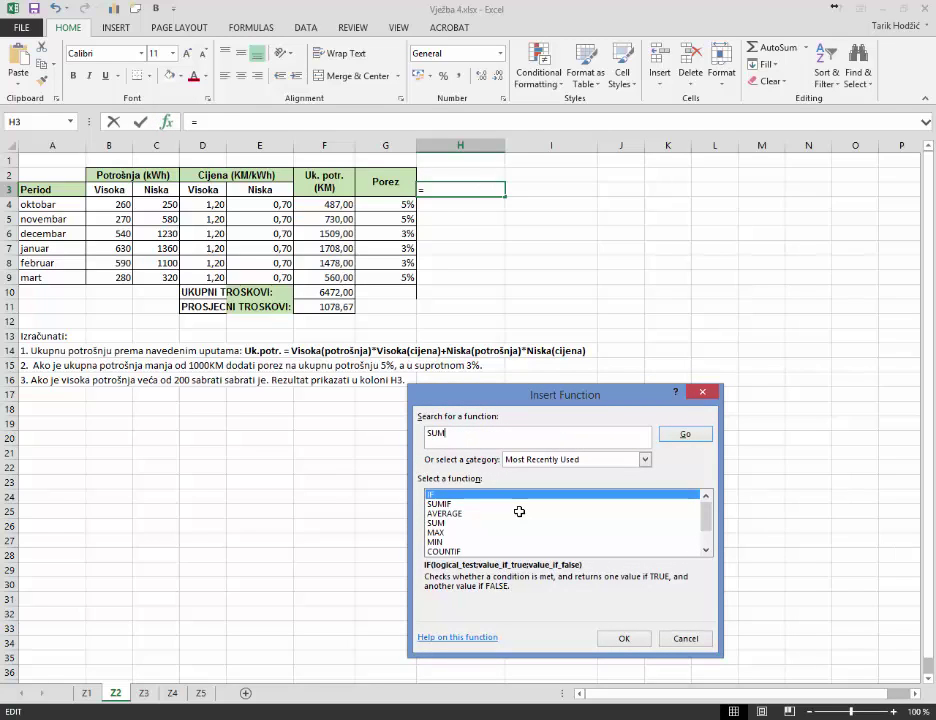
pyautogui.write('OF')
pyautogui.press('Return')
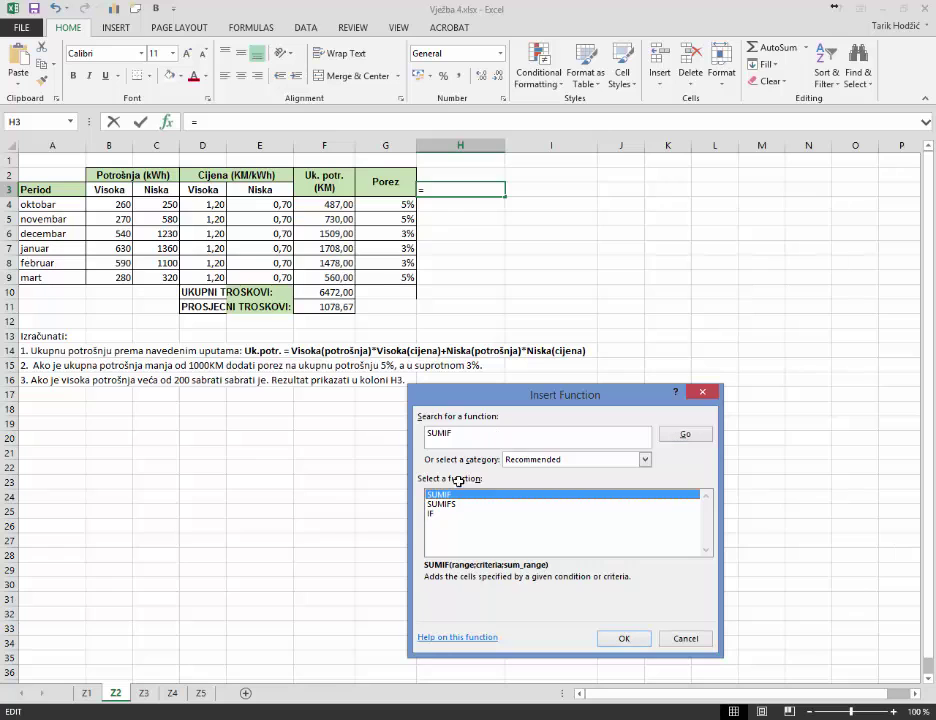
pyautogui.doubleClick(453, 492)
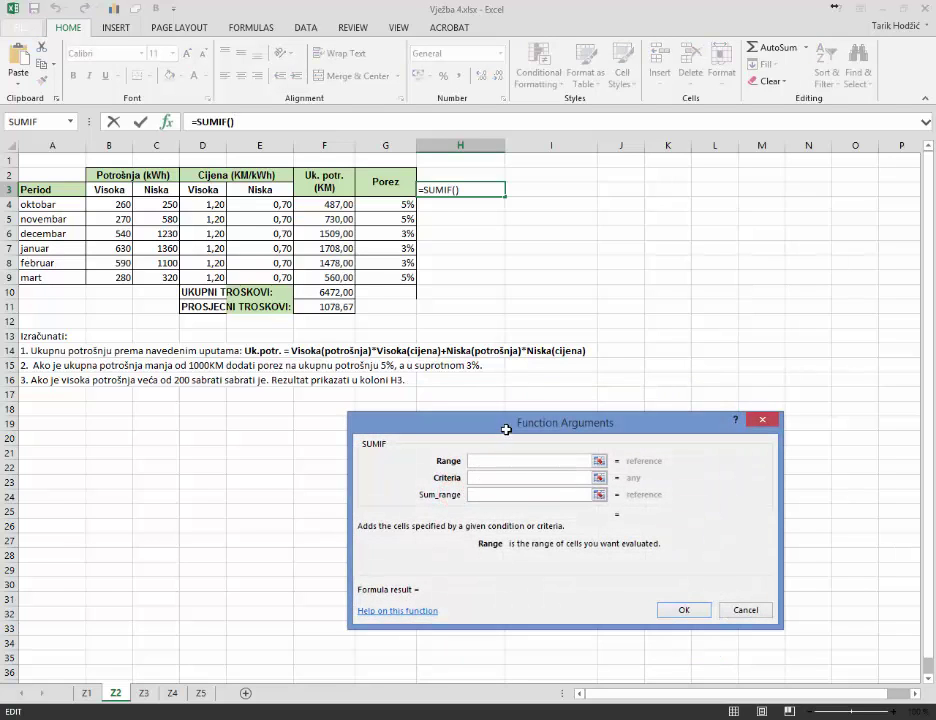
pyautogui.moveTo(449, 426)
pyautogui.mouseDown()
pyautogui.moveTo(434, 402)
pyautogui.moveTo(459, 434)
pyautogui.mouseUp()
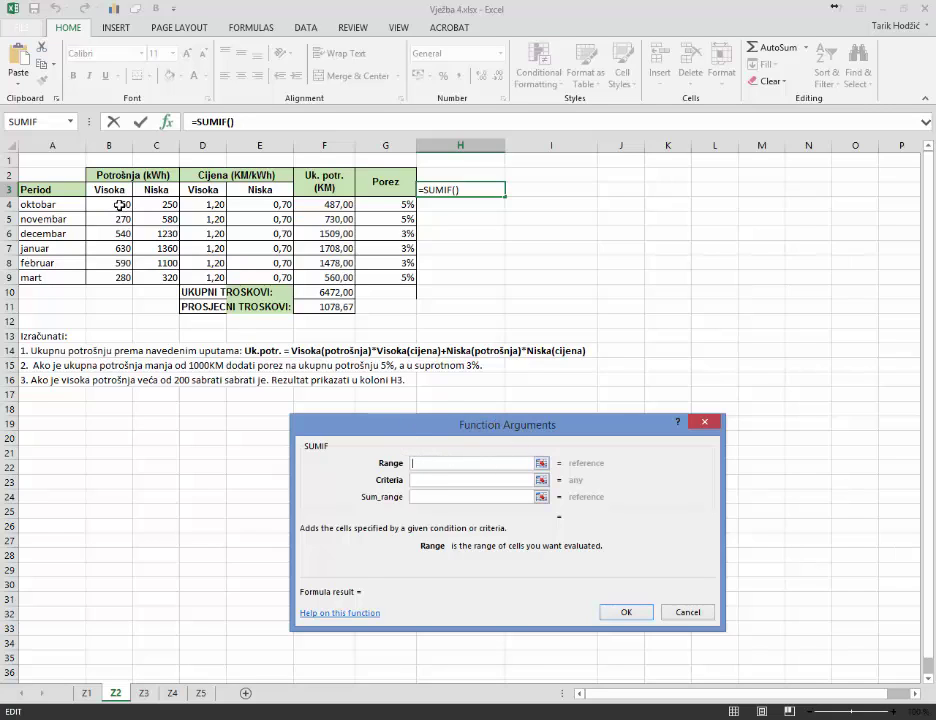
pyautogui.moveTo(119, 204); pyautogui.dragTo(122, 277)
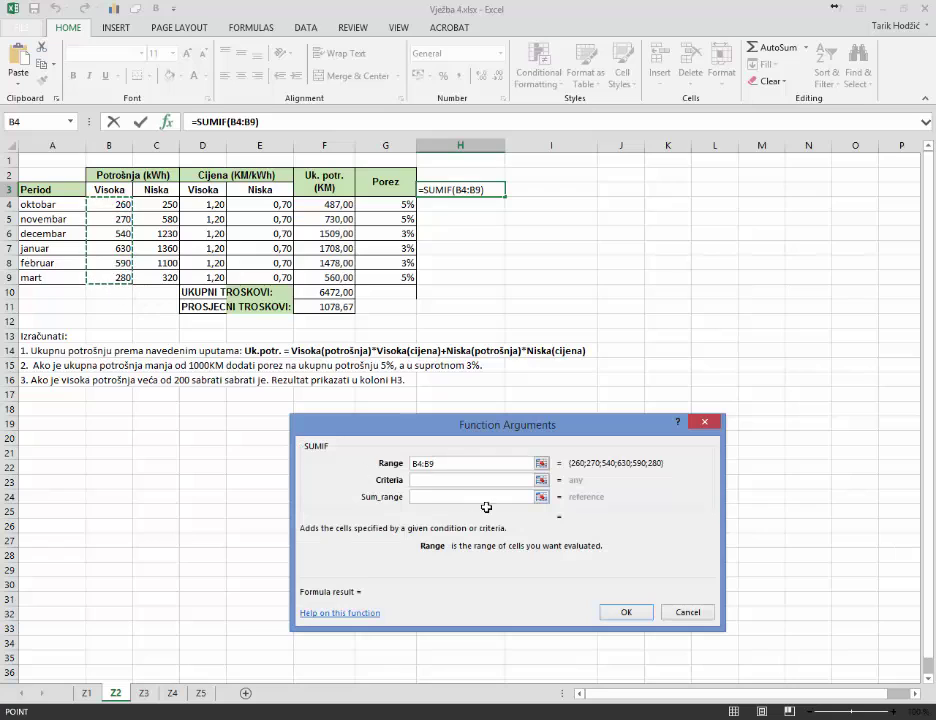
pyautogui.click(418, 479)
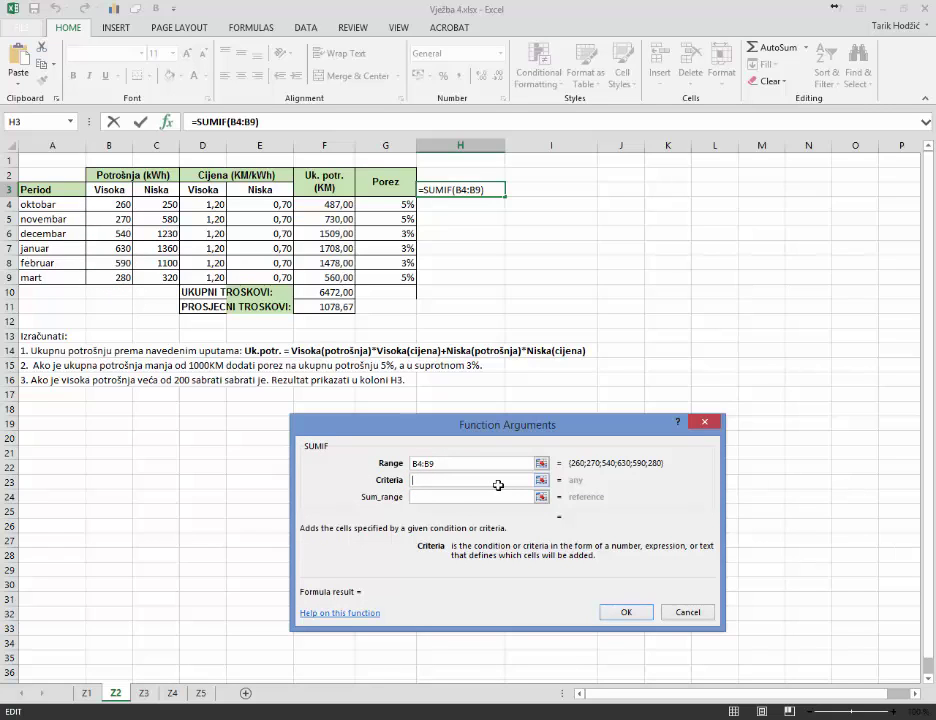
pyautogui.write('>')
pyautogui.write('200')
pyautogui.press('Tab')
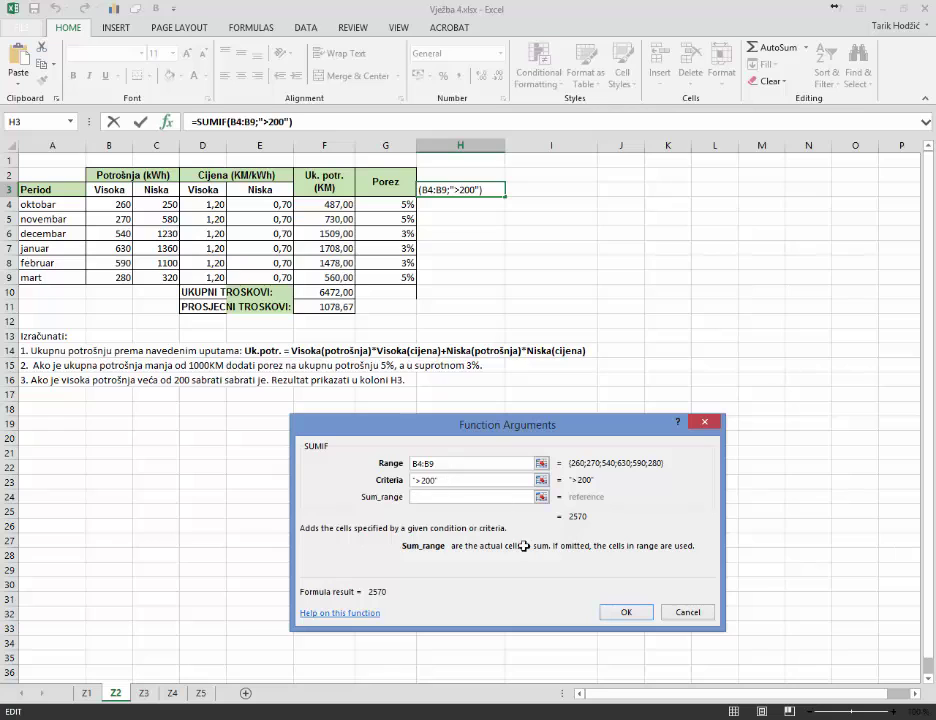
pyautogui.click(611, 616)
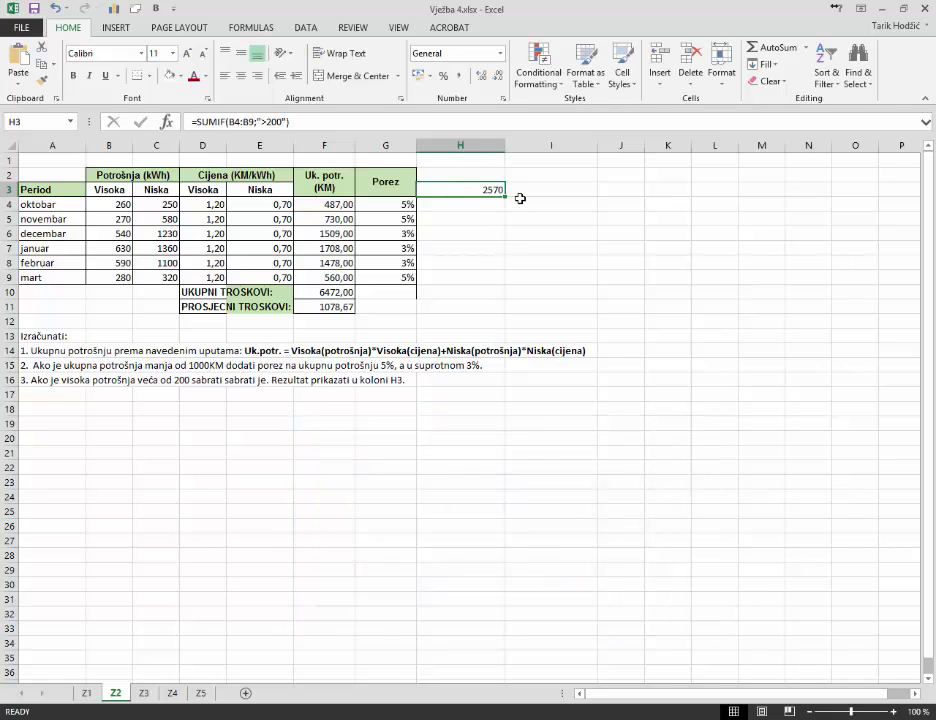
pyautogui.click(520, 200)
pyautogui.click(468, 188)
pyautogui.click(485, 211)
pyautogui.click(476, 190)
pyautogui.moveTo(113, 204); pyautogui.dragTo(116, 277)
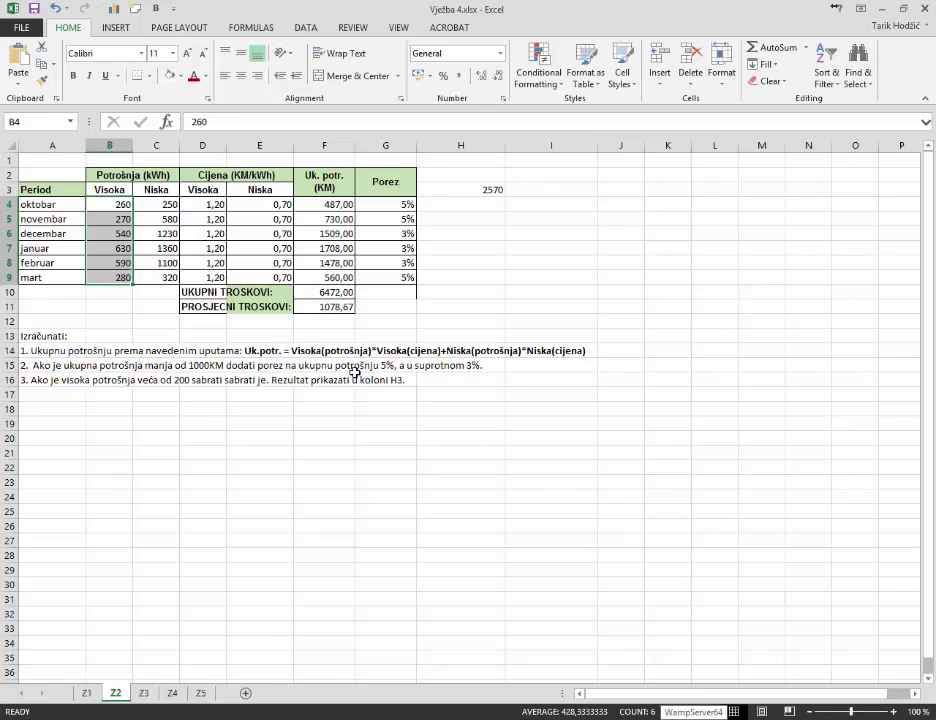
pyautogui.click(310, 307)
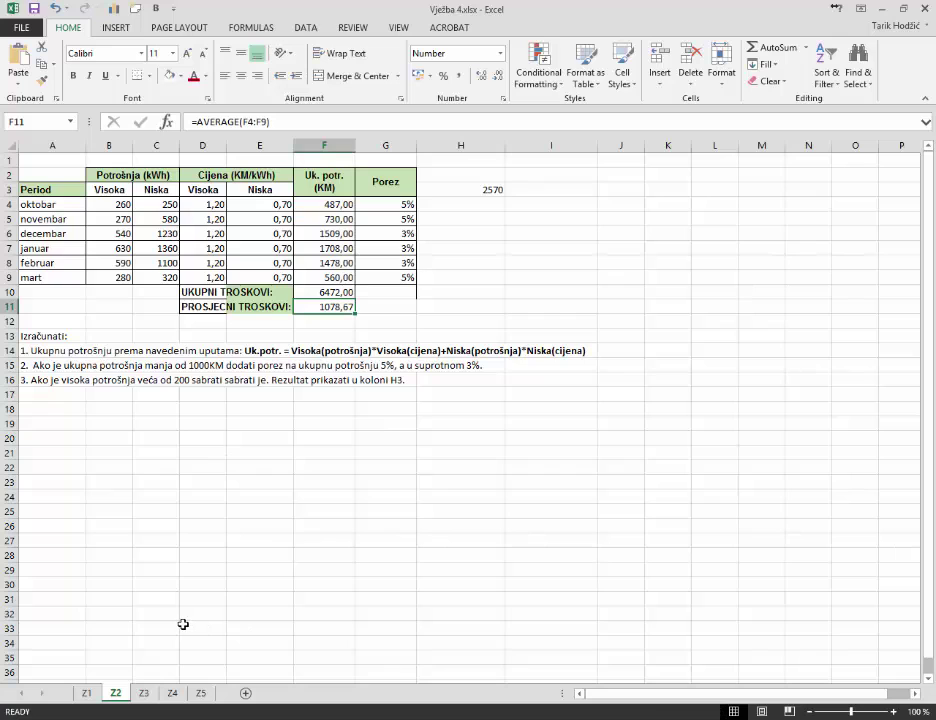
# - Switch to sheet Z3 and review the Prodaja, Trziste and Mesec columns
pyautogui.click(146, 691)
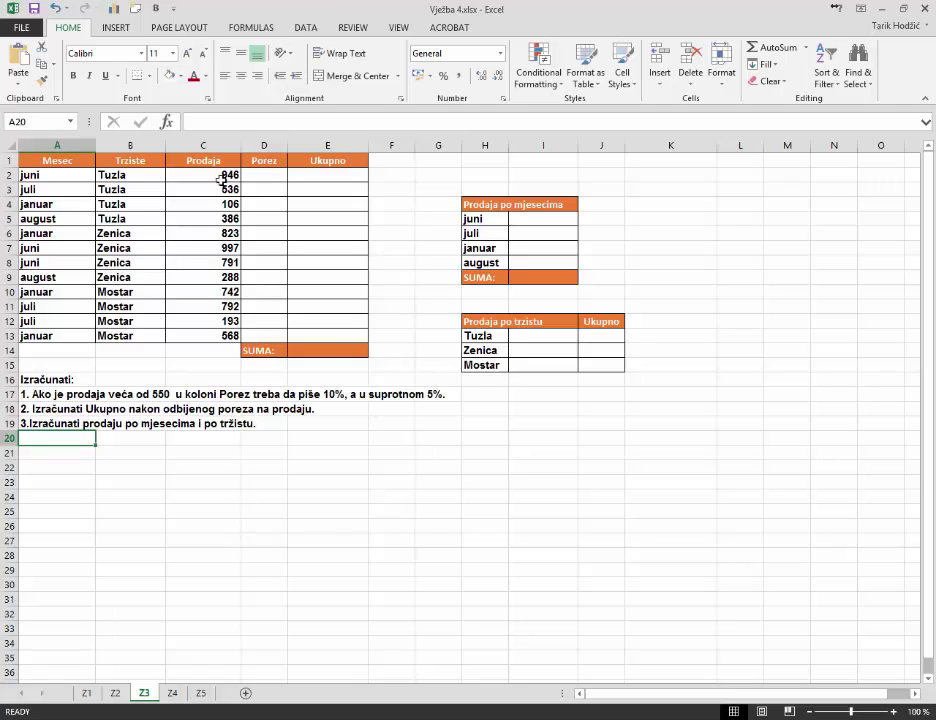
pyautogui.moveTo(226, 176); pyautogui.dragTo(222, 326)
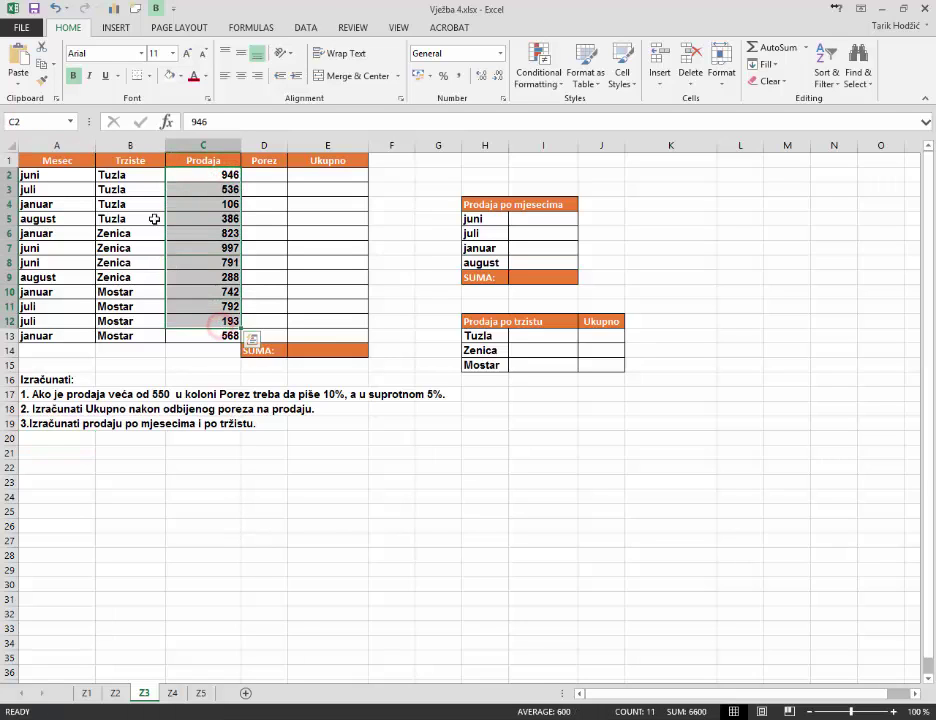
pyautogui.moveTo(139, 175); pyautogui.dragTo(139, 328)
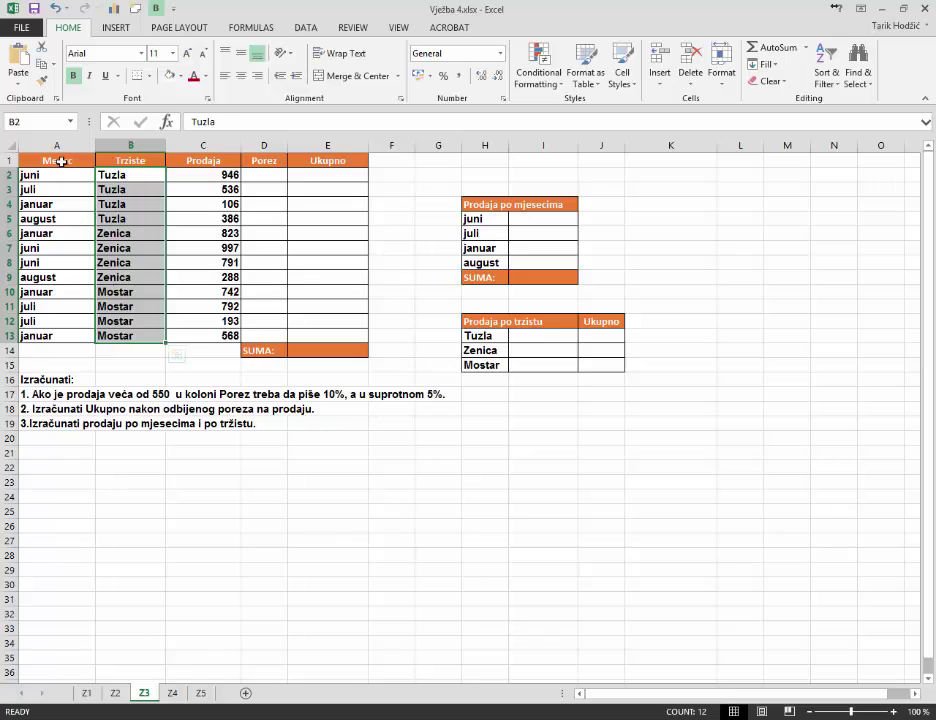
pyautogui.click(60, 160)
pyautogui.moveTo(60, 175); pyautogui.dragTo(85, 337)
pyautogui.click(79, 322)
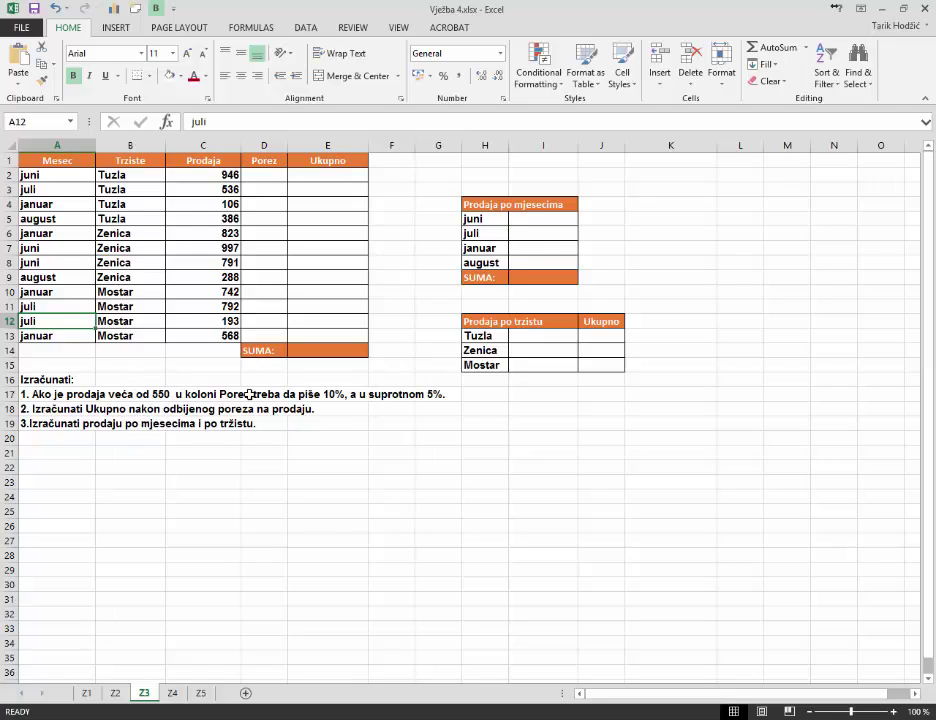
# - Mark out the Porez cells D2:D13 and select D2 for the first tax formula
pyautogui.moveTo(264, 176); pyautogui.dragTo(276, 329)
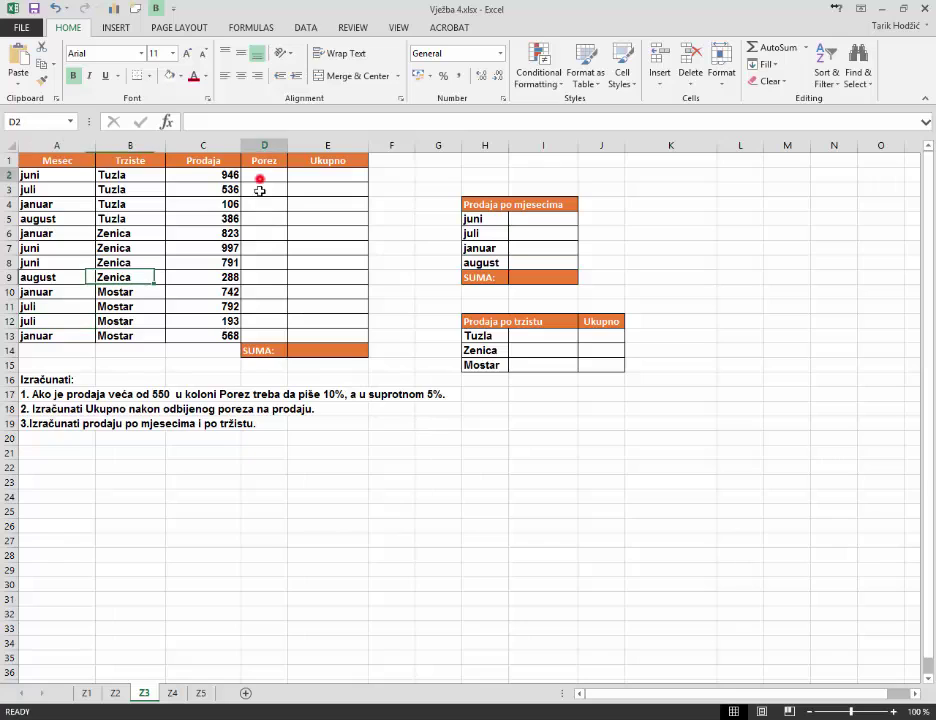
pyautogui.click(276, 329)
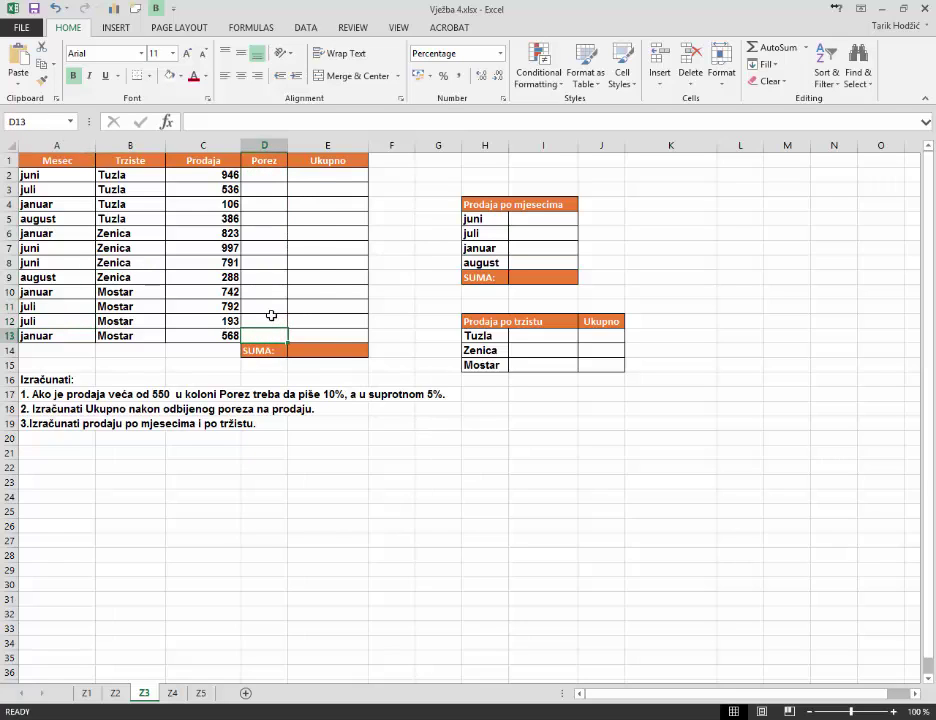
pyautogui.moveTo(257, 175); pyautogui.dragTo(246, 328)
pyautogui.click(246, 329)
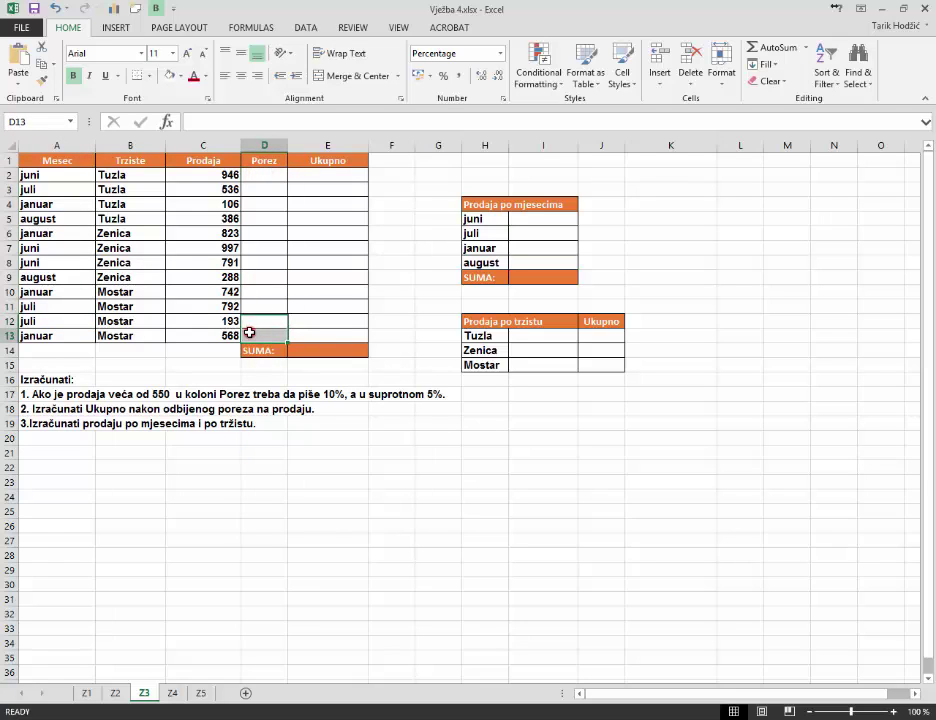
pyautogui.click(243, 177)
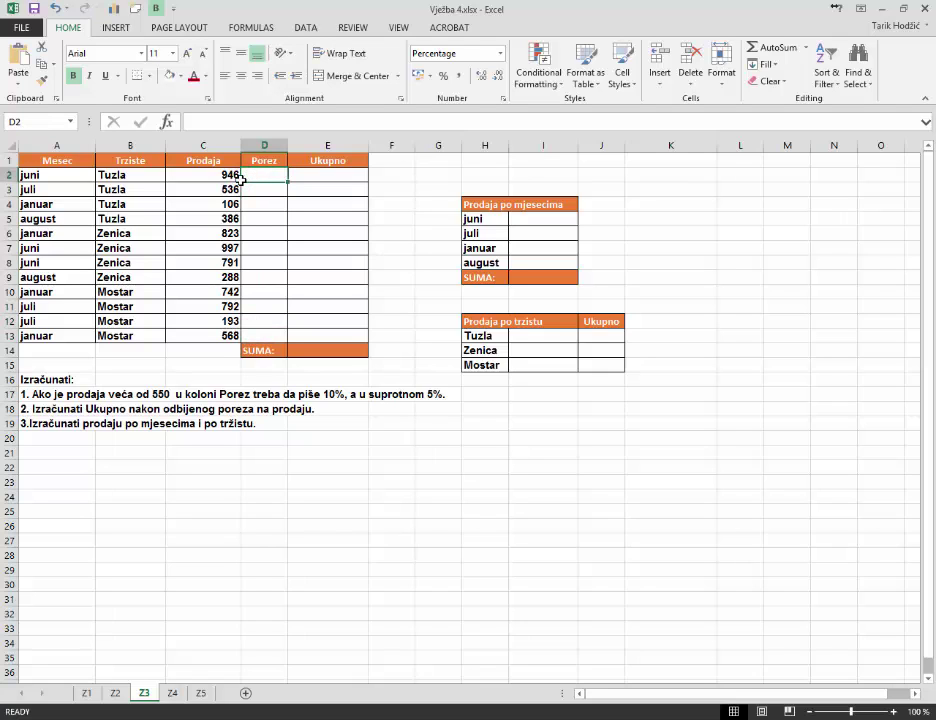
# - Insert =IF(C2>550;10%;5%) in D2 so the first Porez shows 10%
pyautogui.click(167, 122)
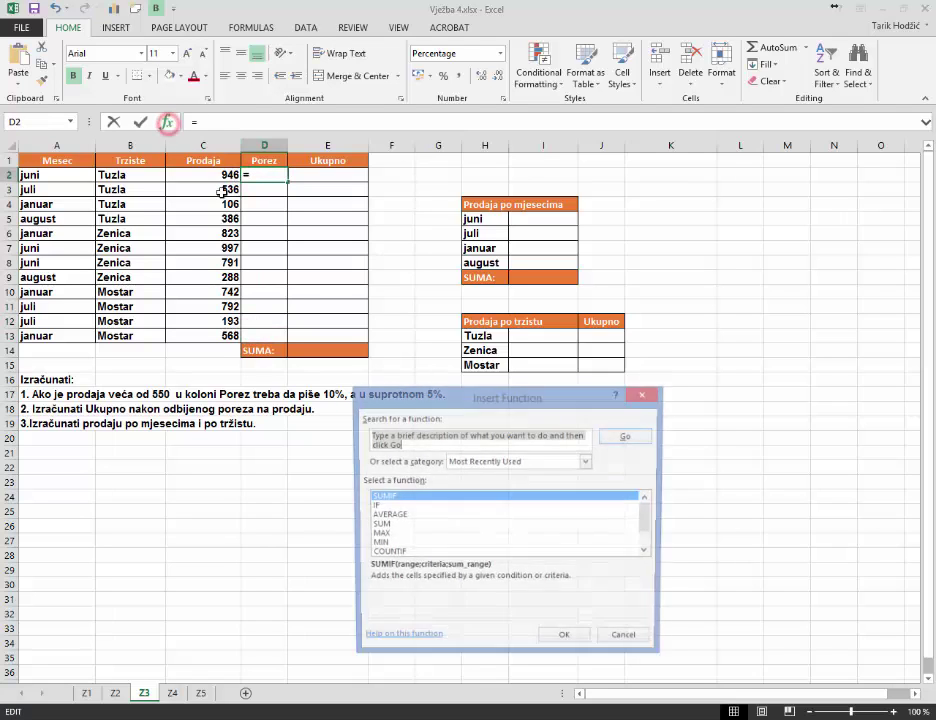
pyautogui.click(391, 506)
pyautogui.doubleClick(391, 506)
pyautogui.moveTo(449, 367); pyautogui.dragTo(422, 435)
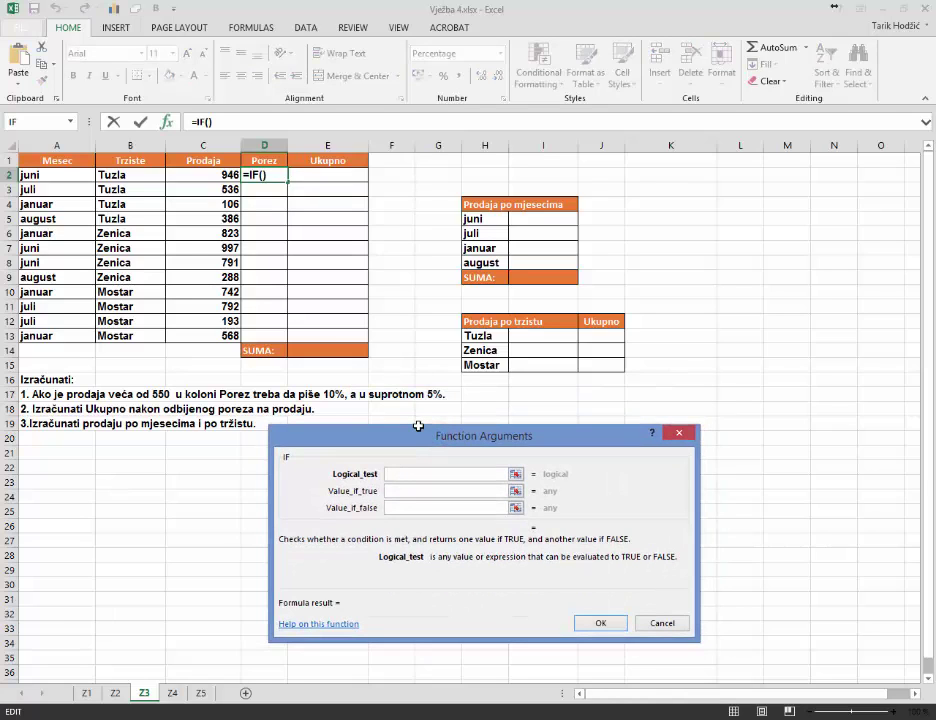
pyautogui.click(217, 175)
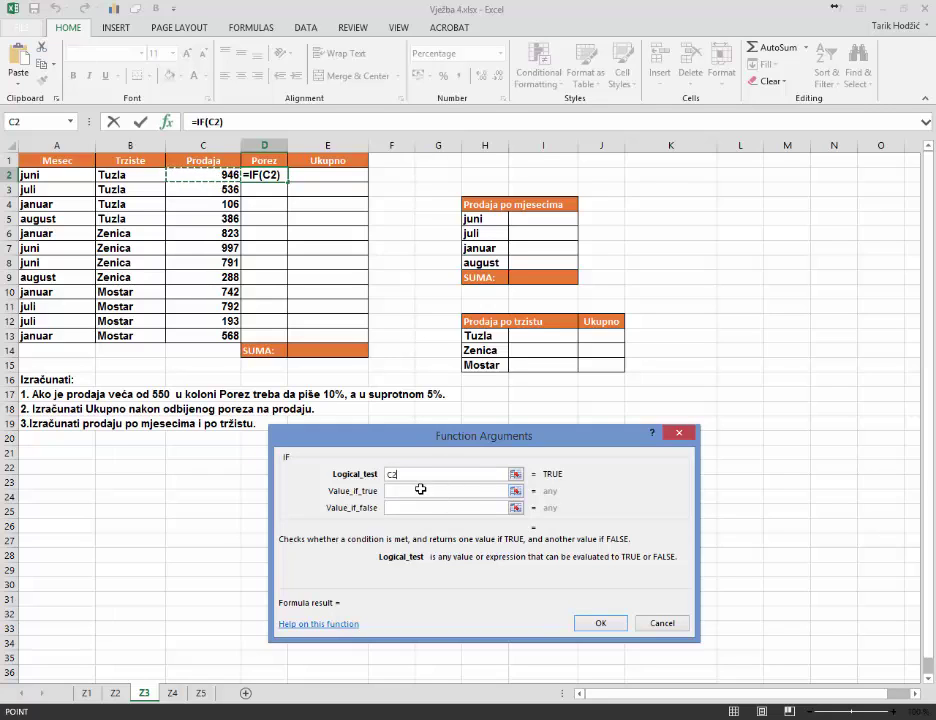
pyautogui.write('>')
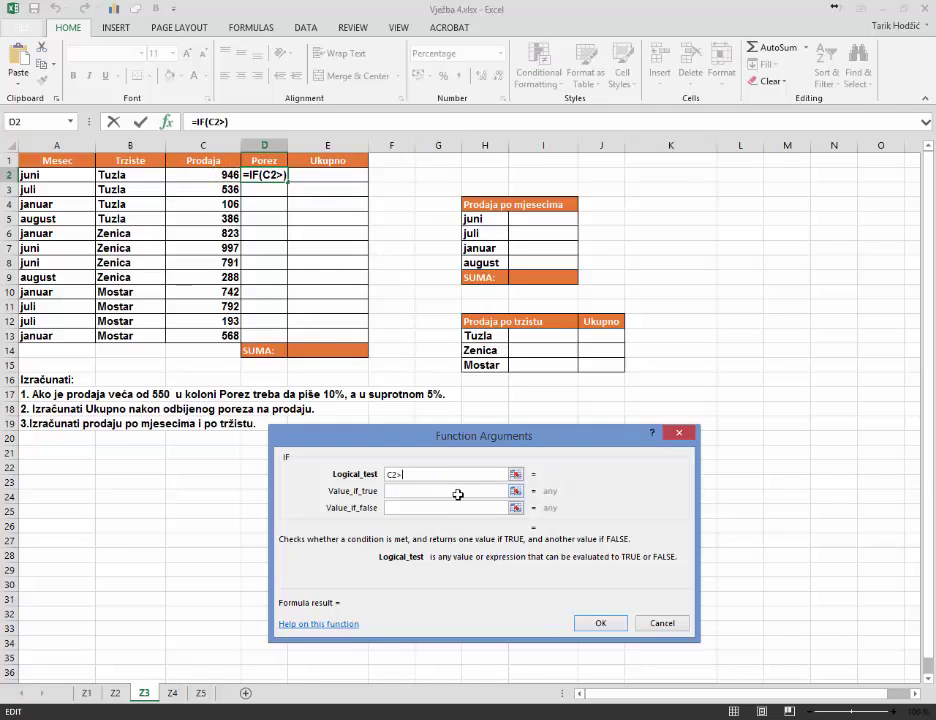
pyautogui.write('55')
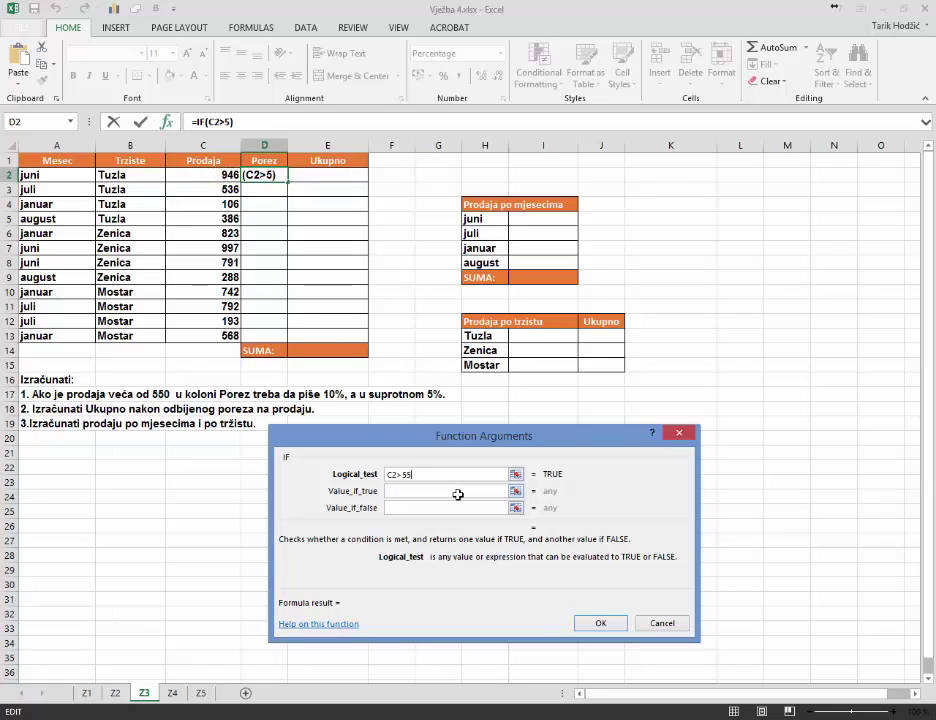
pyautogui.write('50')
pyautogui.click(458, 491)
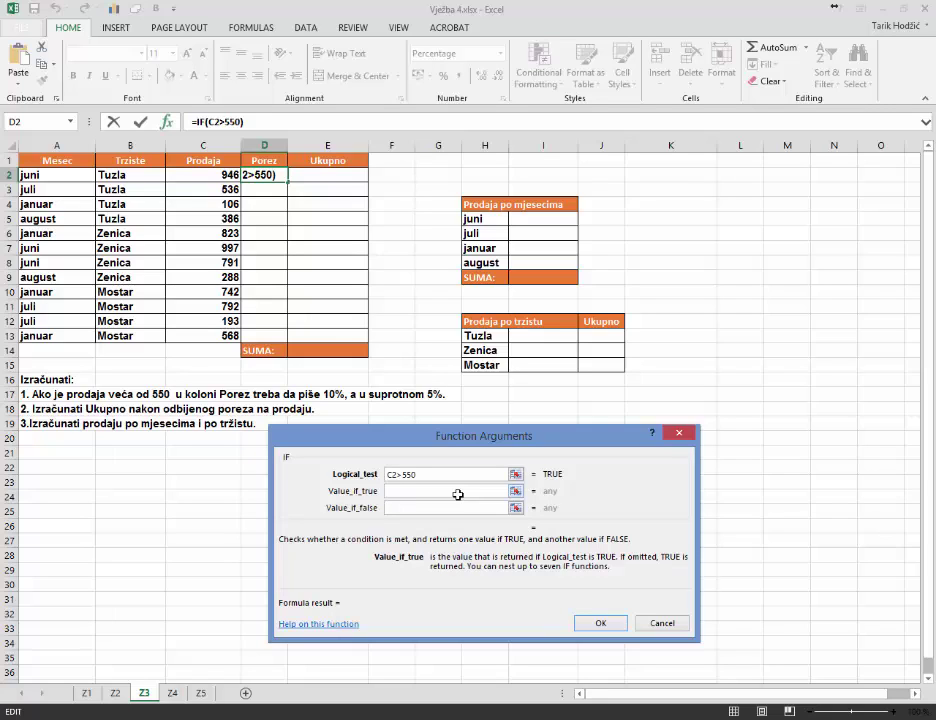
pyautogui.write('1')
pyautogui.write('0%')
pyautogui.press('Tab')
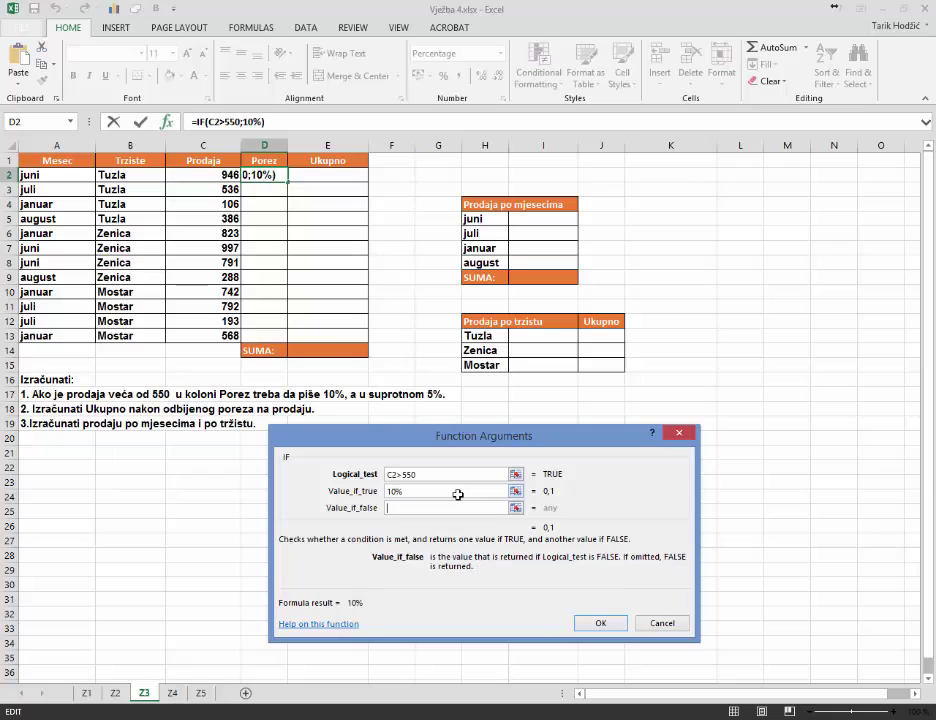
pyautogui.write('5%')
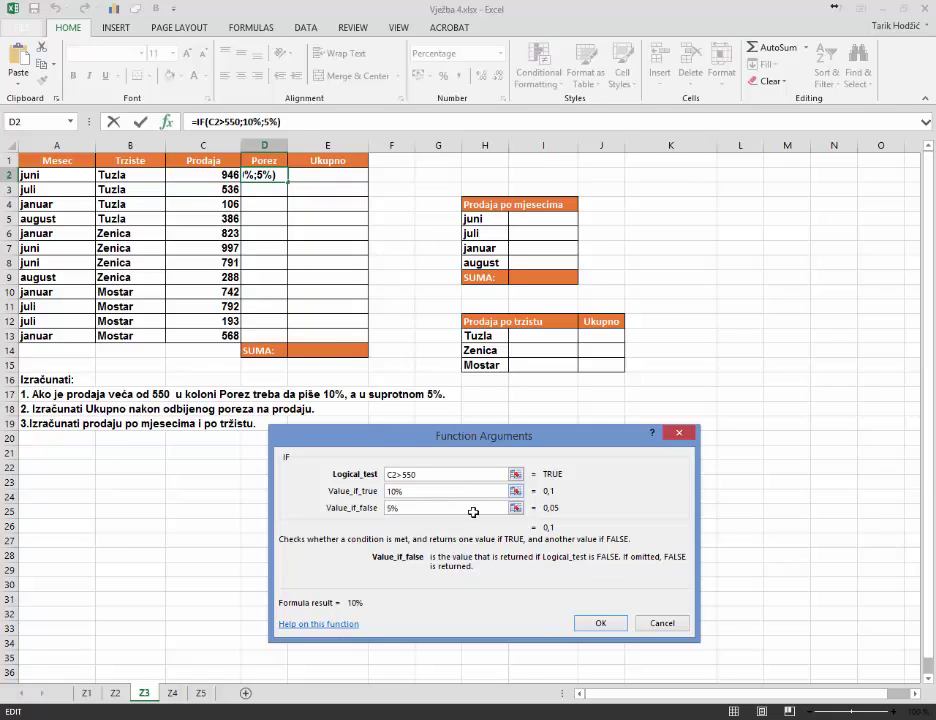
pyautogui.click(605, 614)
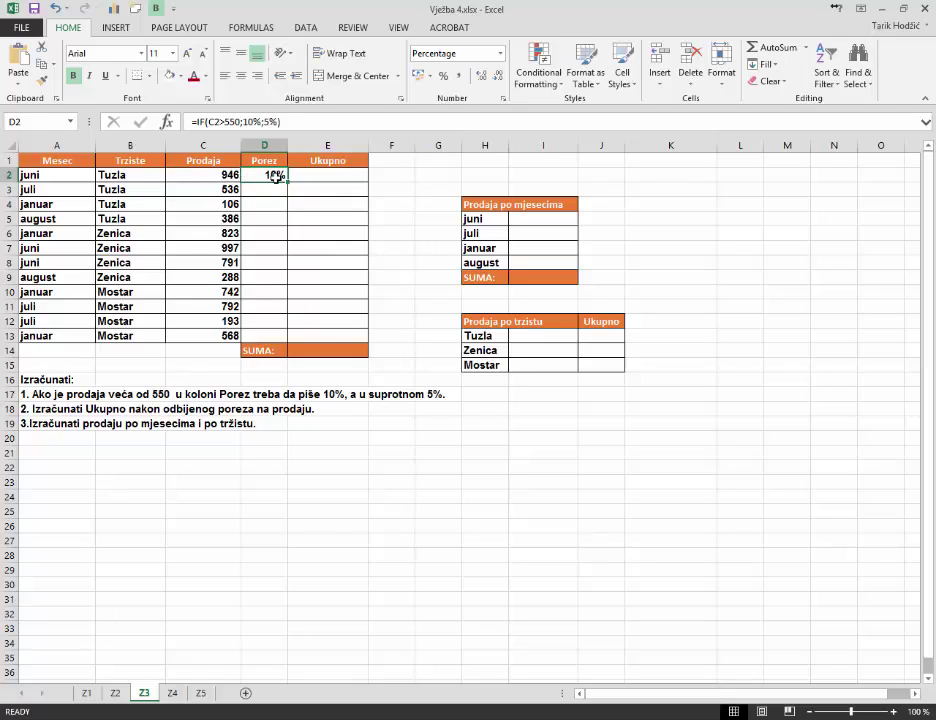
# - Fill D2's IF formula down to D13 and check the copies in D12 and D3
pyautogui.moveTo(286, 182); pyautogui.dragTo(268, 340)
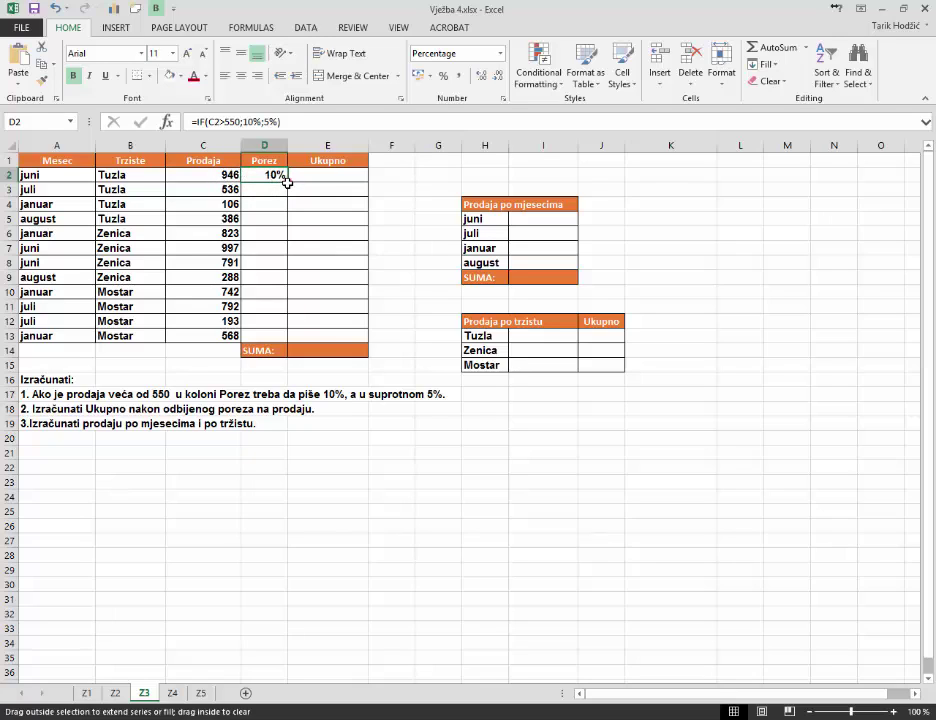
pyautogui.click(262, 322)
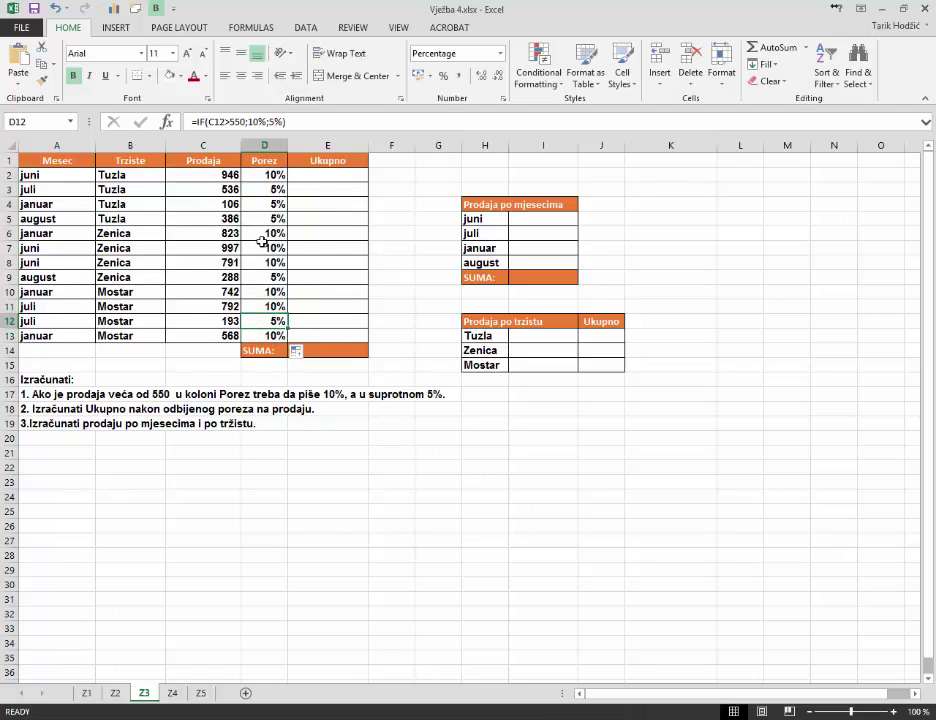
pyautogui.click(222, 189)
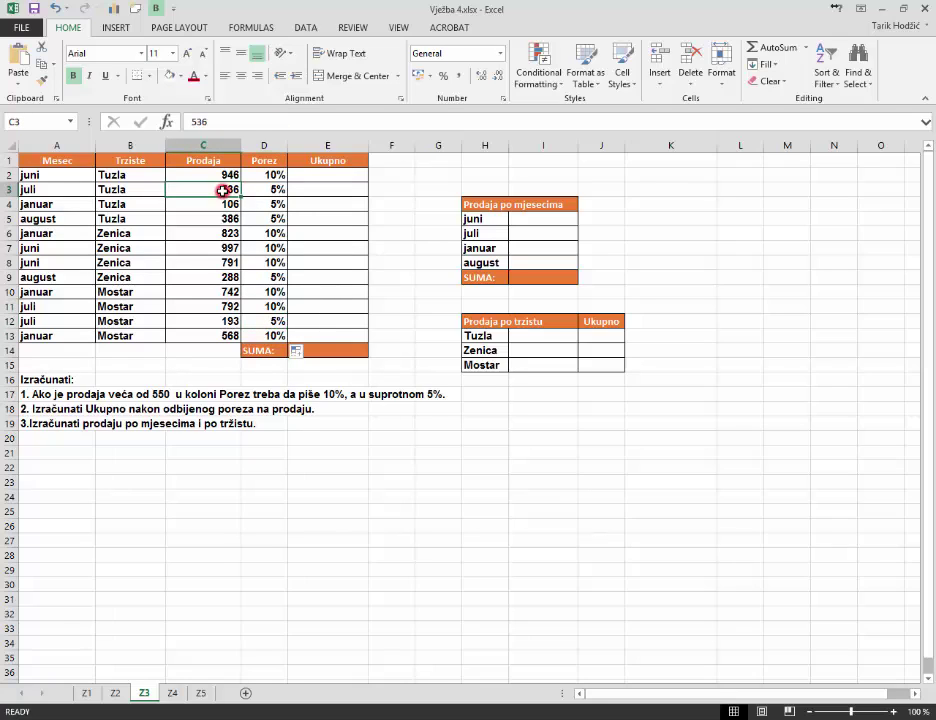
pyautogui.click(261, 189)
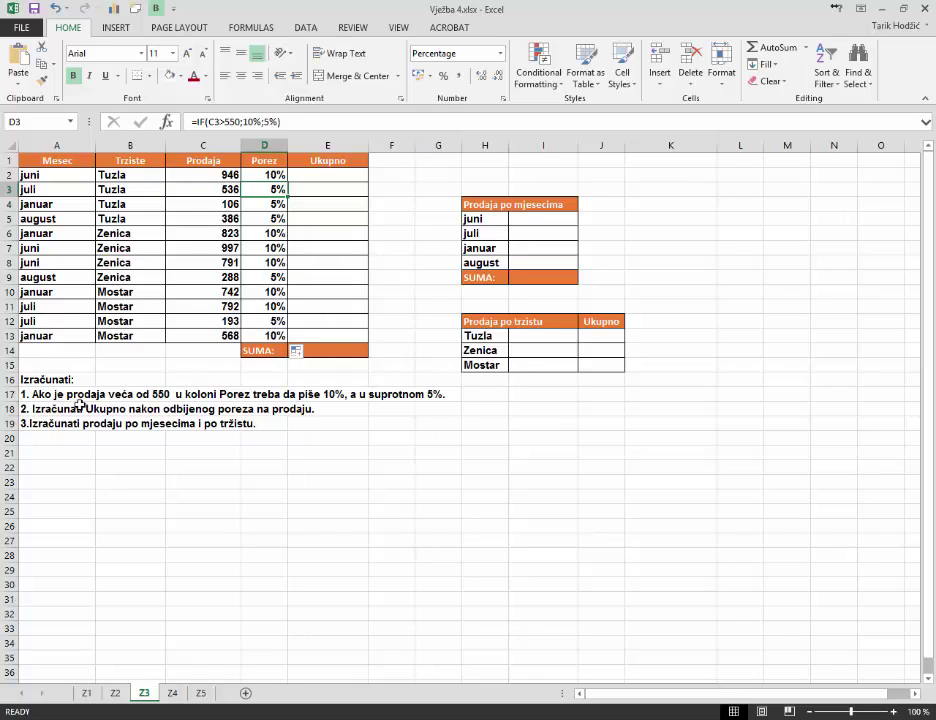
# - Look over the empty Ukupno cells E2:E13 and select E2
pyautogui.moveTo(327, 175)
pyautogui.mouseDown()
pyautogui.moveTo(324, 318)
pyautogui.moveTo(302, 338)
pyautogui.mouseUp()
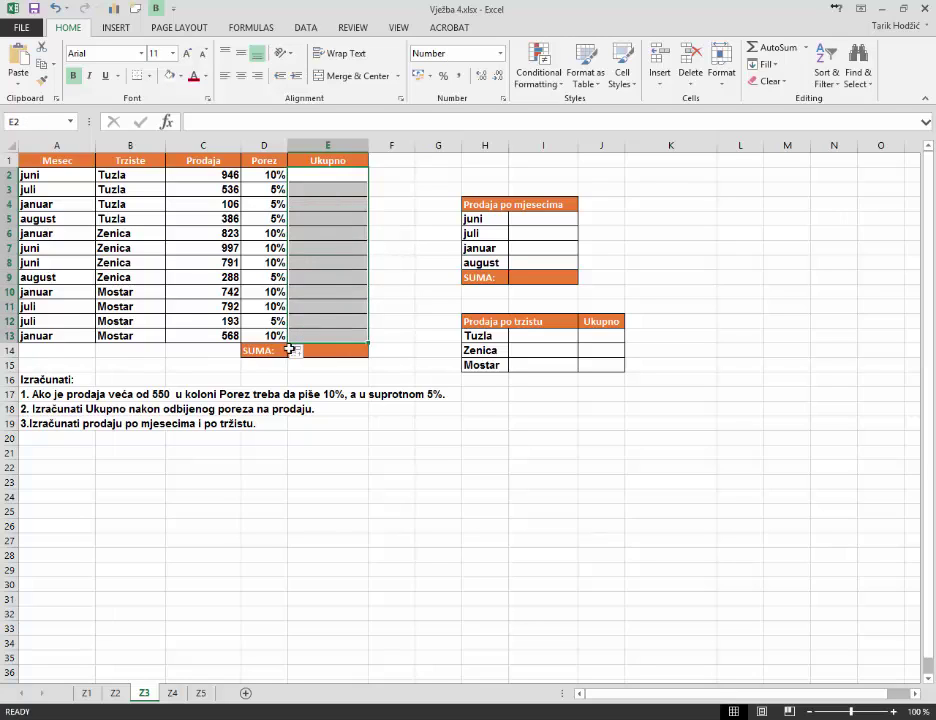
pyautogui.click(120, 424)
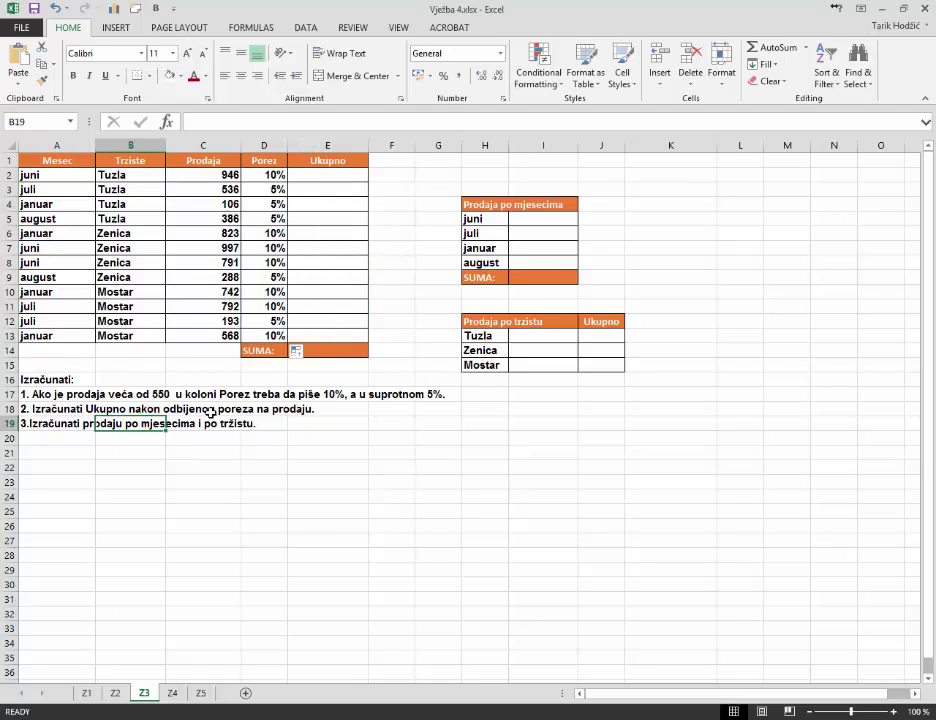
pyautogui.click(326, 181)
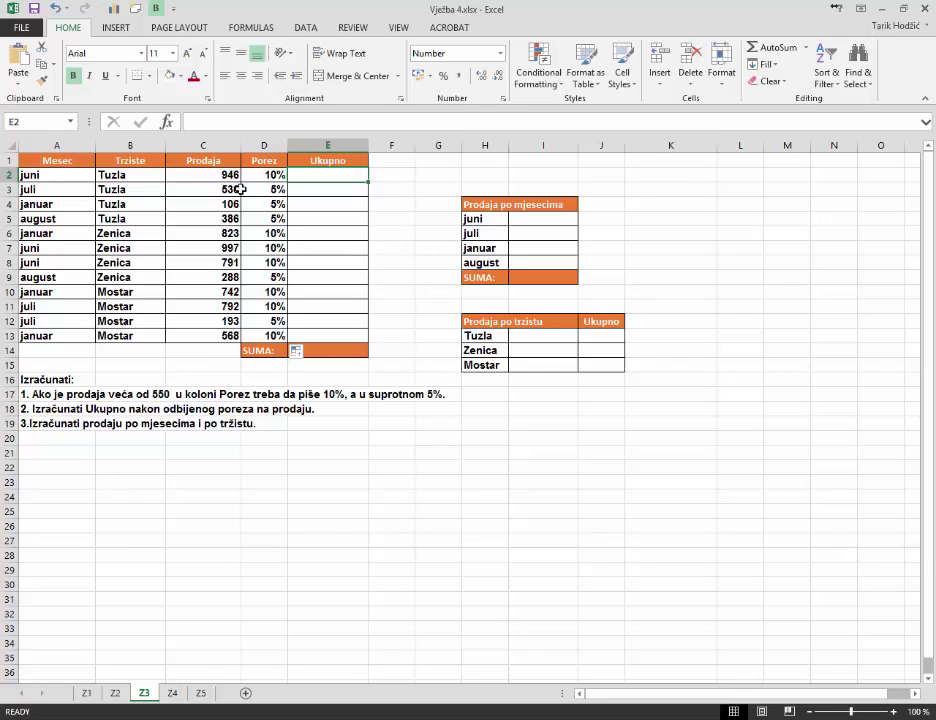
# - Enter the after-tax formula =C2-(C2*D2) in E2, giving 851,40
pyautogui.write('=')
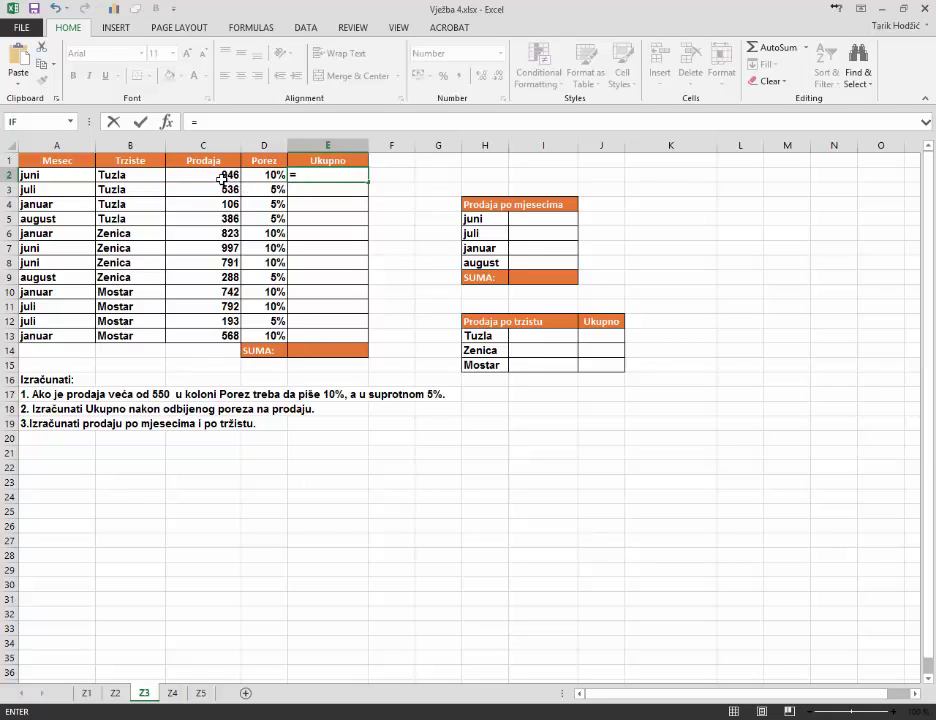
pyautogui.click(222, 178)
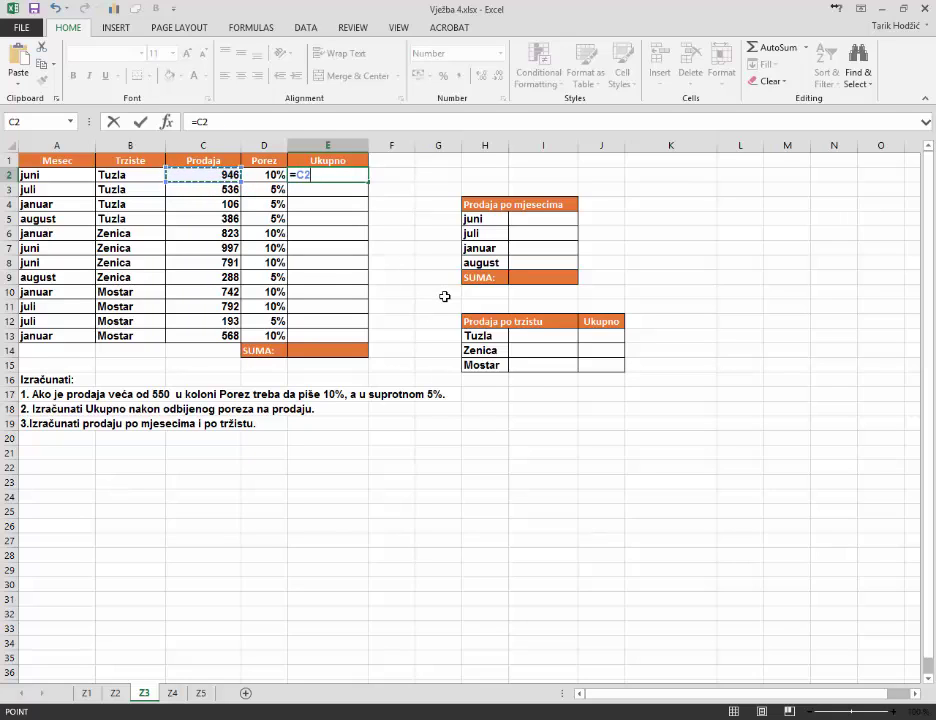
pyautogui.write('-(')
pyautogui.write('c')
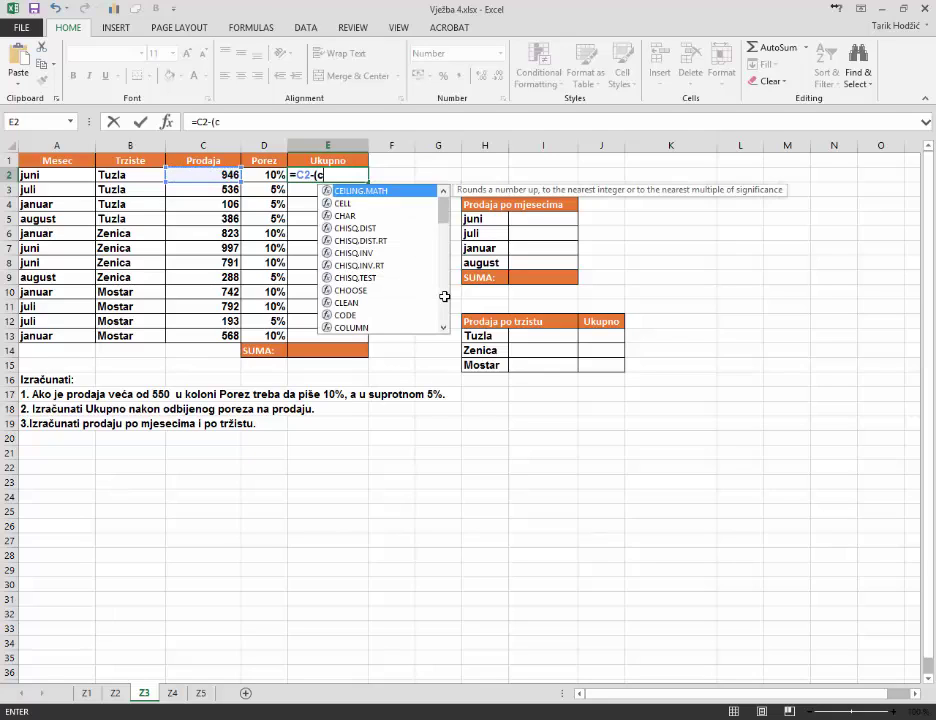
pyautogui.write('2*')
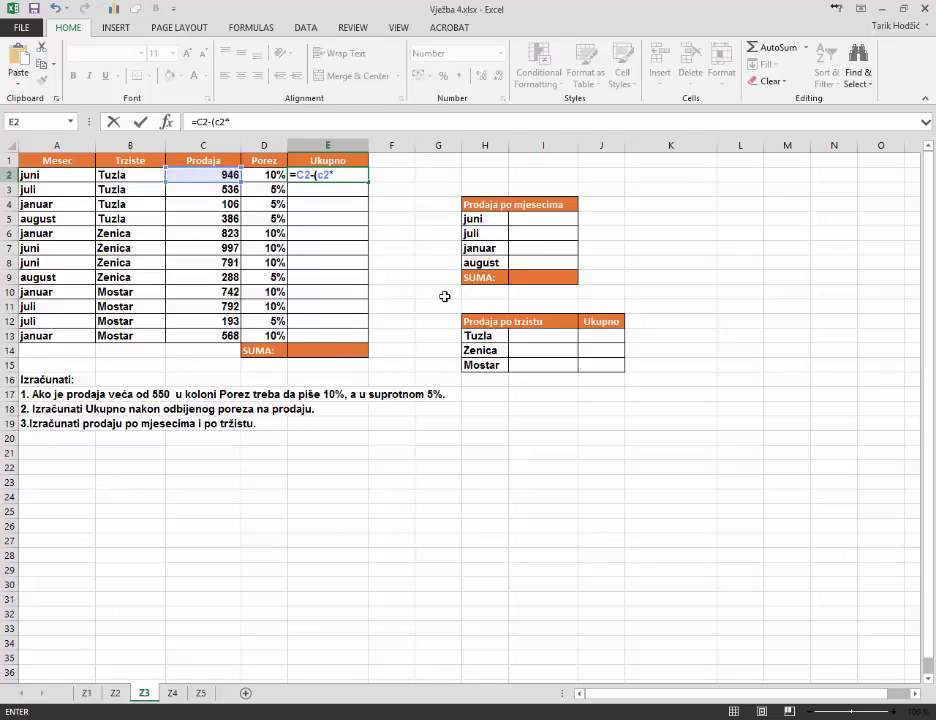
pyautogui.click(265, 175)
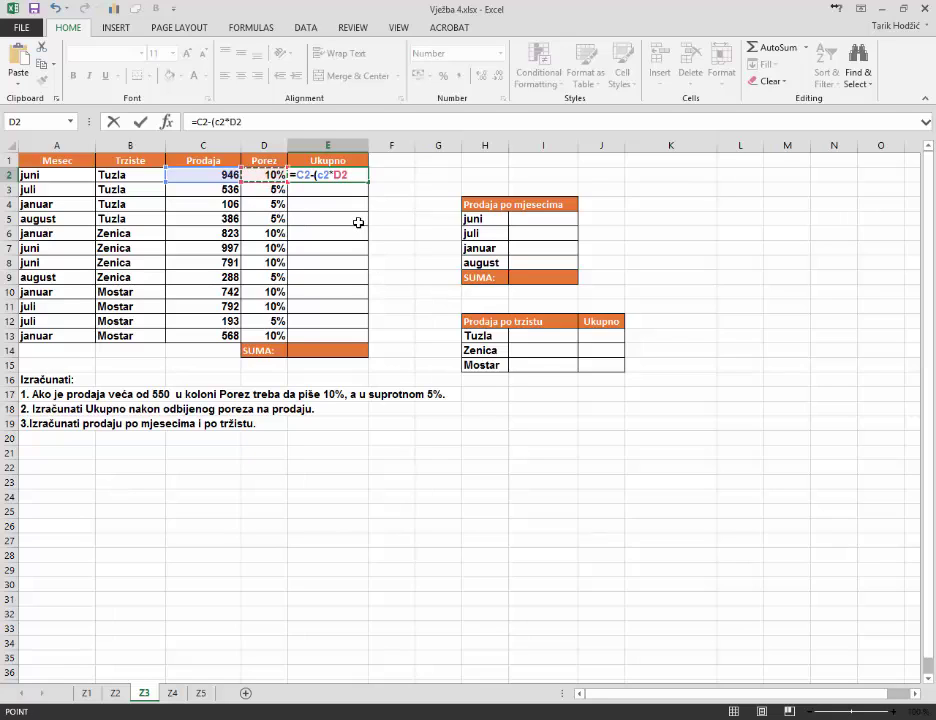
pyautogui.write(')')
pyautogui.press('Return')
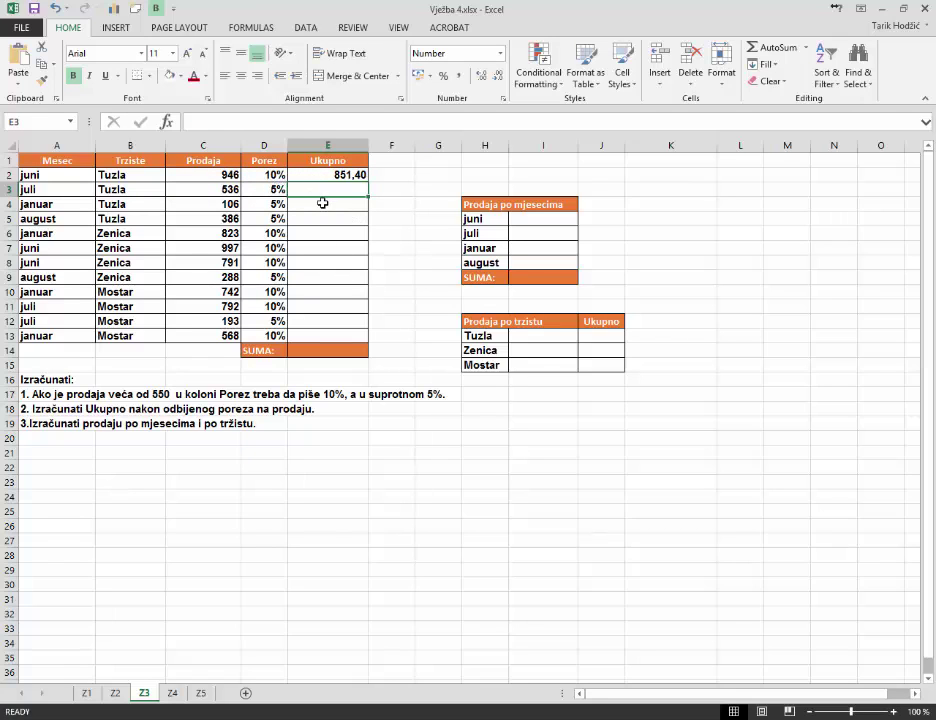
# - Copy E2's formula down to E13 and spot-check rows E3, E4, E5 and E8
pyautogui.click(328, 179)
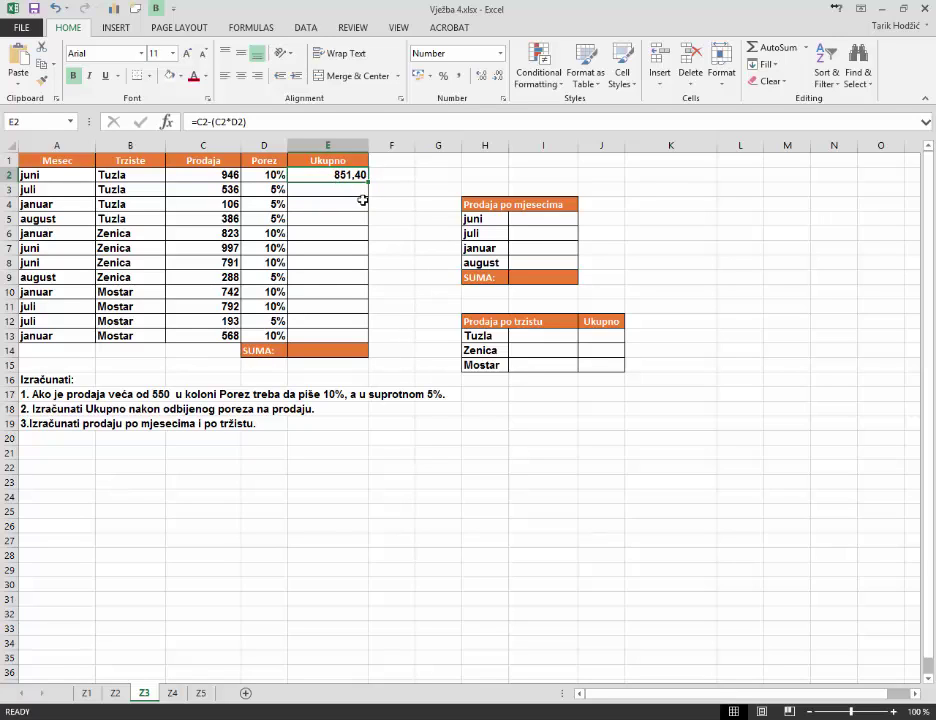
pyautogui.moveTo(368, 180); pyautogui.dragTo(358, 338)
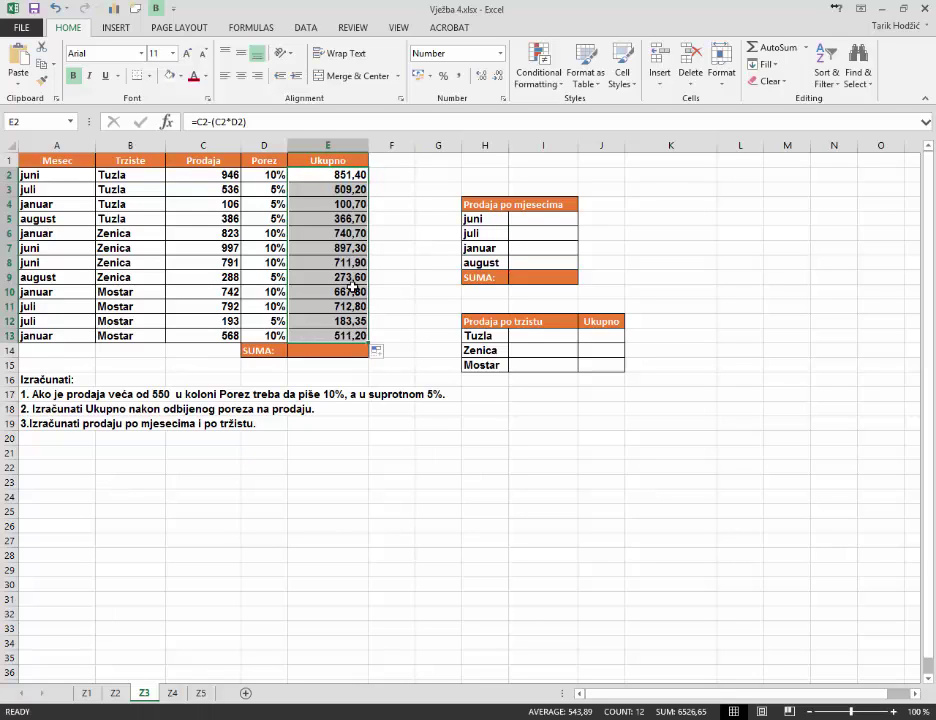
pyautogui.click(337, 190)
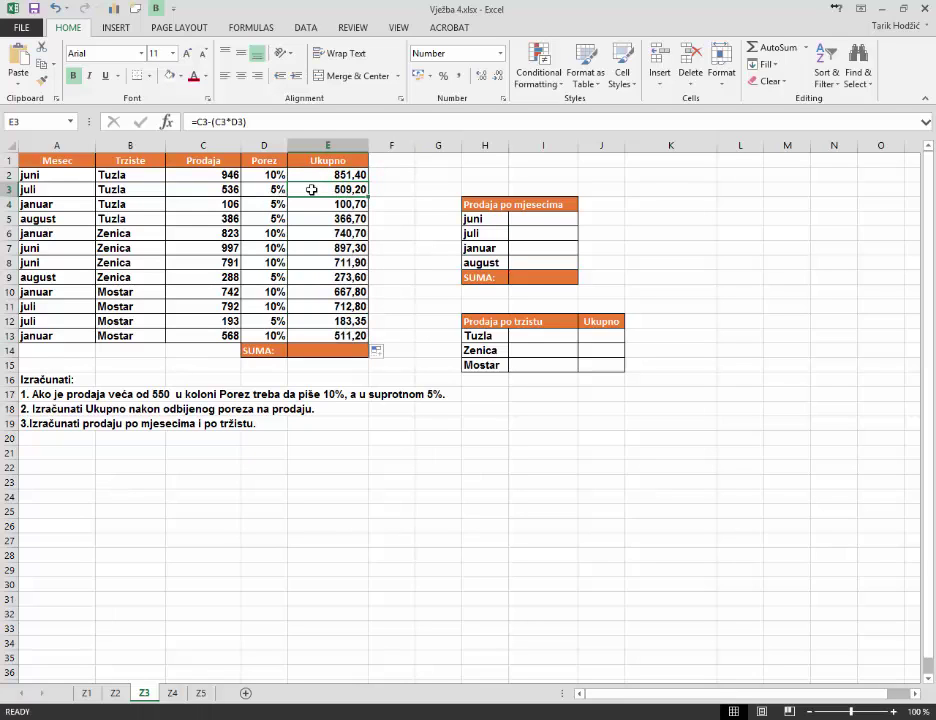
pyautogui.click(333, 220)
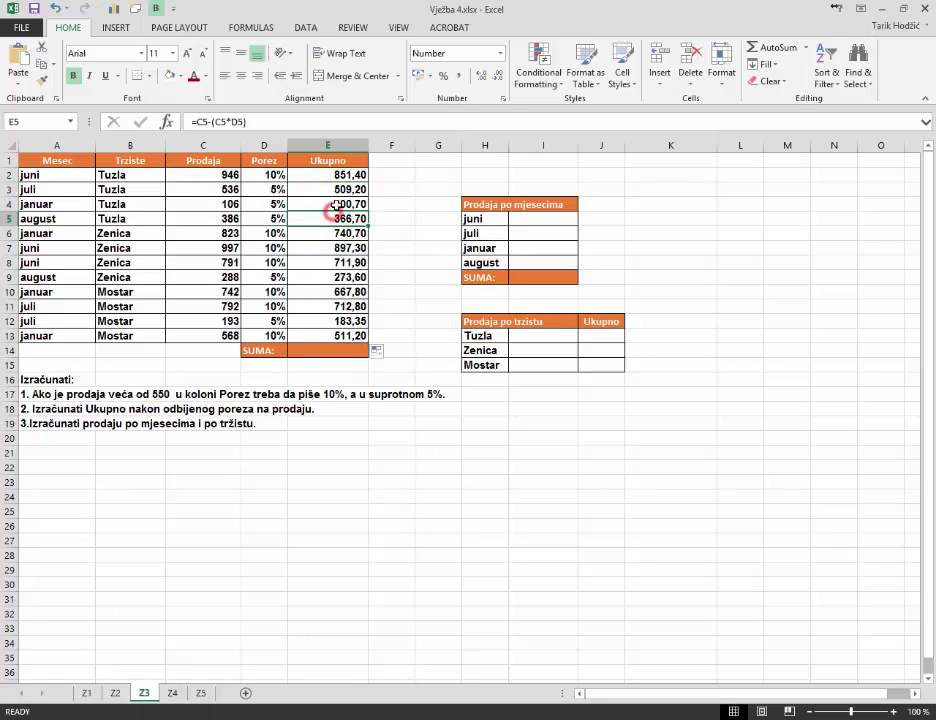
pyautogui.click(336, 206)
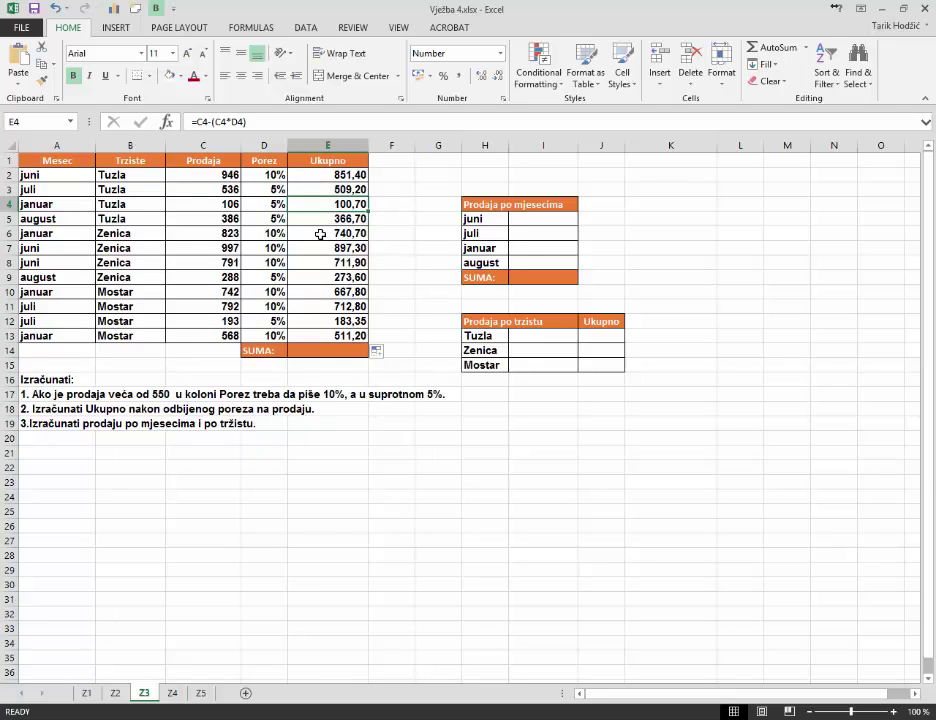
pyautogui.click(314, 205)
pyautogui.click(321, 259)
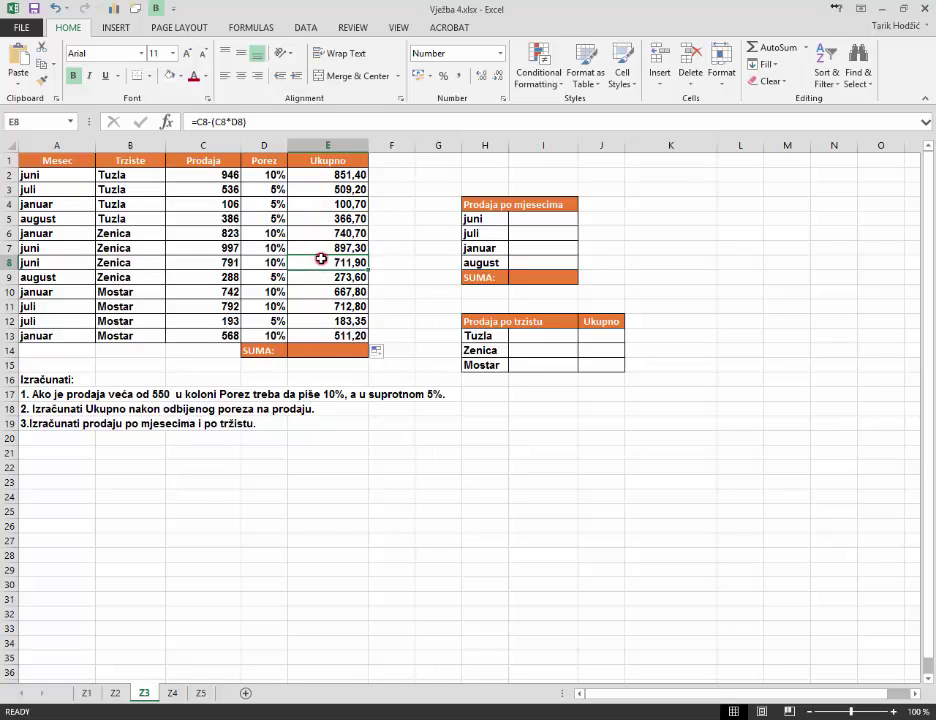
# - Enter =SUM(E2:E13) in SUMA cell E14, showing 6.526,65
pyautogui.click(303, 351)
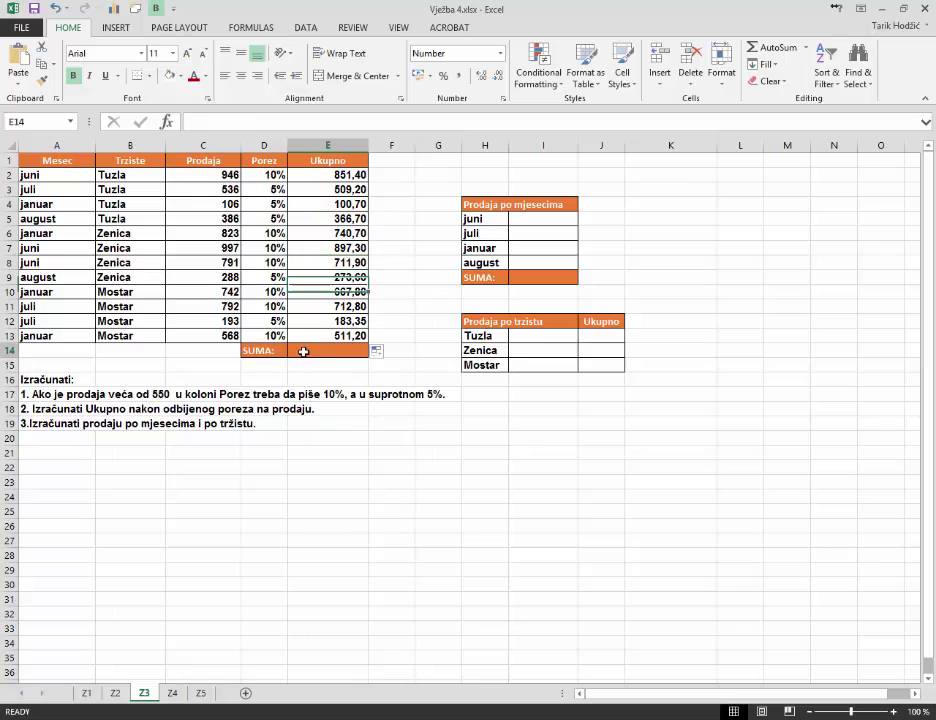
pyautogui.click(303, 351)
pyautogui.write('=s')
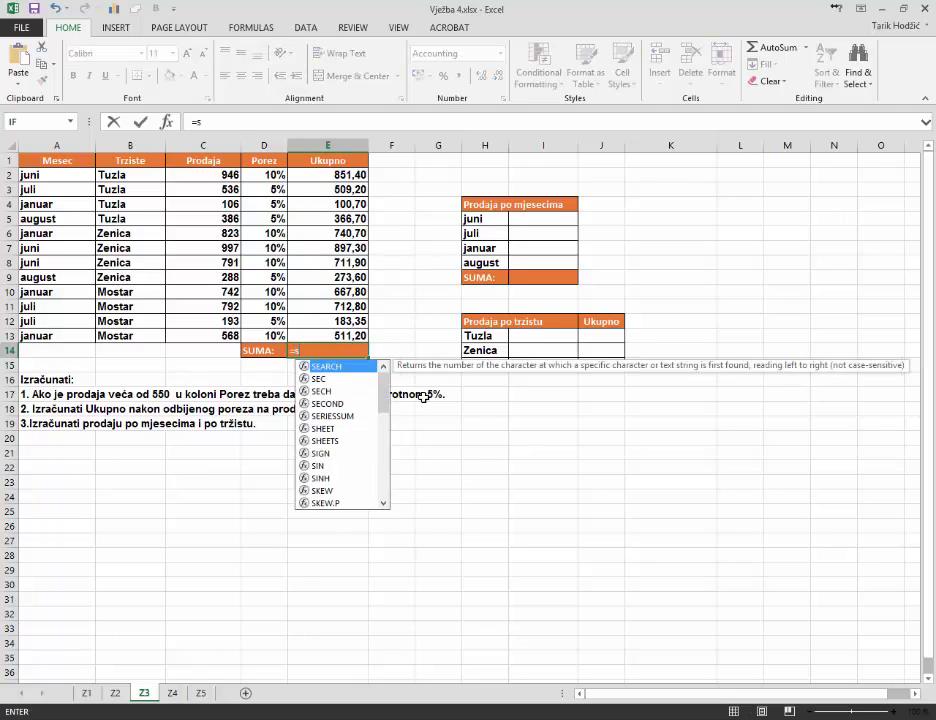
pyautogui.write('um(')
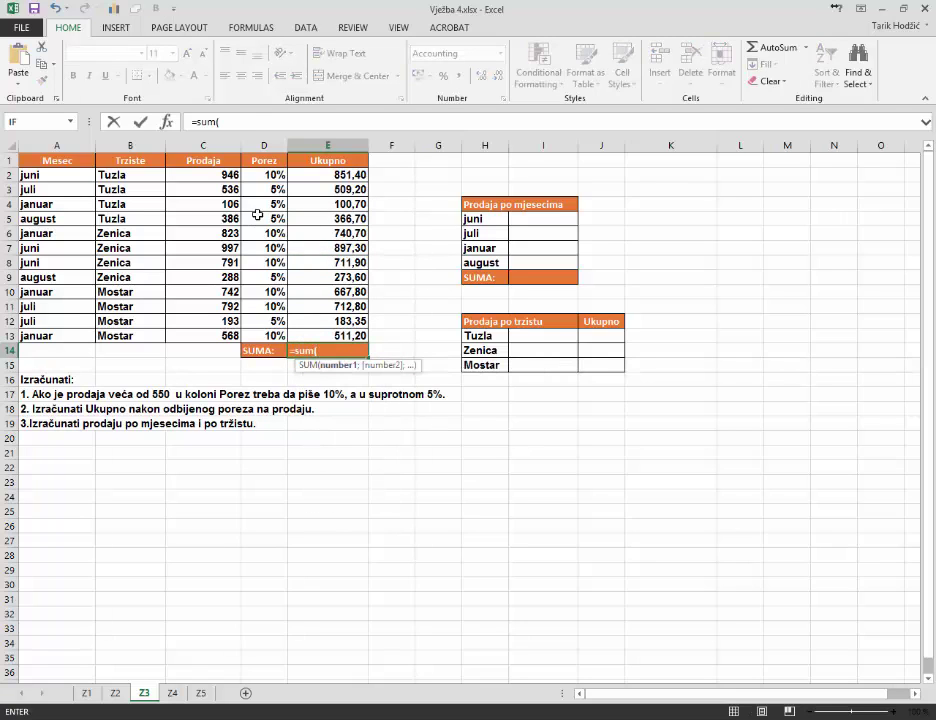
pyautogui.moveTo(328, 175); pyautogui.dragTo(341, 338)
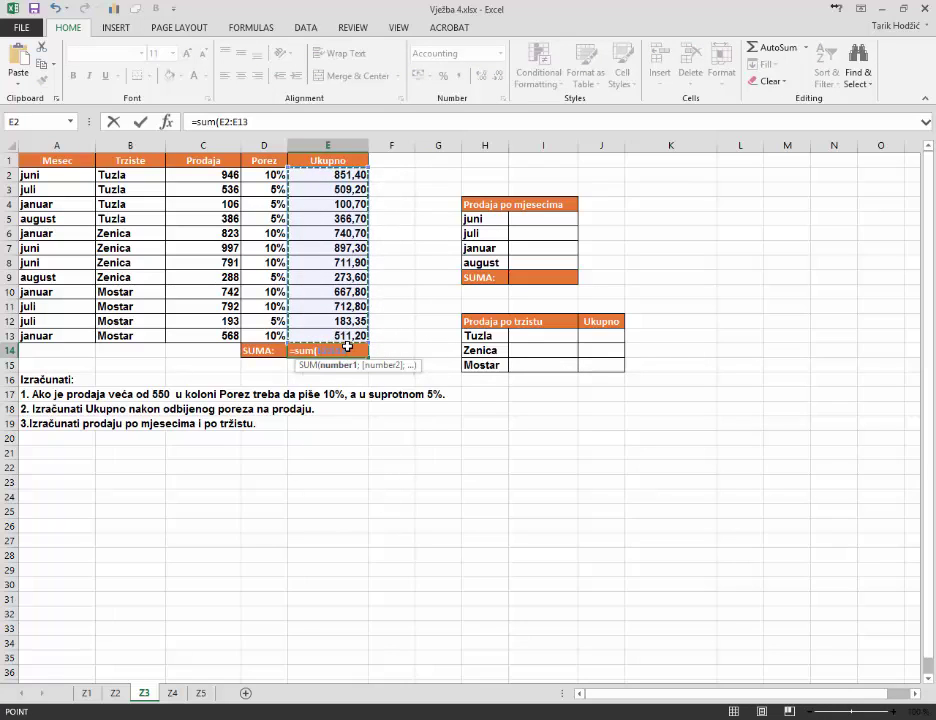
pyautogui.press('Return')
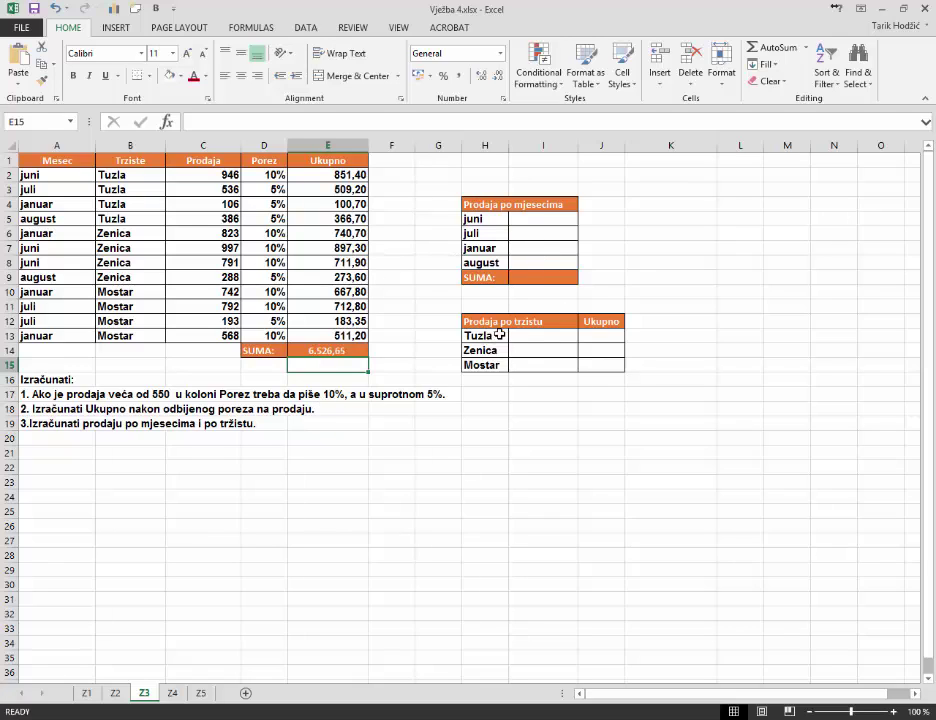
# - Point out the juni rows in the month column and select the juni total cell I5
pyautogui.click(542, 220)
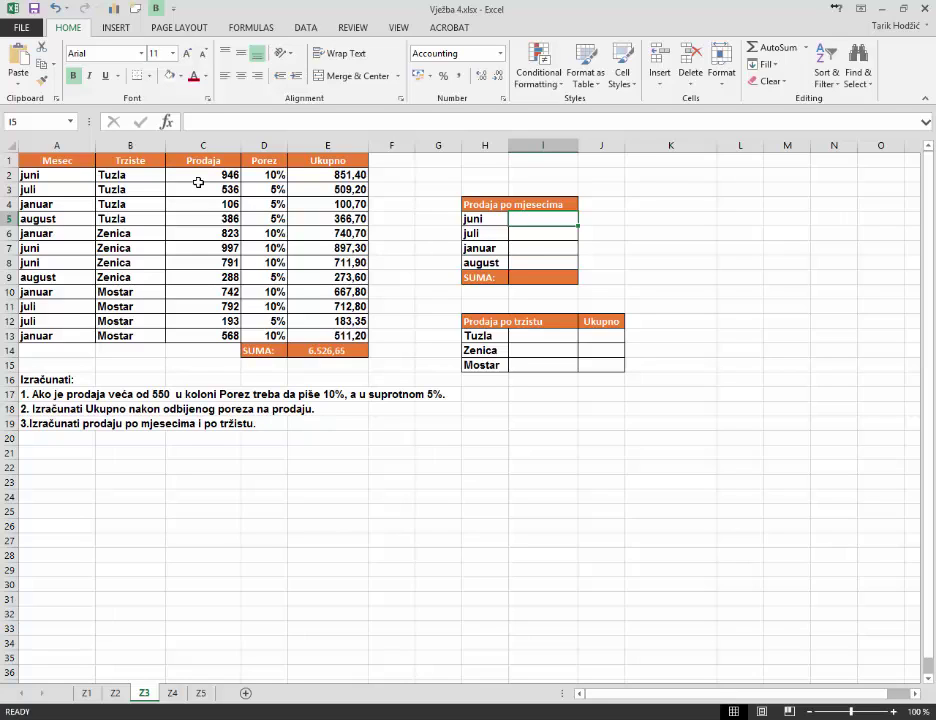
pyautogui.click(63, 174)
pyautogui.click(46, 247)
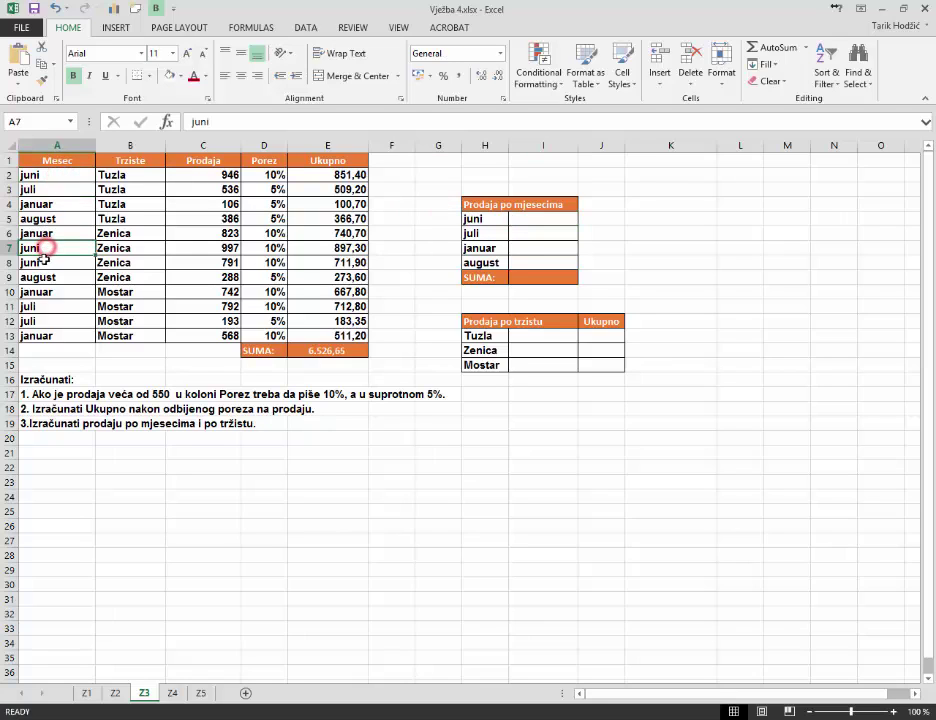
pyautogui.click(541, 223)
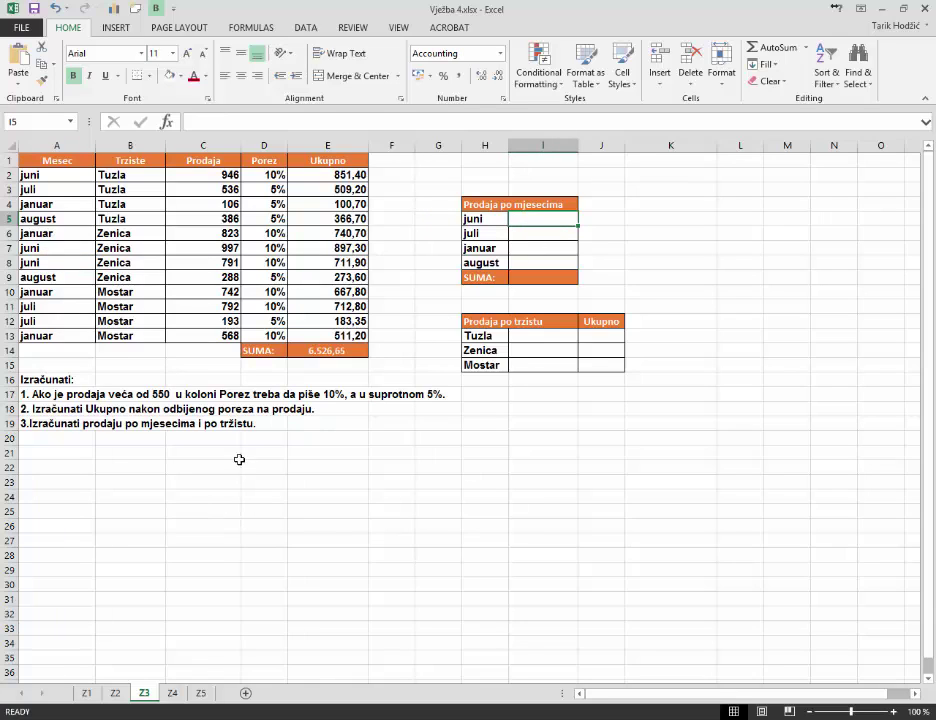
# - Enter =SUMIF(A2:A13;"juni";C2:C13) in I5 for 2.734,00, and autofit column I
pyautogui.click(166, 121)
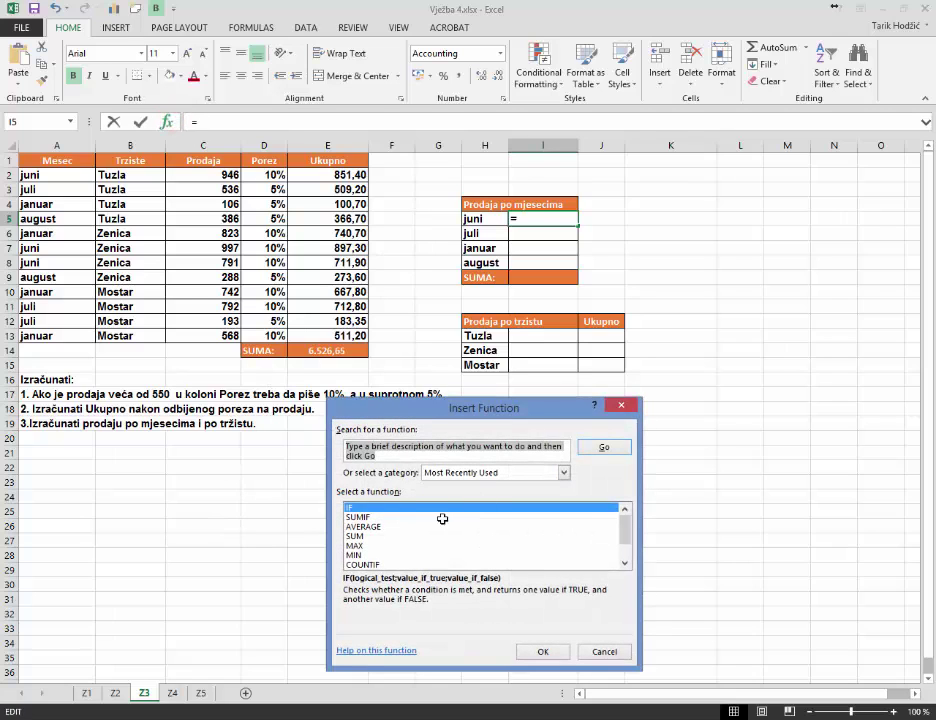
pyautogui.doubleClick(359, 518)
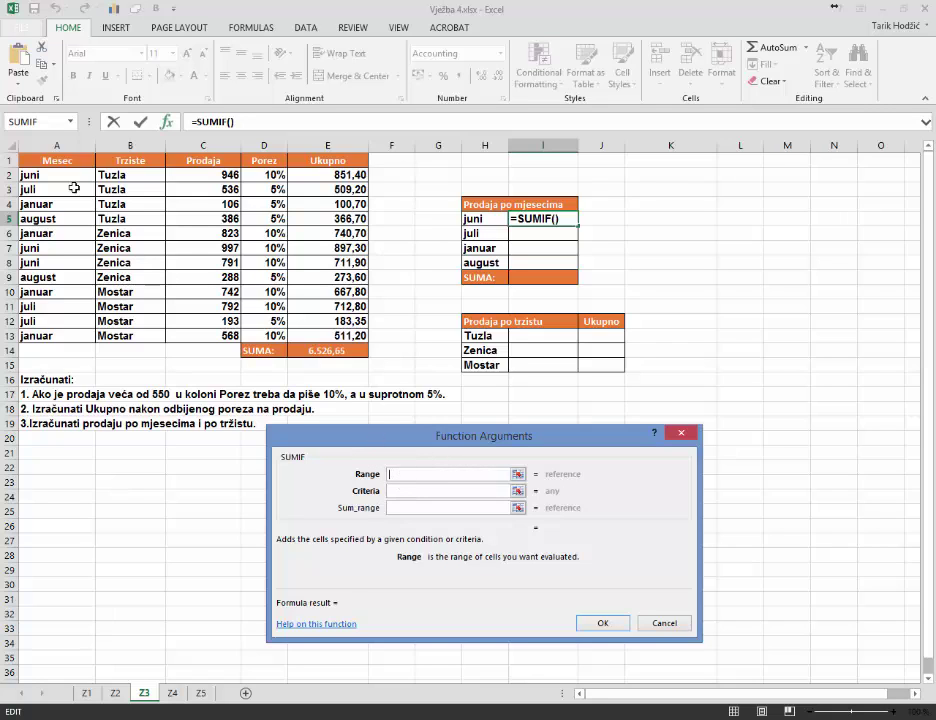
pyautogui.moveTo(64, 170); pyautogui.dragTo(61, 341)
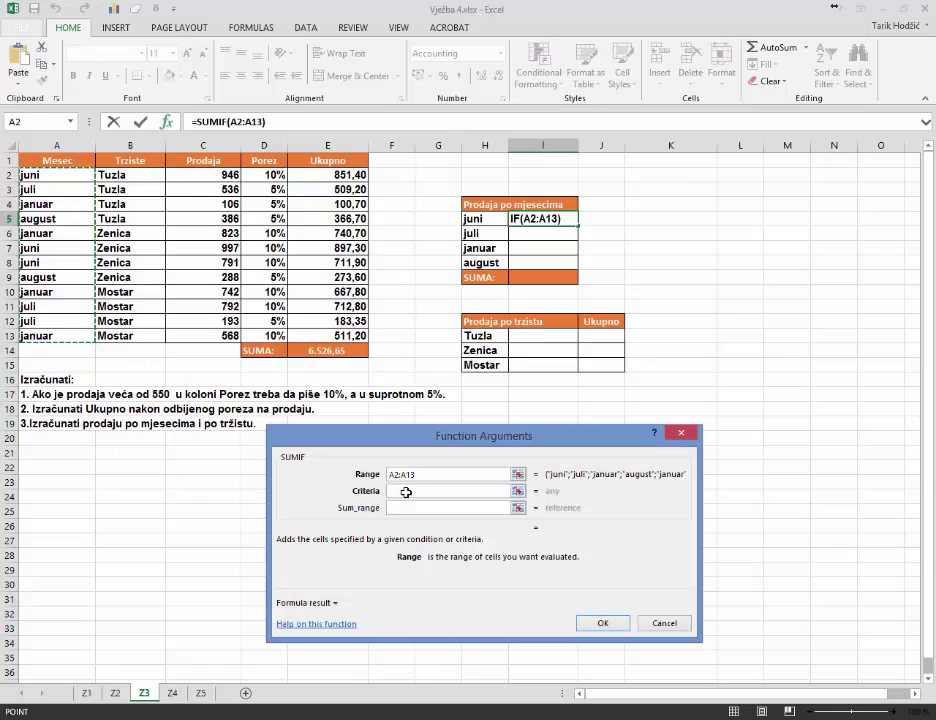
pyautogui.click(406, 492)
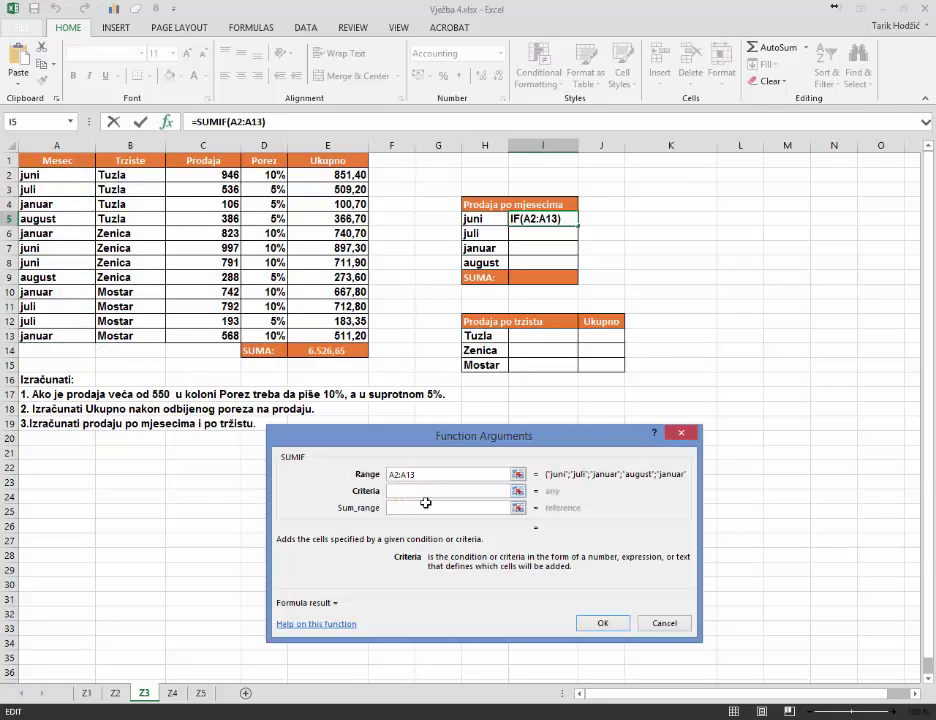
pyautogui.write('ju')
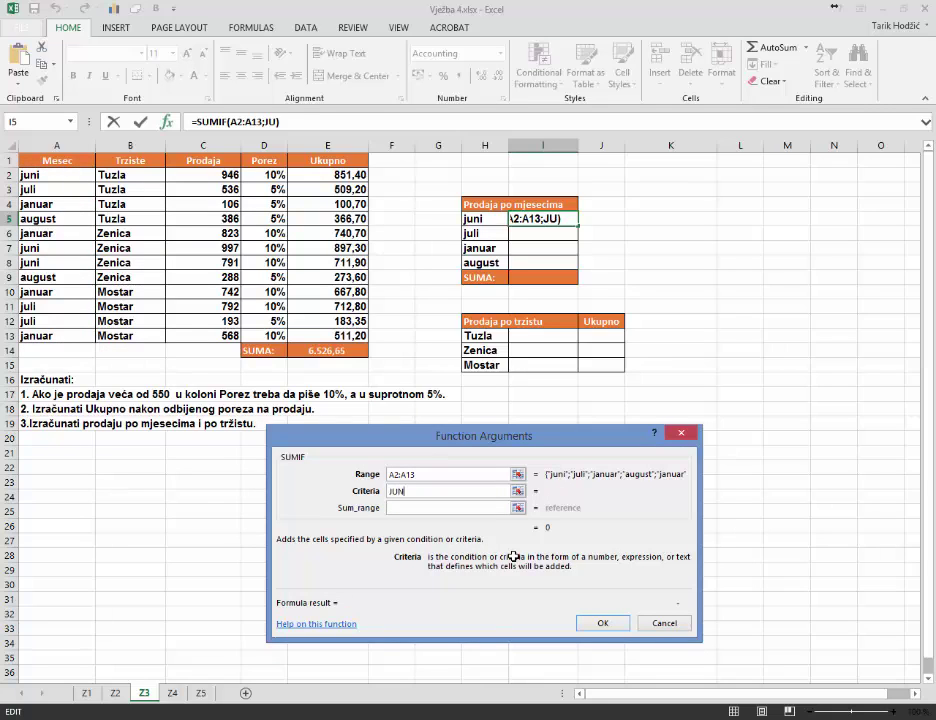
pyautogui.write('ni')
pyautogui.press('BackSpace')
pyautogui.press('BackSpace')
pyautogui.press('BackSpace')
pyautogui.press('BackSpace')
pyautogui.write('j')
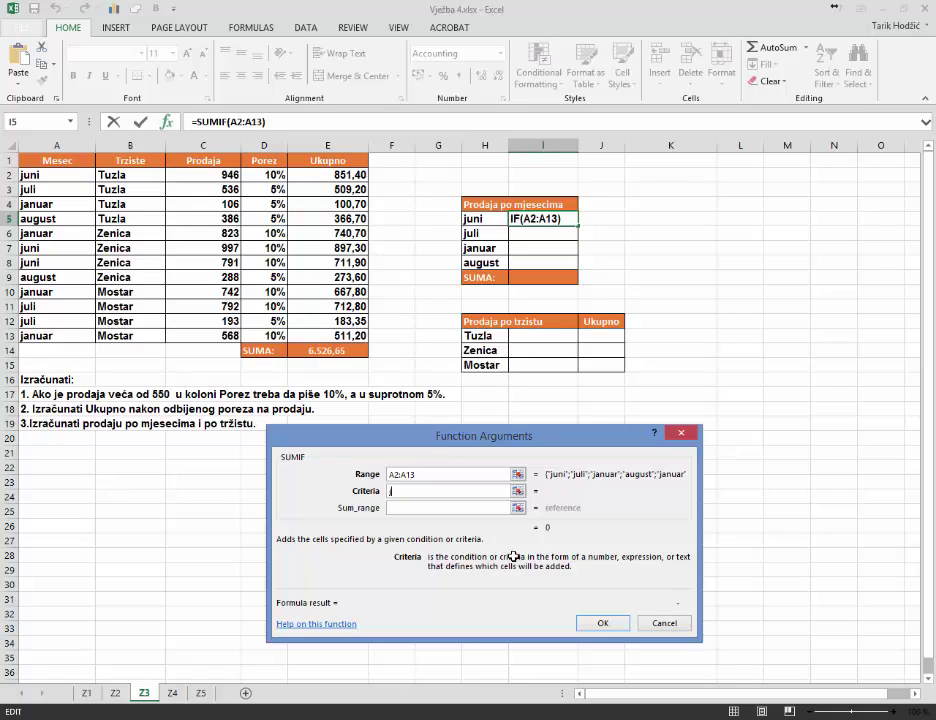
pyautogui.write('uni')
pyautogui.press('Tab')
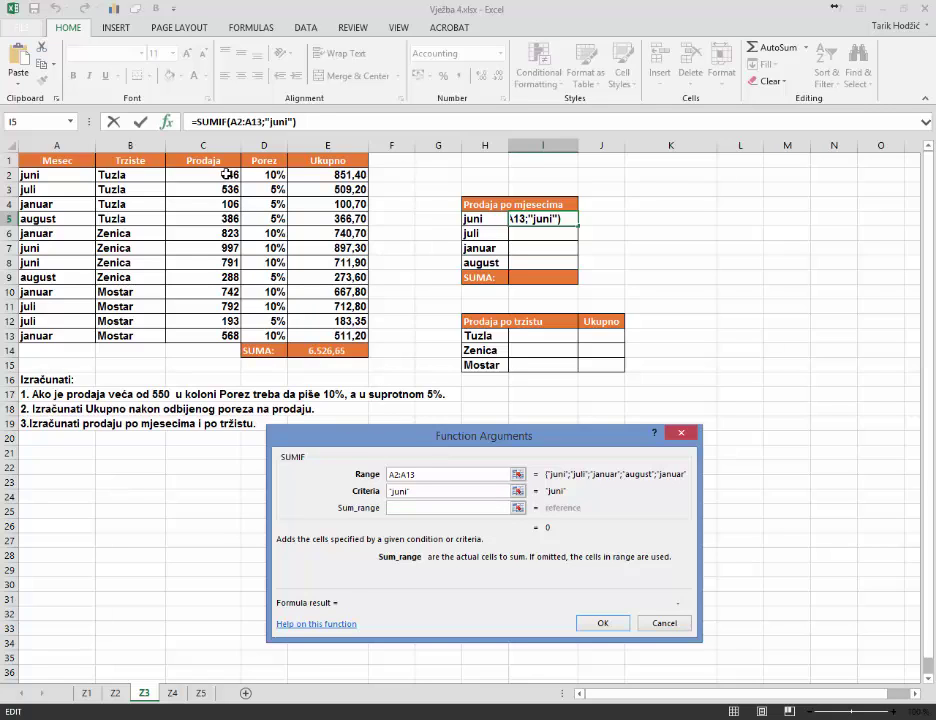
pyautogui.moveTo(225, 175); pyautogui.dragTo(219, 330)
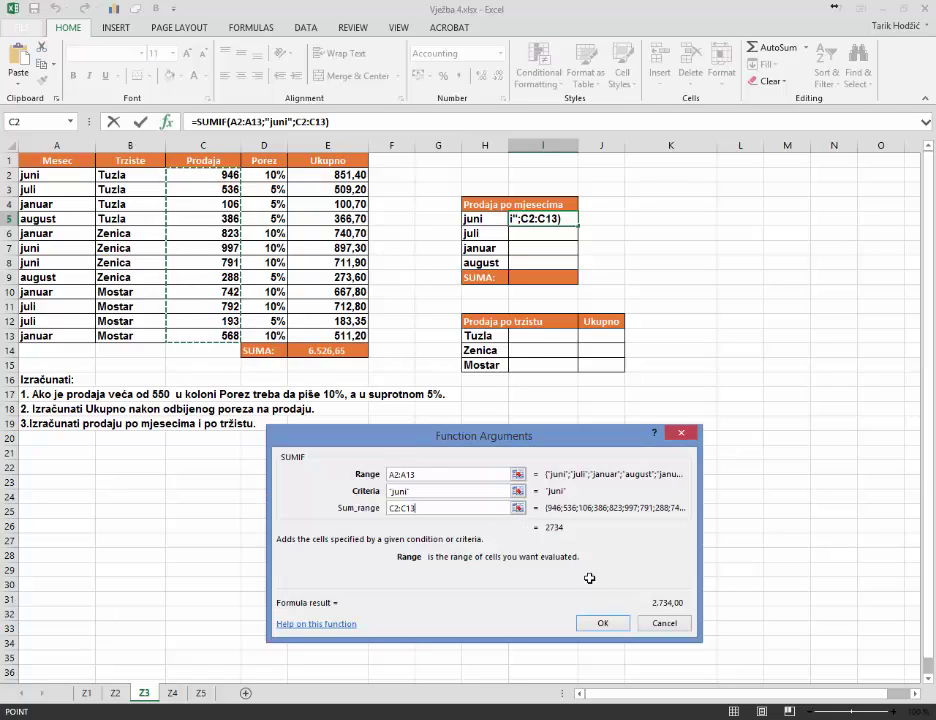
pyautogui.click(595, 622)
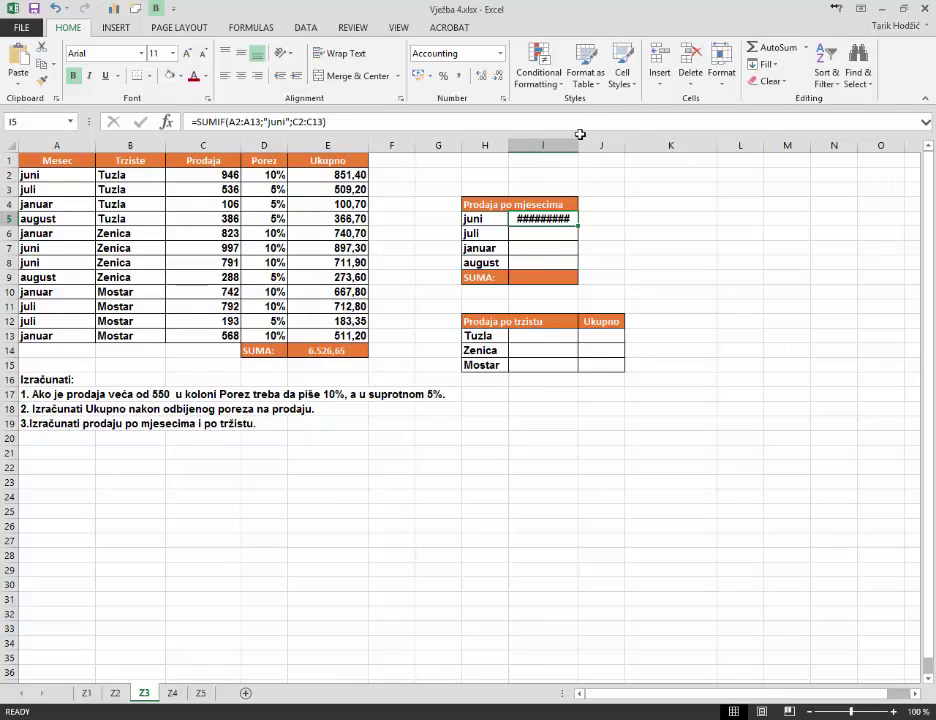
pyautogui.doubleClick(578, 145)
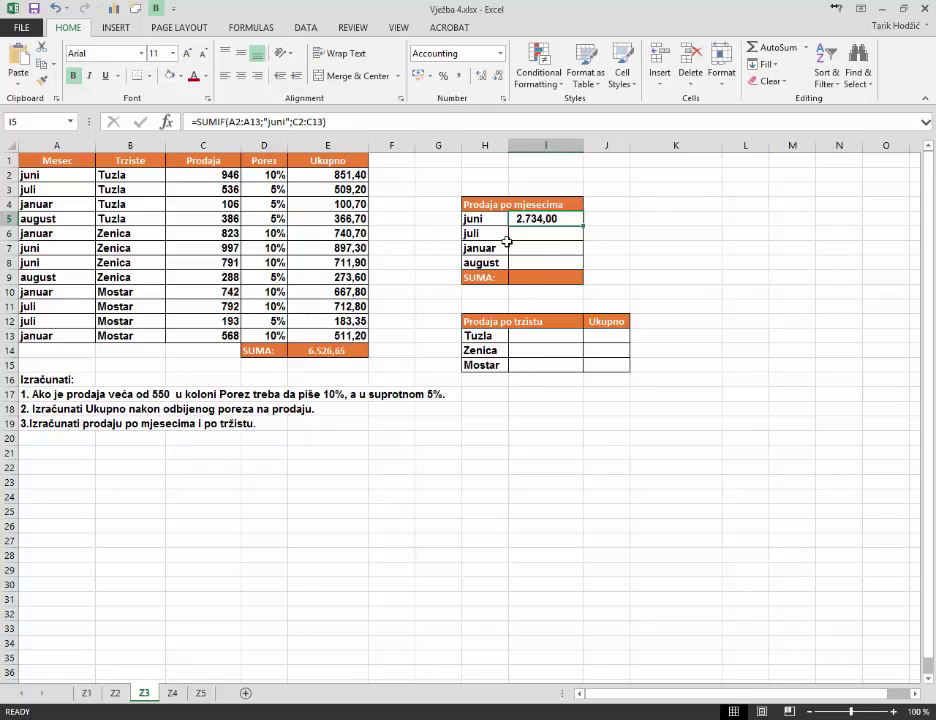
pyautogui.click(444, 214)
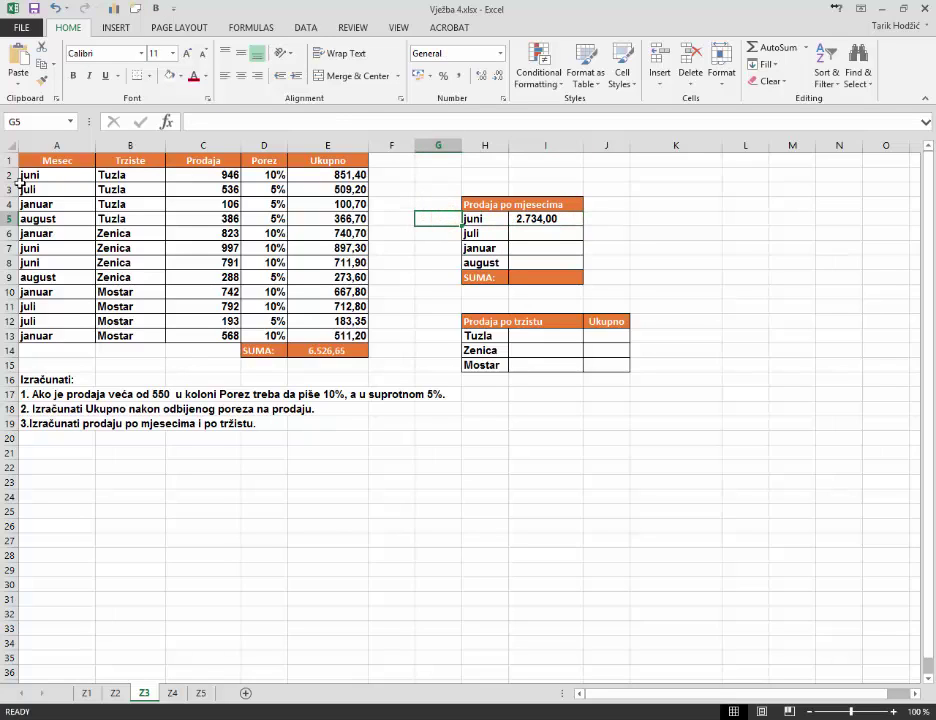
pyautogui.click(216, 177)
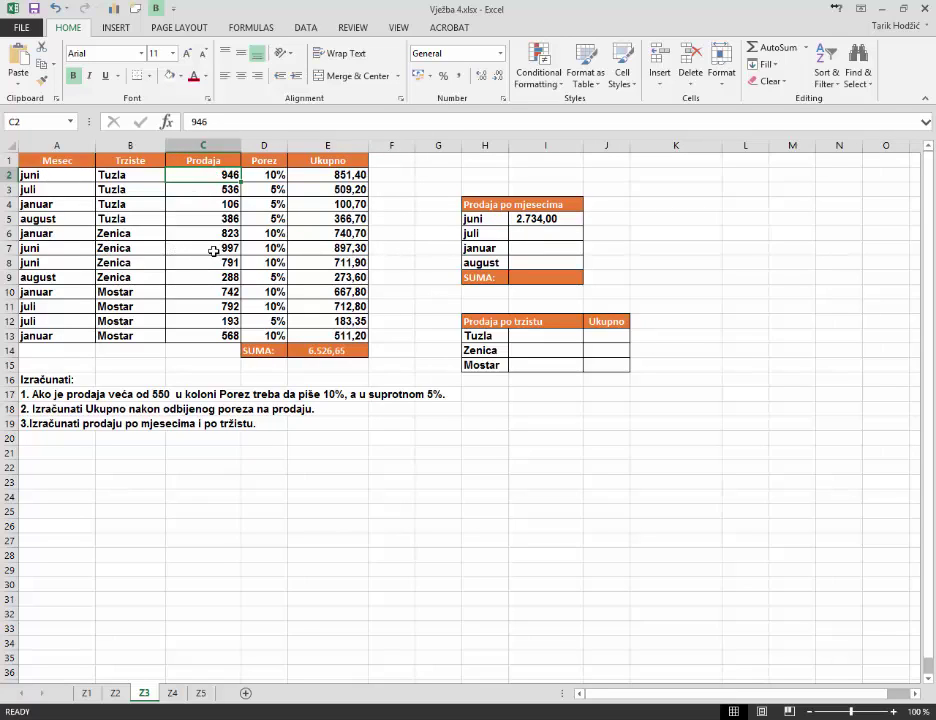
pyautogui.keyDown('ctrl'); pyautogui.click(213, 251); pyautogui.keyUp('ctrl')
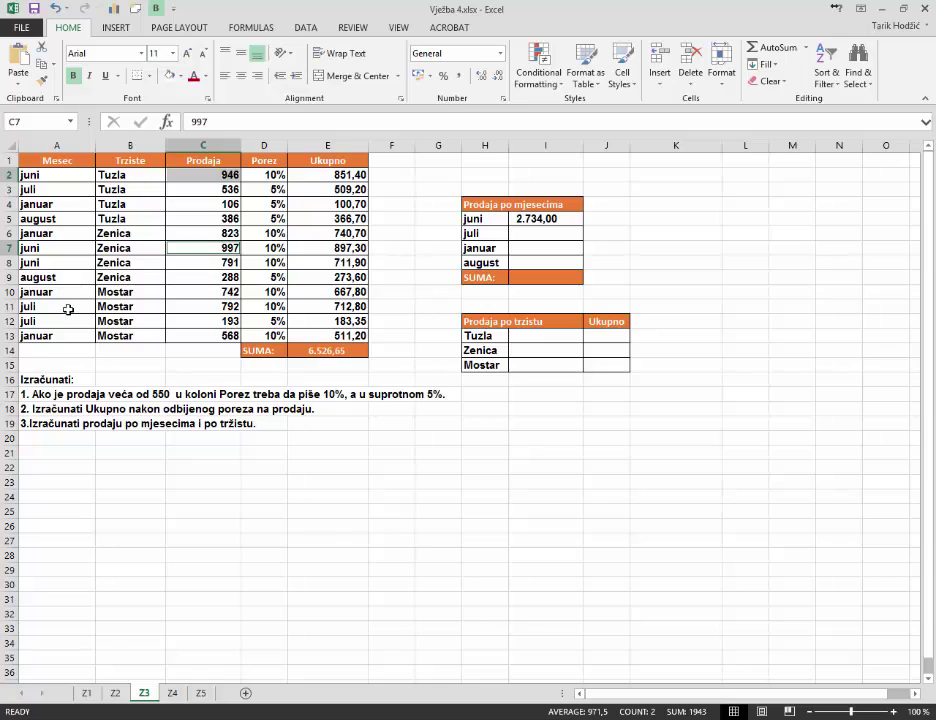
pyautogui.keyDown('ctrl'); pyautogui.click(210, 263); pyautogui.keyUp('ctrl')
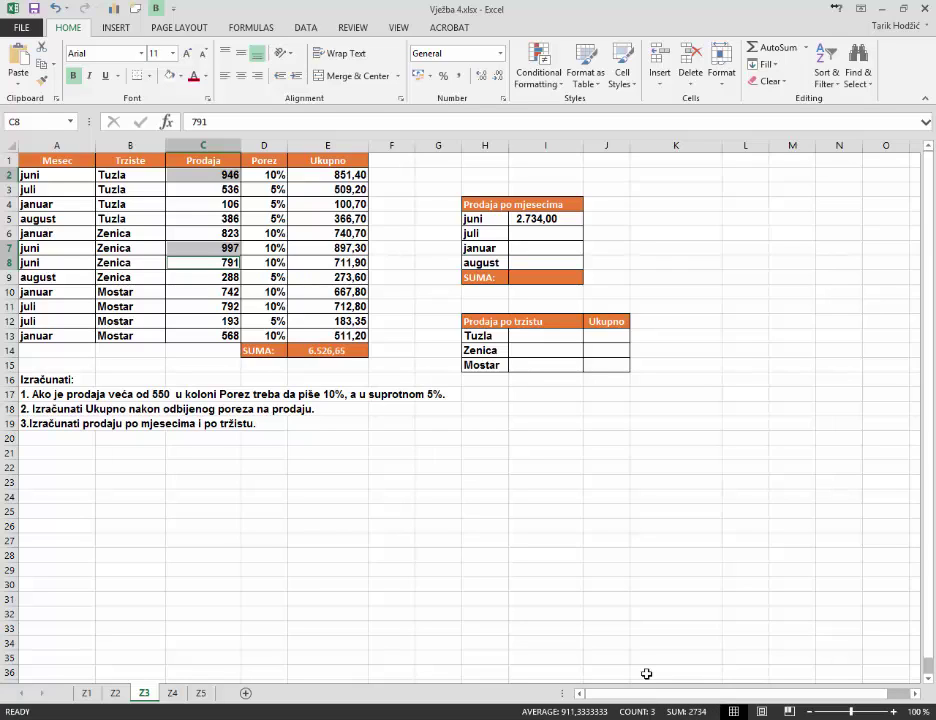
pyautogui.click(539, 236)
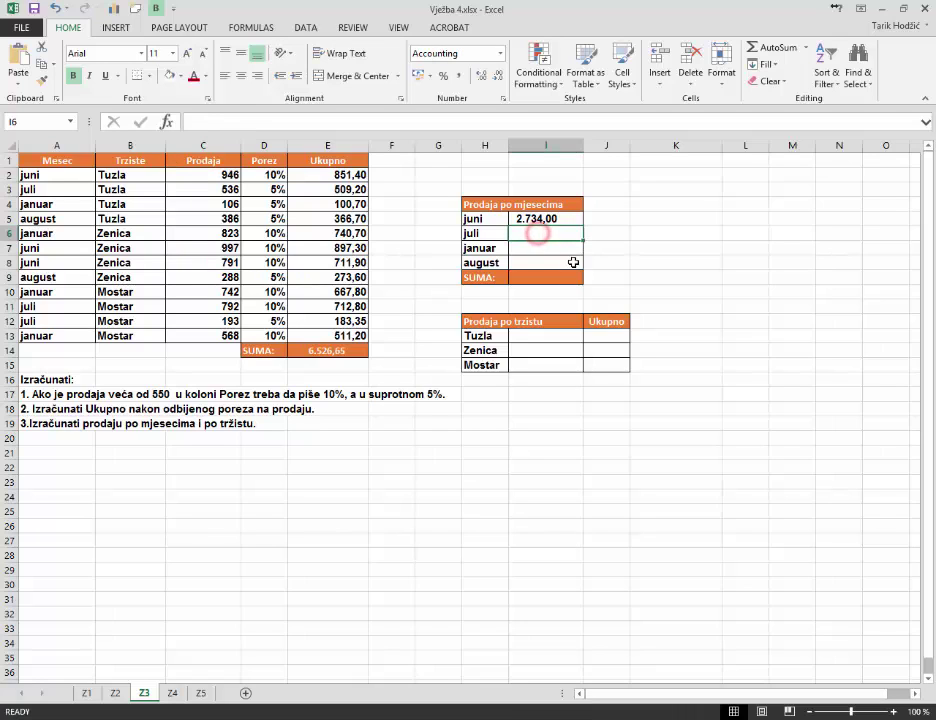
# - Enter =SUMIF(A2:A13;"juli";C2:C13) for the juli total, giving 1.521,00
pyautogui.click(165, 120)
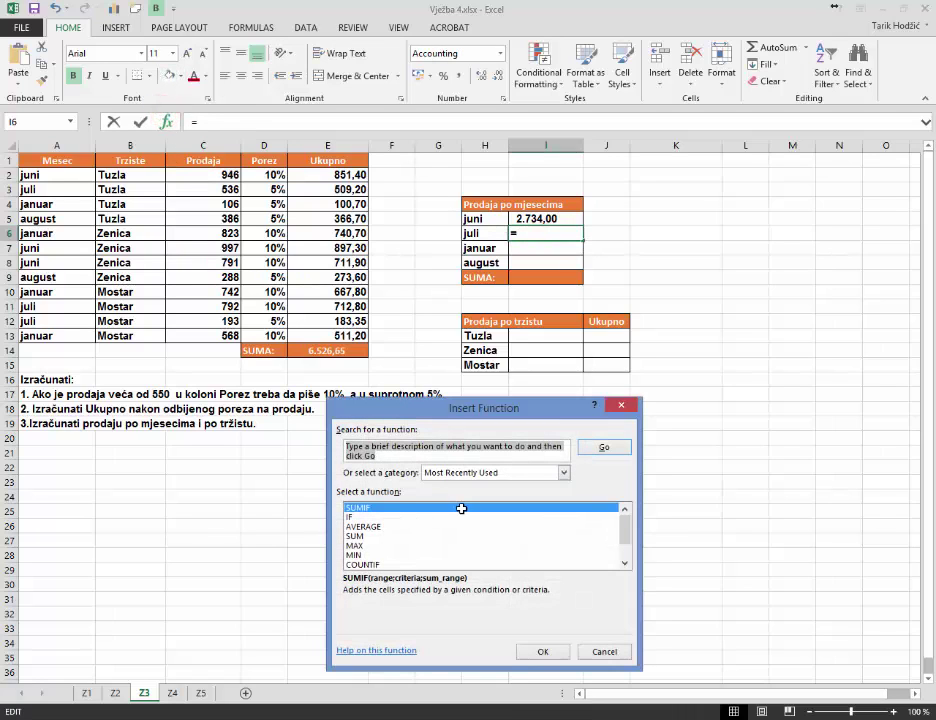
pyautogui.doubleClick(394, 507)
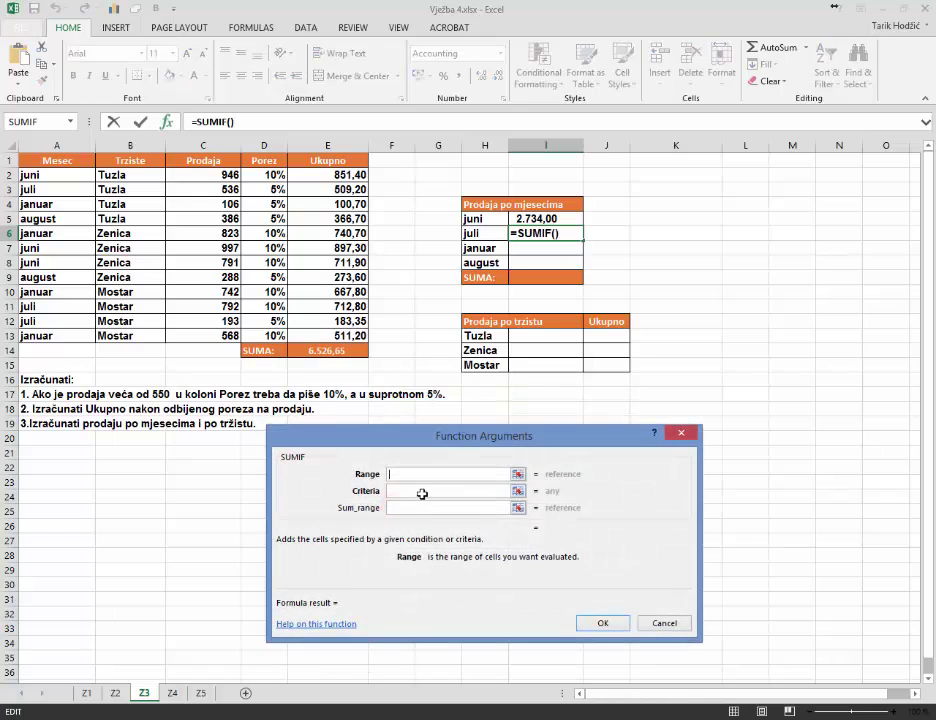
pyautogui.moveTo(69, 175); pyautogui.dragTo(62, 336)
pyautogui.click(343, 490)
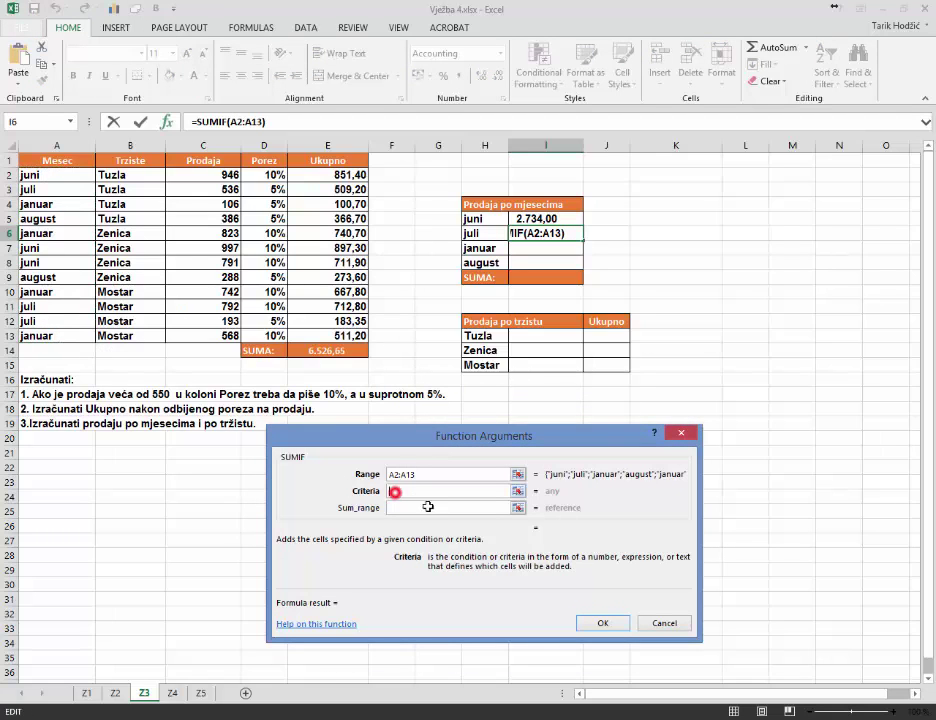
pyautogui.write('juli')
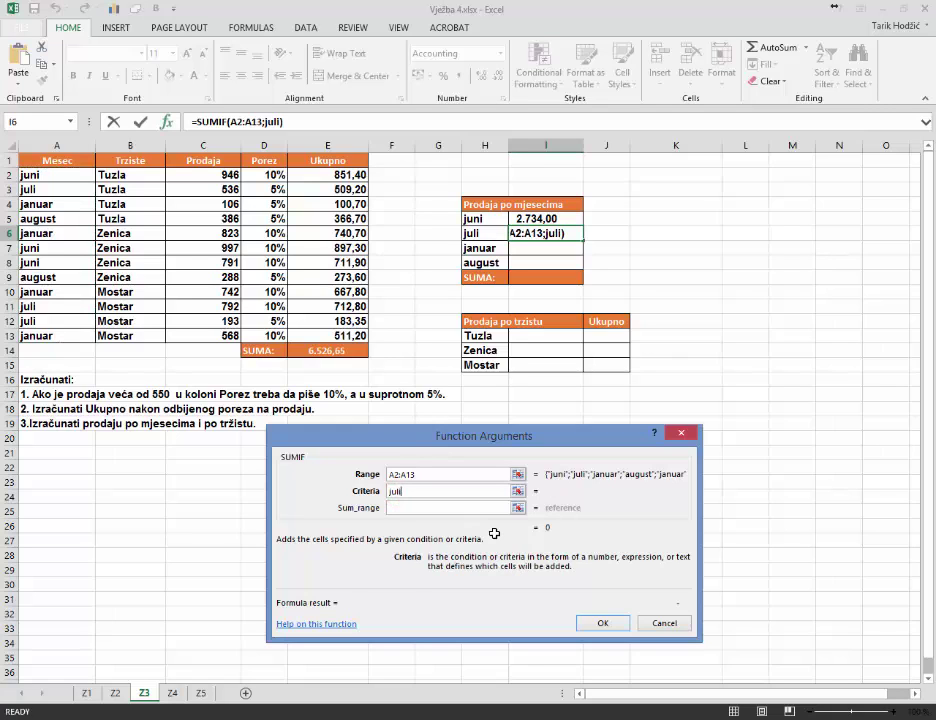
pyautogui.press('Tab')
pyautogui.moveTo(194, 180); pyautogui.dragTo(200, 336)
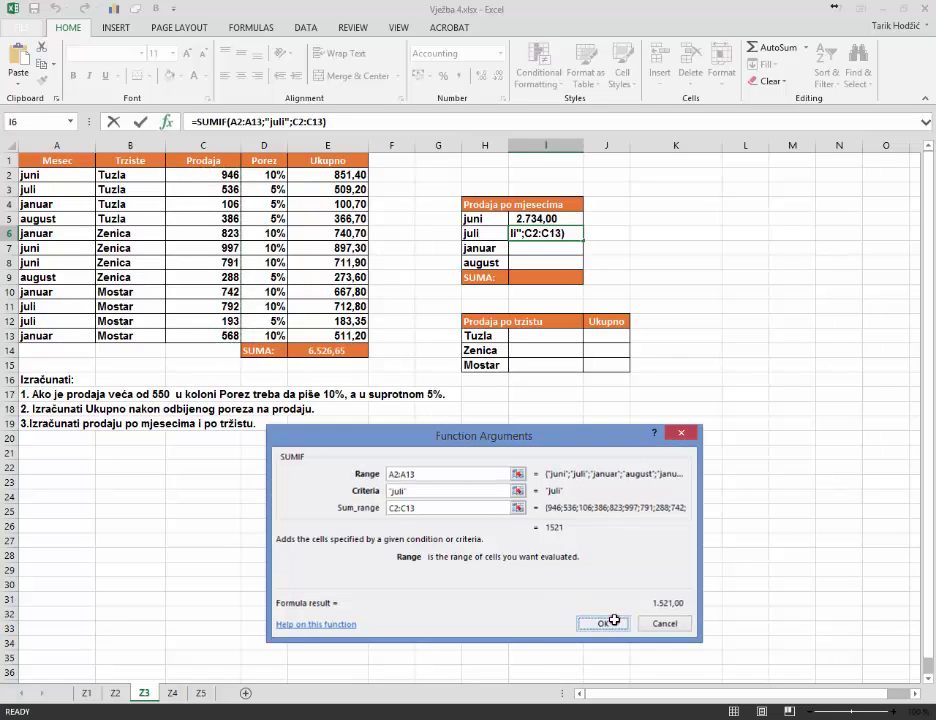
pyautogui.click(602, 620)
pyautogui.click(673, 249)
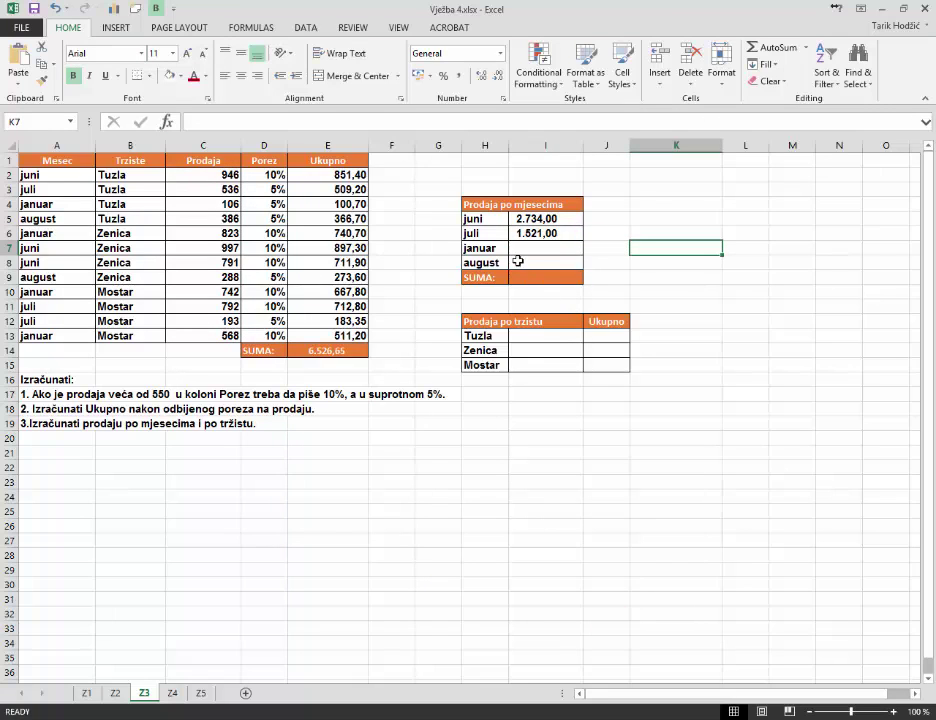
# - Enter =SUMIF(A2:A13;"januar";C2:C13) in I7 for the januar total of 2.239,00
pyautogui.click(533, 249)
pyautogui.click(166, 121)
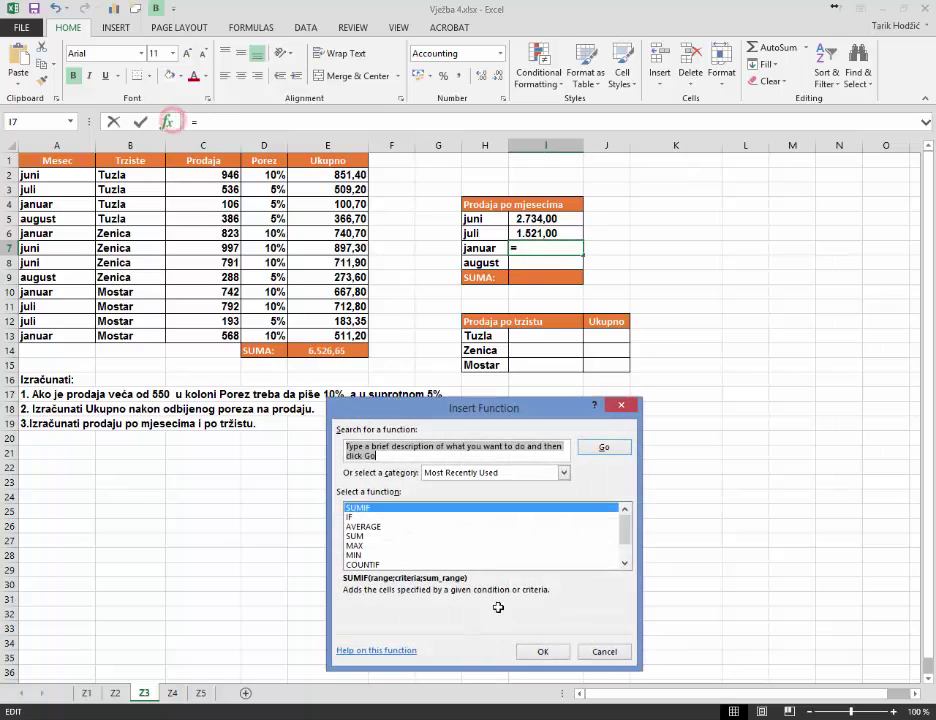
pyautogui.doubleClick(367, 509)
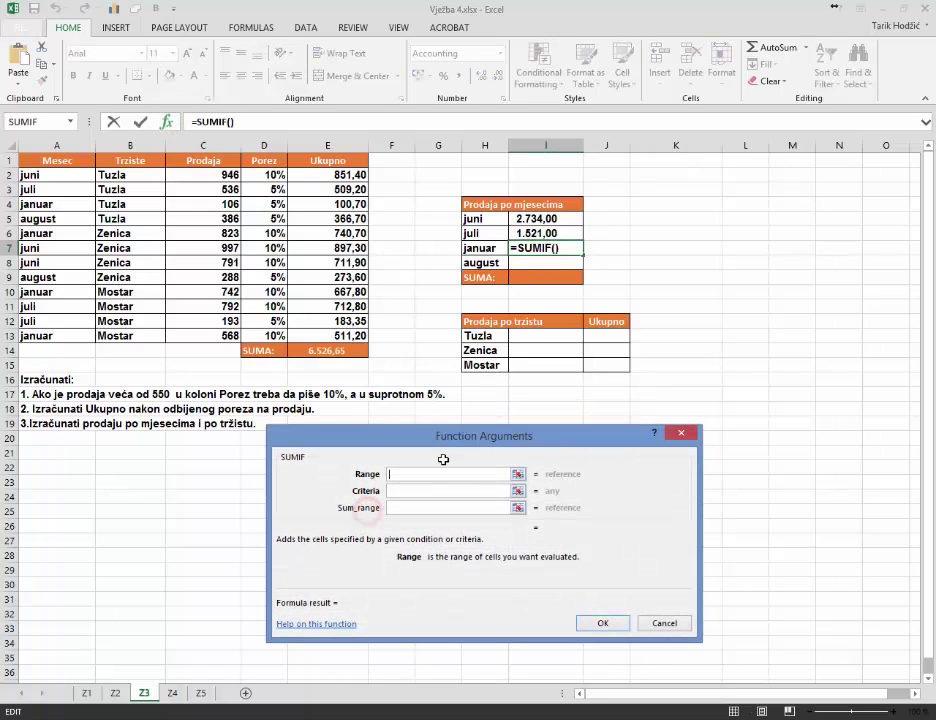
pyautogui.moveTo(74, 178); pyautogui.dragTo(62, 335)
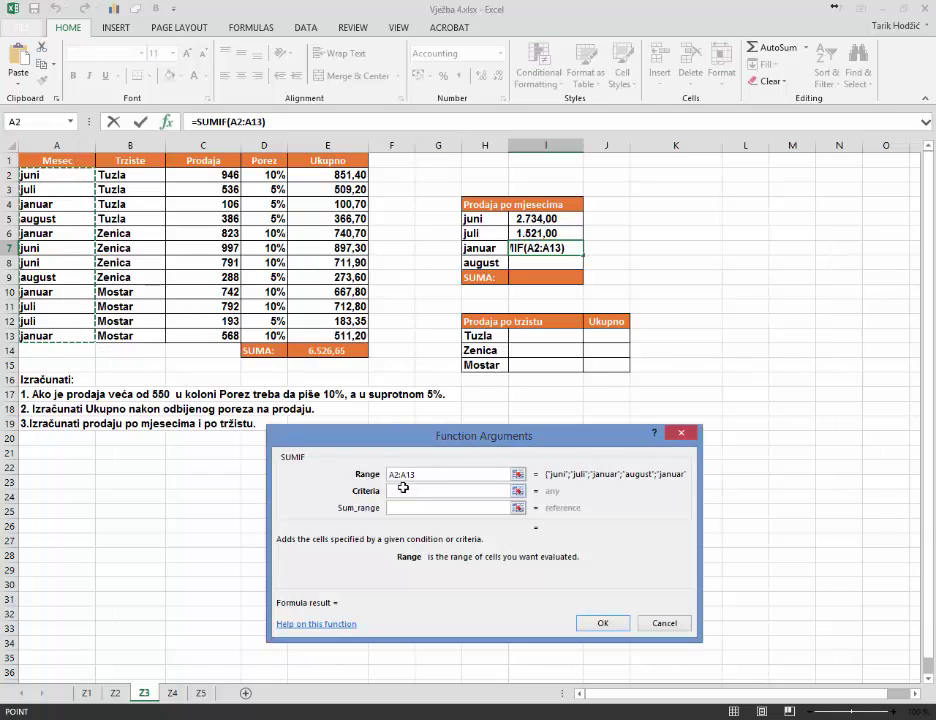
pyautogui.click(403, 491)
pyautogui.write('januar')
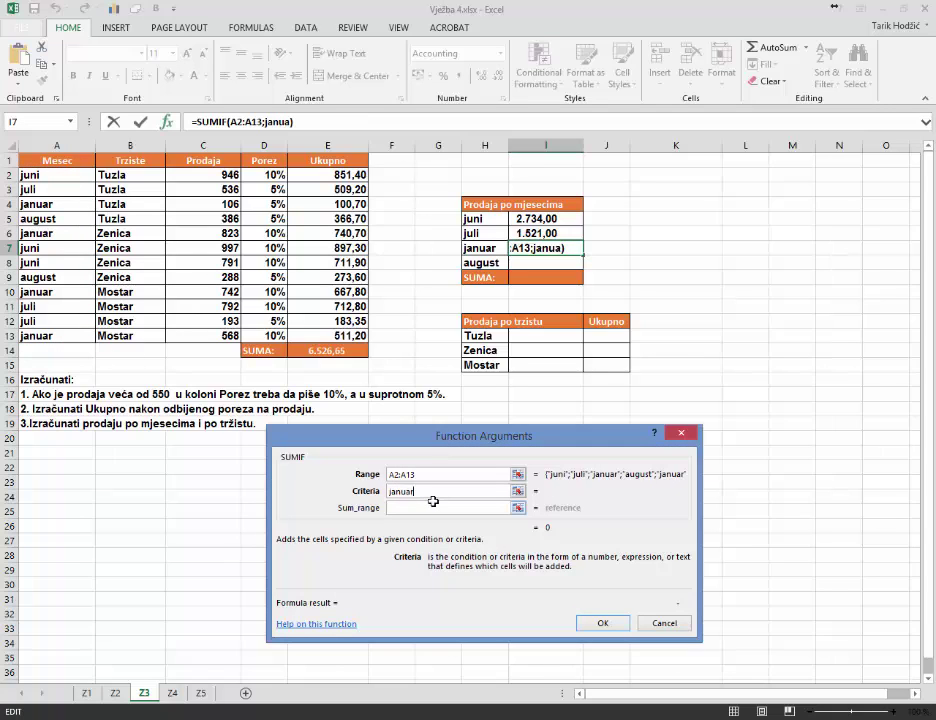
pyautogui.press('Tab')
pyautogui.moveTo(219, 172); pyautogui.dragTo(236, 336)
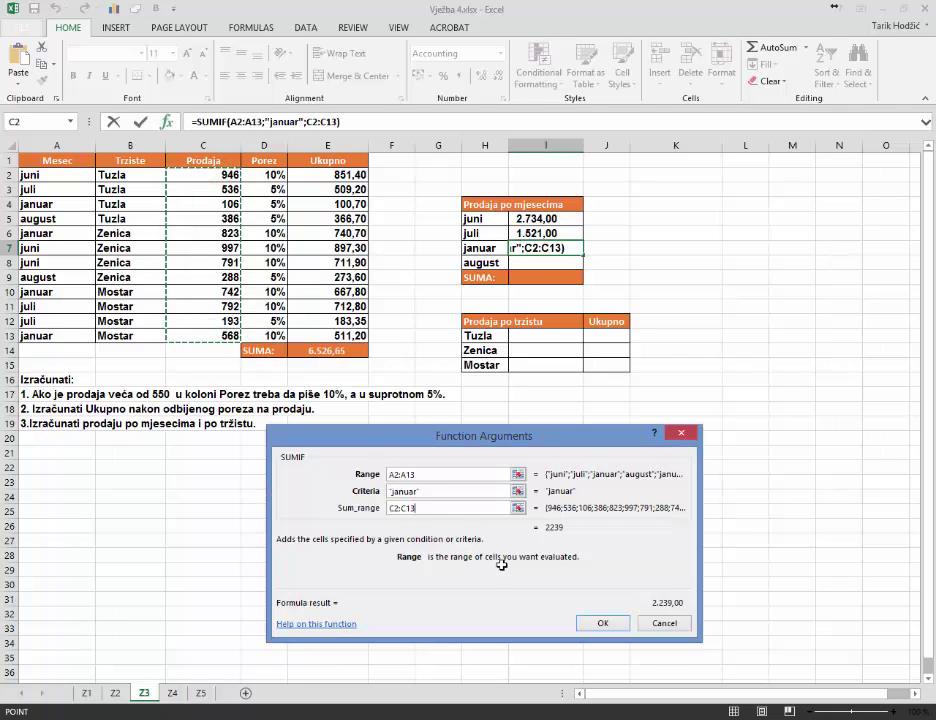
pyautogui.click(619, 624)
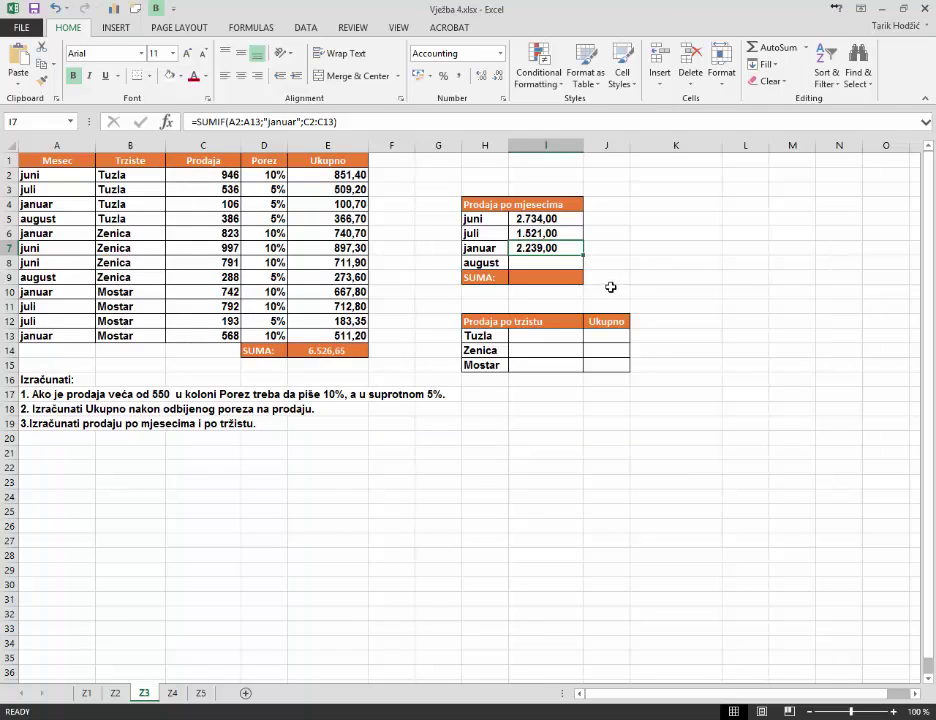
pyautogui.click(542, 266)
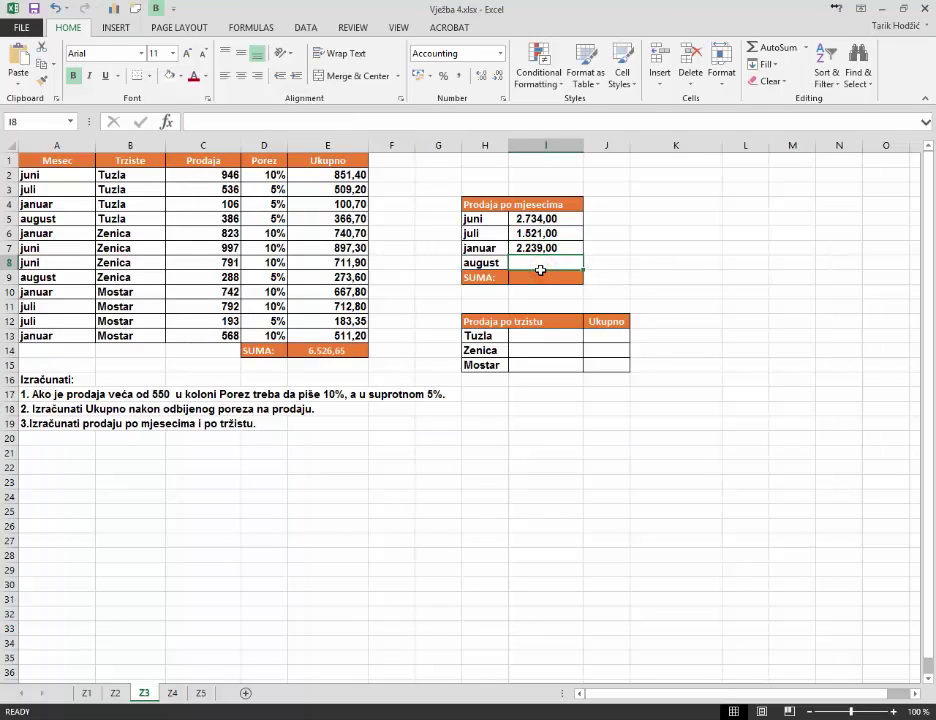
# - Enter =SUMIF(A2:A13;"august";C2:C13) in I8, giving 674,00
pyautogui.click(165, 121)
pyautogui.click(379, 508)
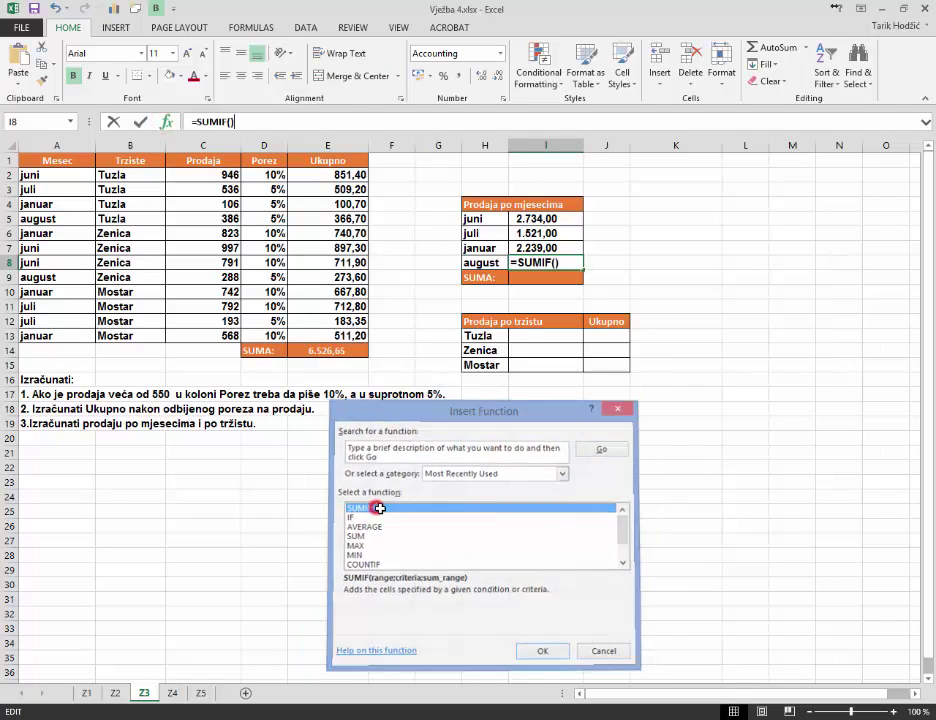
pyautogui.doubleClick(379, 508)
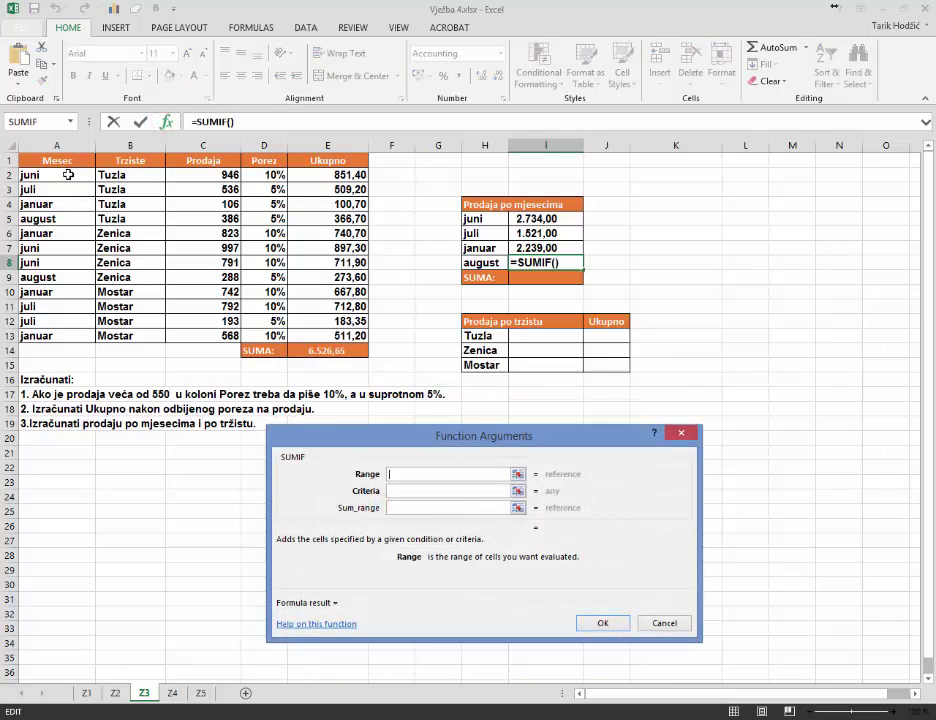
pyautogui.moveTo(67, 176); pyautogui.dragTo(67, 336)
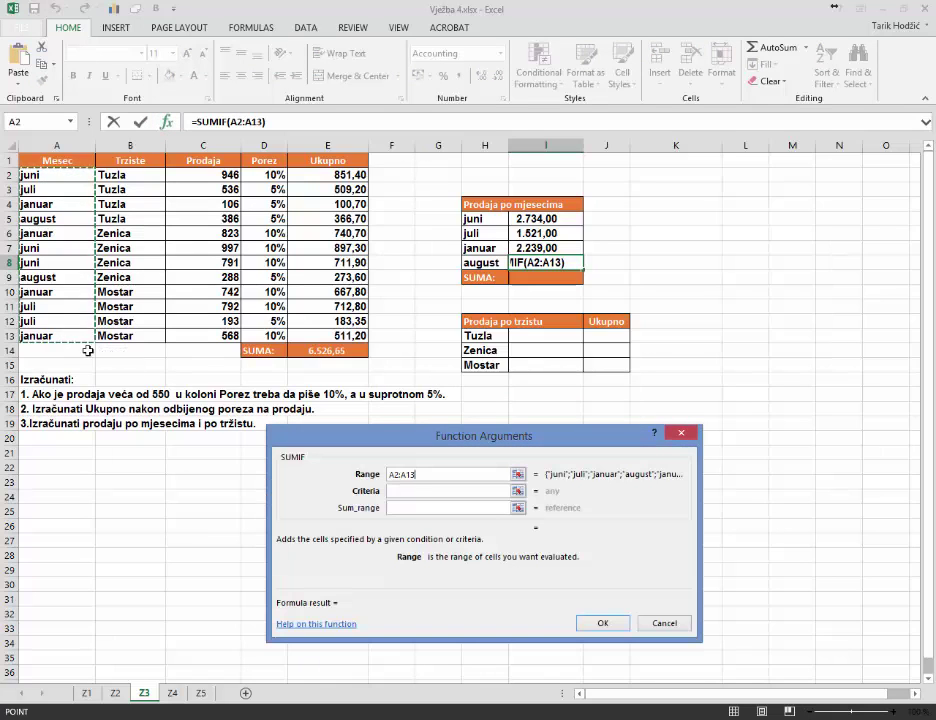
pyautogui.click(408, 491)
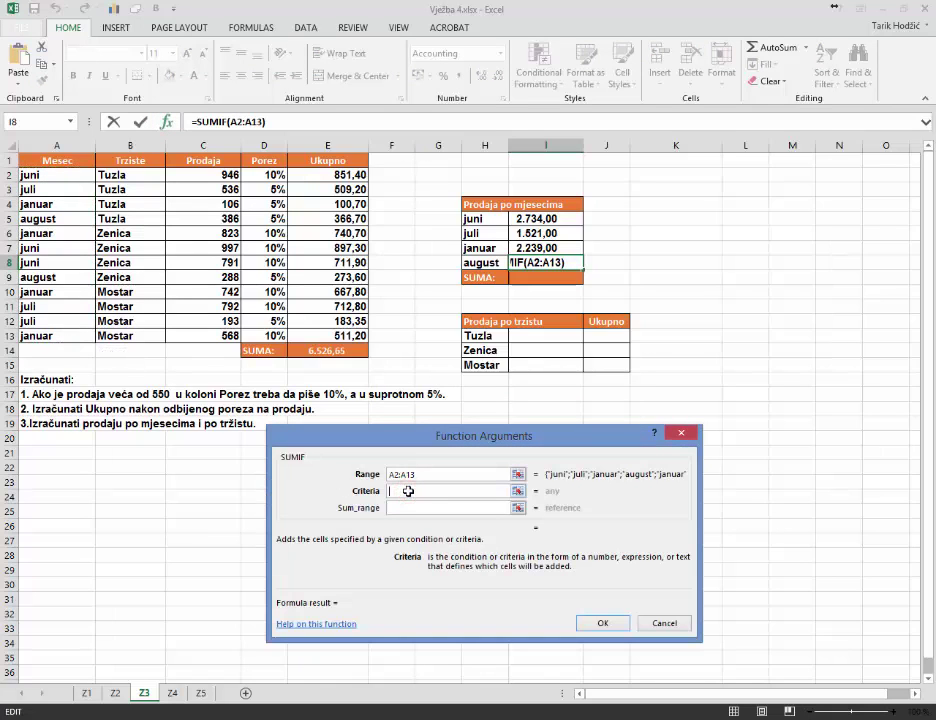
pyautogui.write('augus')
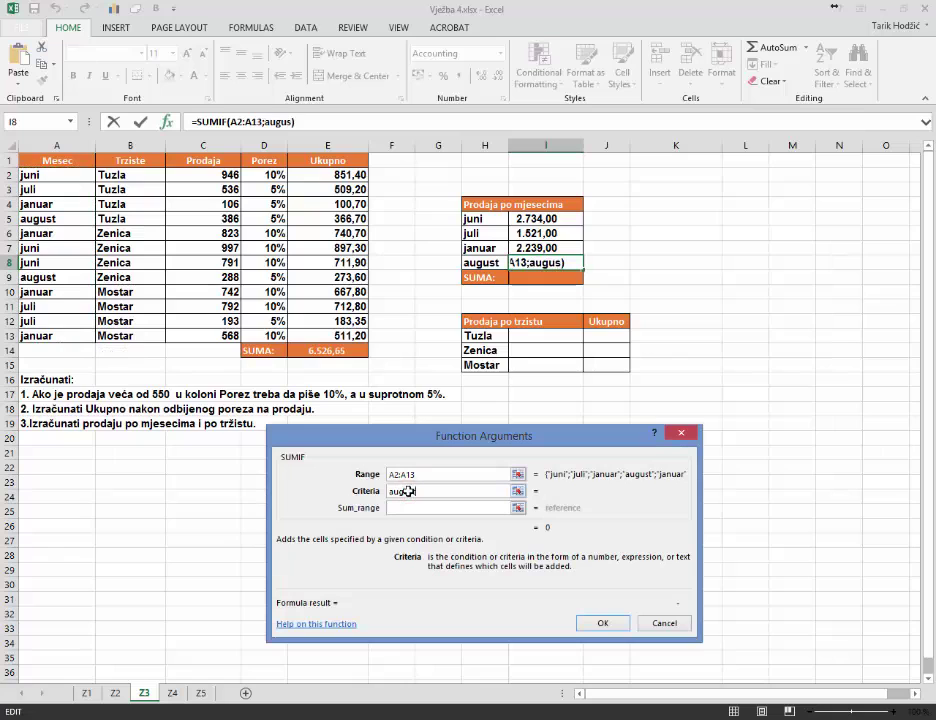
pyautogui.write('t')
pyautogui.press('Tab')
pyautogui.moveTo(213, 174); pyautogui.dragTo(222, 337)
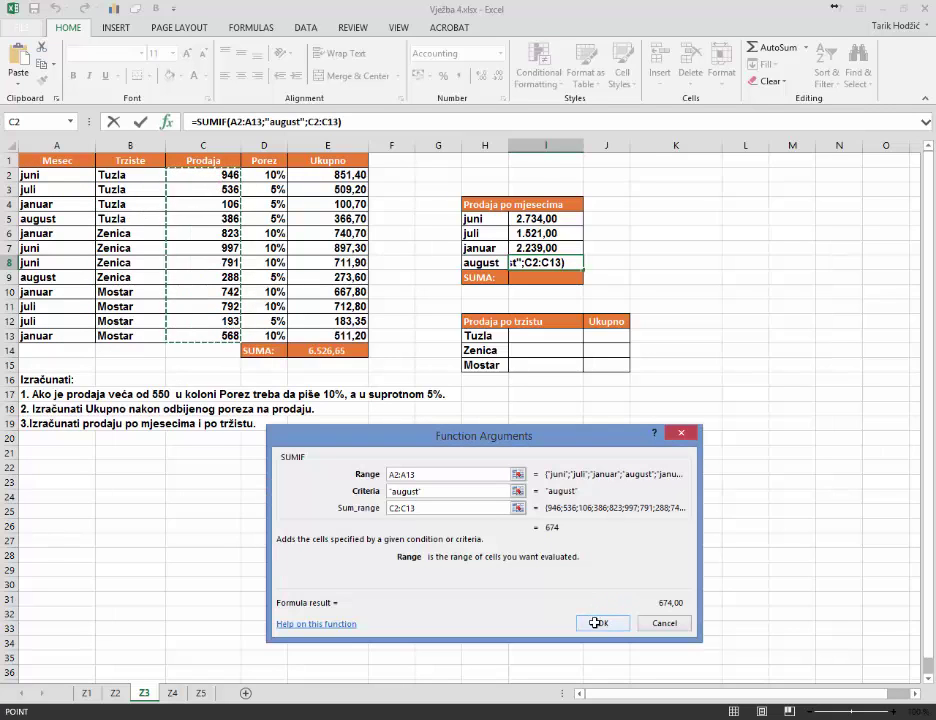
pyautogui.click(598, 622)
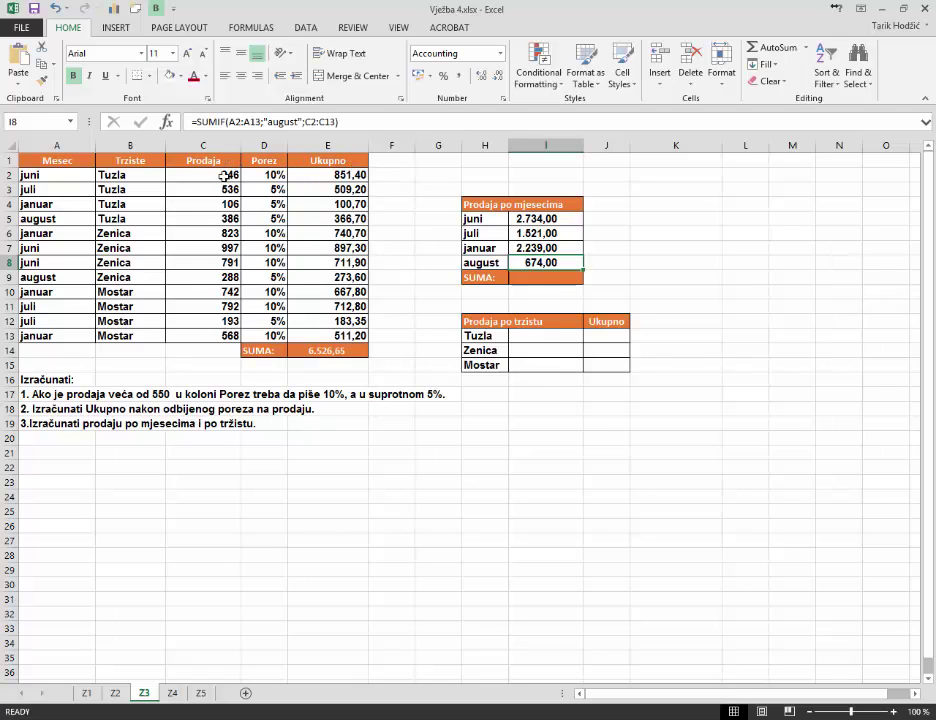
pyautogui.moveTo(226, 162); pyautogui.dragTo(205, 336)
pyautogui.click(205, 336)
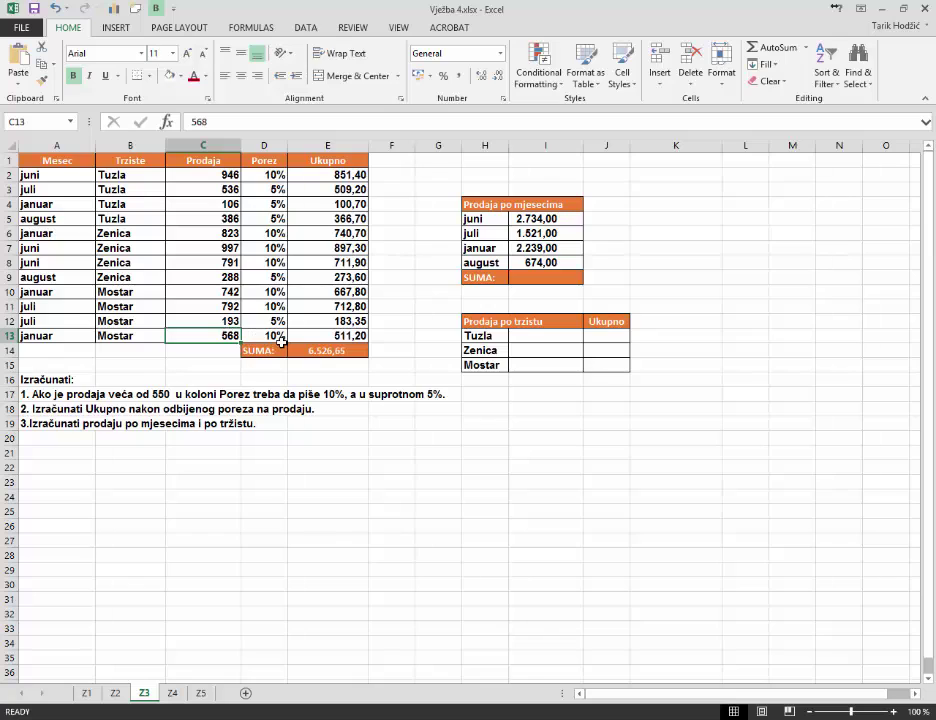
# - Enter =SUM(I5:I8) in I9 for the SUMA total of 7.168,00
pyautogui.click(518, 278)
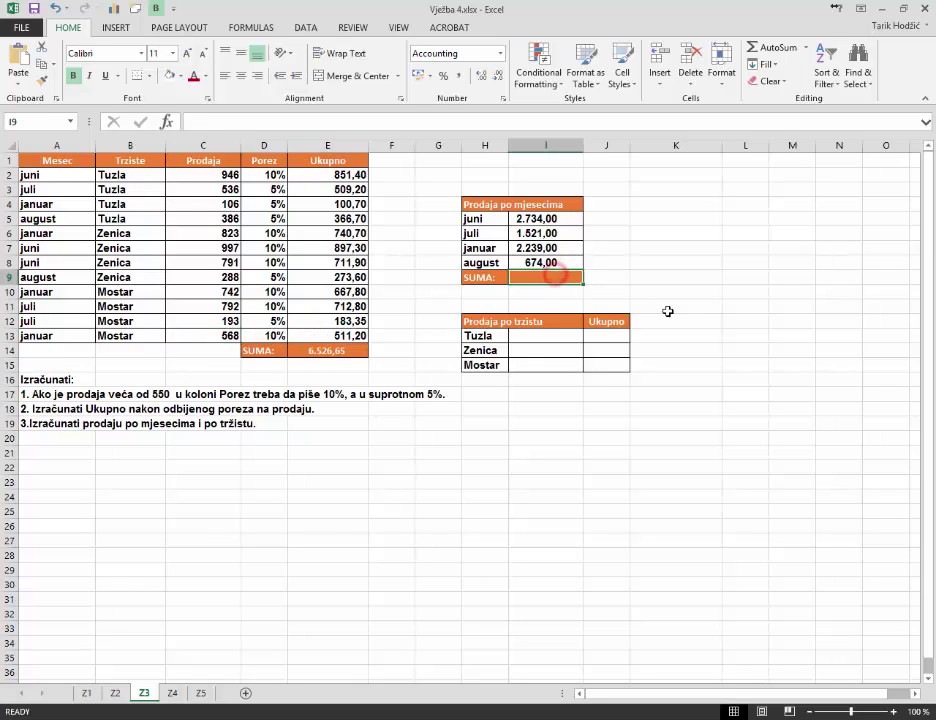
pyautogui.write('=SU')
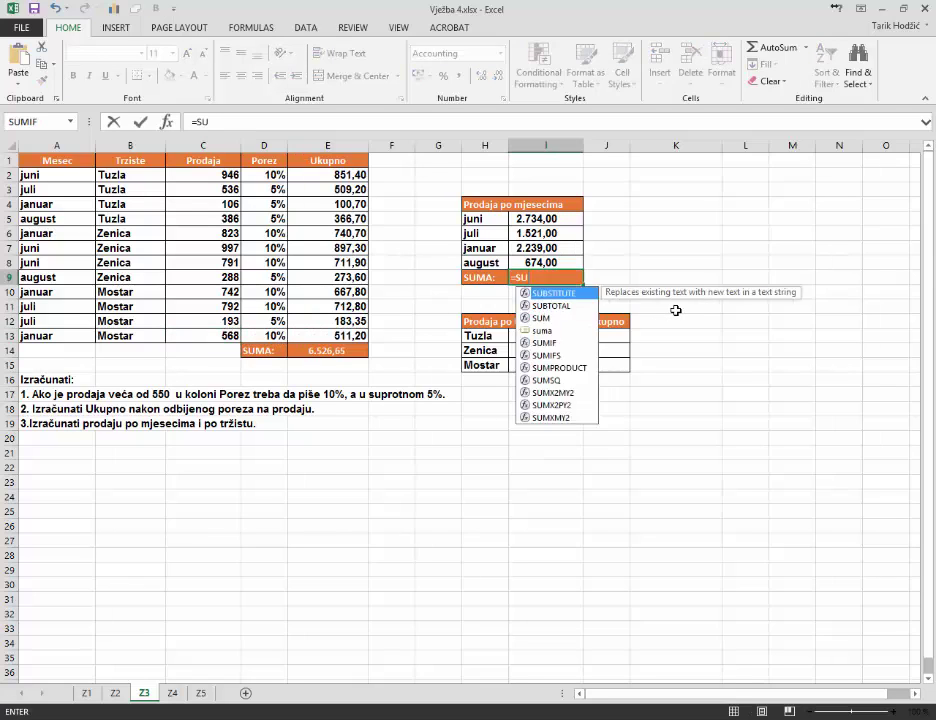
pyautogui.write('M(')
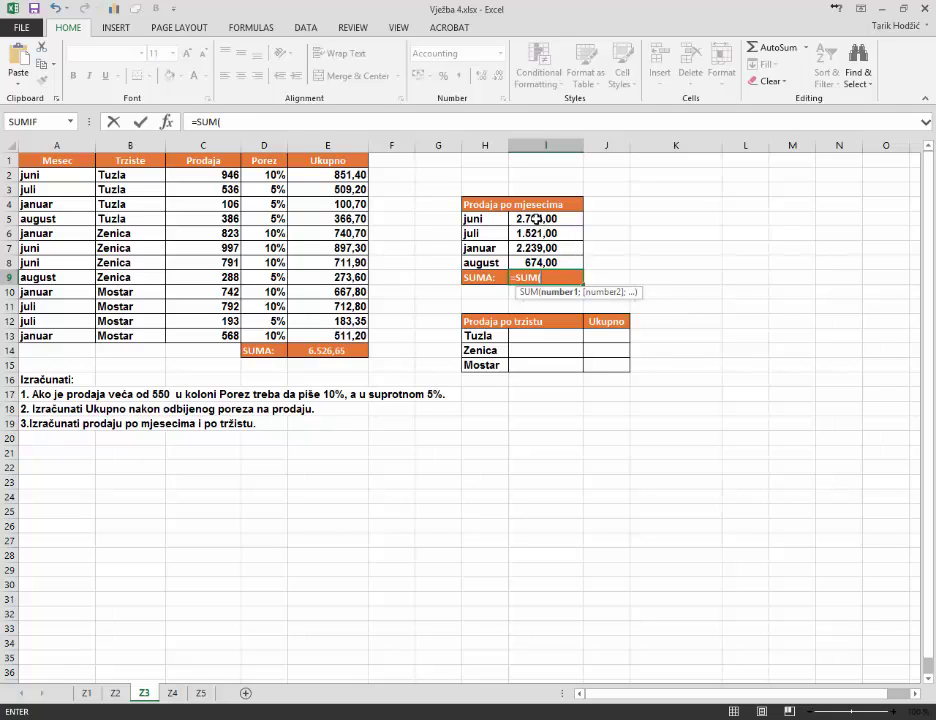
pyautogui.moveTo(537, 219); pyautogui.dragTo(537, 263)
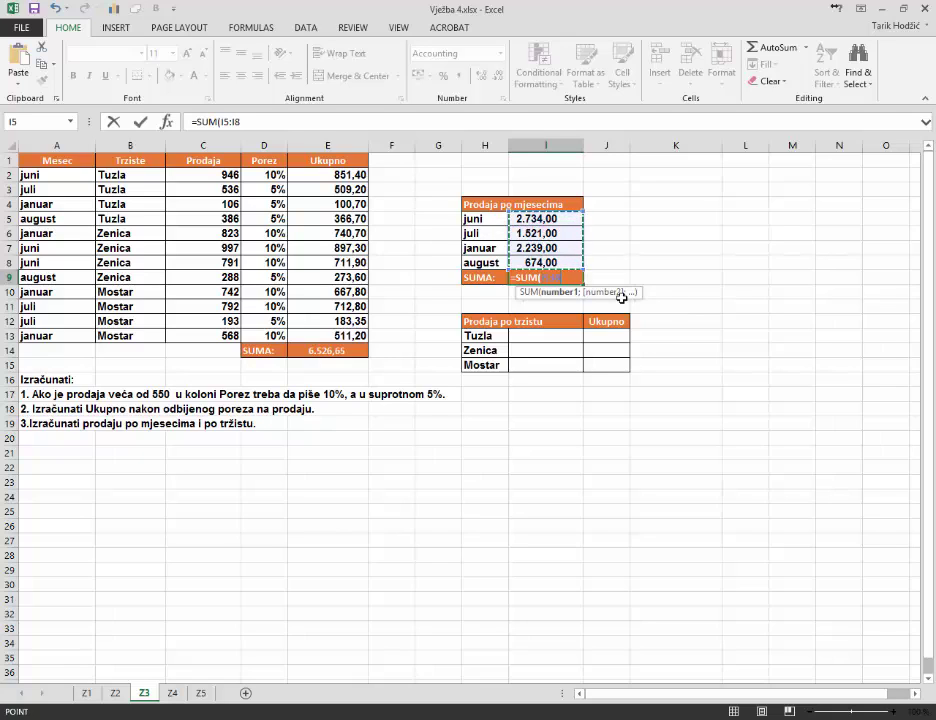
pyautogui.write(')')
pyautogui.press('Return')
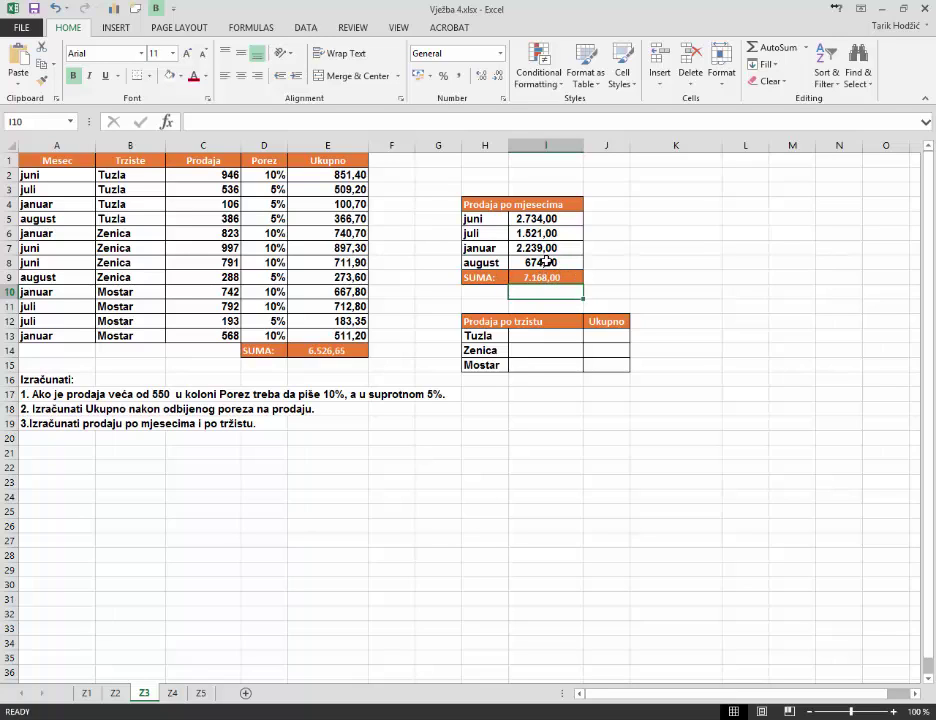
pyautogui.click(541, 277)
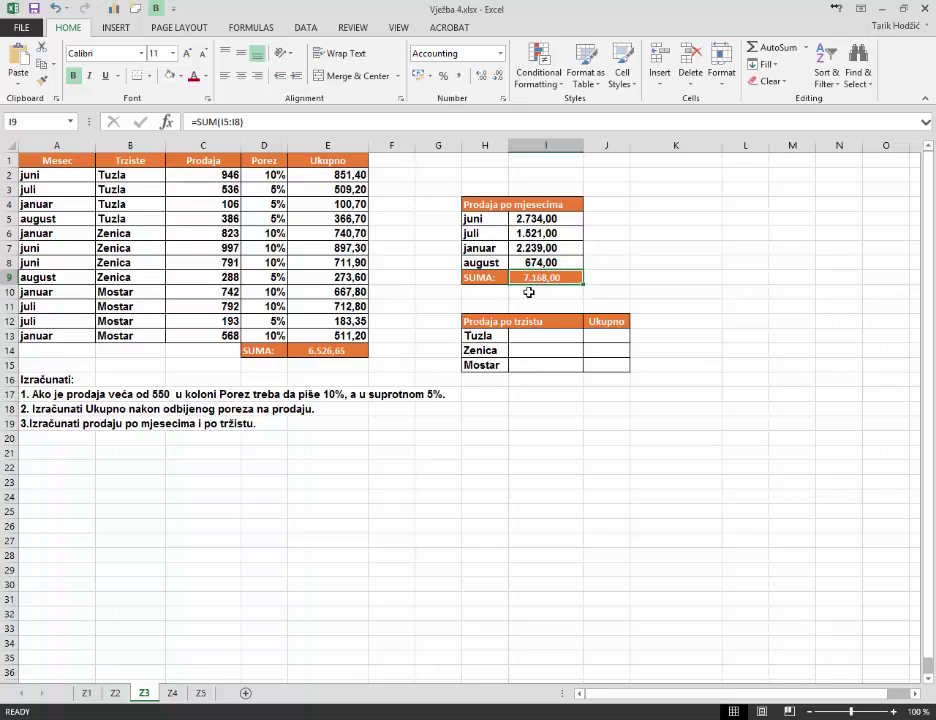
pyautogui.moveTo(220, 177); pyautogui.dragTo(219, 333)
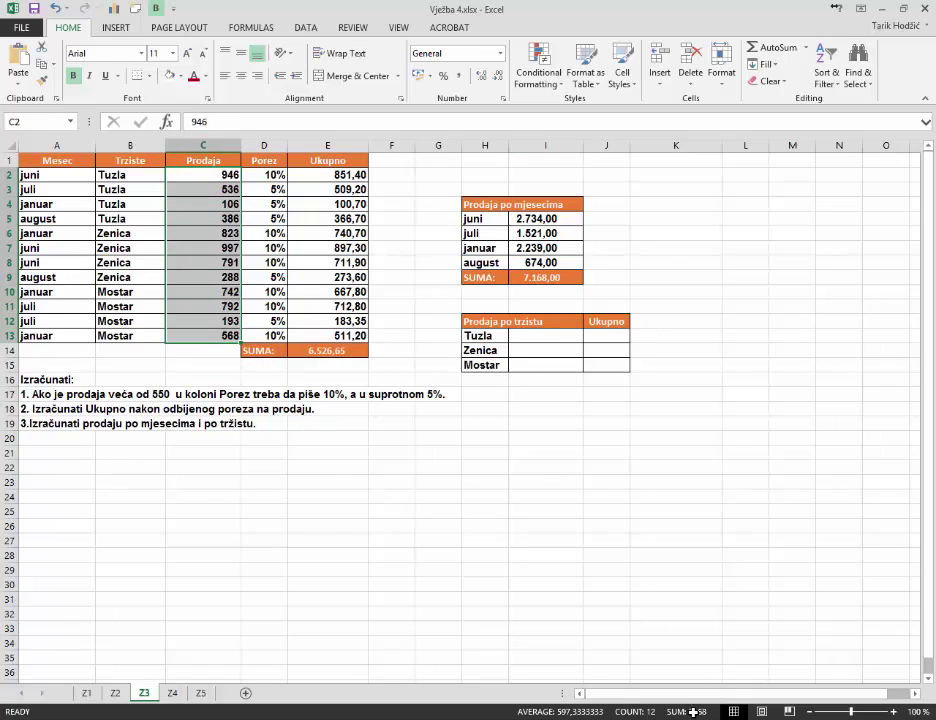
pyautogui.click(494, 496)
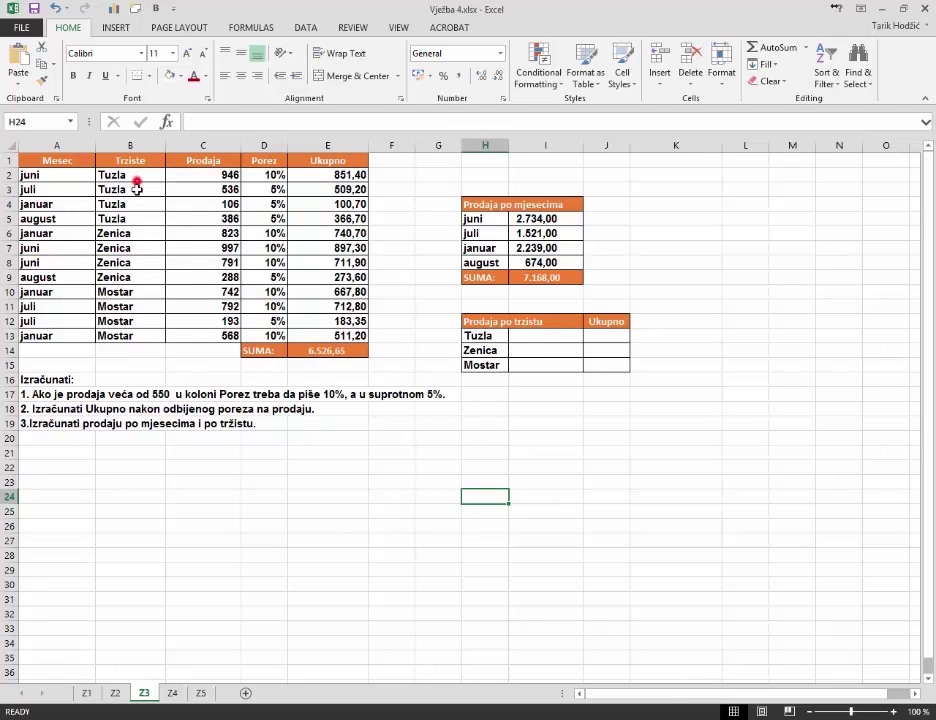
pyautogui.moveTo(137, 183); pyautogui.dragTo(131, 336)
pyautogui.click(565, 335)
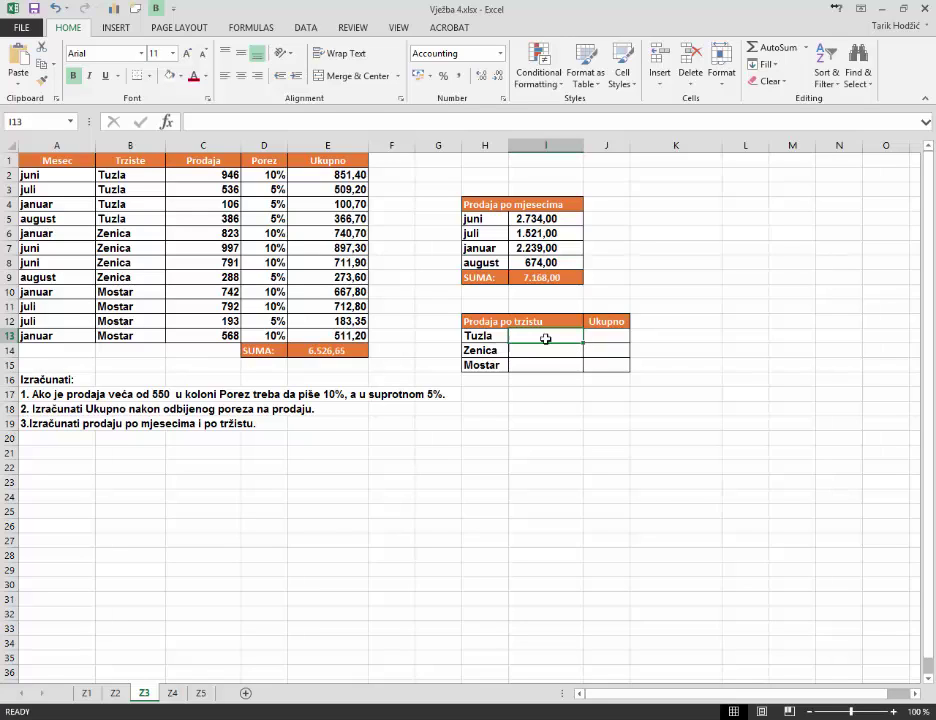
# - Try merging H13:I15 in one go and cancel the merge warning
pyautogui.click(600, 329)
pyautogui.moveTo(522, 340)
pyautogui.mouseDown()
pyautogui.moveTo(518, 368)
pyautogui.moveTo(480, 335)
pyautogui.mouseUp()
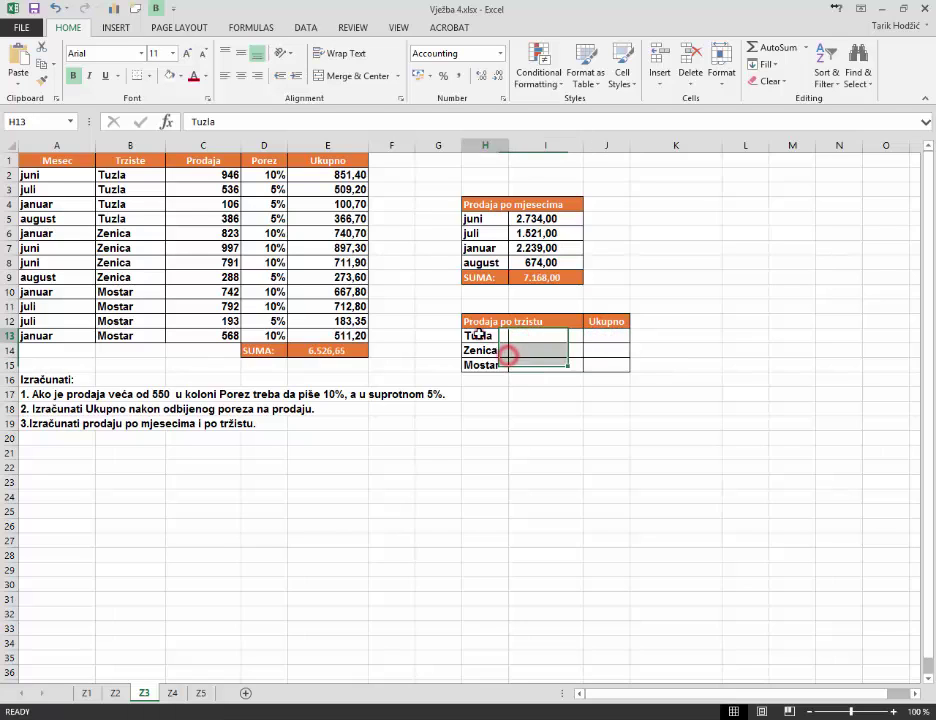
pyautogui.click(333, 77)
pyautogui.click(496, 416)
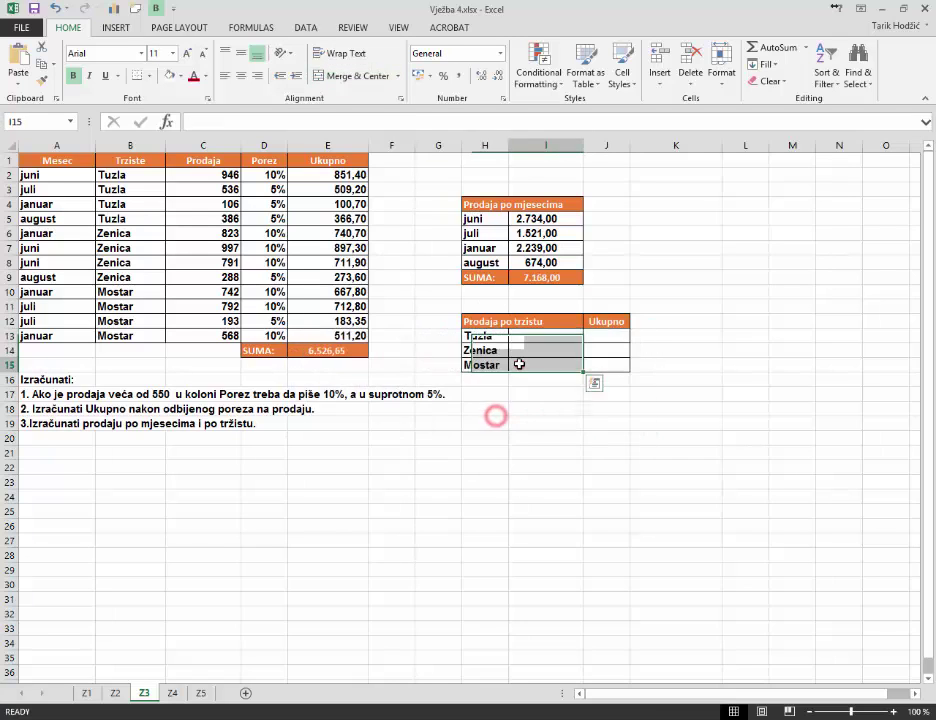
# - Merge and centre Tuzla, Zenica and Mostar each across columns H–I
pyautogui.moveTo(485, 336)
pyautogui.mouseDown()
pyautogui.moveTo(539, 336)
pyautogui.moveTo(539, 365)
pyautogui.mouseUp()
pyautogui.click(340, 75)
pyautogui.click(354, 75)
pyautogui.click(345, 76)
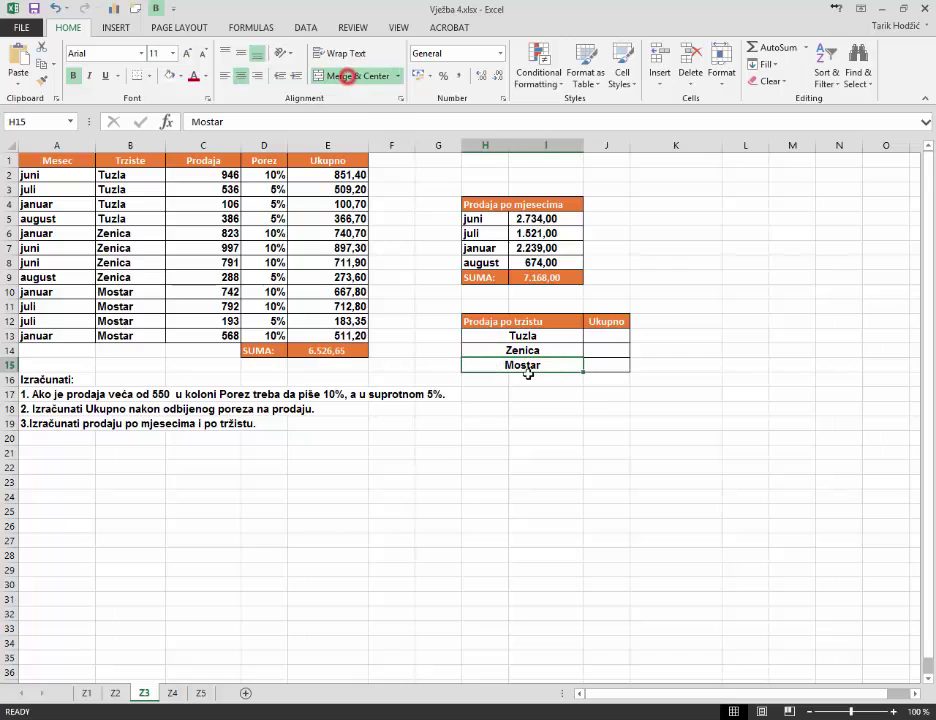
pyautogui.click(605, 379)
pyautogui.click(600, 348)
pyautogui.click(620, 339)
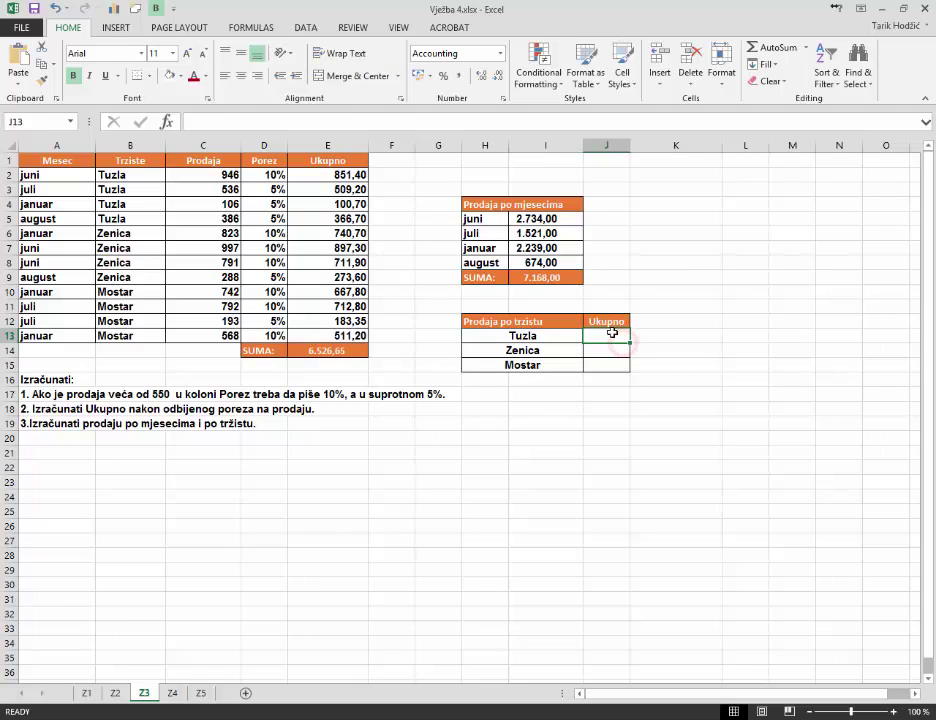
# - Enter =SUMIF(B2:B13;"tuzla";E2:E13) in J13, giving Tuzla 1.828,00
pyautogui.click(168, 121)
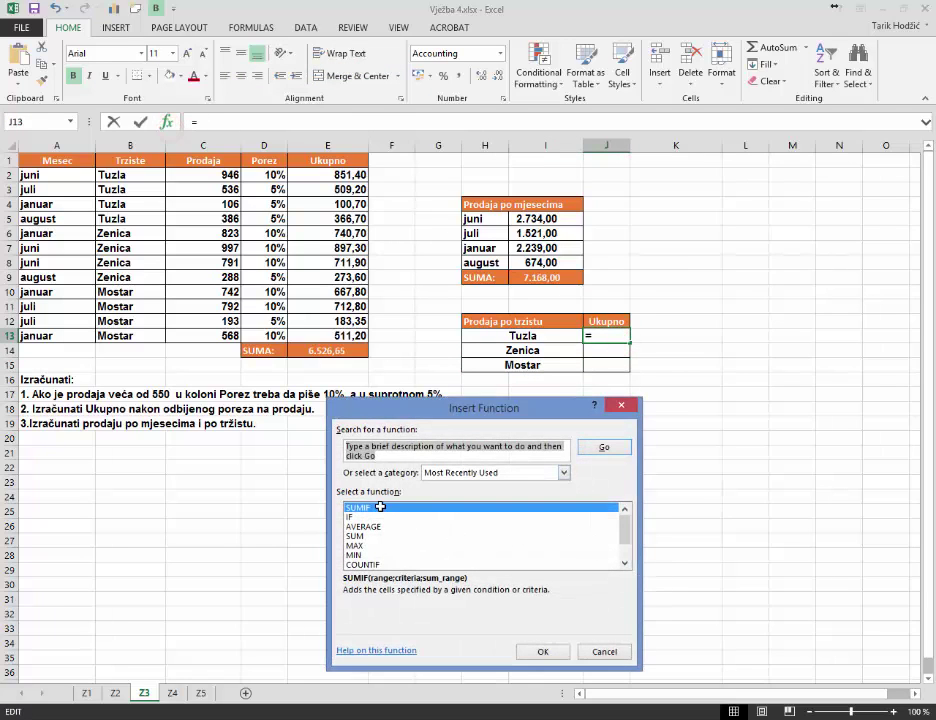
pyautogui.doubleClick(495, 508)
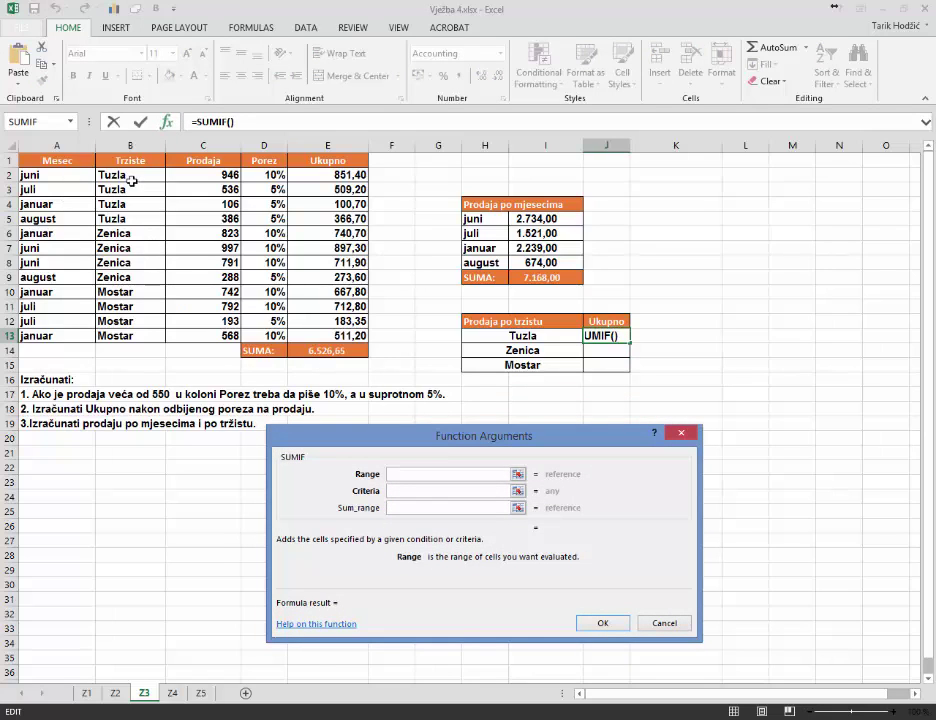
pyautogui.moveTo(131, 180); pyautogui.dragTo(132, 335)
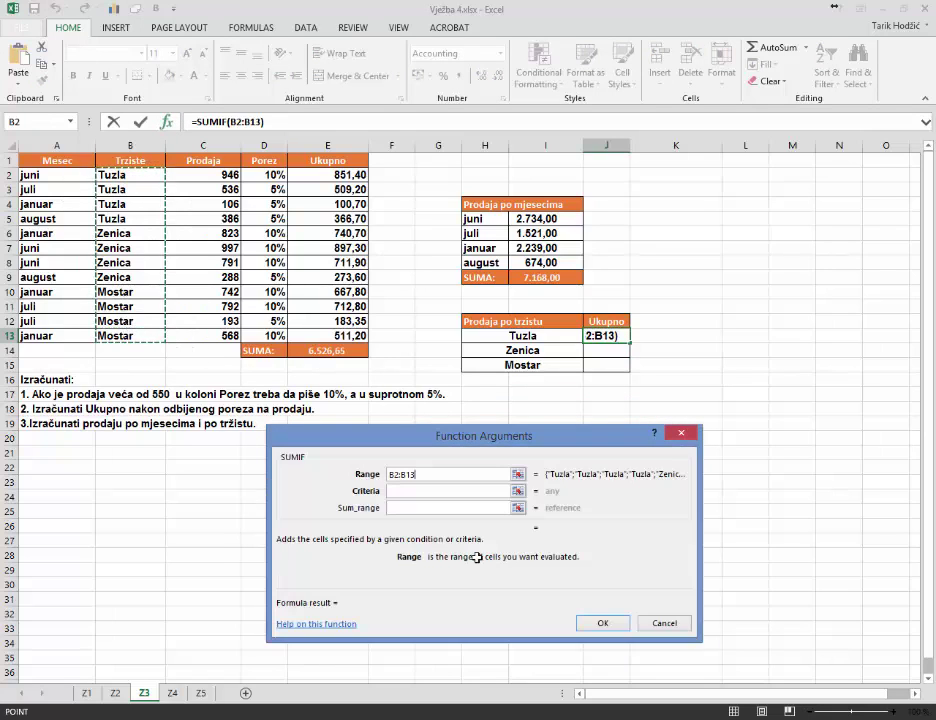
pyautogui.click(434, 491)
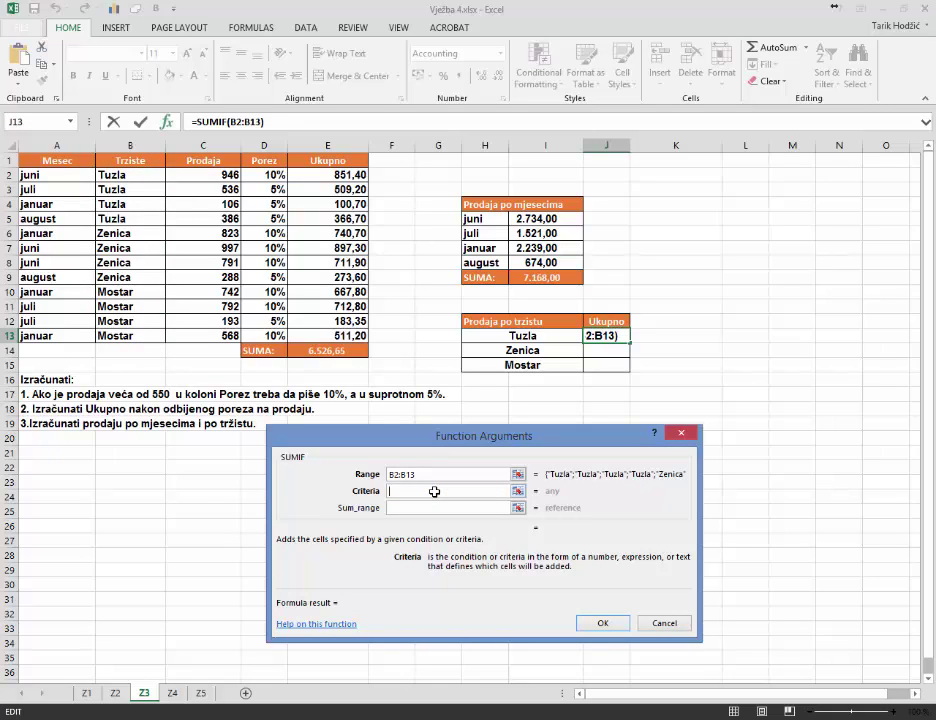
pyautogui.write('tuzla')
pyautogui.press('Tab')
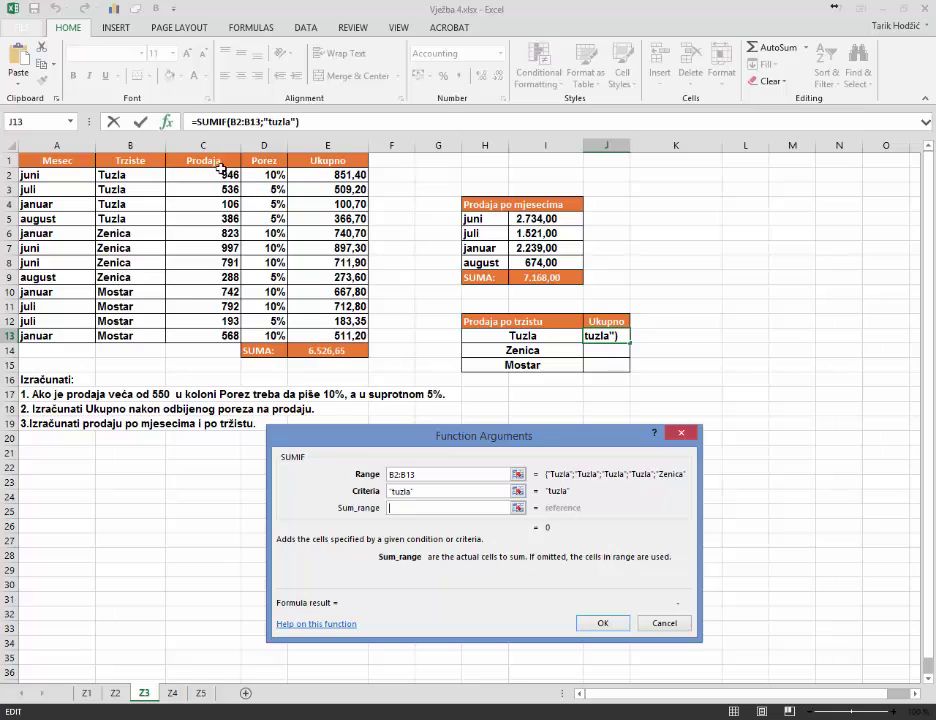
pyautogui.moveTo(320, 175); pyautogui.dragTo(322, 336)
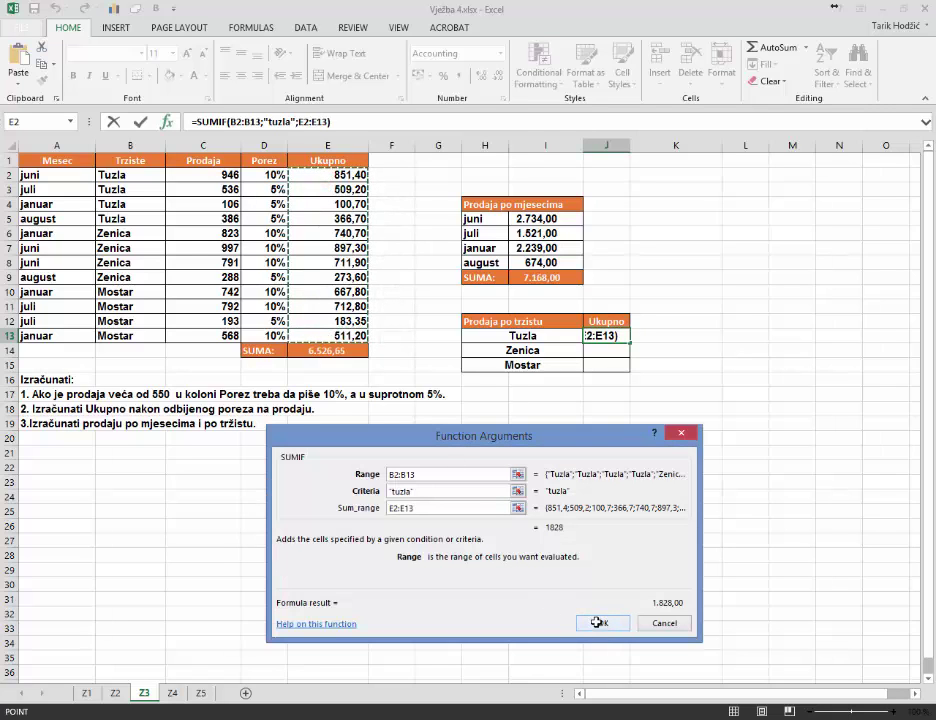
pyautogui.click(597, 622)
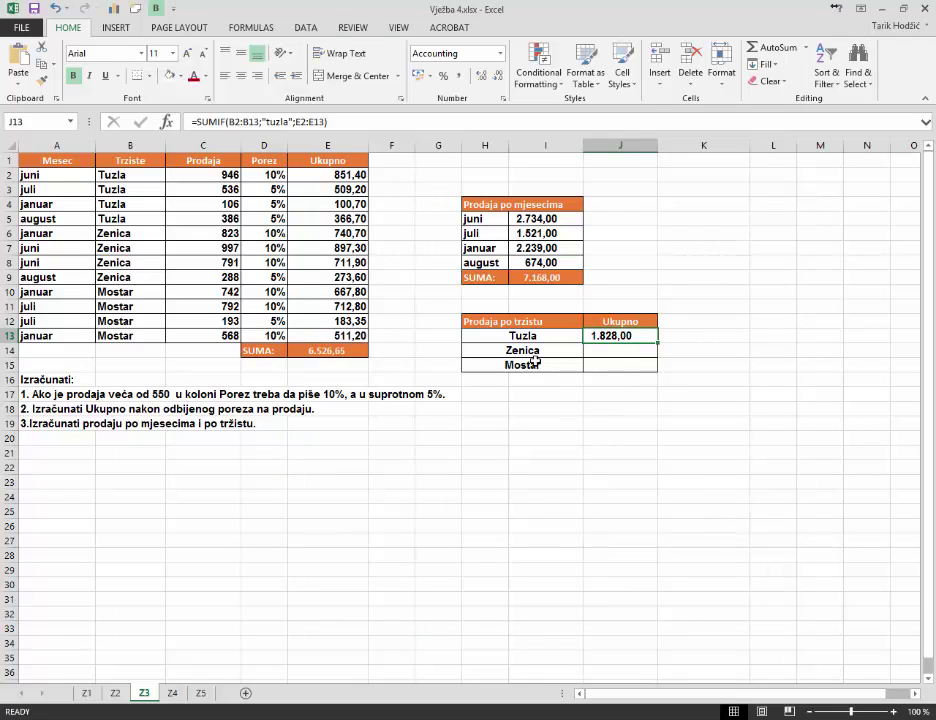
pyautogui.click(600, 351)
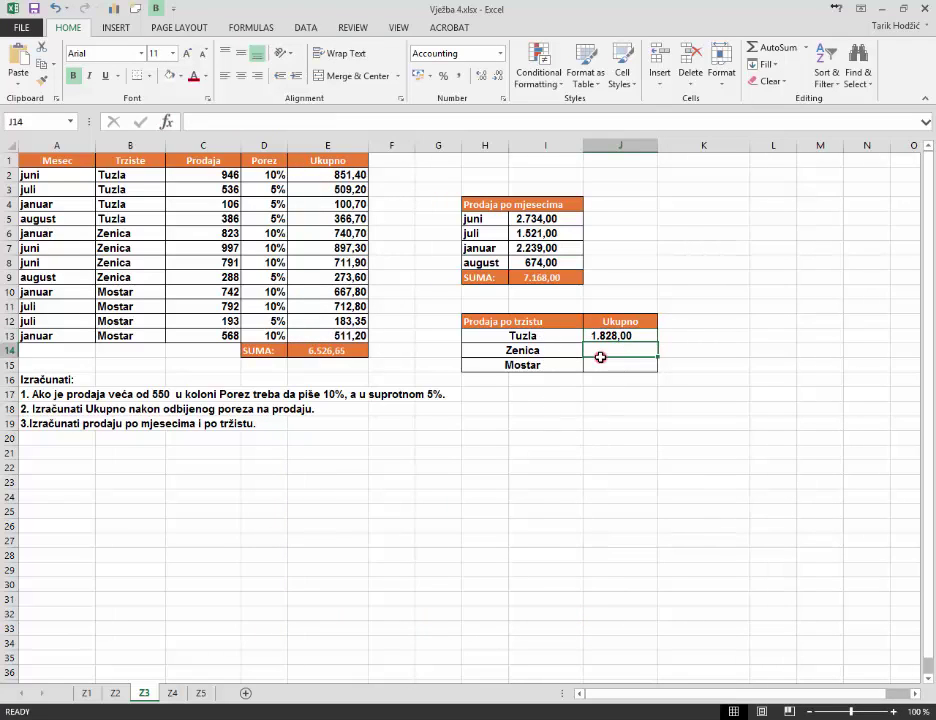
# - Enter =SUMIF(B2:B13;"zenica";E2:E13) in J14, giving Zenica 2.623,50
pyautogui.click(167, 121)
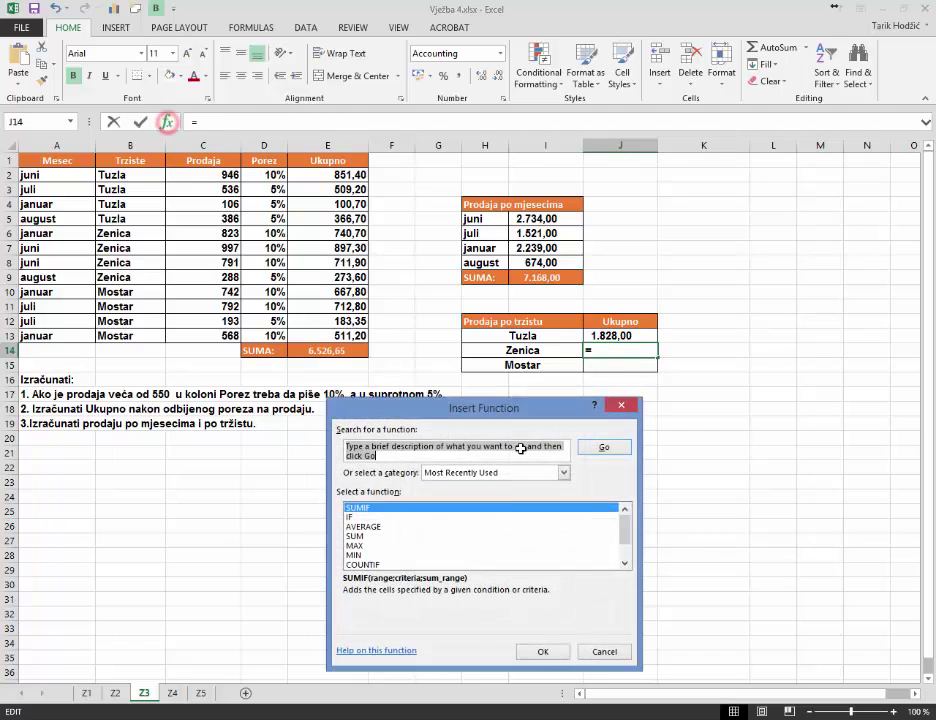
pyautogui.doubleClick(376, 508)
pyautogui.moveTo(120, 175); pyautogui.dragTo(118, 336)
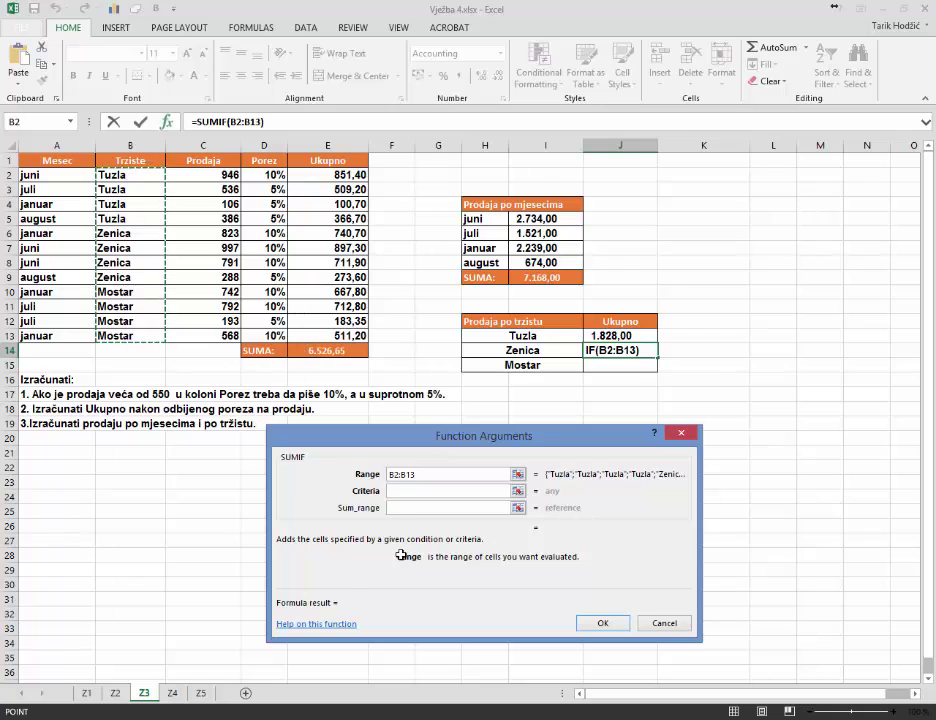
pyautogui.click(408, 495)
pyautogui.write('zen')
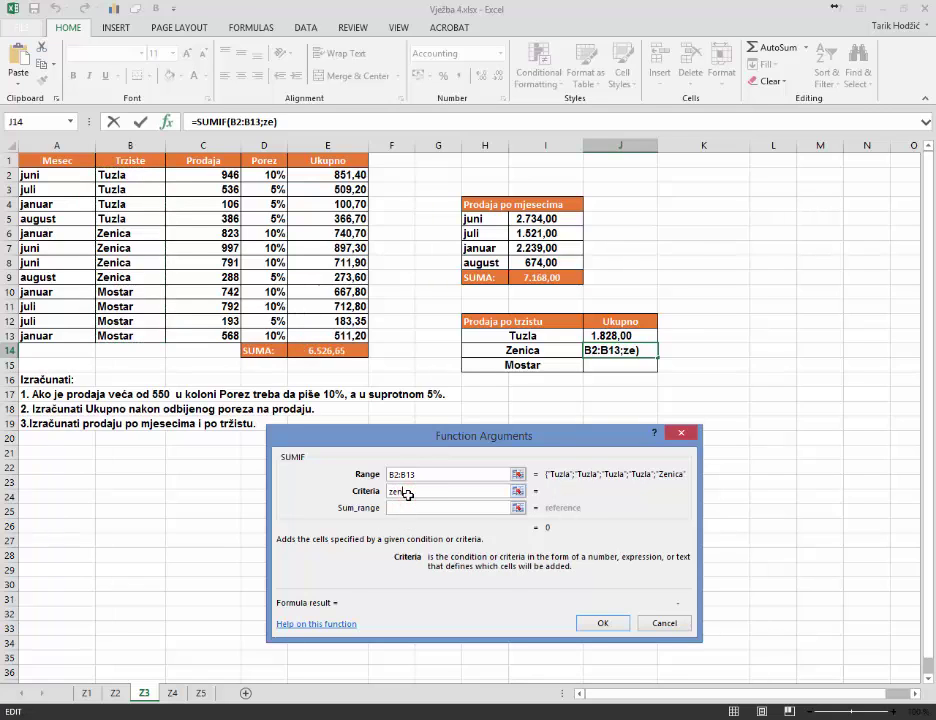
pyautogui.write('ica')
pyautogui.click(500, 508)
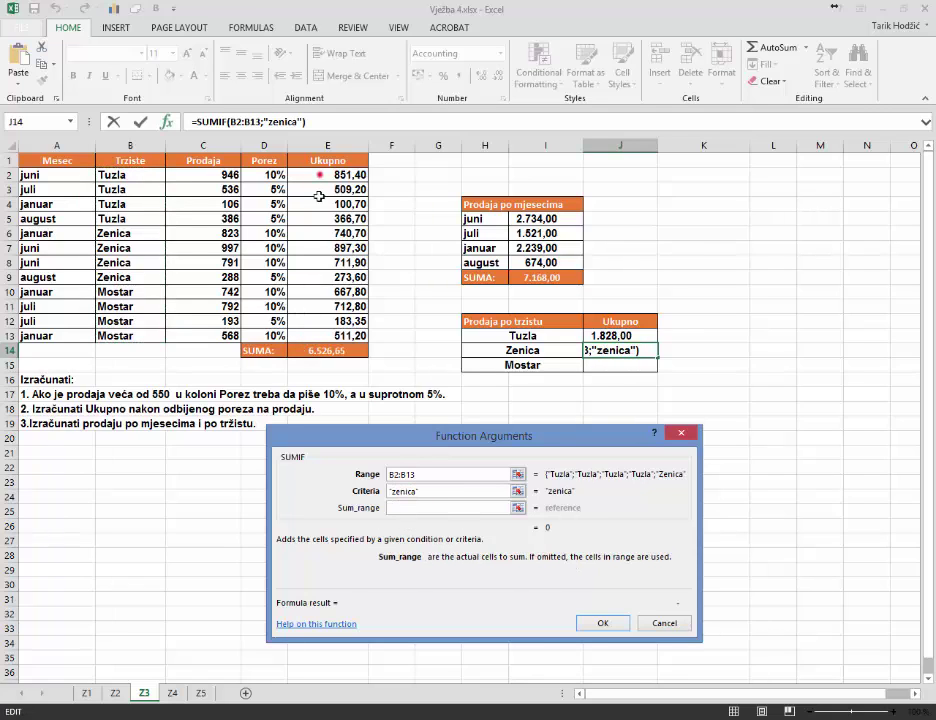
pyautogui.moveTo(318, 175); pyautogui.dragTo(332, 330)
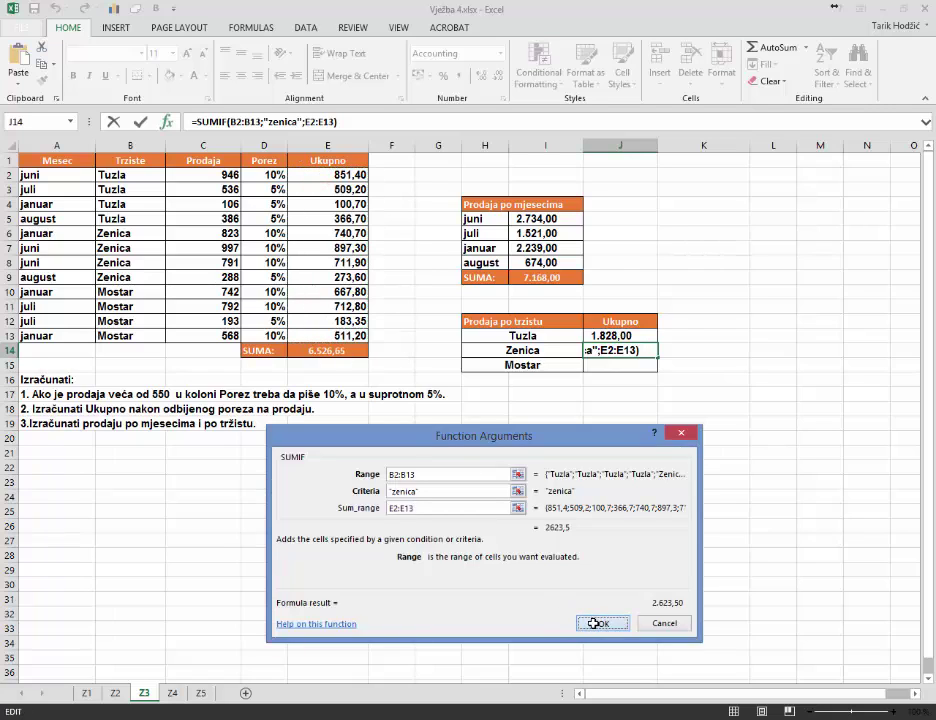
pyautogui.click(600, 622)
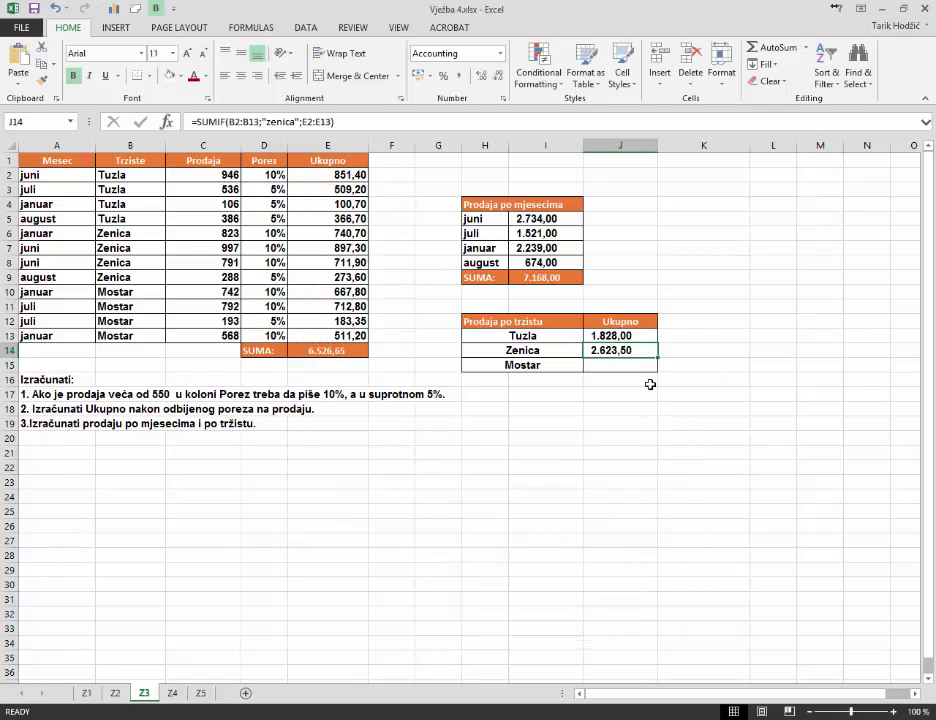
pyautogui.click(606, 369)
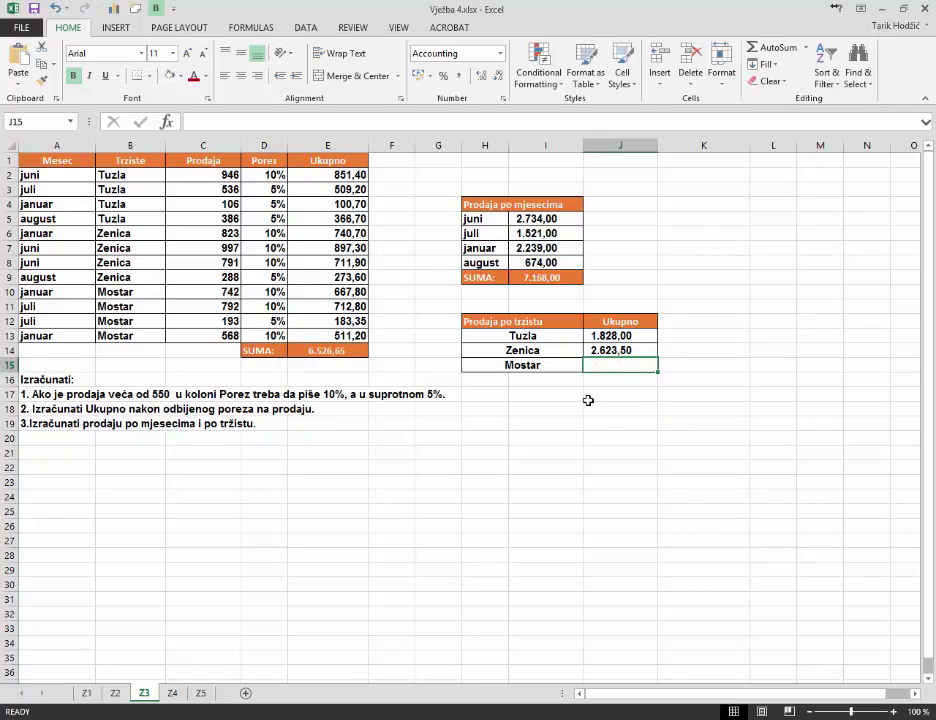
# - Enter =SUMIF(B2:B13;"mostar";E2:E13) in J15, giving Mostar 2.075,15
pyautogui.click(166, 122)
pyautogui.doubleClick(365, 508)
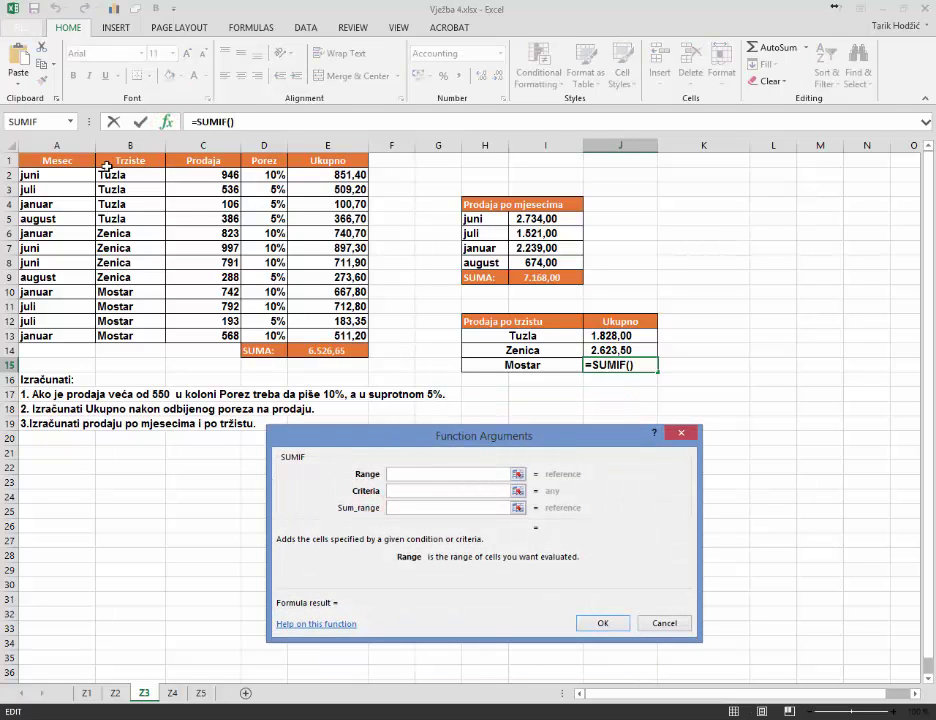
pyautogui.moveTo(112, 175); pyautogui.dragTo(117, 335)
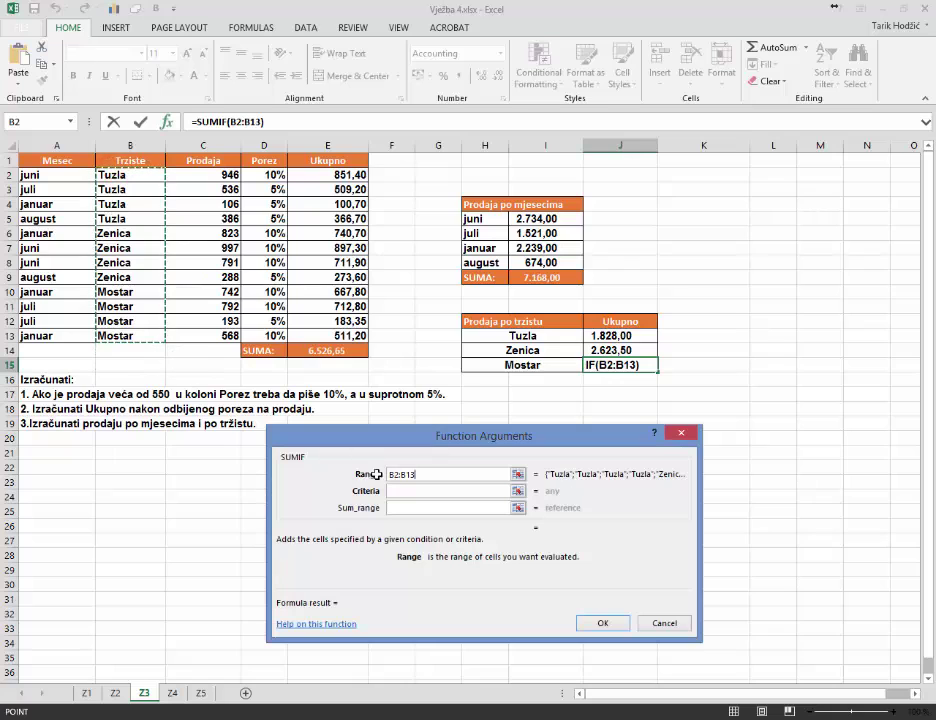
pyautogui.click(397, 491)
pyautogui.write('most')
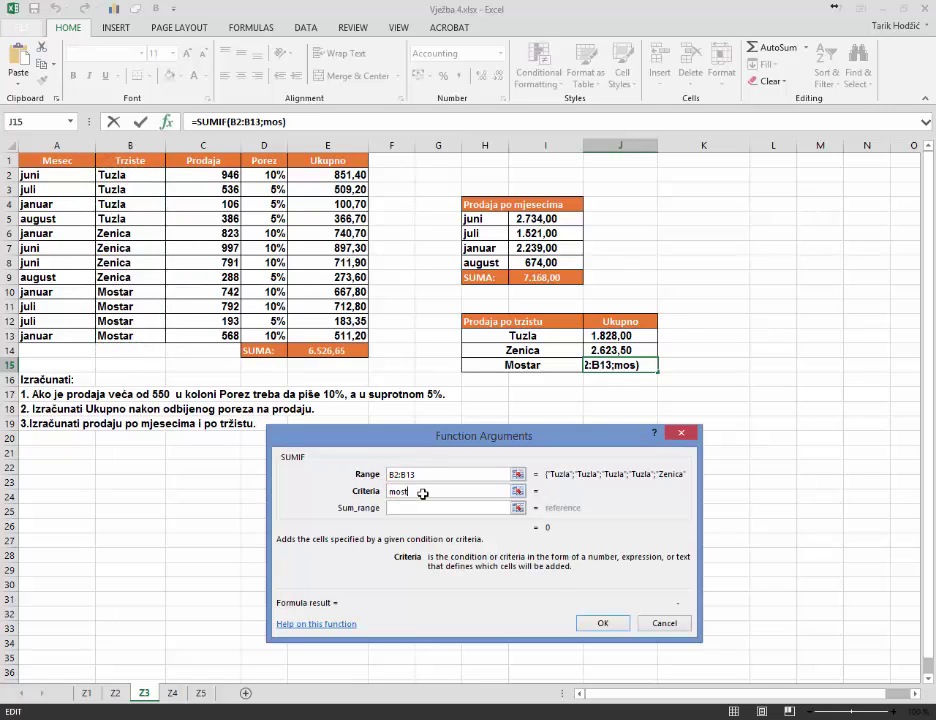
pyautogui.write('ar')
pyautogui.press('Tab')
pyautogui.click(352, 175)
pyautogui.moveTo(351, 175); pyautogui.dragTo(335, 335)
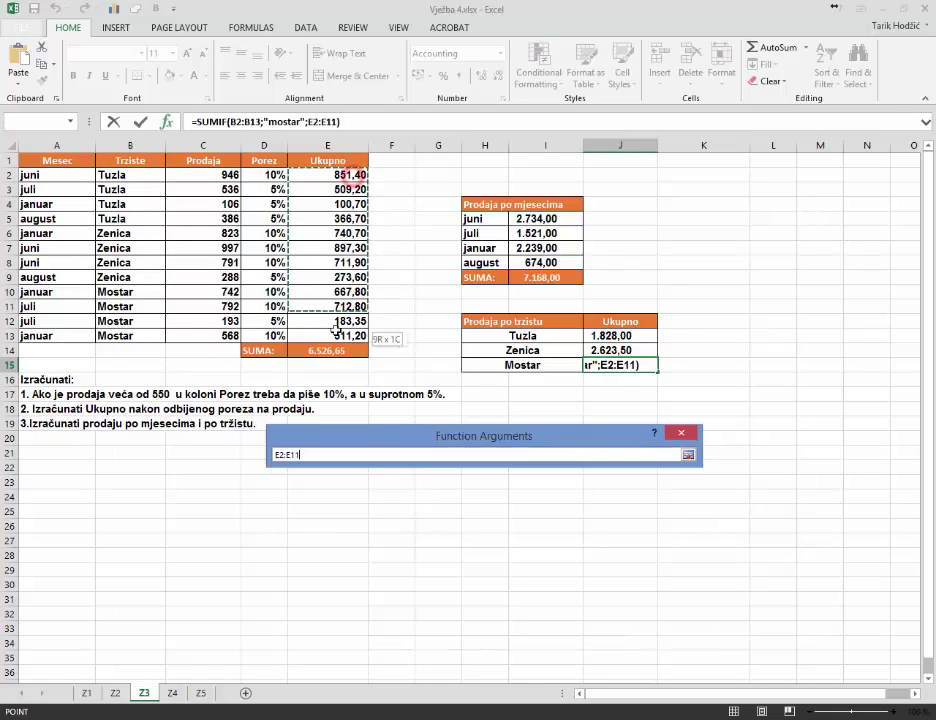
pyautogui.click(594, 624)
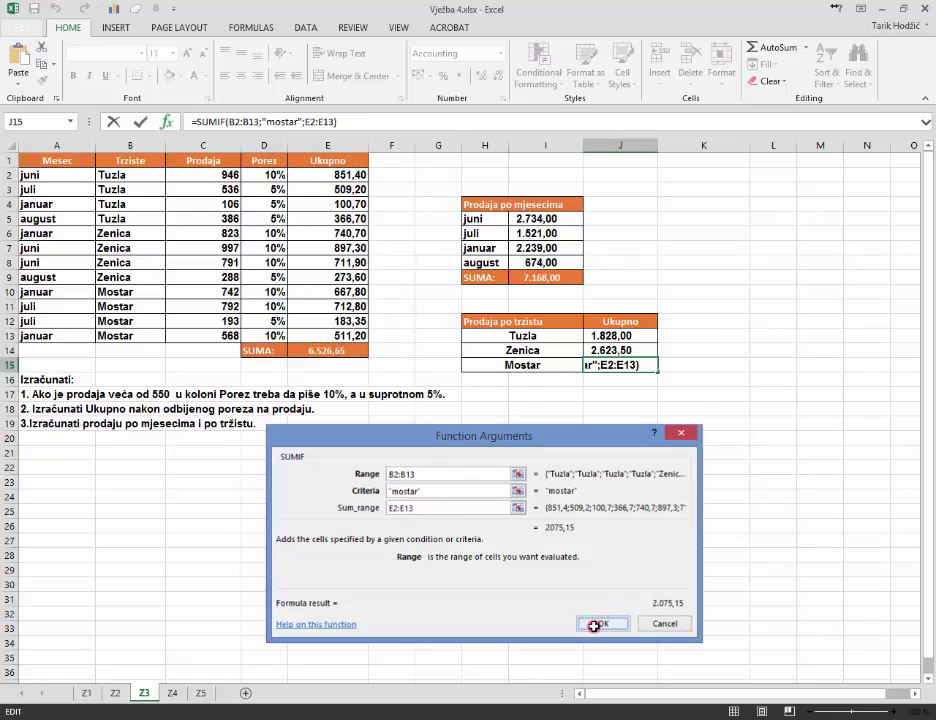
pyautogui.click(632, 441)
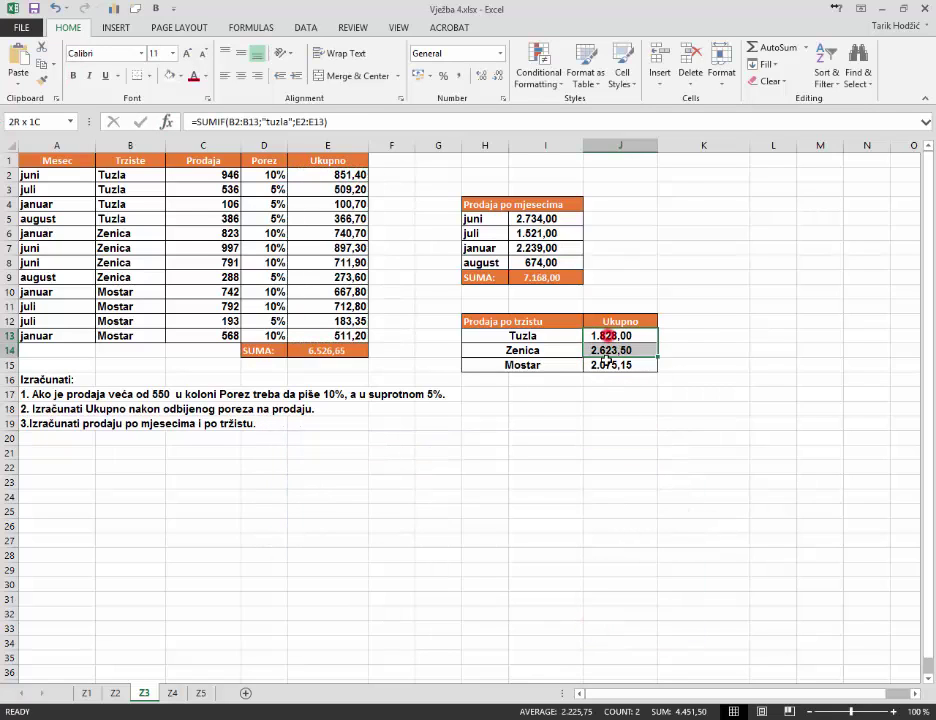
pyautogui.moveTo(614, 336); pyautogui.dragTo(619, 370)
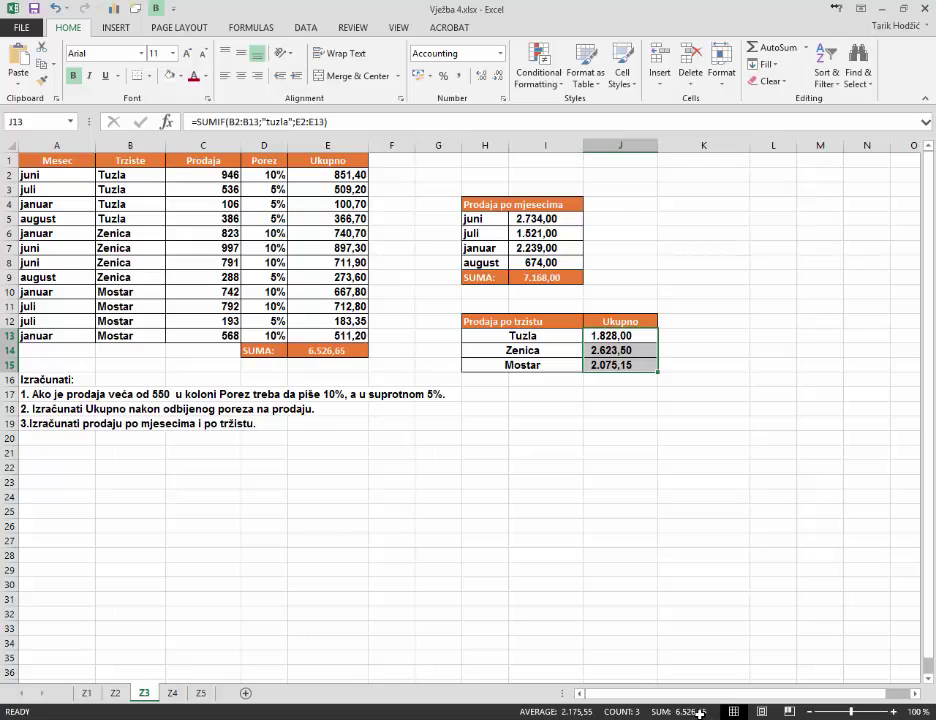
pyautogui.click(313, 350)
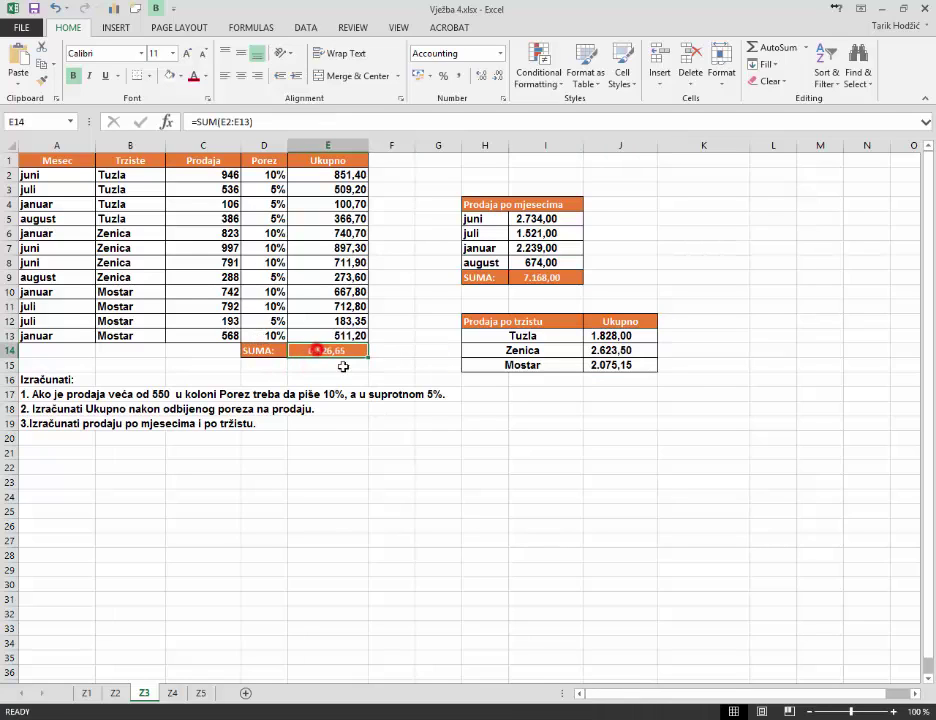
pyautogui.click(560, 423)
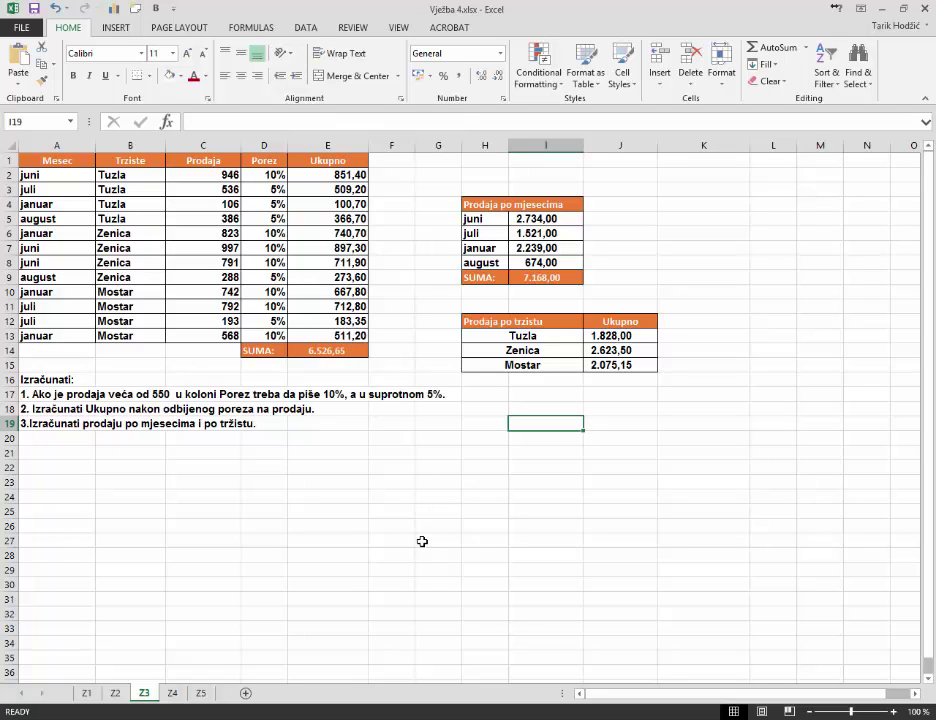
pyautogui.click(173, 692)
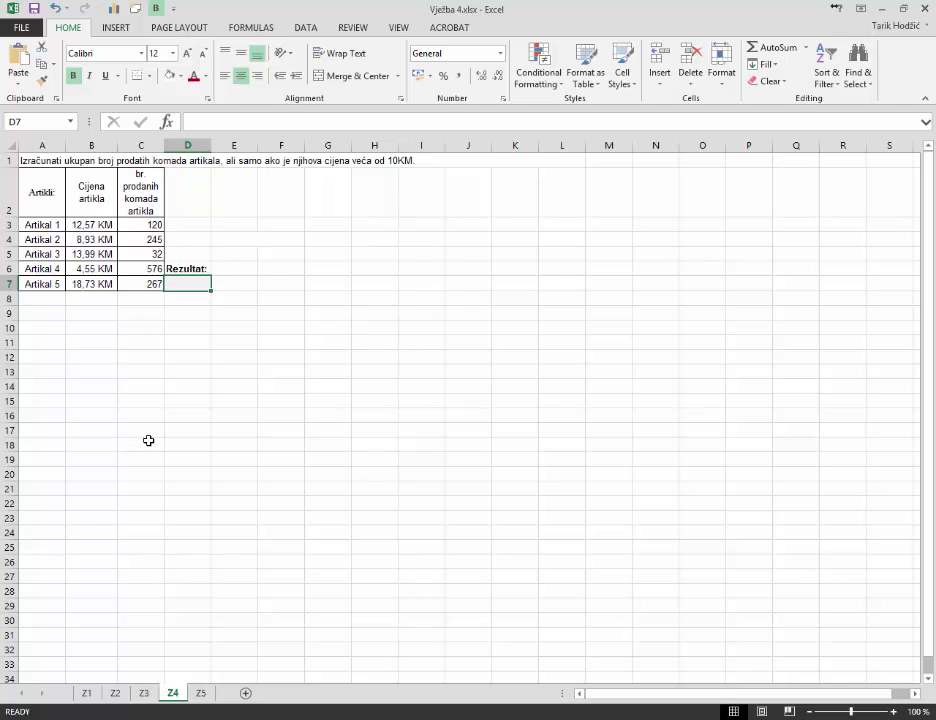
pyautogui.click(131, 159)
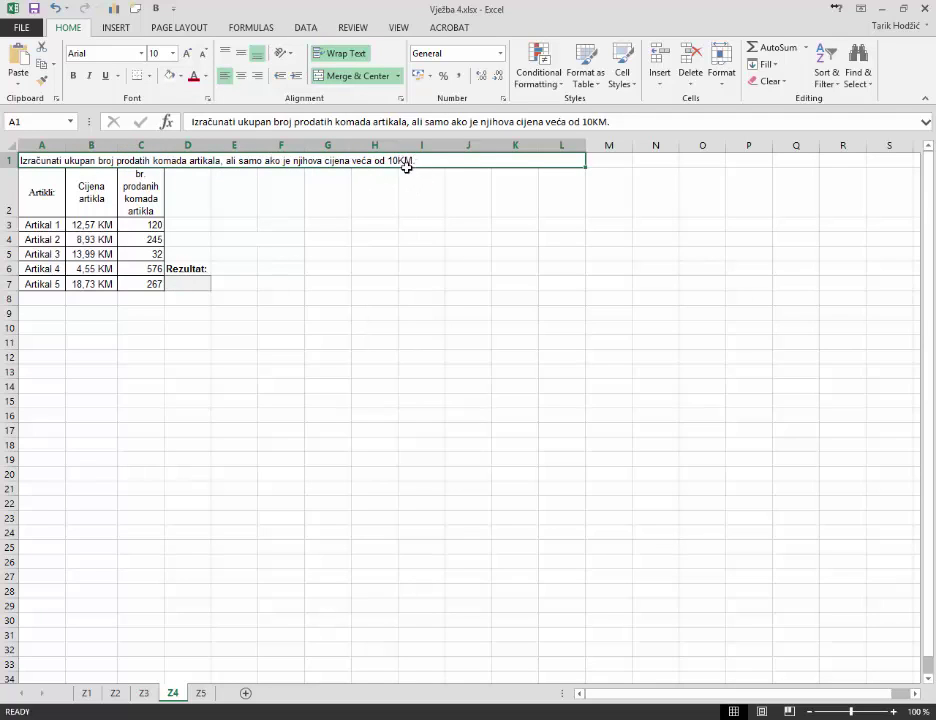
pyautogui.click(186, 311)
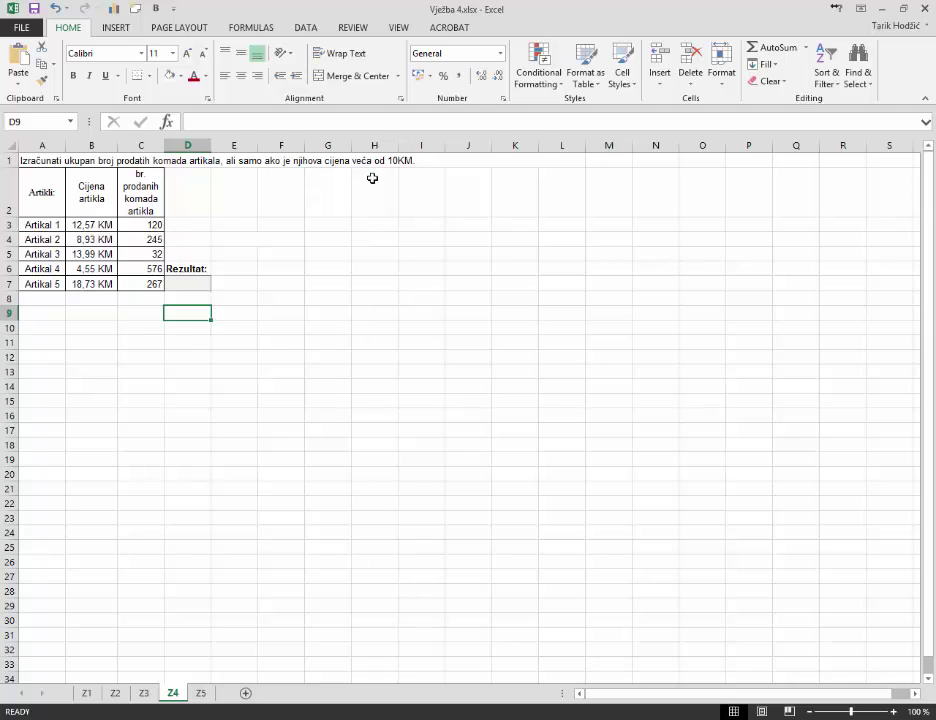
pyautogui.moveTo(20, 218); pyautogui.dragTo(117, 232)
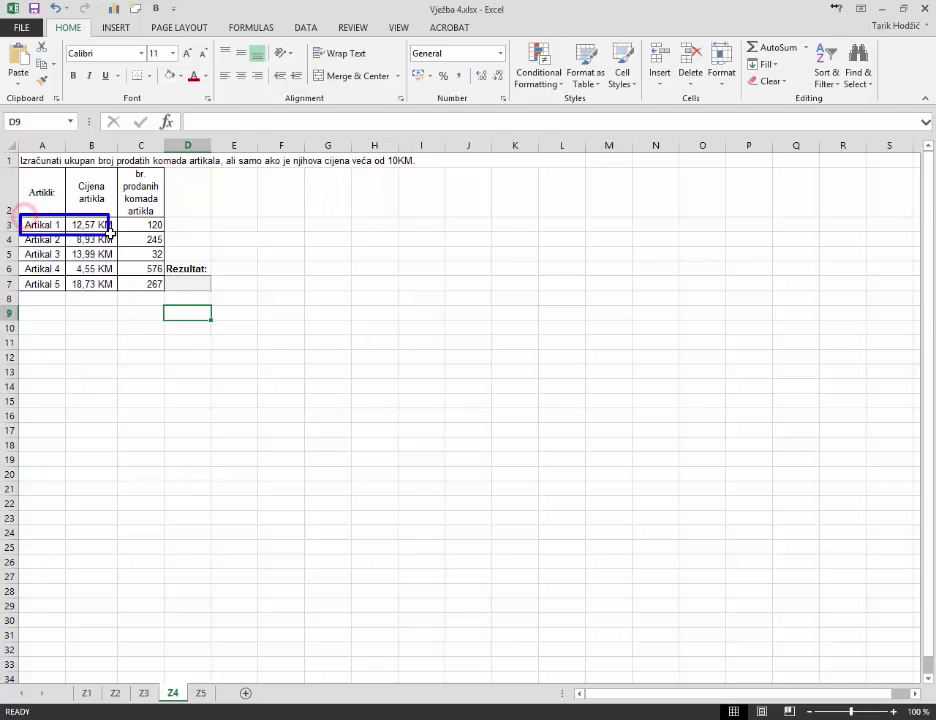
pyautogui.moveTo(20, 247); pyautogui.dragTo(116, 261)
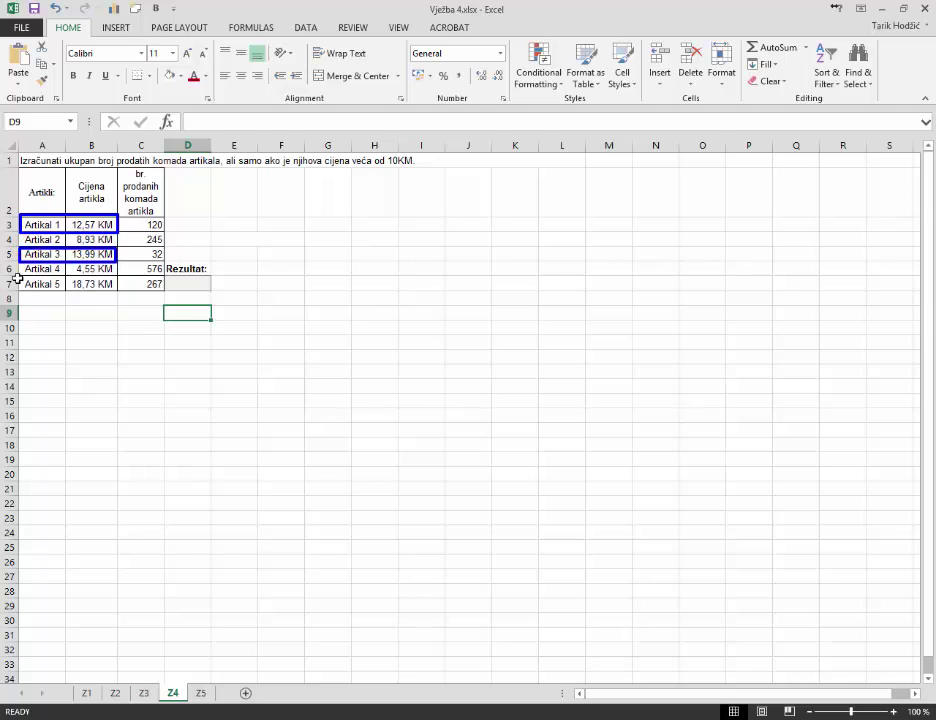
pyautogui.moveTo(20, 276); pyautogui.dragTo(118, 292)
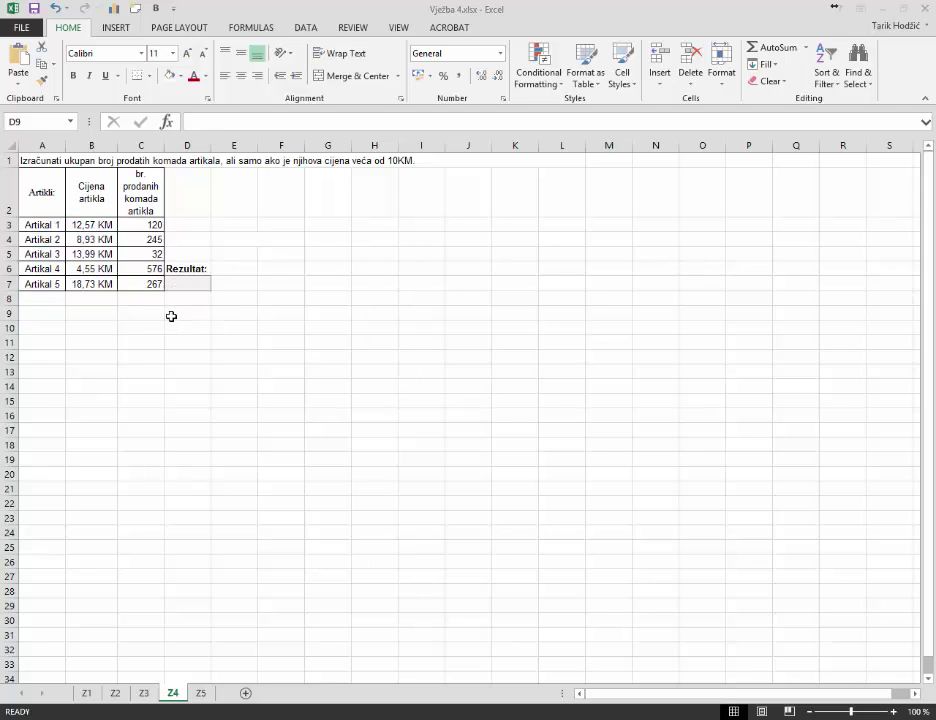
pyautogui.click(189, 284)
pyautogui.click(189, 284)
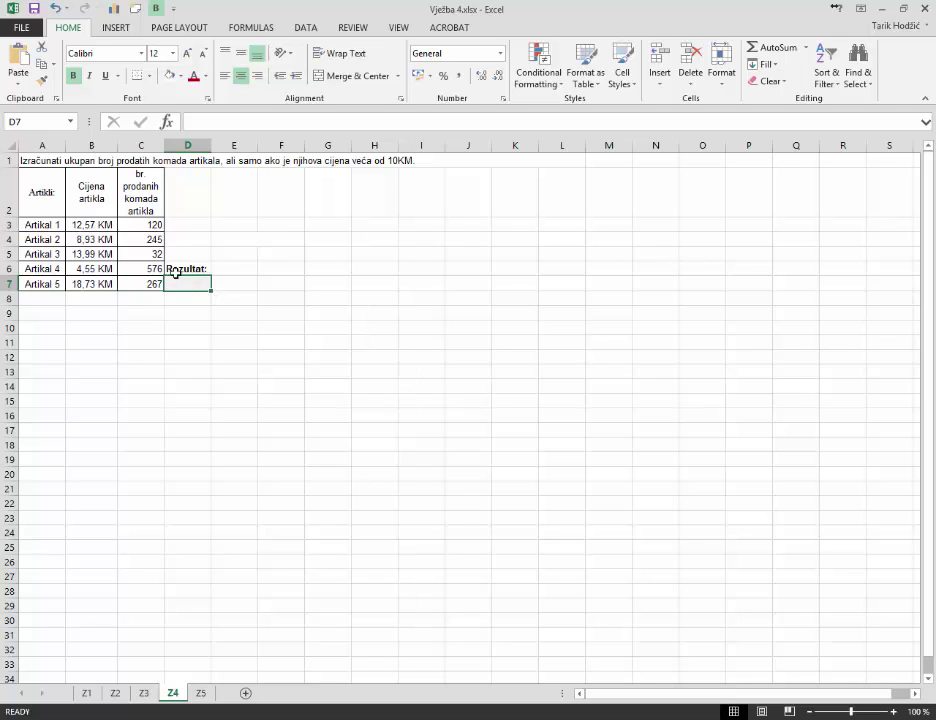
# - Enter =SUMIF(B3:B7;">10";C3:C7) in D7, totalling 419 units for items over 10 KM
pyautogui.click(166, 121)
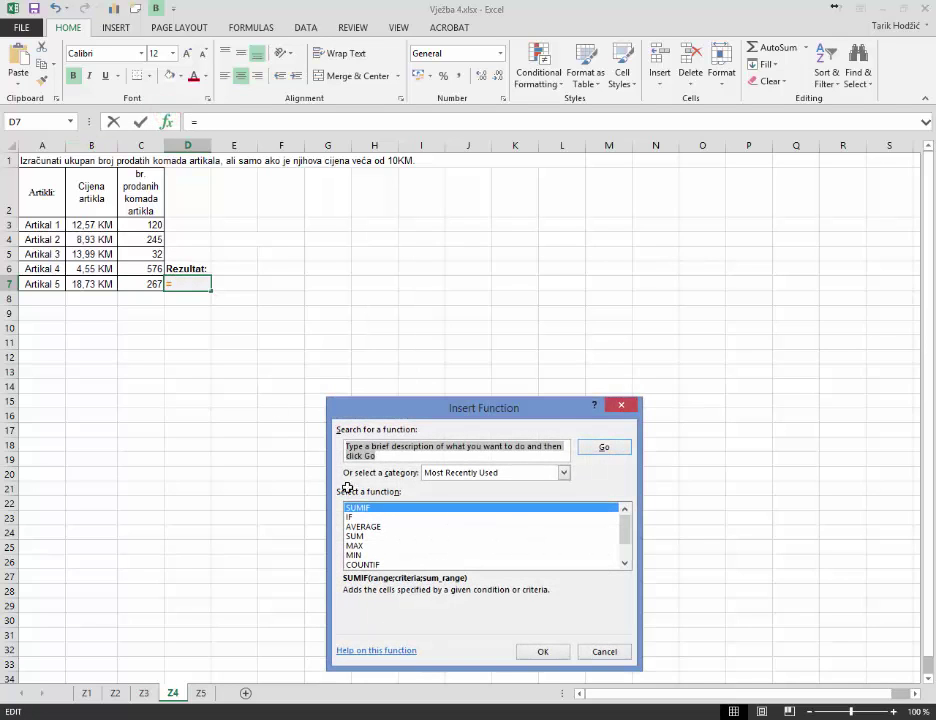
pyautogui.doubleClick(358, 506)
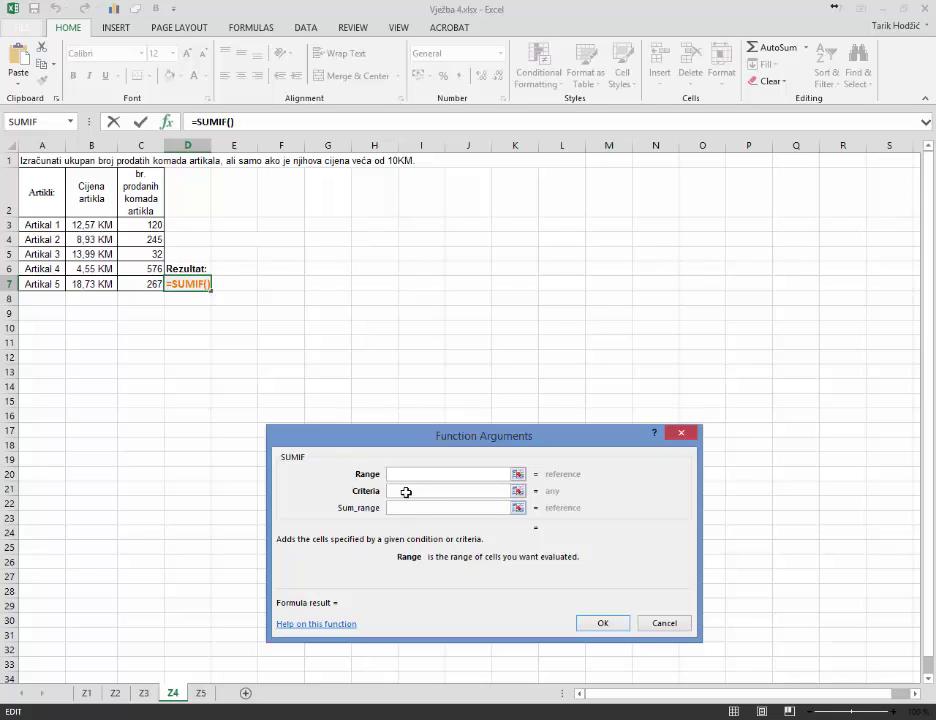
pyautogui.moveTo(98, 224); pyautogui.dragTo(102, 284)
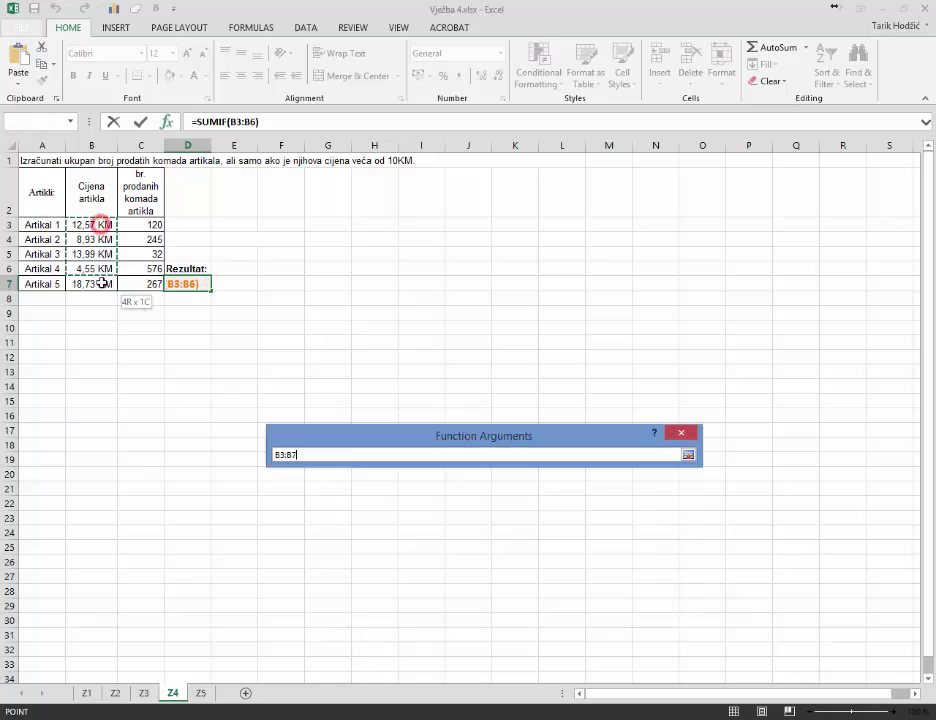
pyautogui.click(401, 487)
pyautogui.write('>')
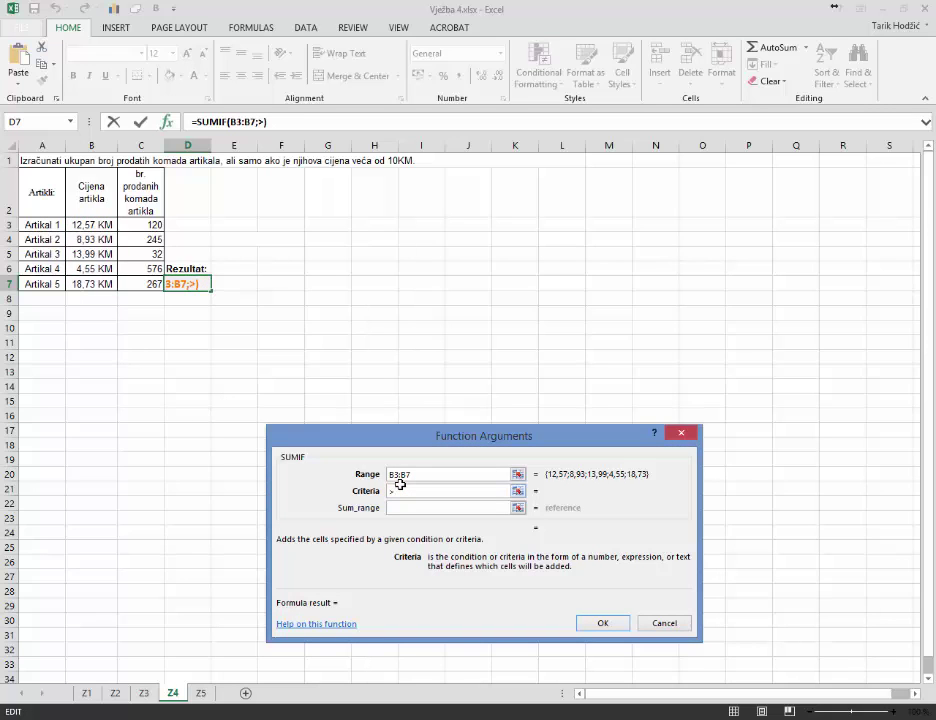
pyautogui.write('10')
pyautogui.click(410, 506)
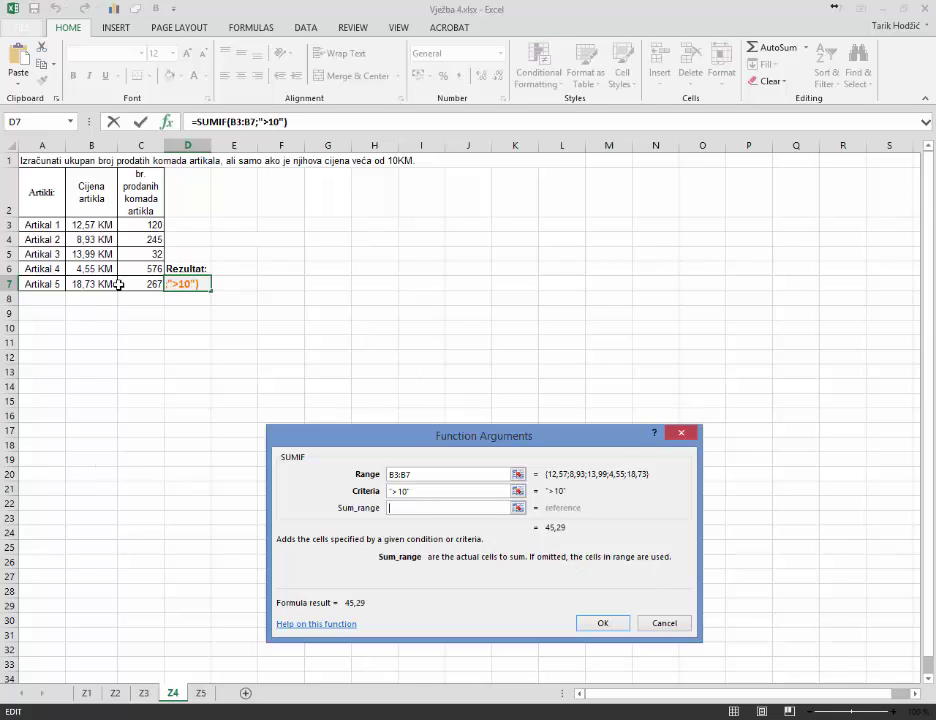
pyautogui.moveTo(148, 224); pyautogui.dragTo(150, 283)
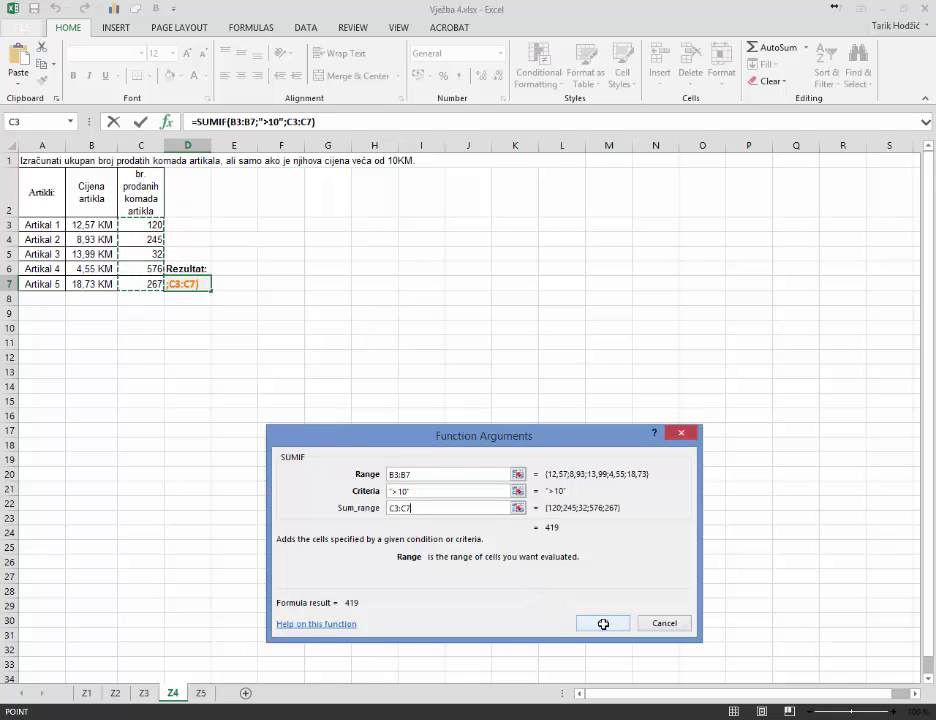
pyautogui.click(603, 624)
# - Inspect the SUMIF formula in D7
pyautogui.click(226, 326)
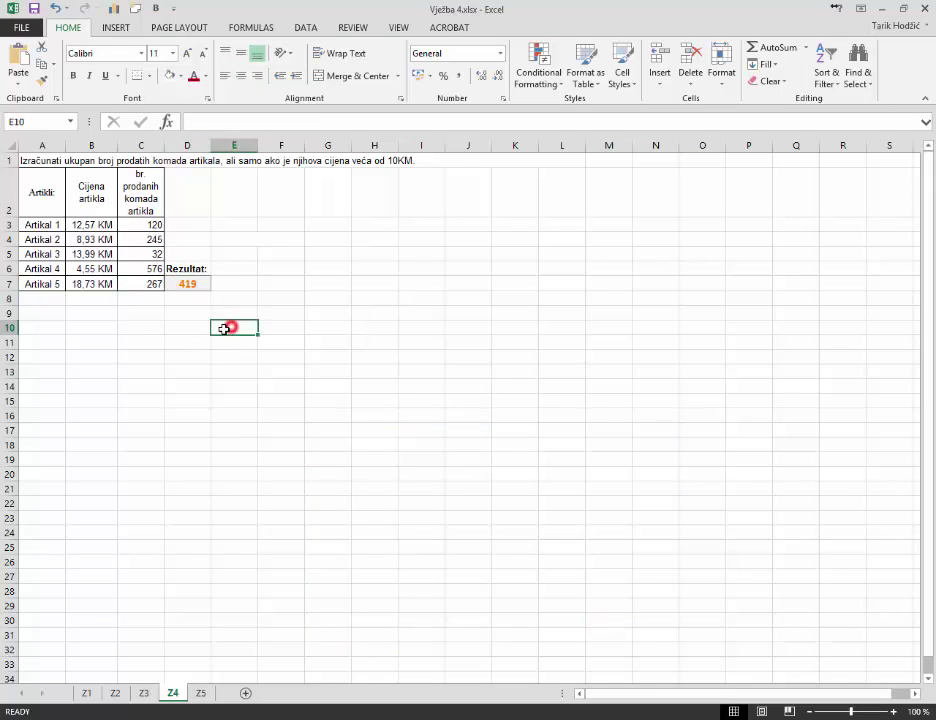
pyautogui.click(203, 294)
pyautogui.click(207, 287)
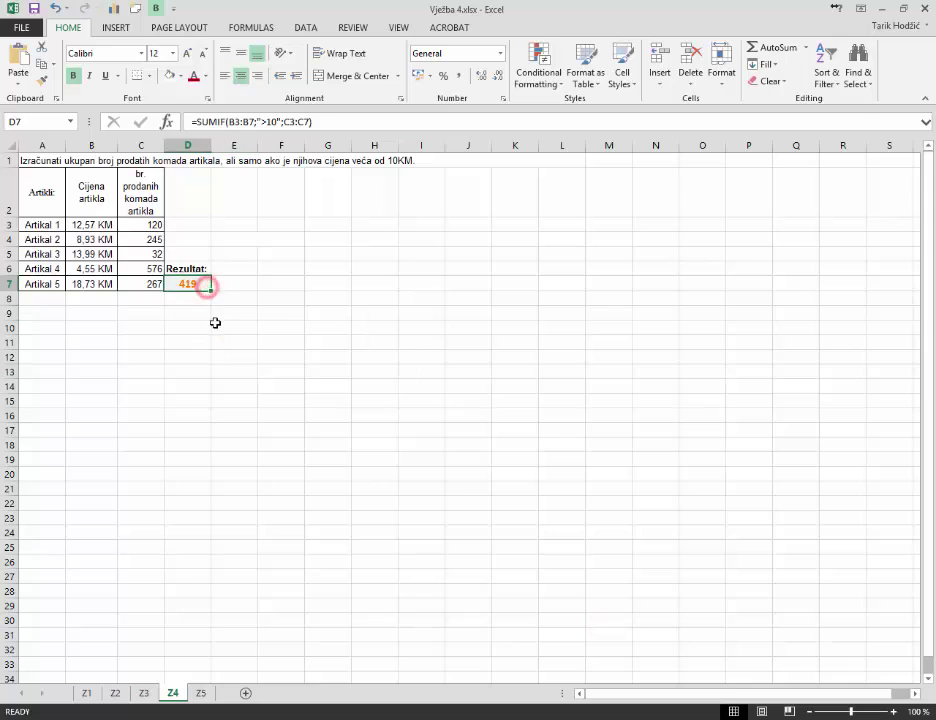
pyautogui.click(214, 324)
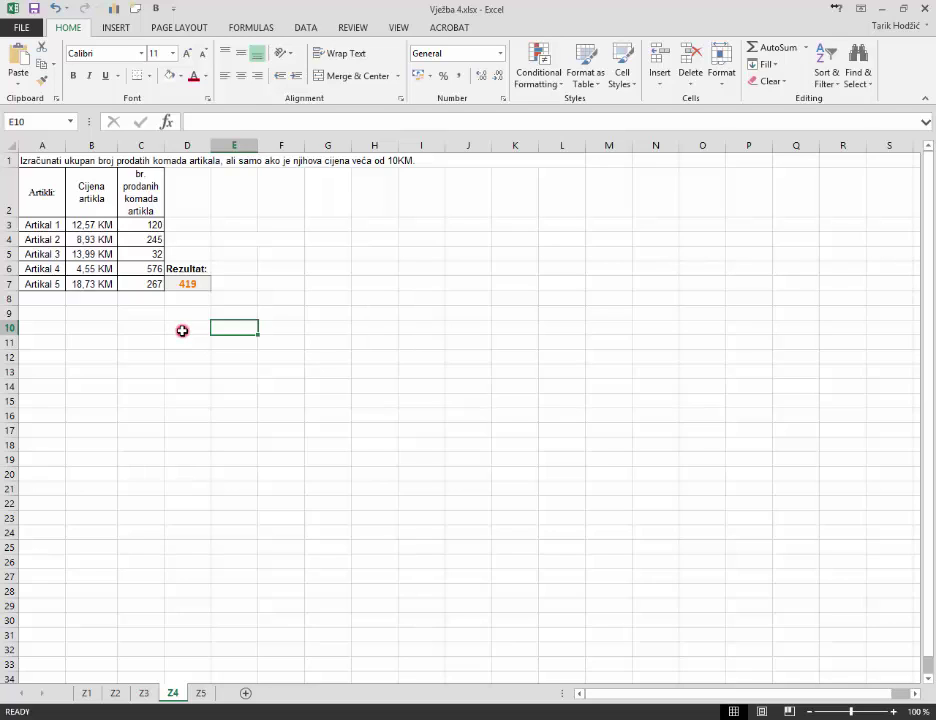
pyautogui.click(182, 330)
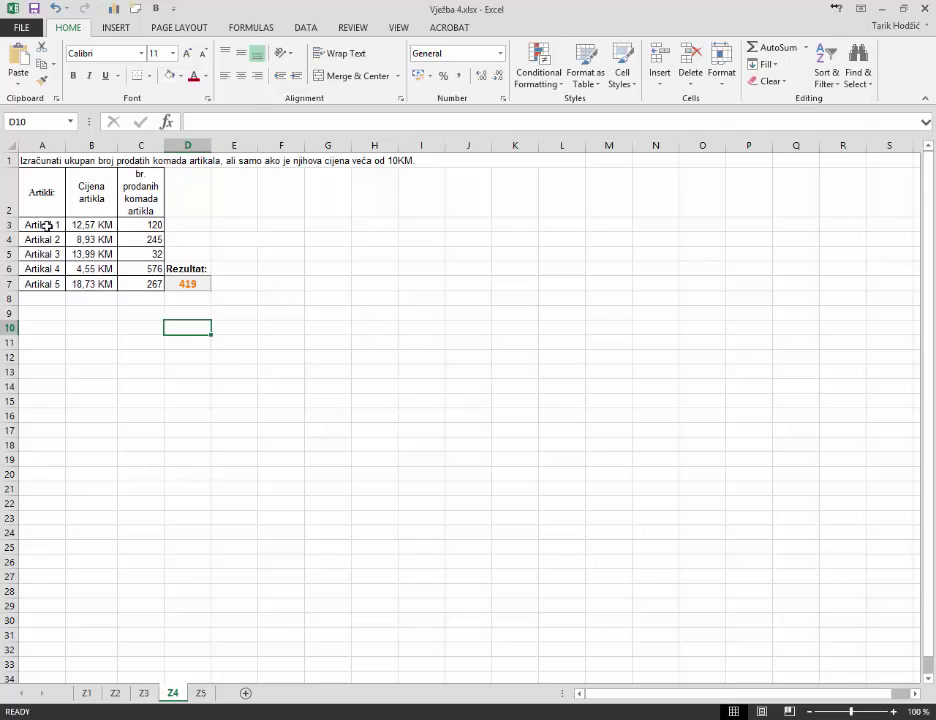
# - Select the counts for Artikal 1, 3 and 5 to verify 419, then go to sheet Z5
pyautogui.click(148, 227)
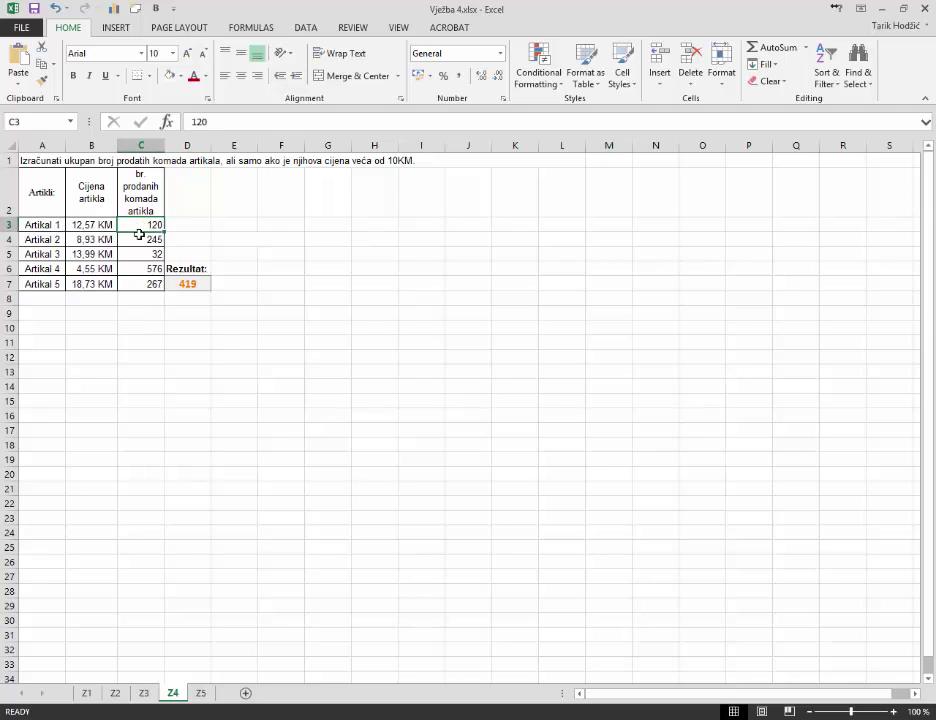
pyautogui.keyDown('ctrl'); pyautogui.click(134, 258); pyautogui.keyUp('ctrl')
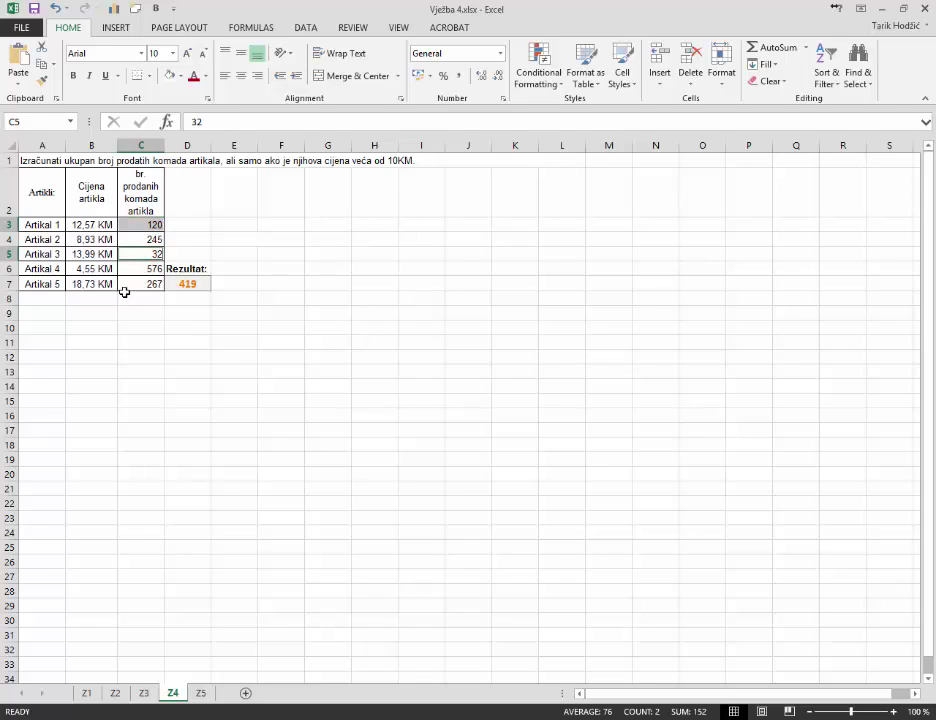
pyautogui.keyDown('ctrl'); pyautogui.click(141, 286); pyautogui.keyUp('ctrl')
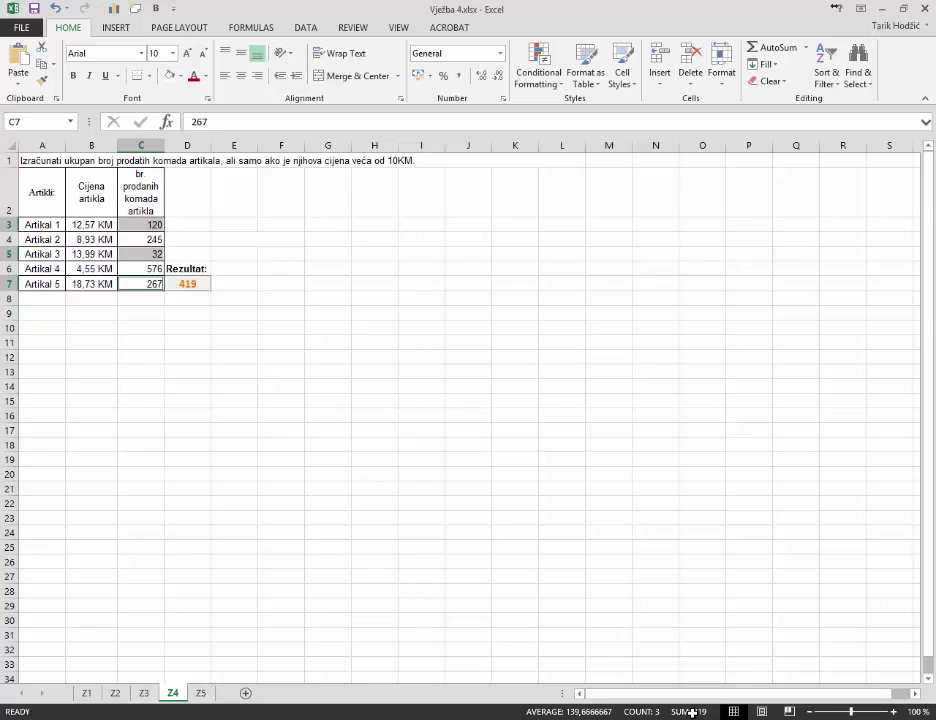
pyautogui.click(192, 286)
pyautogui.click(200, 313)
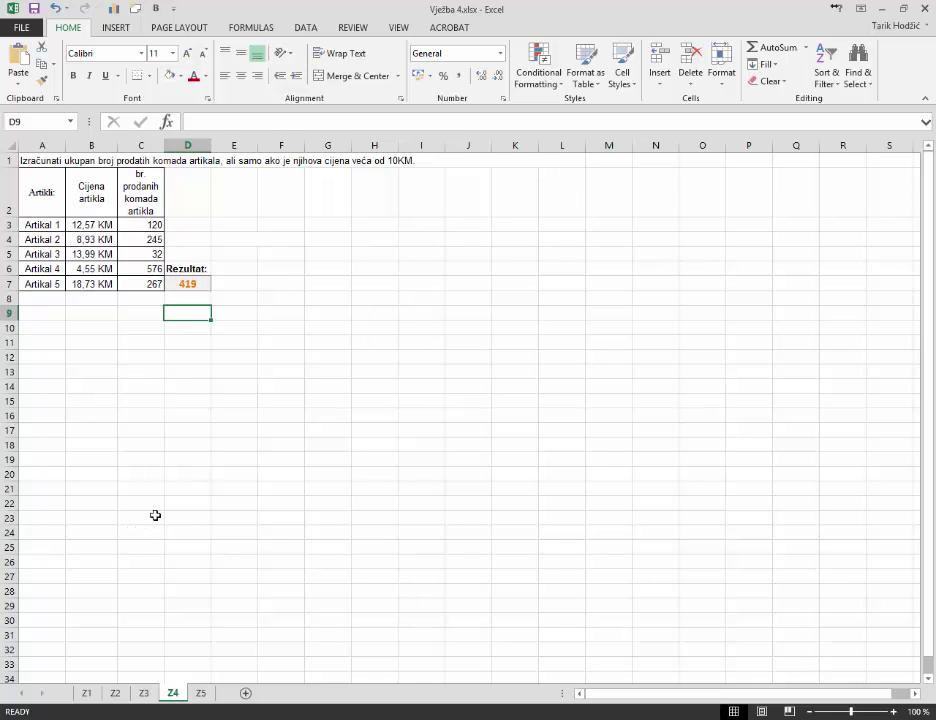
pyautogui.click(199, 693)
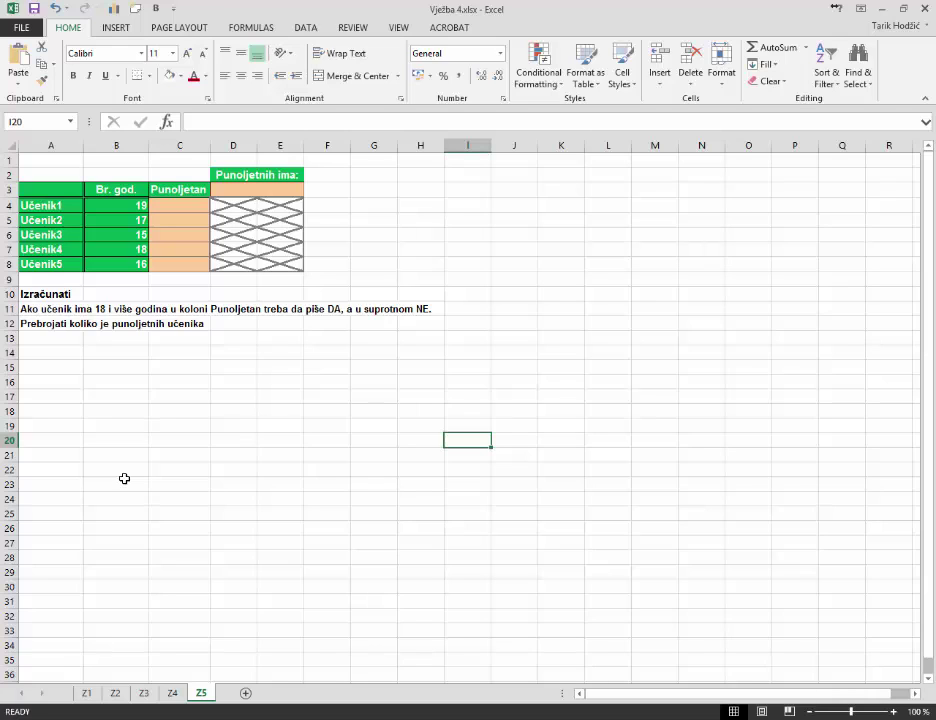
# - On sheet Z5, select C4, the first empty Punoljetan cell
pyautogui.moveTo(174, 204); pyautogui.dragTo(187, 275)
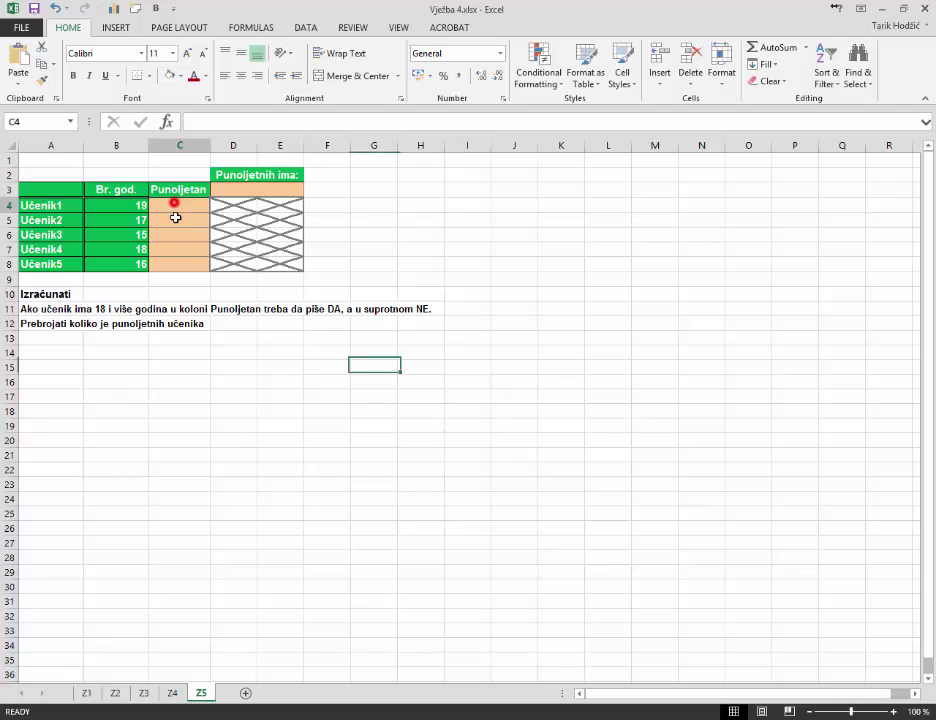
pyautogui.click(187, 275)
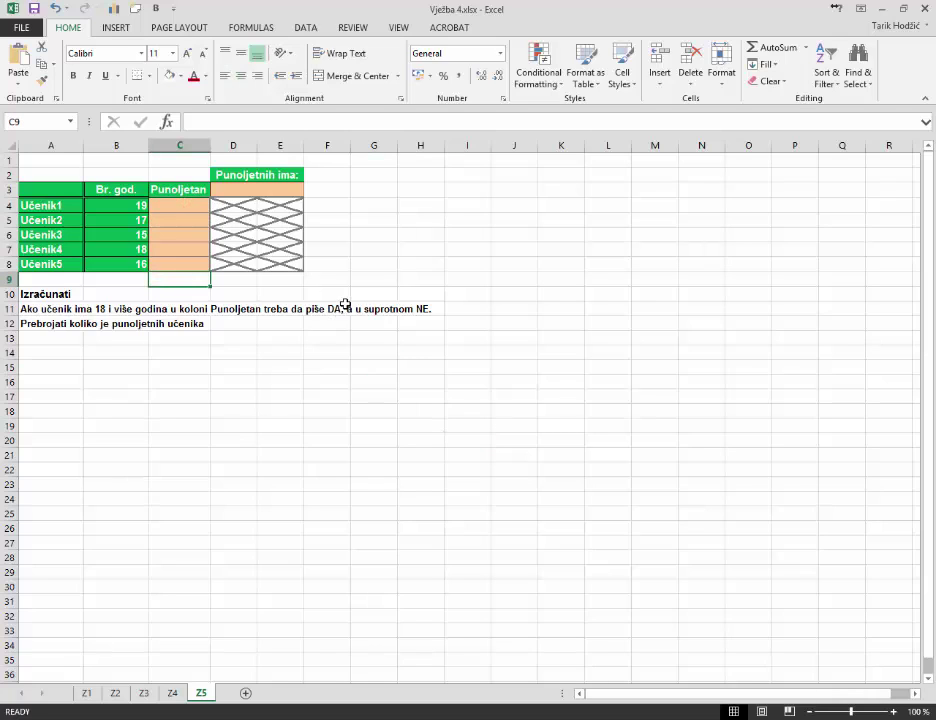
pyautogui.click(194, 203)
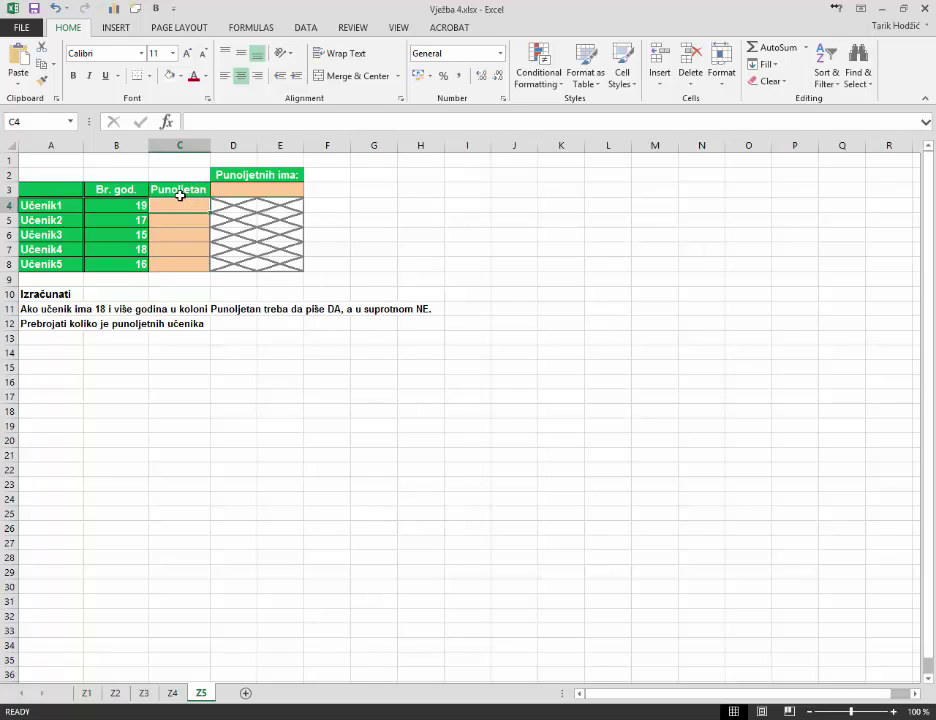
# - Insert the IF function for C4 and clear the mistyped first age condition
pyautogui.click(166, 121)
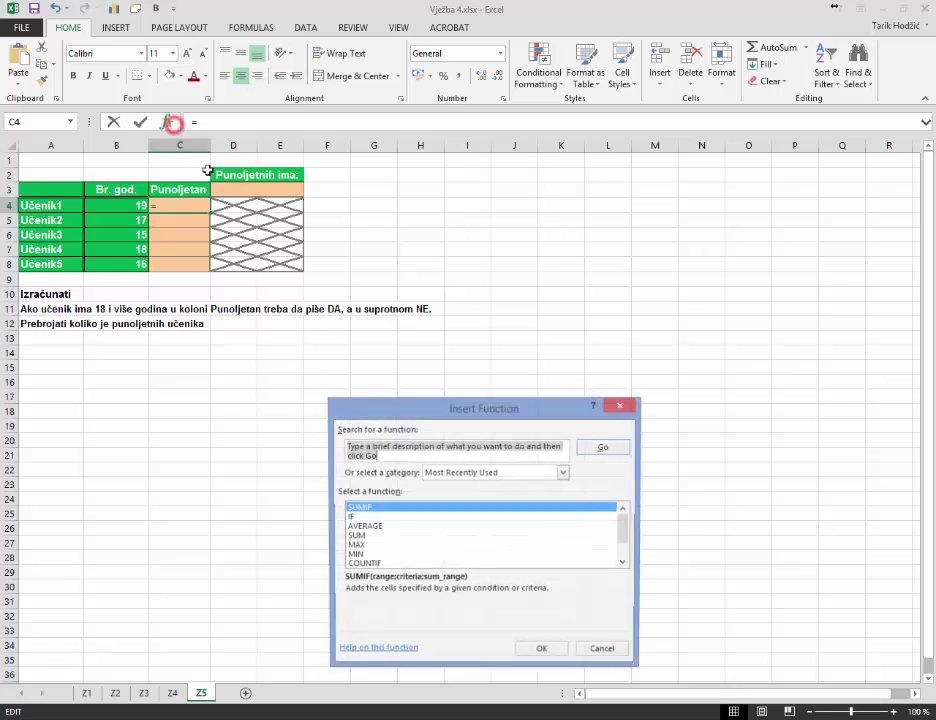
pyautogui.click(378, 516)
pyautogui.doubleClick(378, 516)
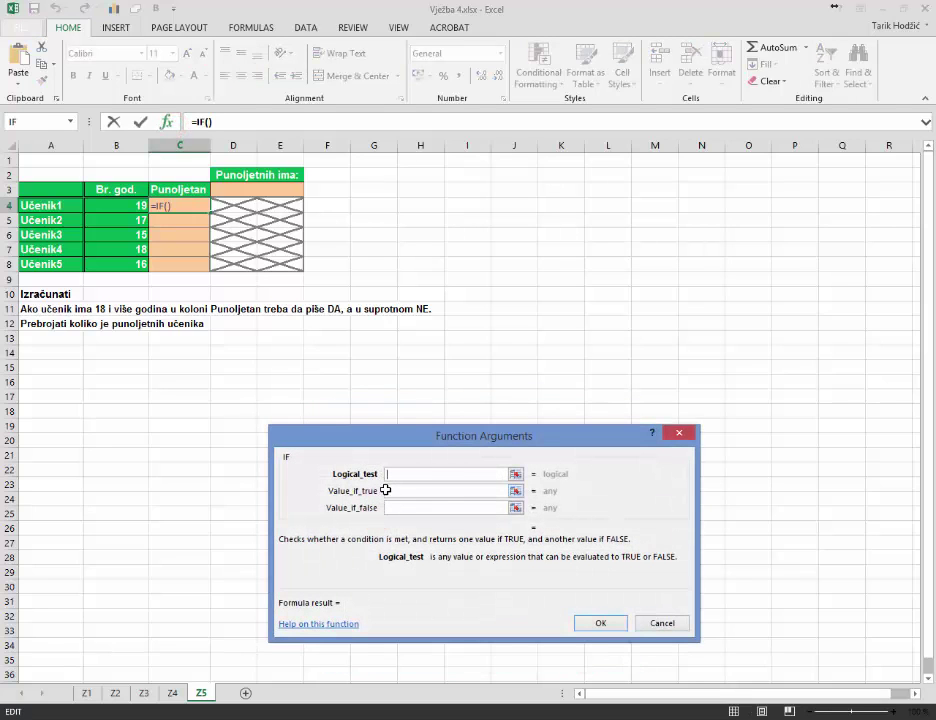
pyautogui.write('<')
pyautogui.write('>=')
pyautogui.write('18')
pyautogui.click(385, 490)
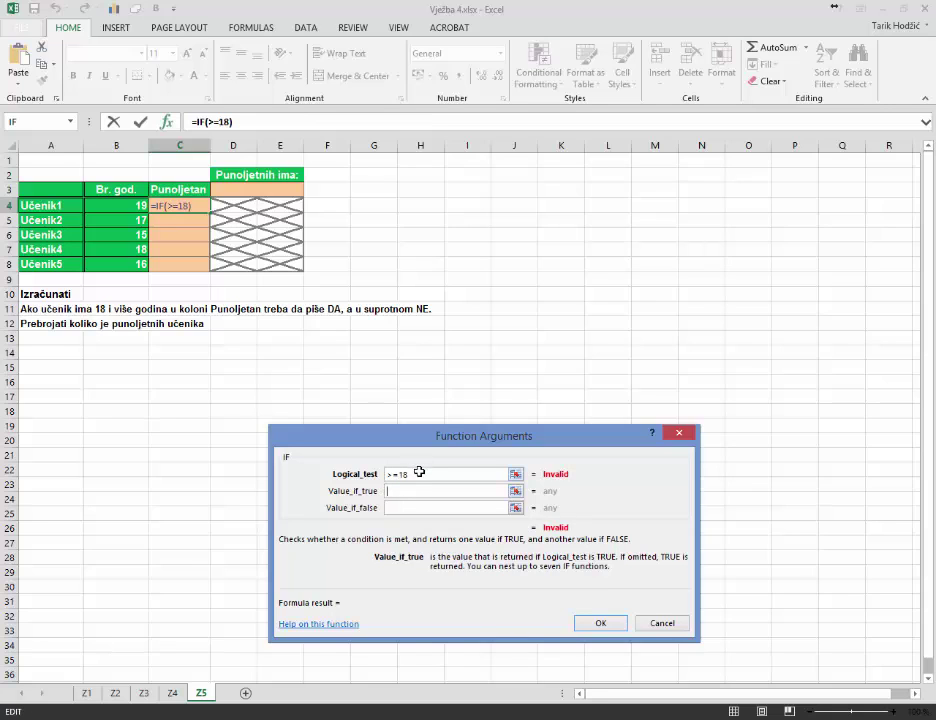
pyautogui.click(419, 472)
pyautogui.write('<')
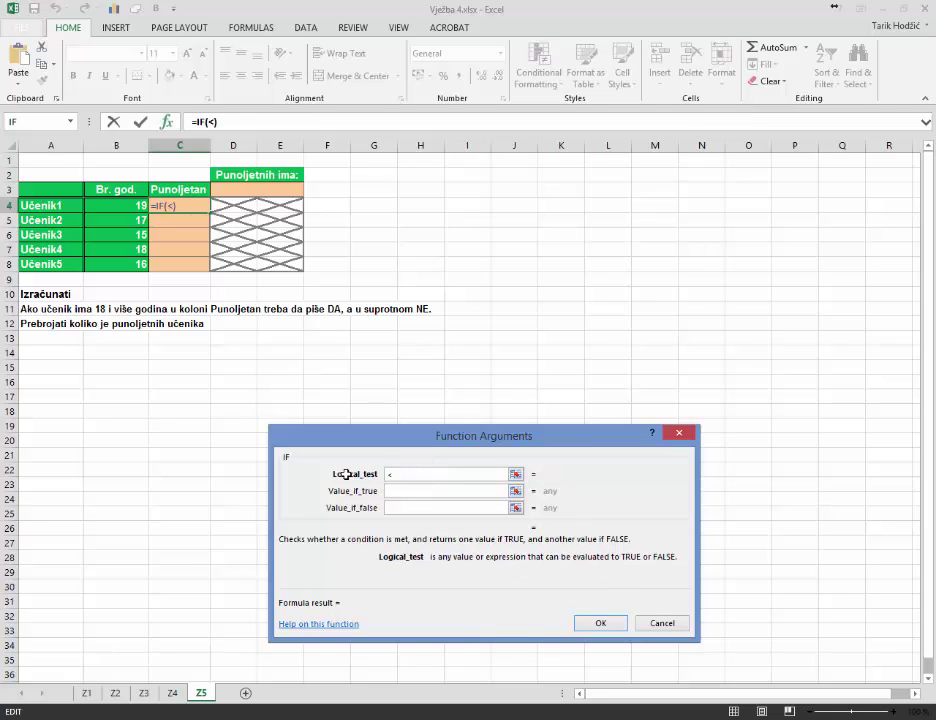
pyautogui.write('=>1')
pyautogui.write('8')
pyautogui.press('Tab')
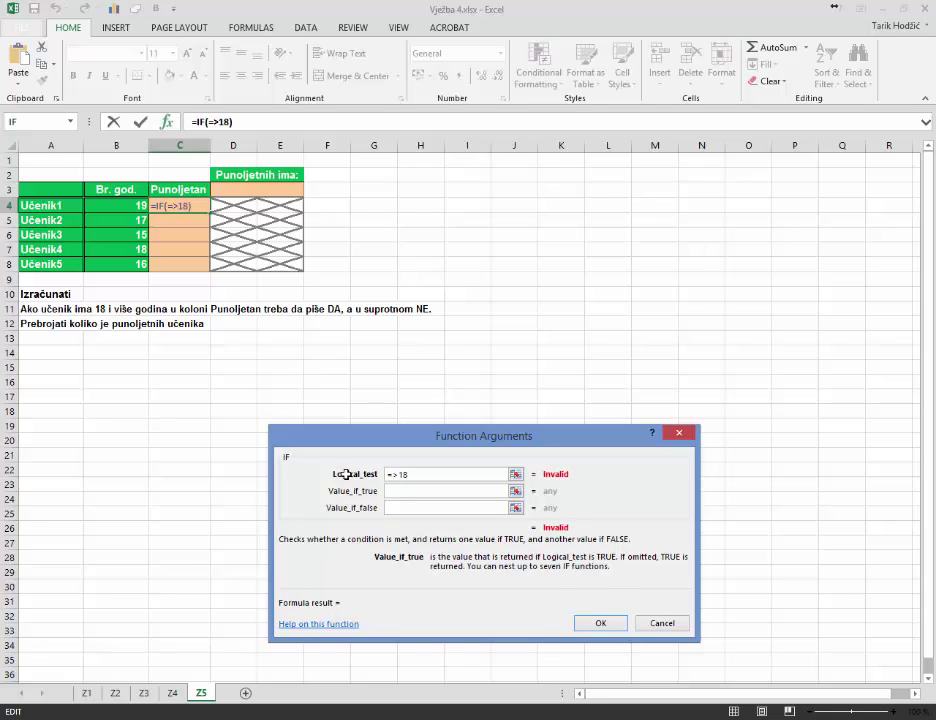
pyautogui.moveTo(428, 474); pyautogui.dragTo(362, 474)
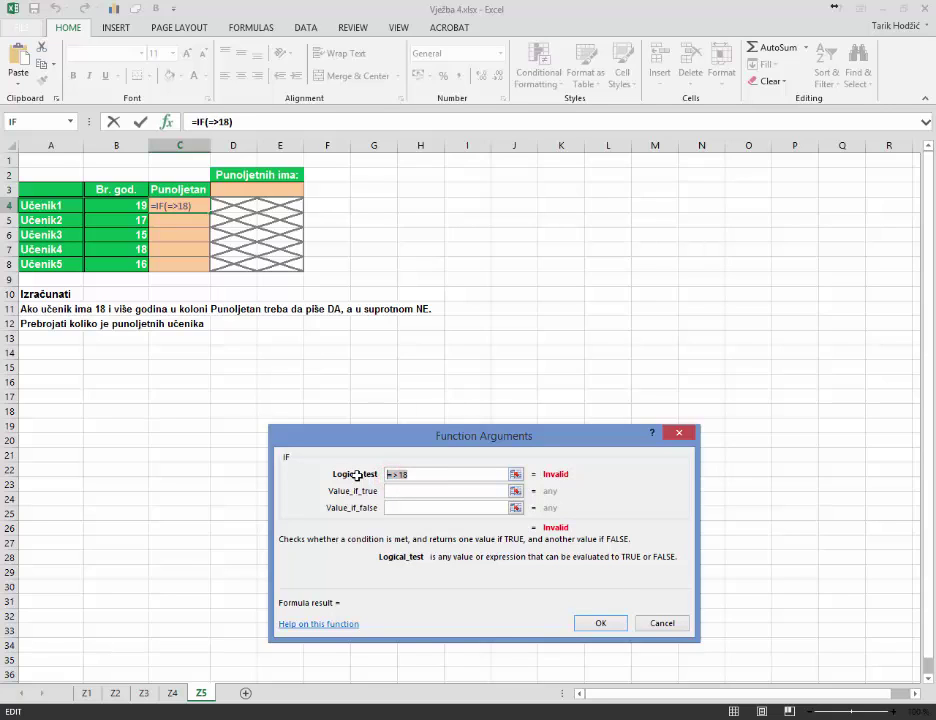
pyautogui.press('BackSpace')
# - Give IF the test B4>=18 with results DA and NE, so C4 shows DA
pyautogui.click(140, 203)
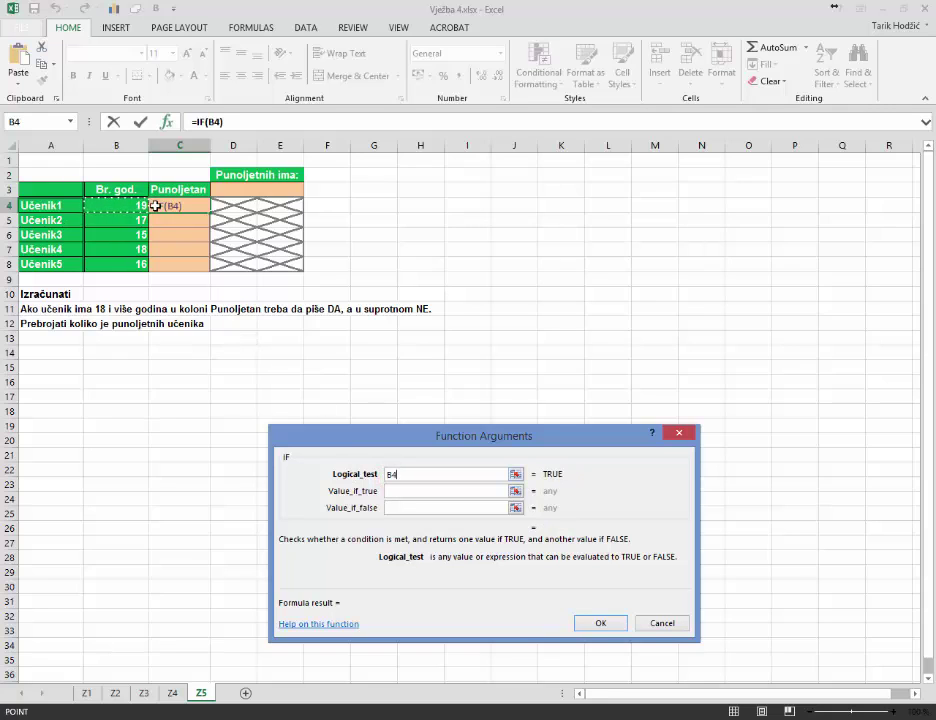
pyautogui.click(433, 478)
pyautogui.write('>=18')
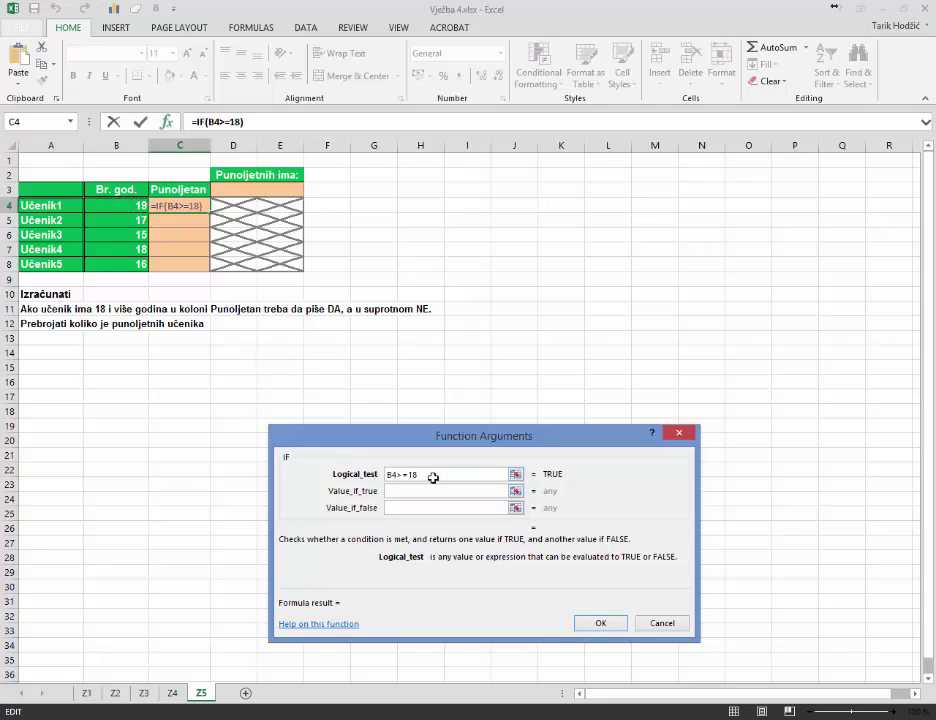
pyautogui.press('Tab')
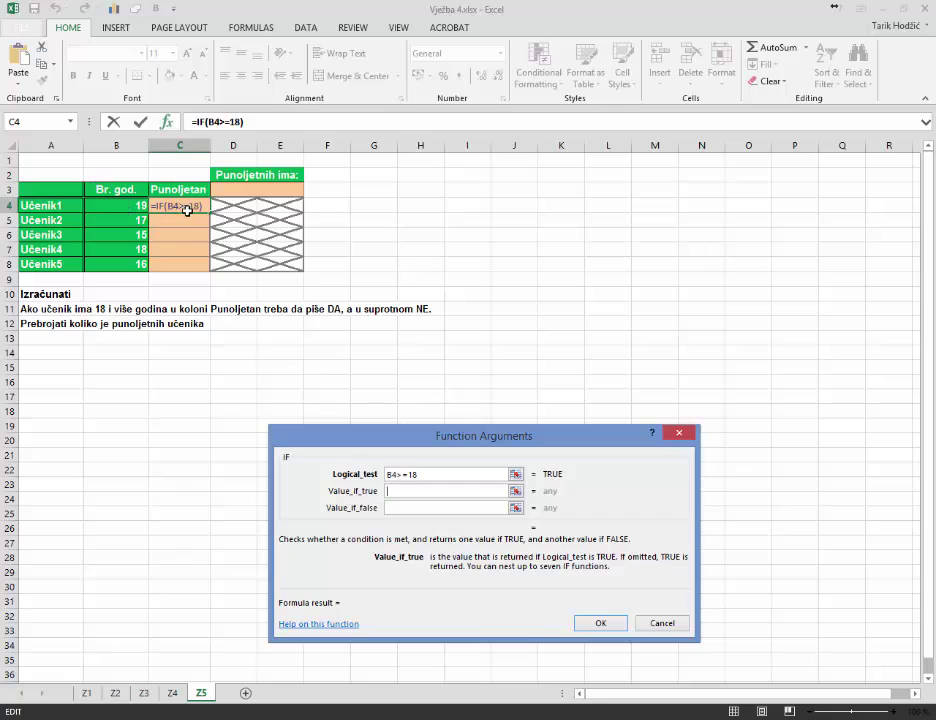
pyautogui.click(414, 478)
pyautogui.write('A')
pyautogui.press('Tab')
pyautogui.write('E')
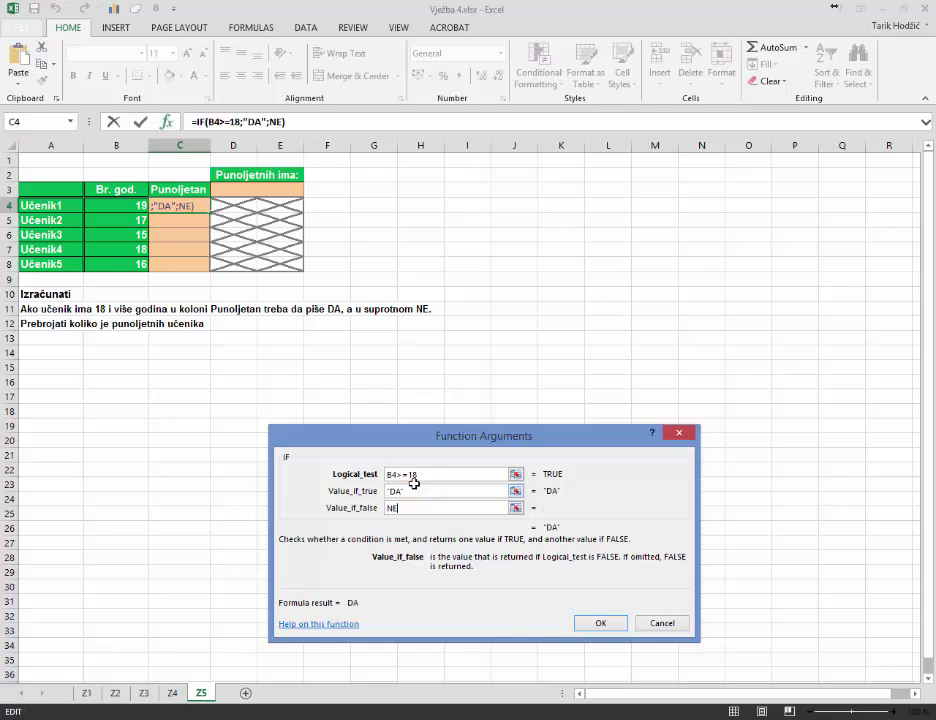
pyautogui.click(611, 622)
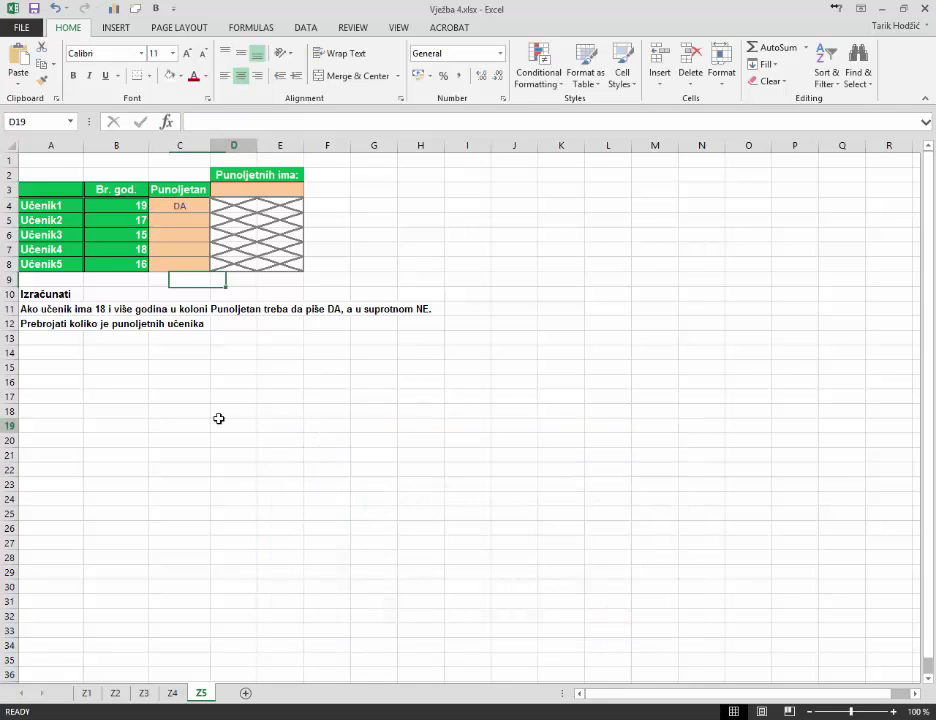
pyautogui.click(217, 418)
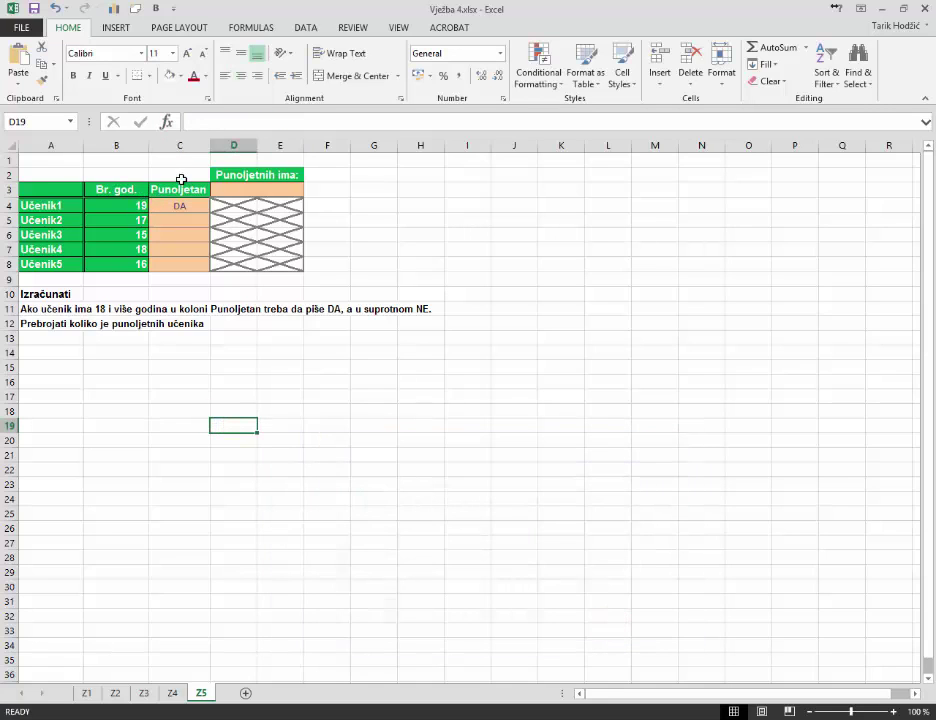
# - Fill C4's IF formula down to C8 and spot-check ages and DA/NE results
pyautogui.click(157, 205)
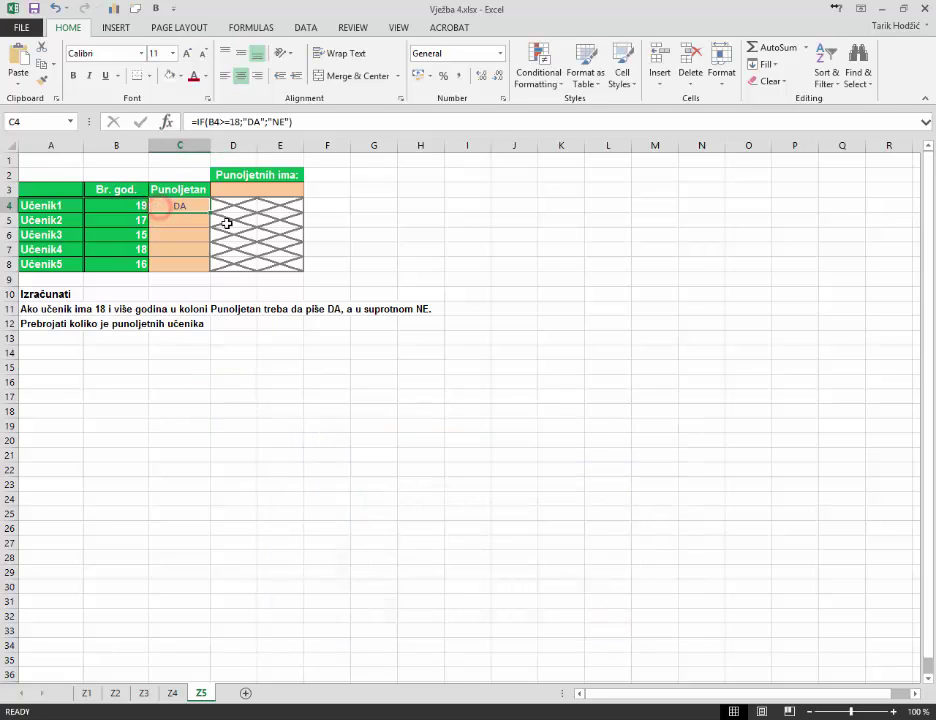
pyautogui.moveTo(209, 213); pyautogui.dragTo(190, 262)
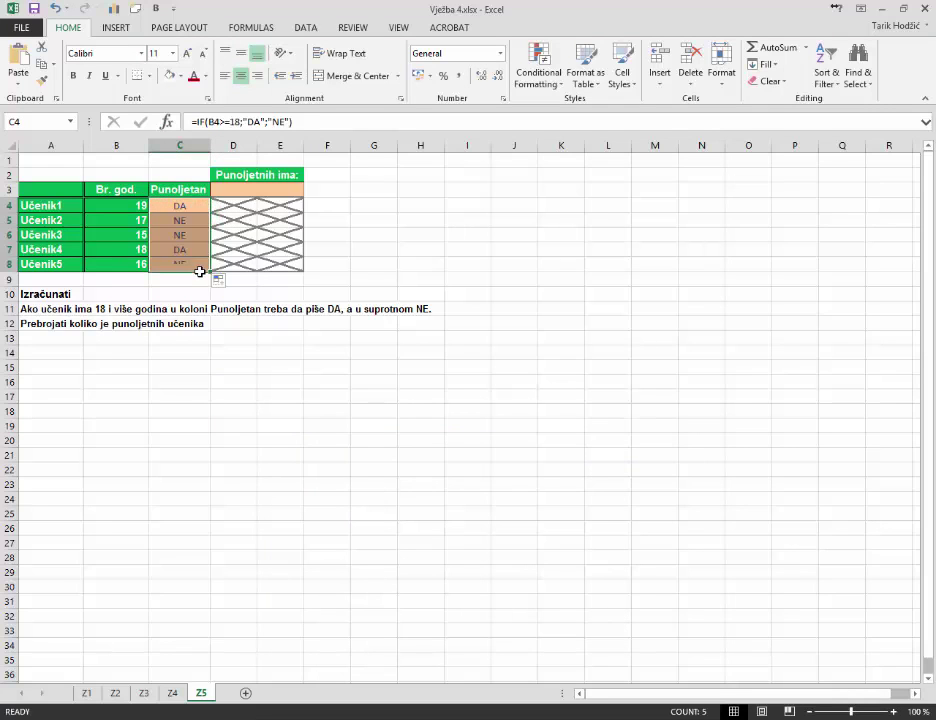
pyautogui.click(186, 245)
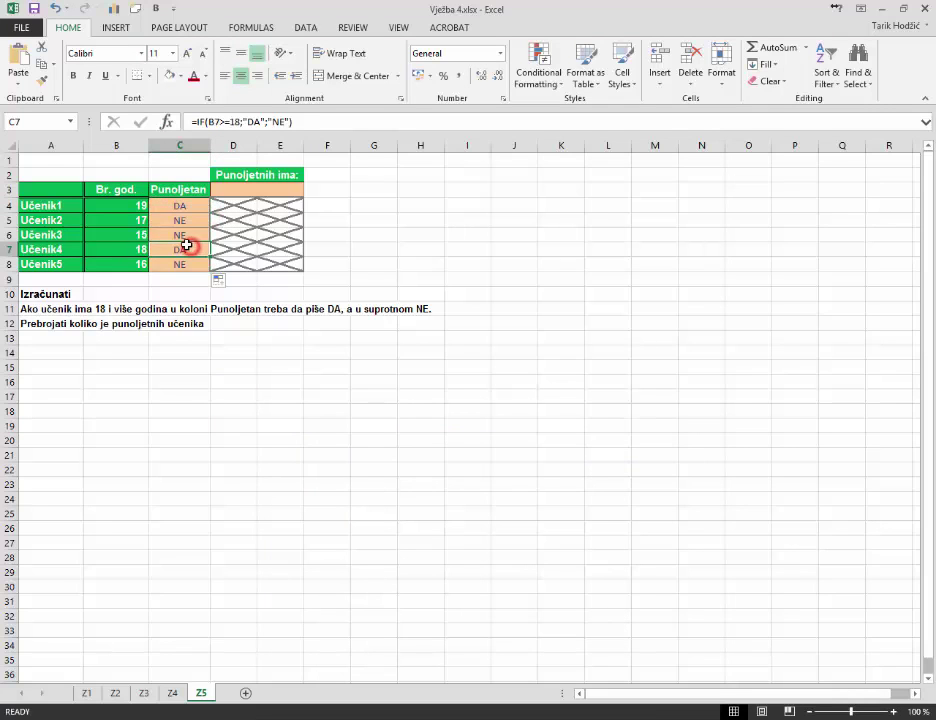
pyautogui.click(131, 221)
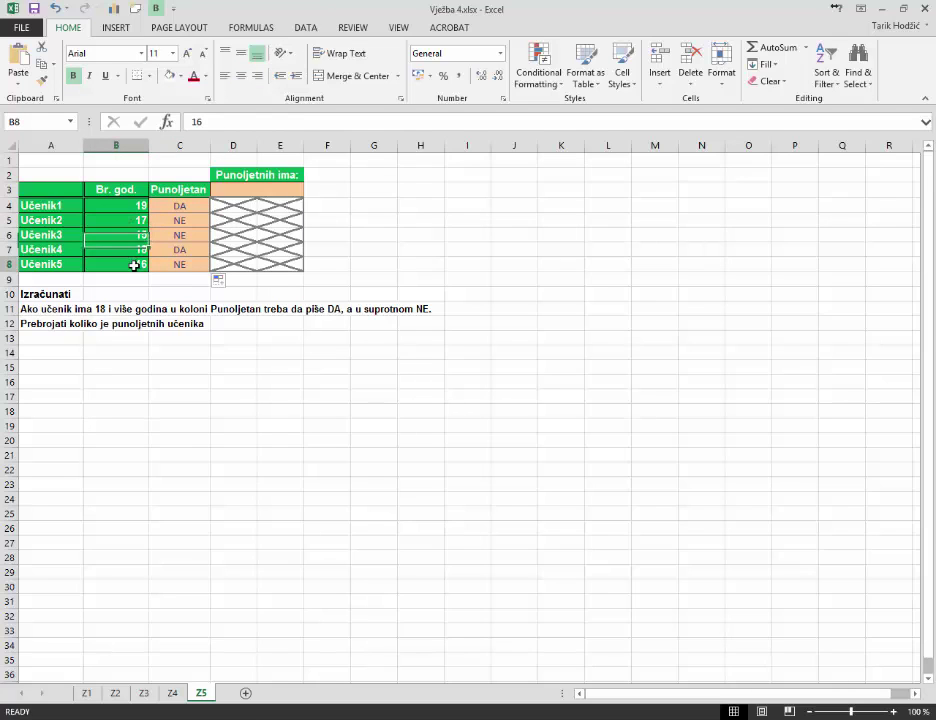
pyautogui.click(174, 260)
pyautogui.click(140, 250)
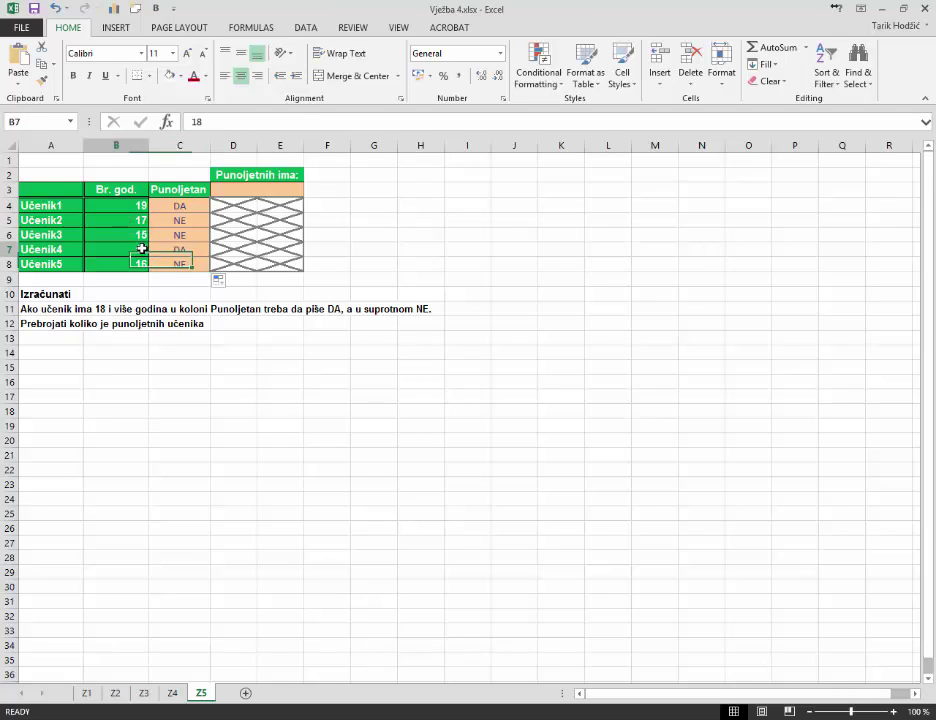
pyautogui.click(163, 253)
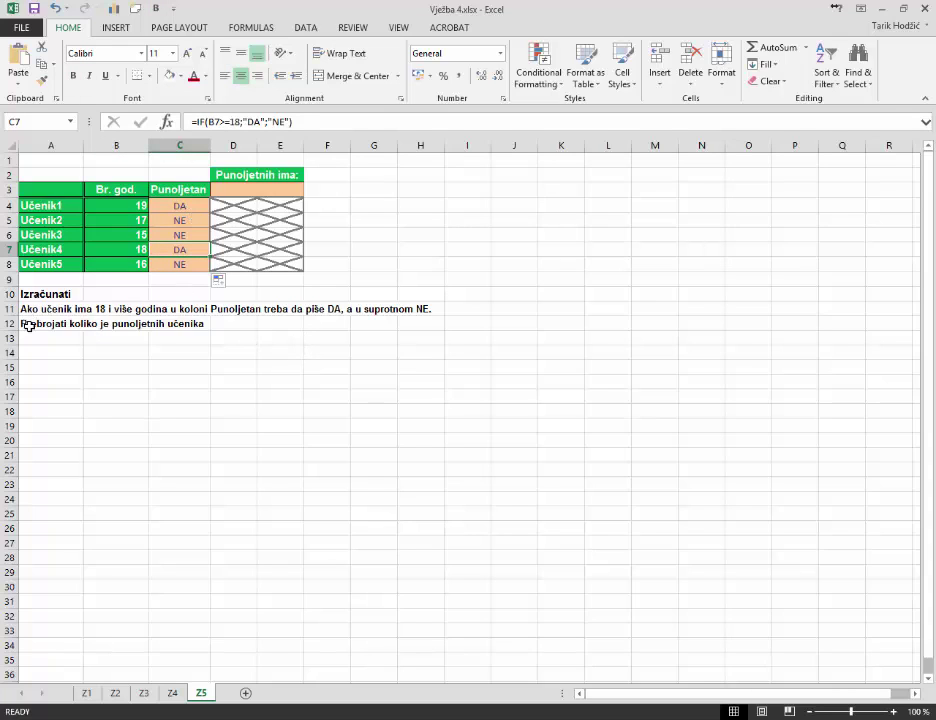
pyautogui.click(248, 190)
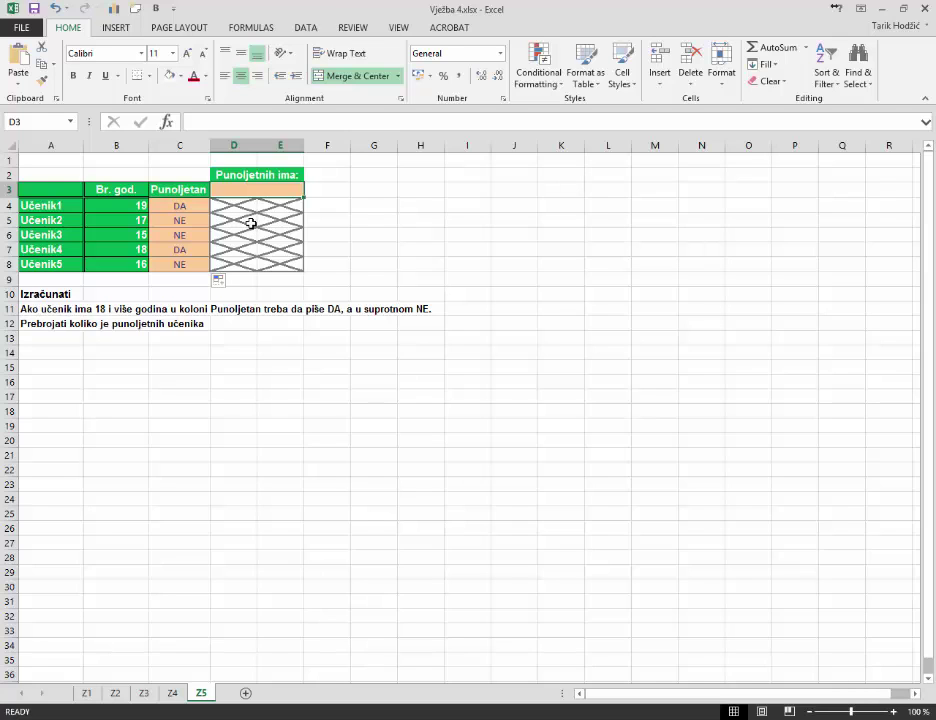
# - Enter =COUNTIF(C4:C8;"DA") in D3 so the adults total shows 2
pyautogui.click(166, 121)
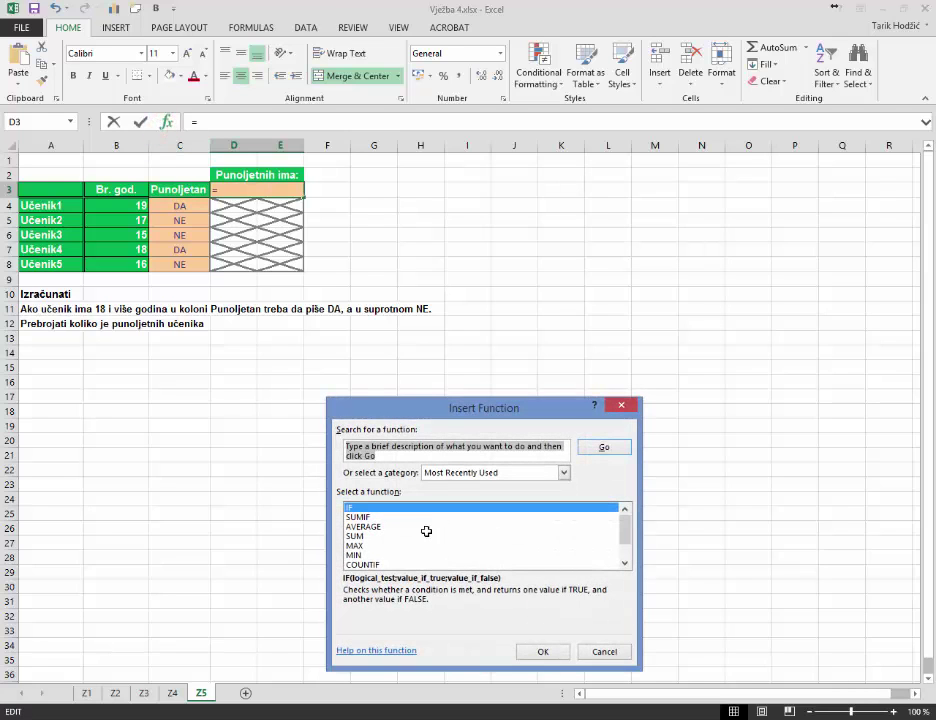
pyautogui.write('countif')
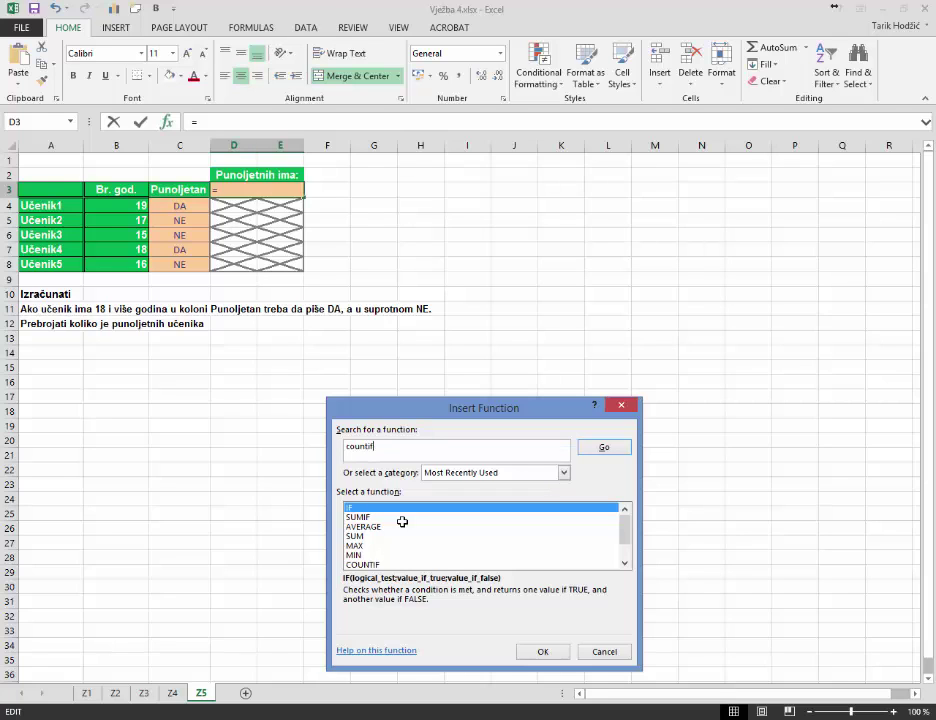
pyautogui.press('Return')
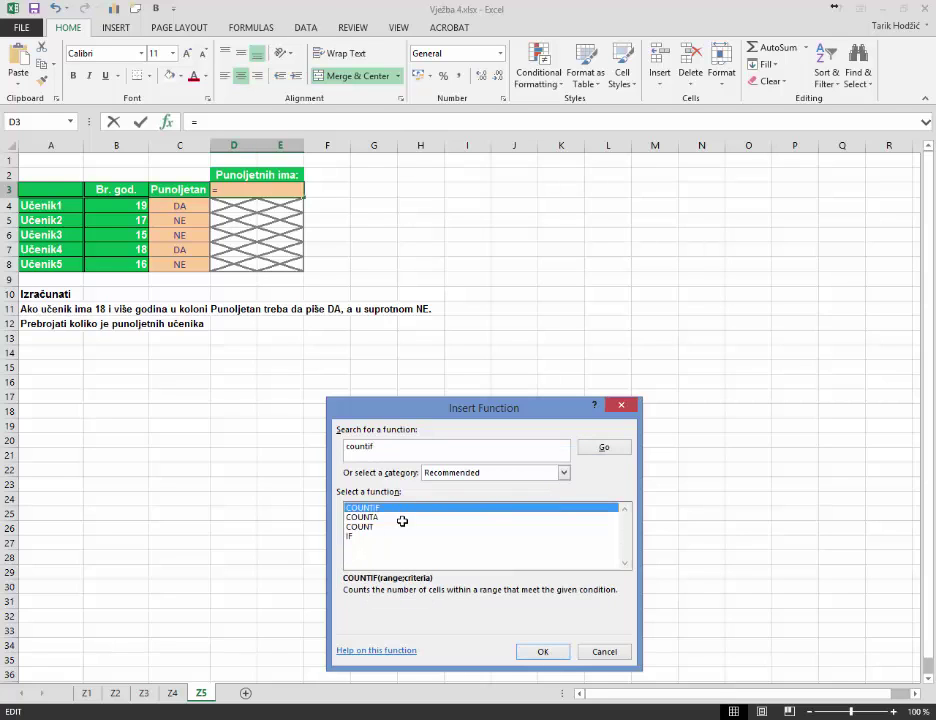
pyautogui.doubleClick(363, 503)
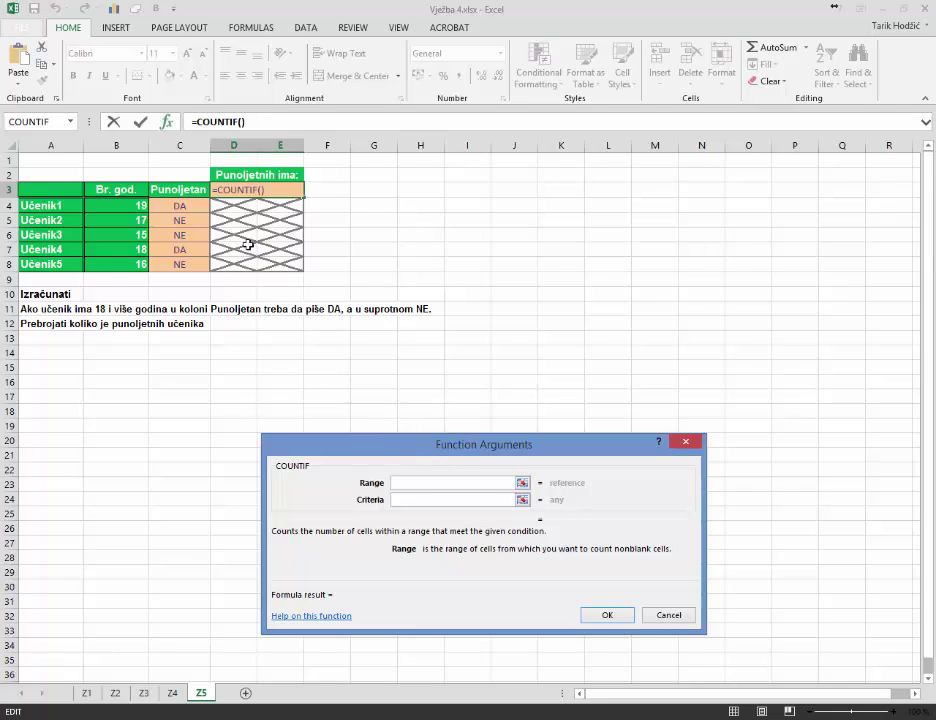
pyautogui.moveTo(180, 205); pyautogui.dragTo(184, 265)
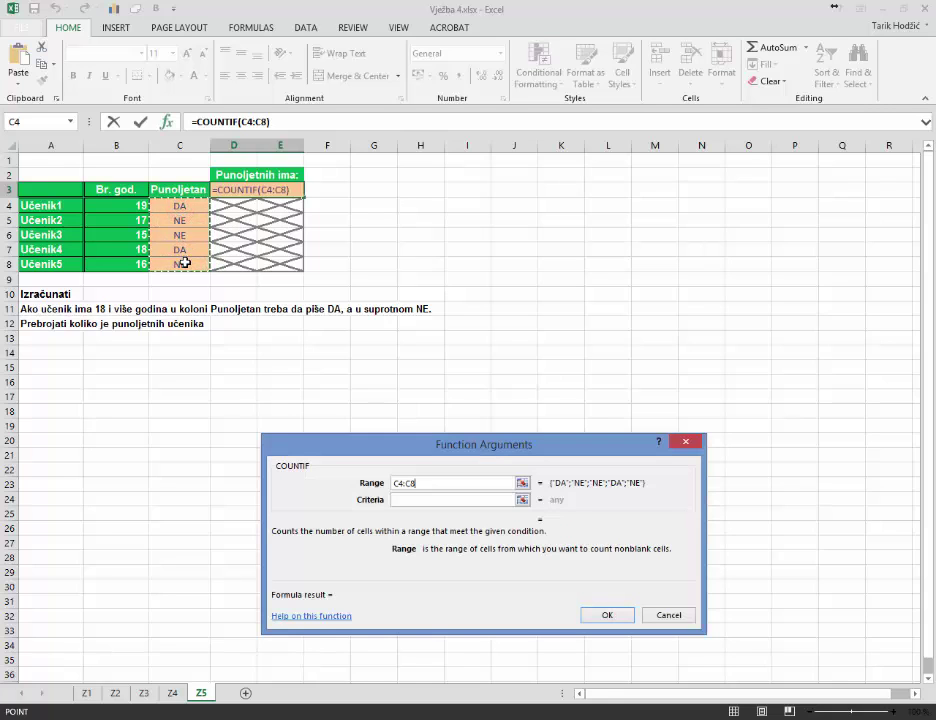
pyautogui.click(416, 499)
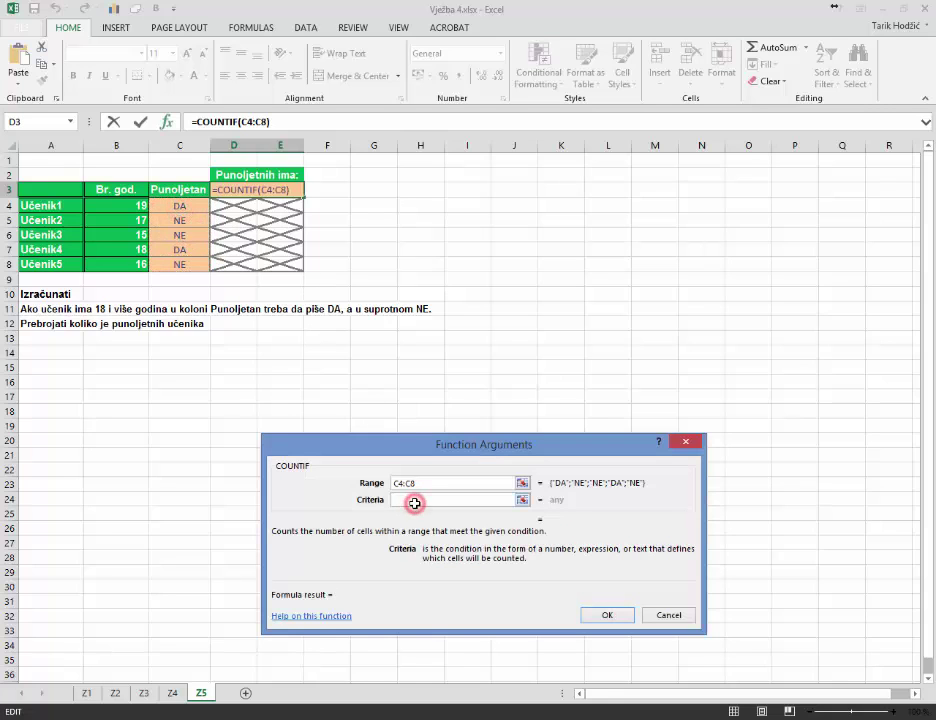
pyautogui.write('DA')
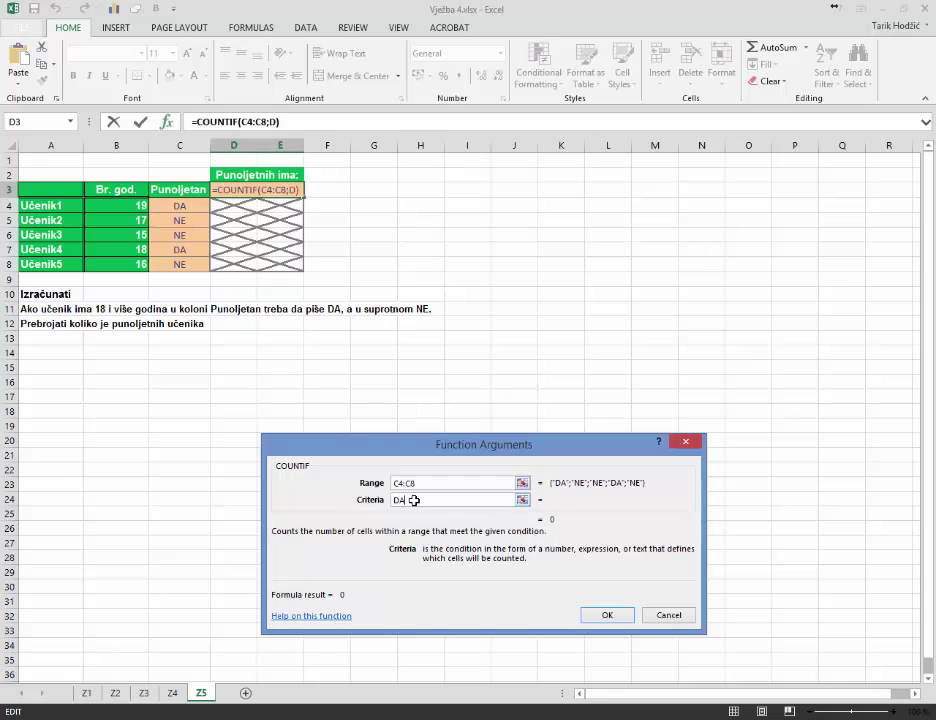
pyautogui.click(607, 616)
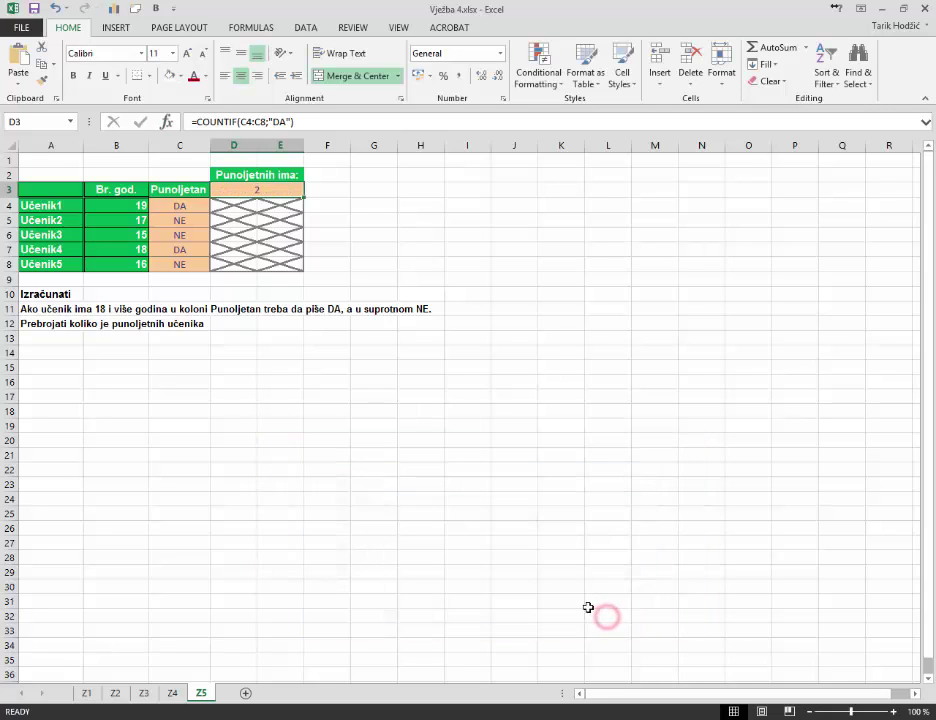
pyautogui.click(372, 491)
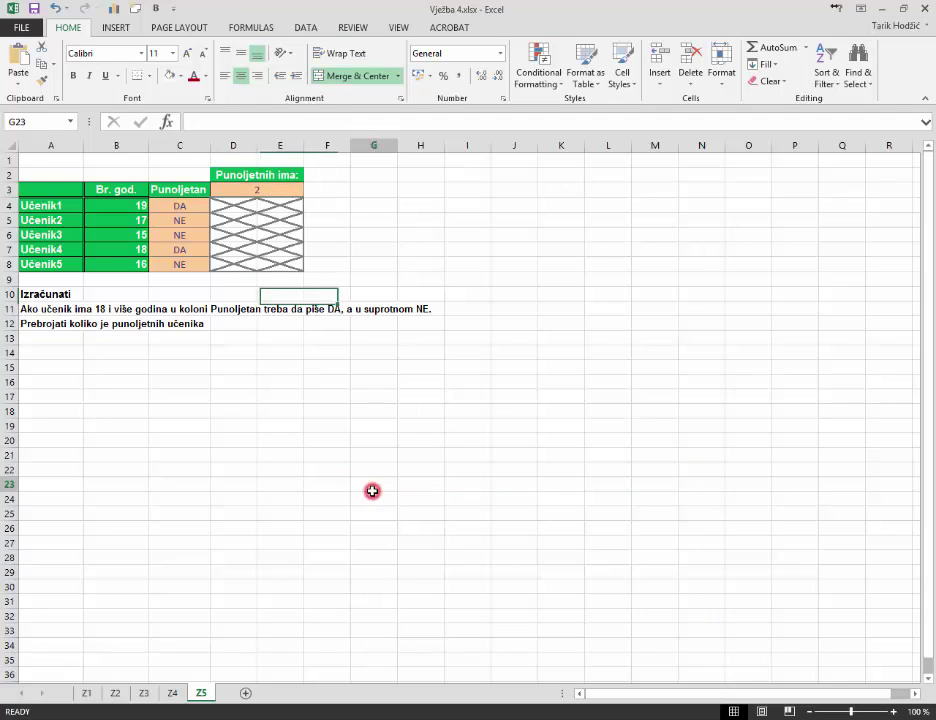
pyautogui.click(263, 192)
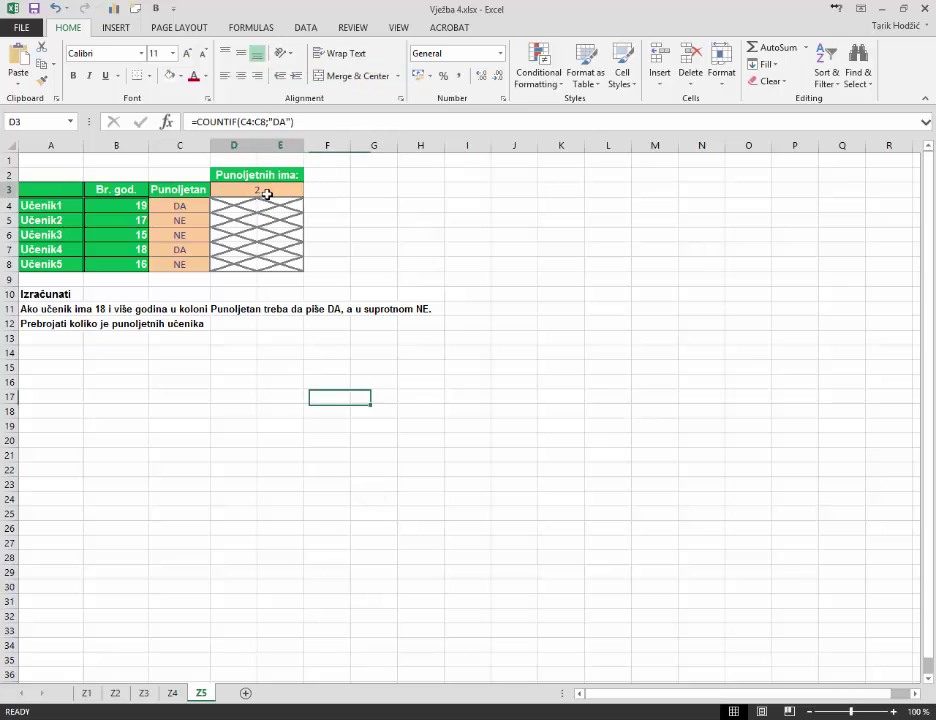
pyautogui.click(190, 206)
pyautogui.click(184, 247)
pyautogui.click(196, 327)
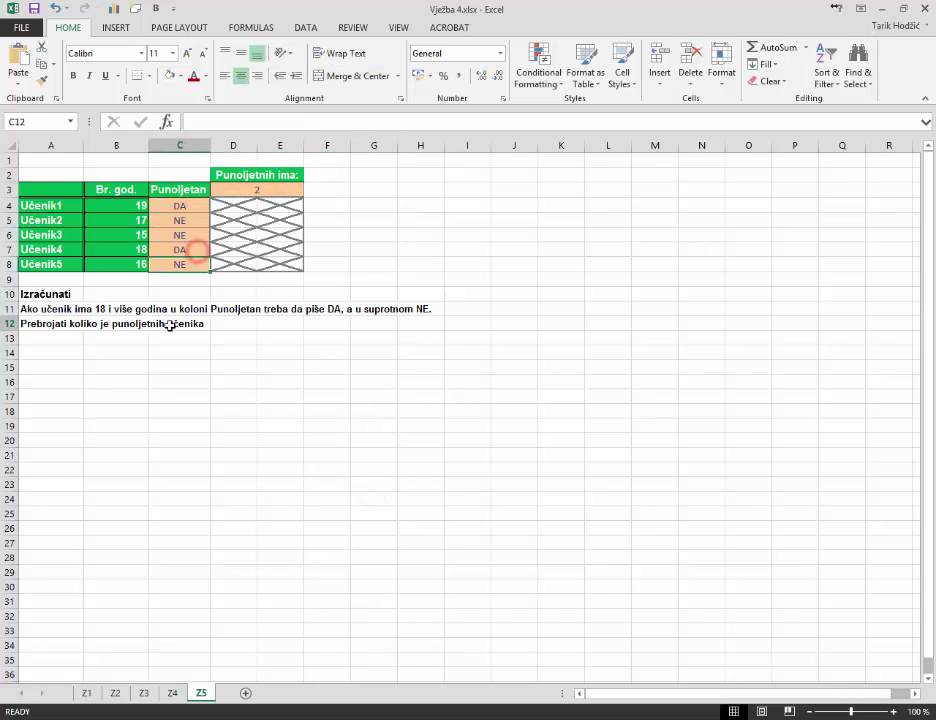
pyautogui.click(310, 417)
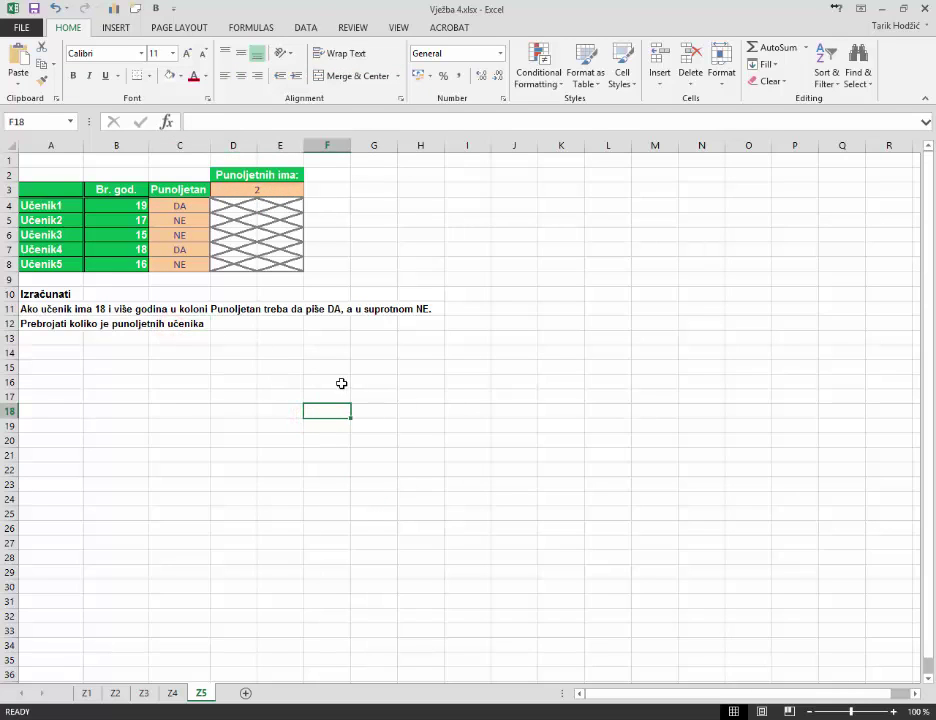